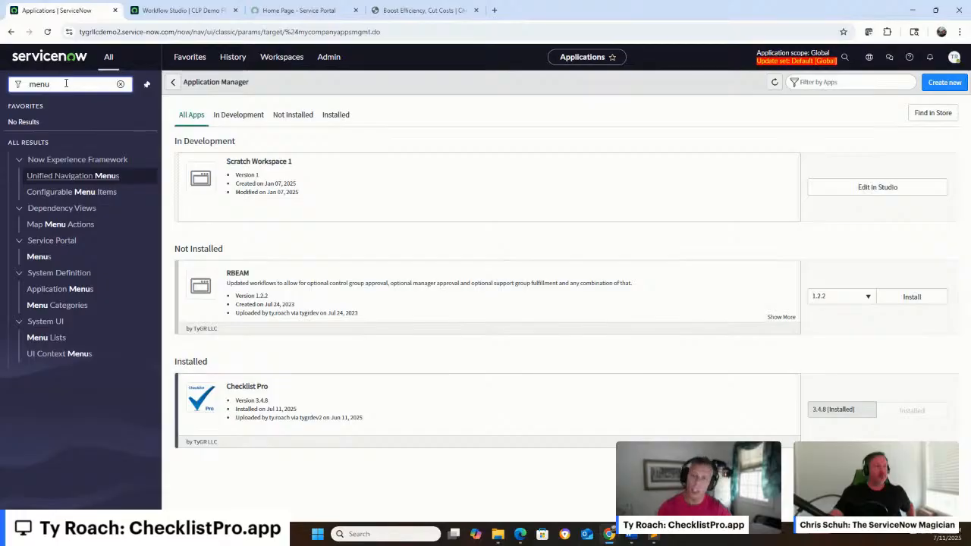
Open the spDropdownTreeTemplate Angular ng-template of the Header Menu widget used by the HRM Header menu instance
left_click(40, 257)
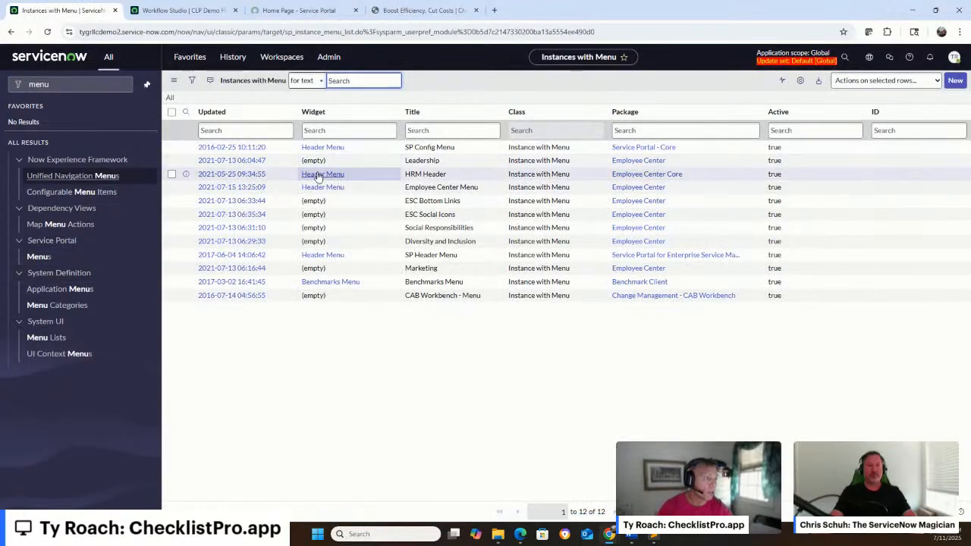
left_click(323, 176)
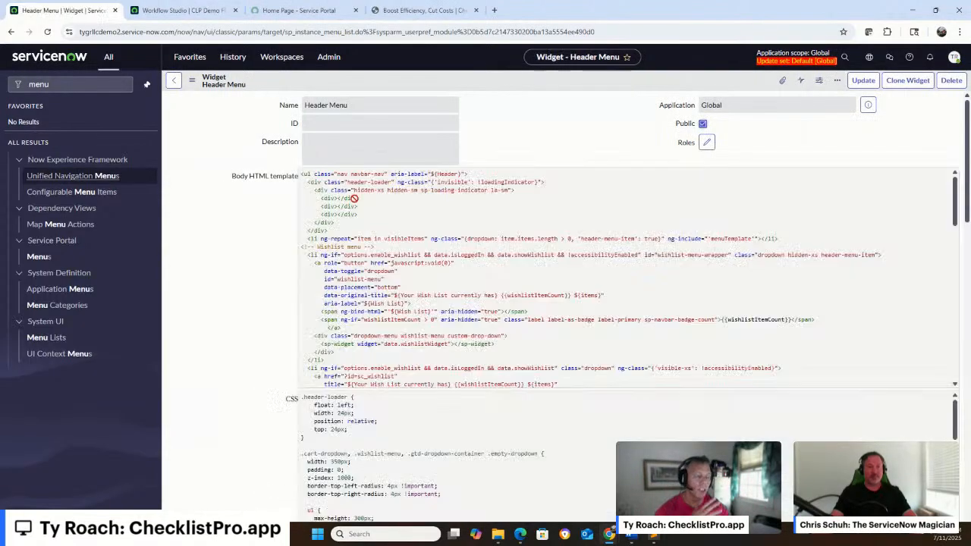
scroll(692, 185, "down", 10)
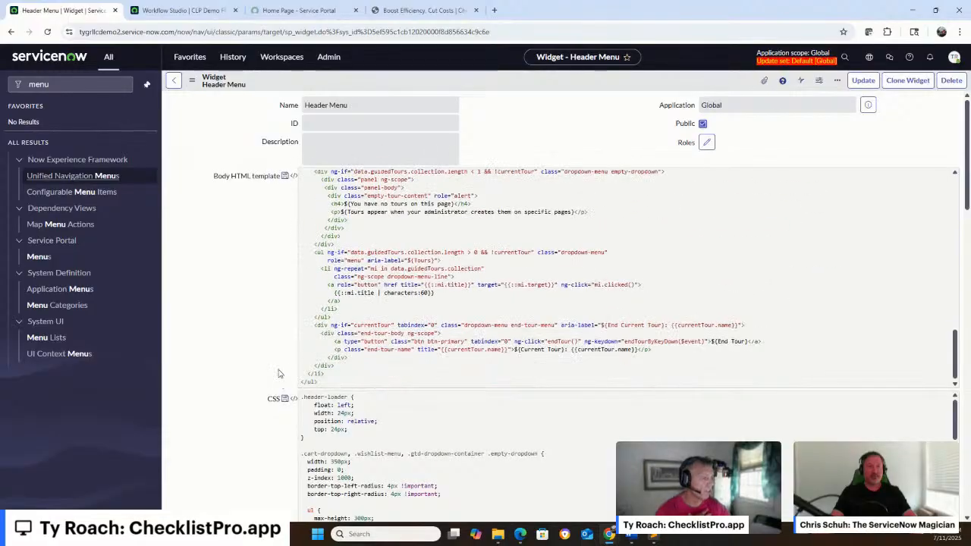
scroll(265, 311, "down", 15)
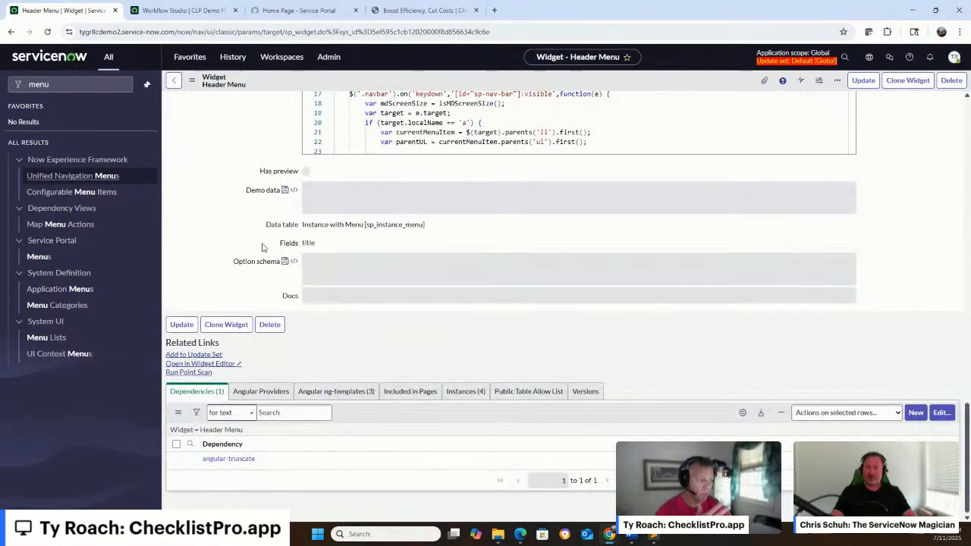
left_click(341, 392)
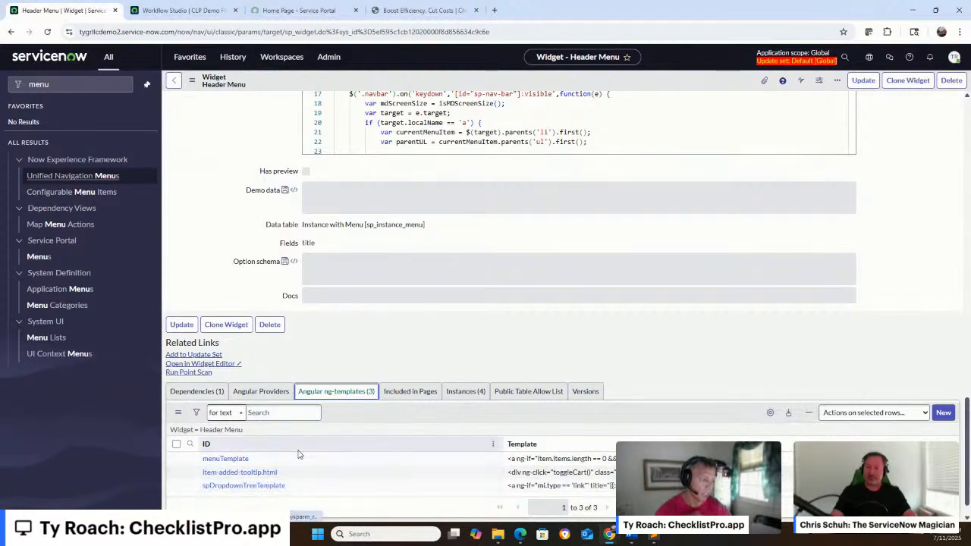
left_click(265, 486)
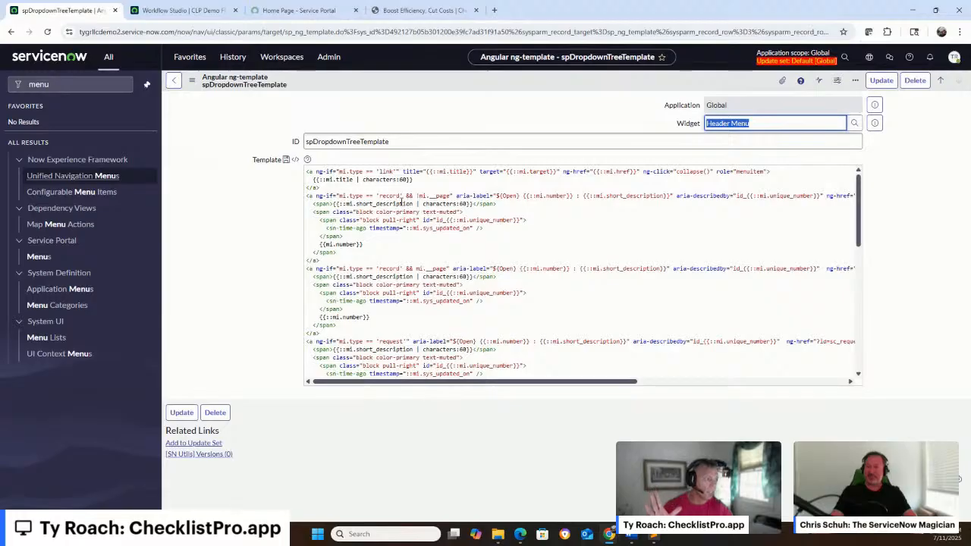
Paste the Checklist Pro Record support block after the 'link' anchor in the template and save the record
left_click(341, 187)
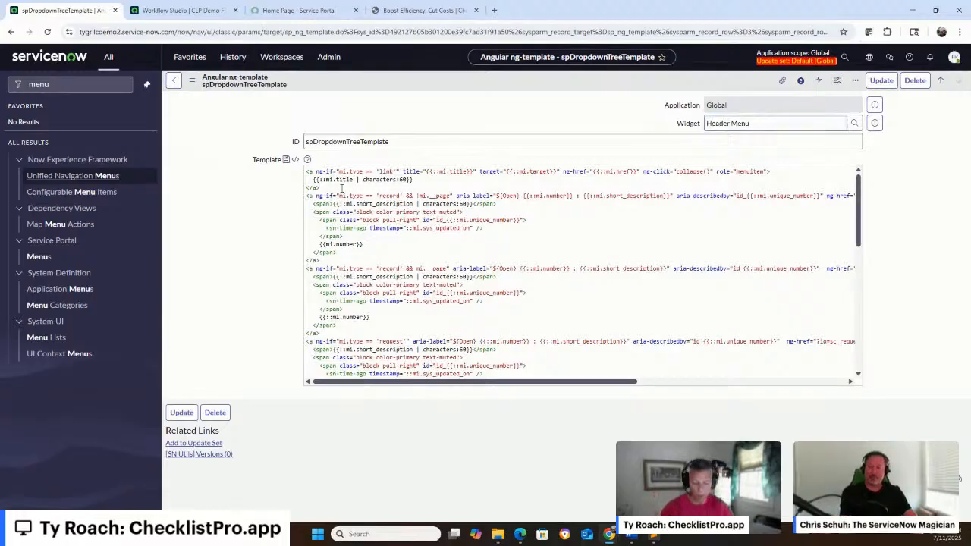
key("ctrl+v")
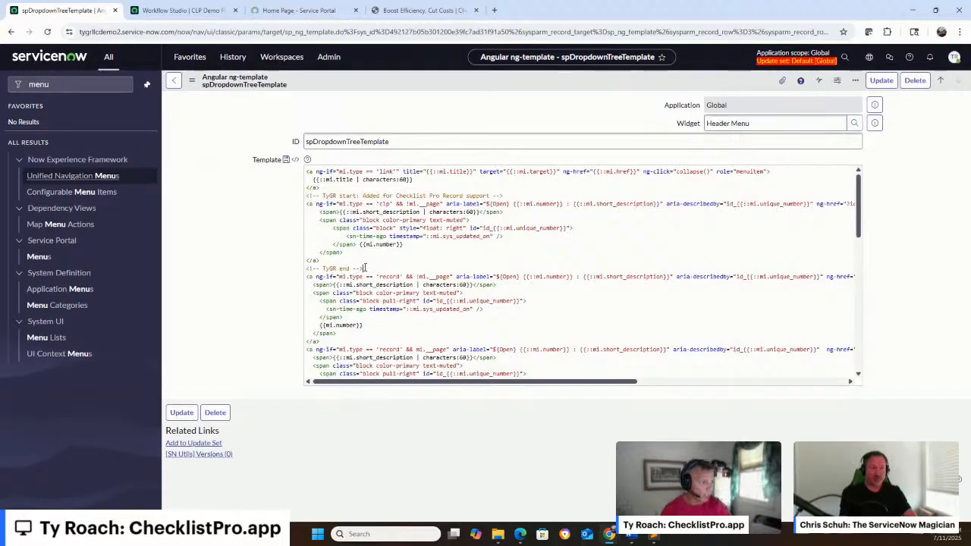
left_click_drag(365, 268, 308, 196)
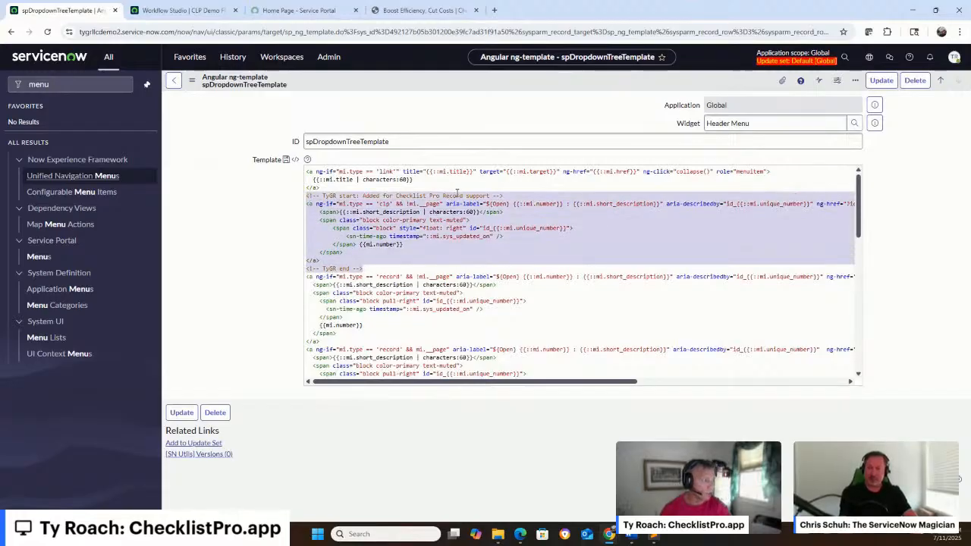
left_click(880, 81)
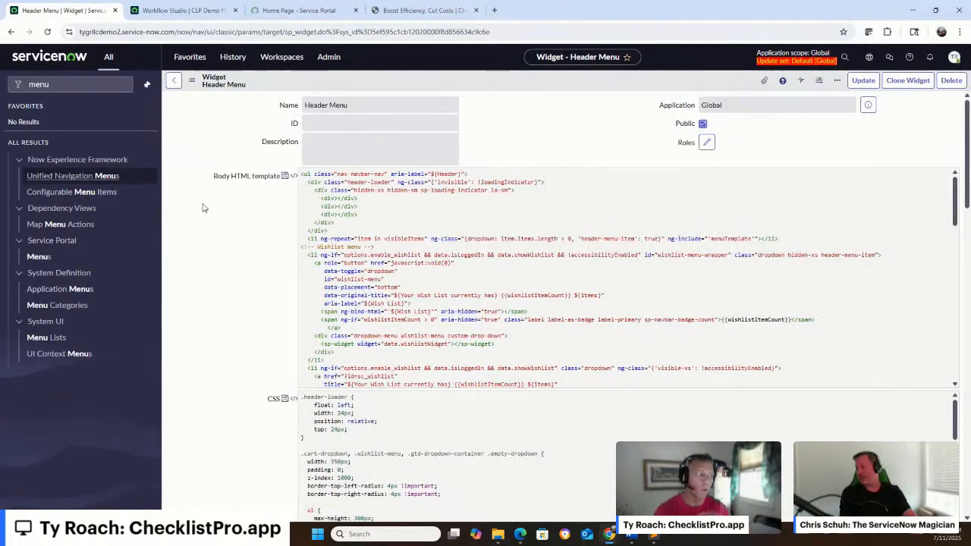
left_click(278, 9)
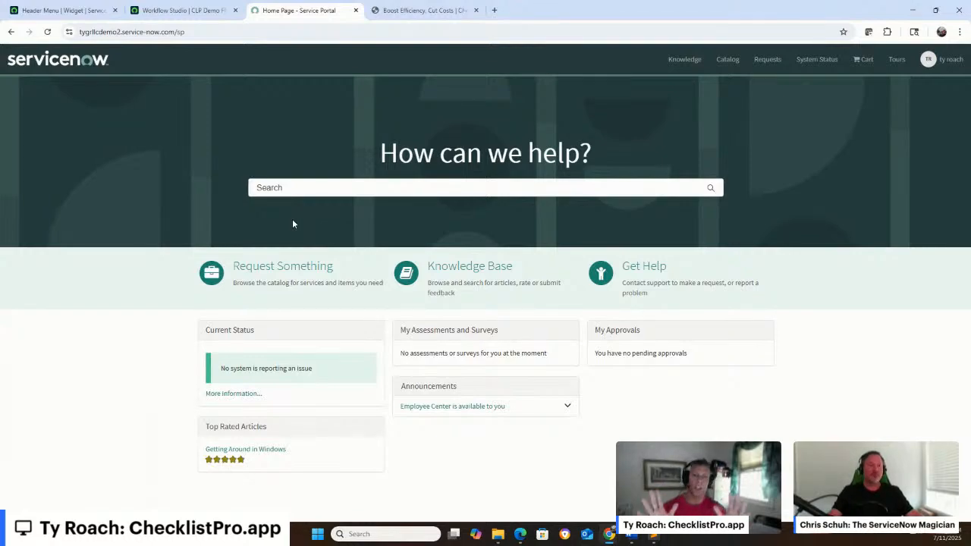
left_click(82, 10)
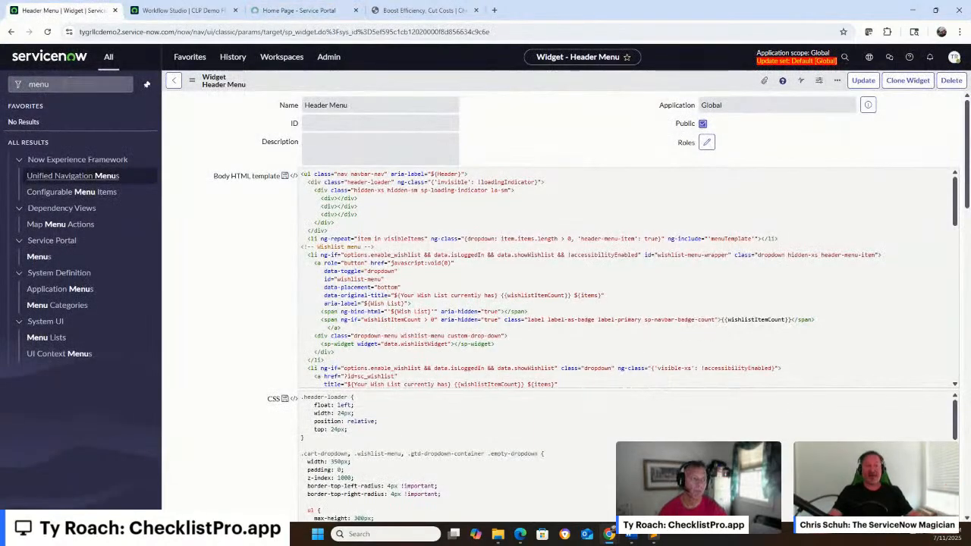
Find the Service Portal portals list in the navigator and open the Employee Center portal record
left_click(64, 84)
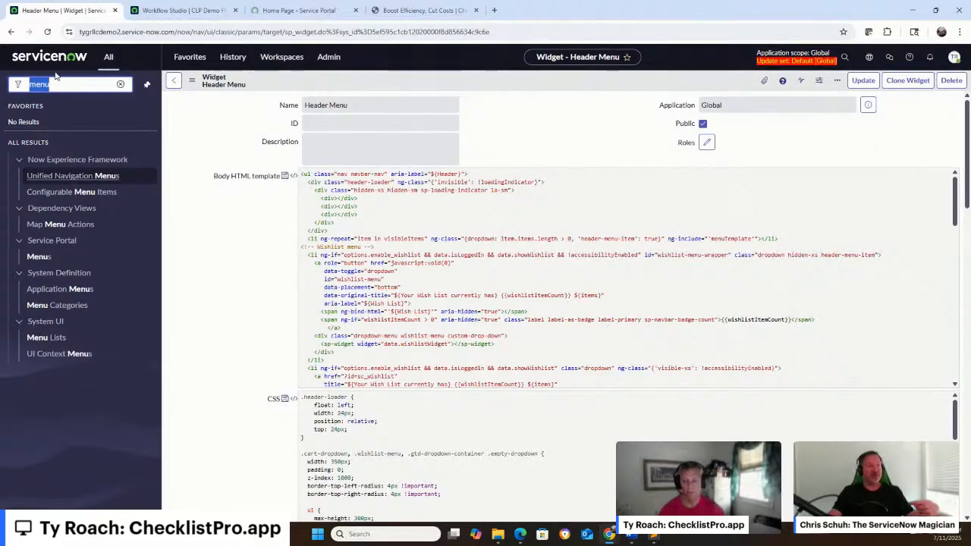
left_click(300, 10)
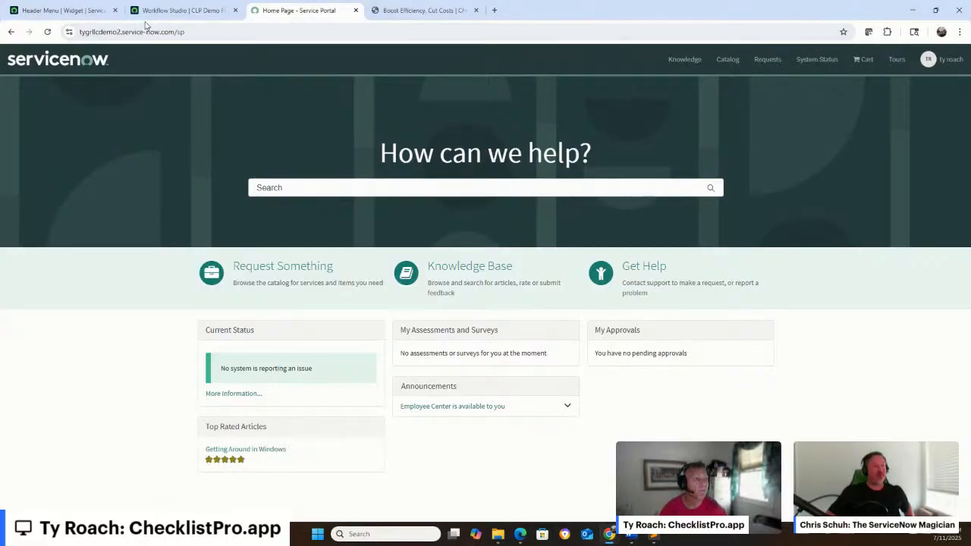
left_click(60, 10)
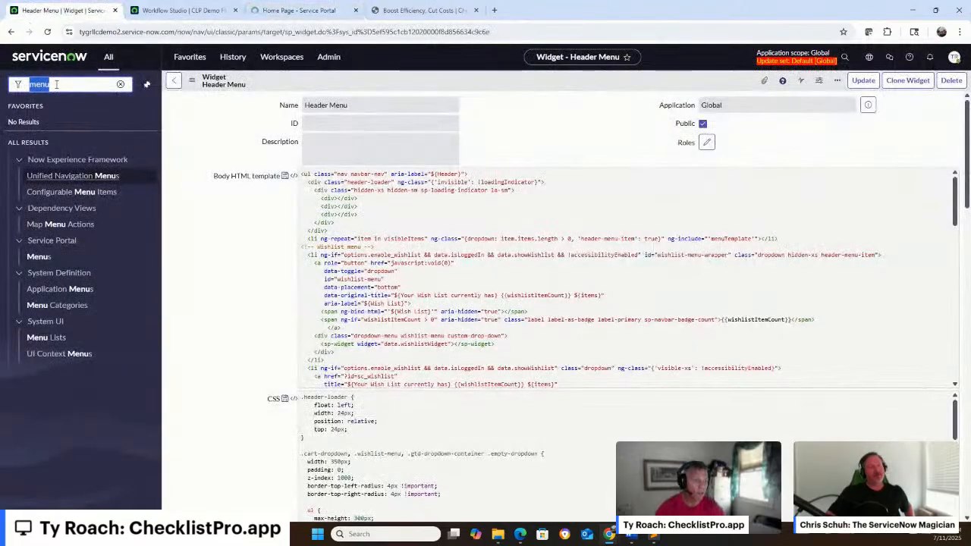
type("portals")
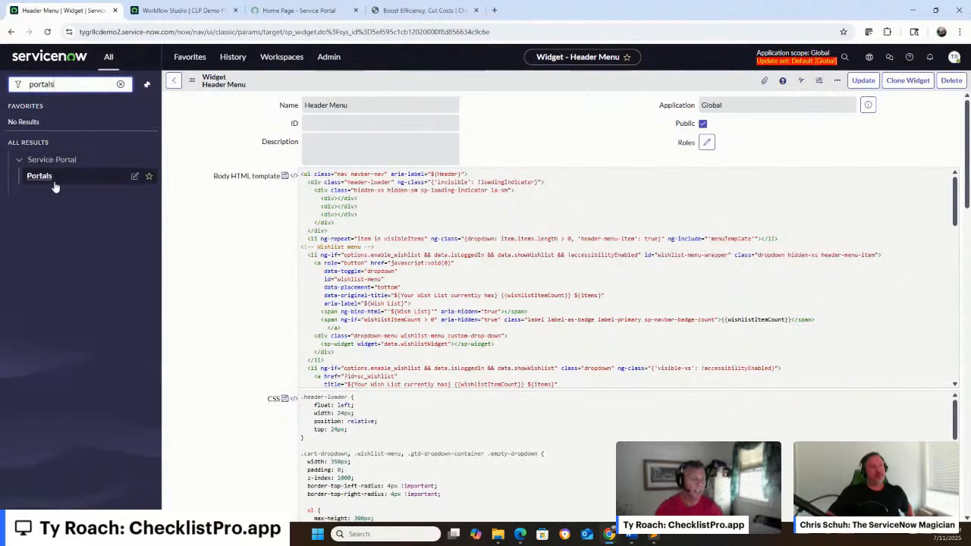
left_click(38, 176)
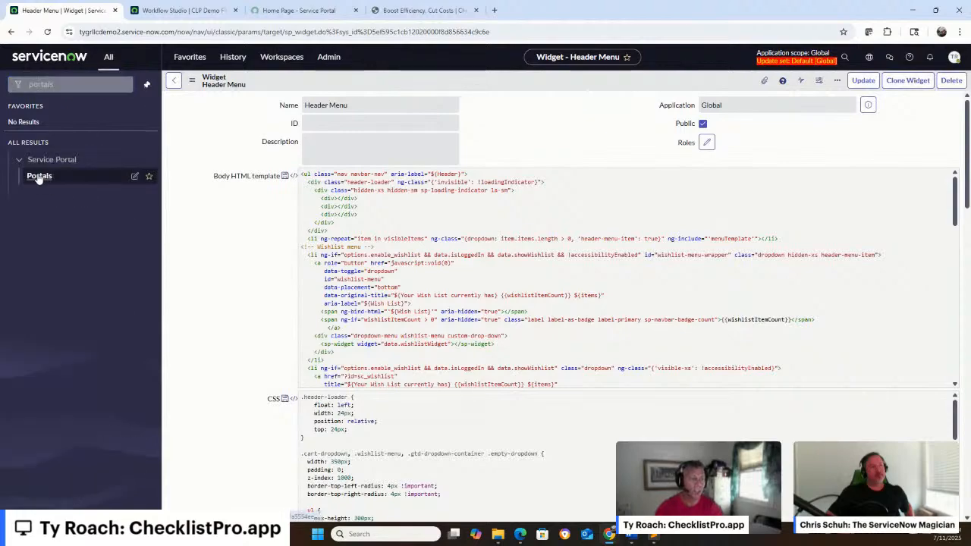
left_click(237, 203)
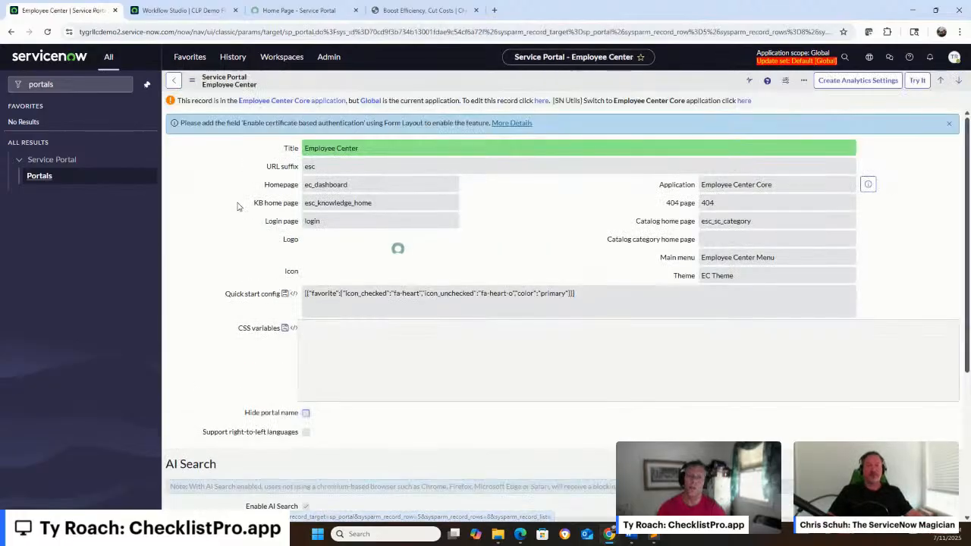
Switch the application scope to Employee Center Core
left_click(868, 59)
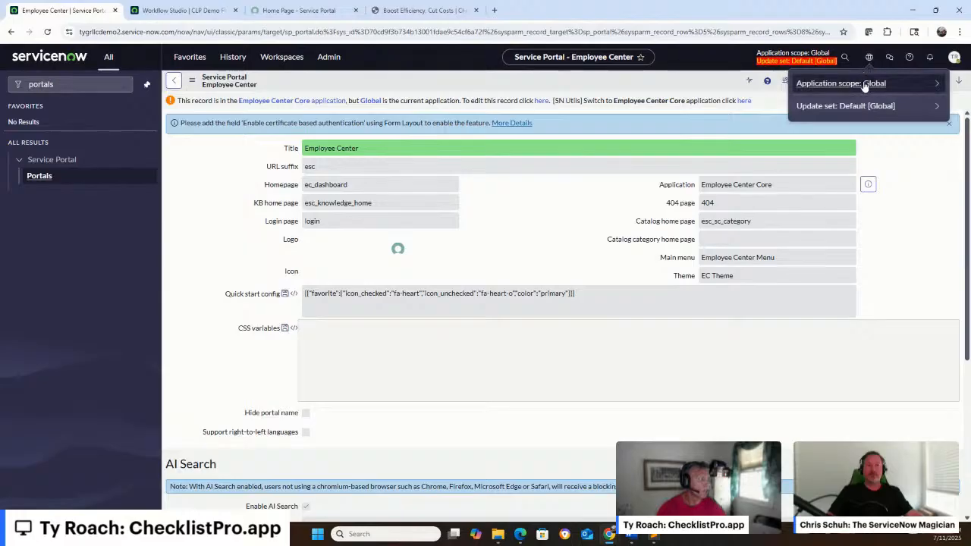
left_click(860, 84)
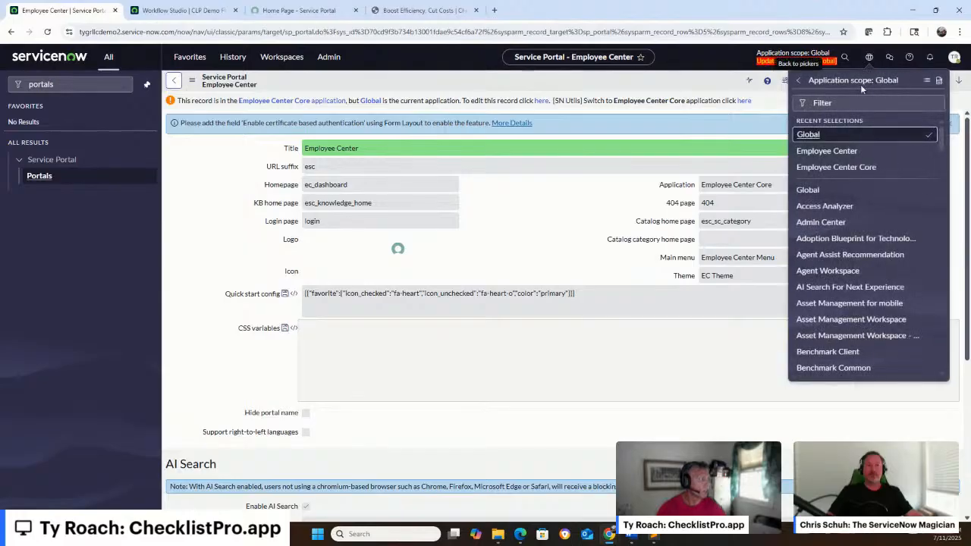
left_click(826, 169)
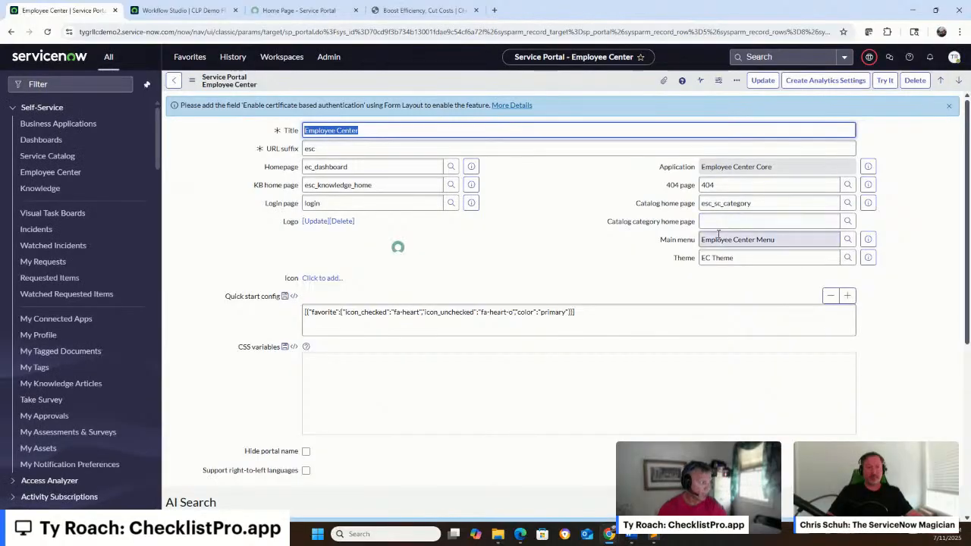
Open the portal's main menu record, Employee Center Menu, and open its More menu item
left_click(868, 240)
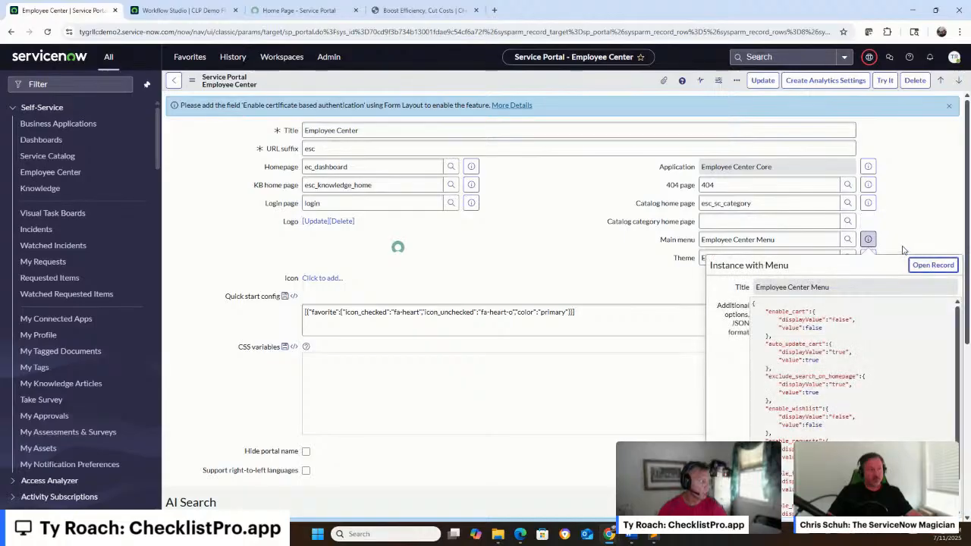
left_click(925, 267)
scroll(507, 219, "down", 5)
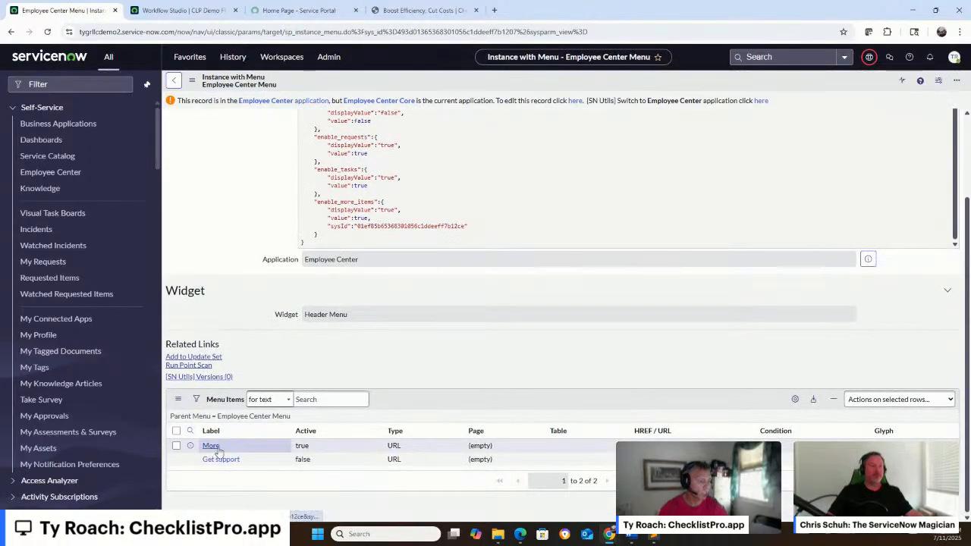
left_click(216, 446)
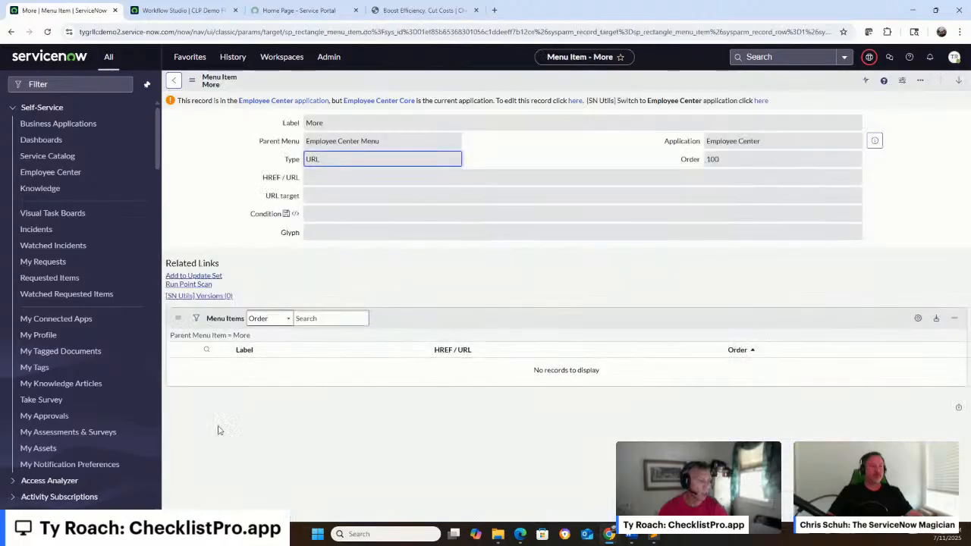
Switch the application scope to Employee Center to make the More menu item editable
left_click(870, 57)
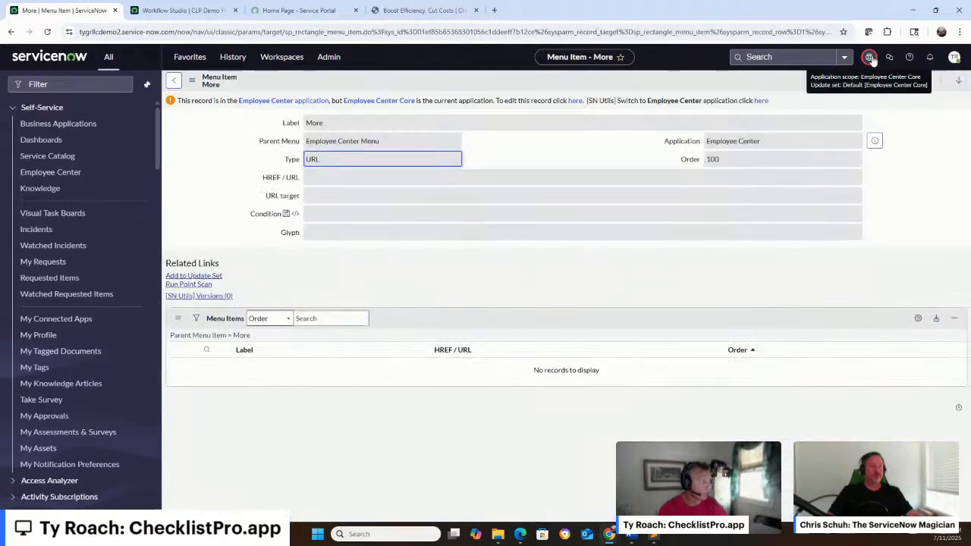
left_click(937, 88)
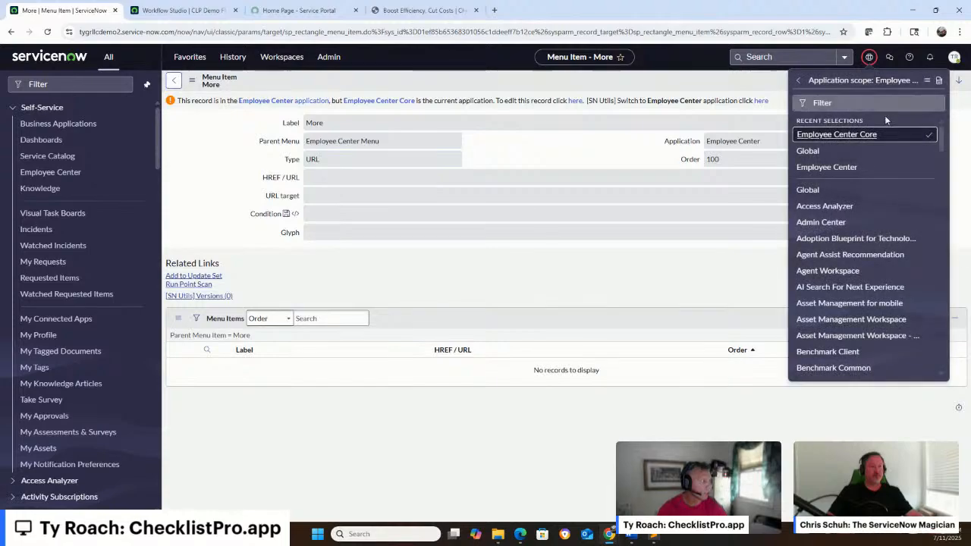
left_click(847, 168)
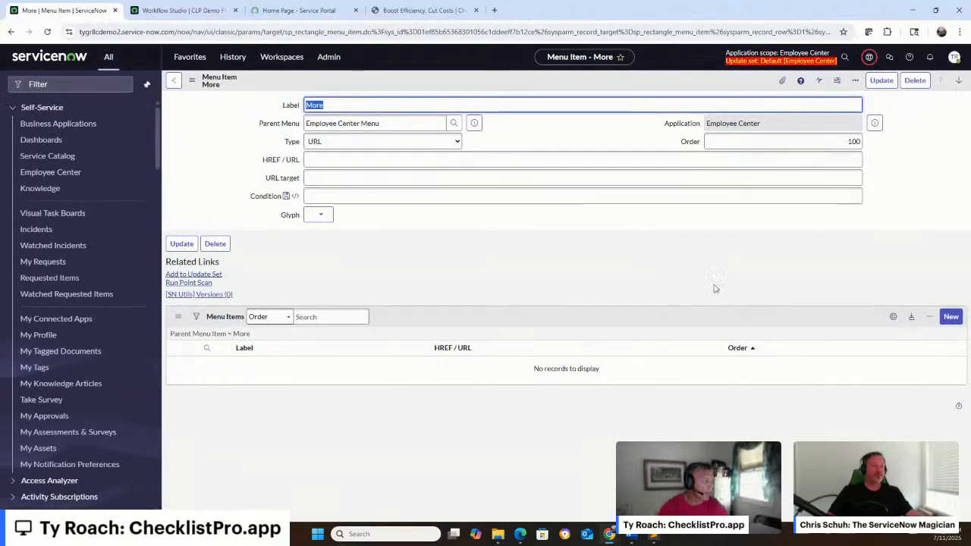
Create a menu item under More labelled Checklist with order 200 and page checklist_pro_esc, and submit it
left_click(950, 317)
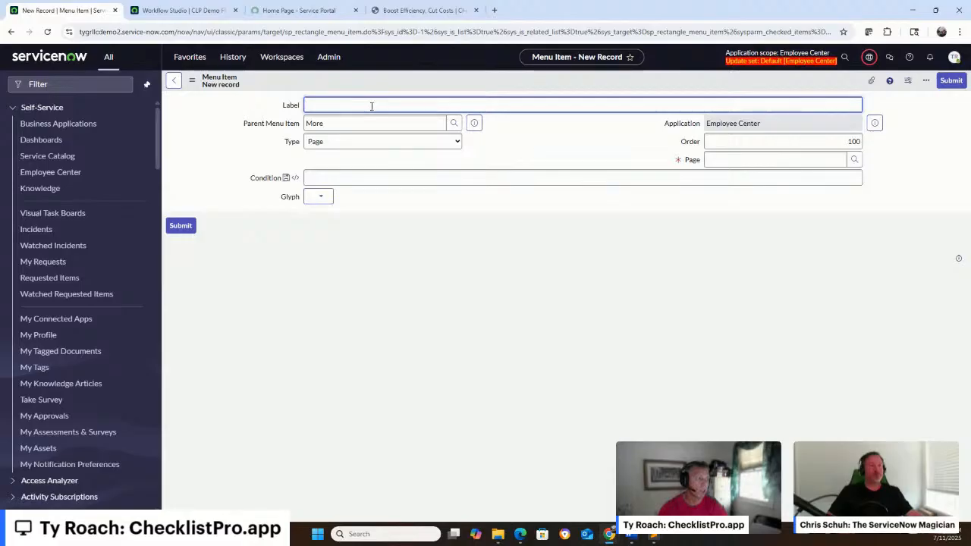
type("Checklist")
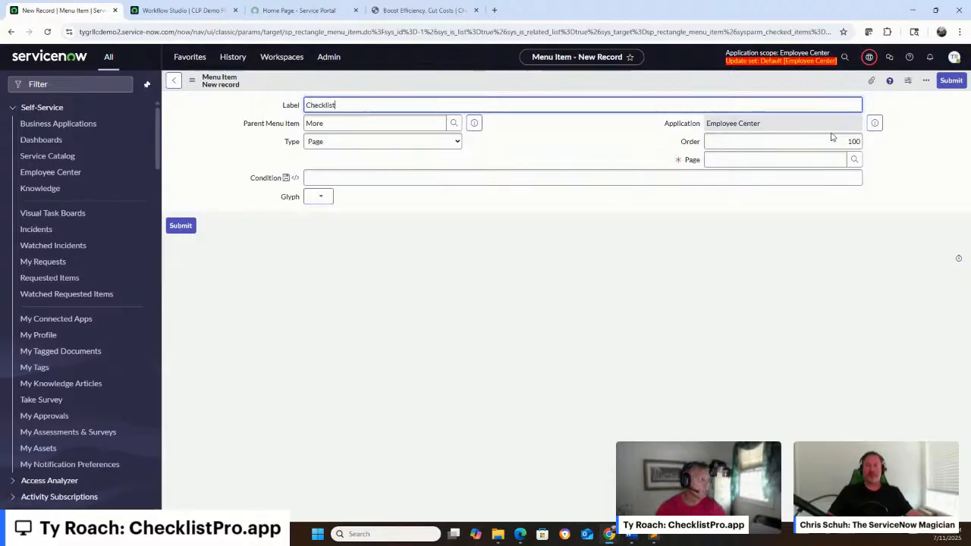
left_click(850, 141)
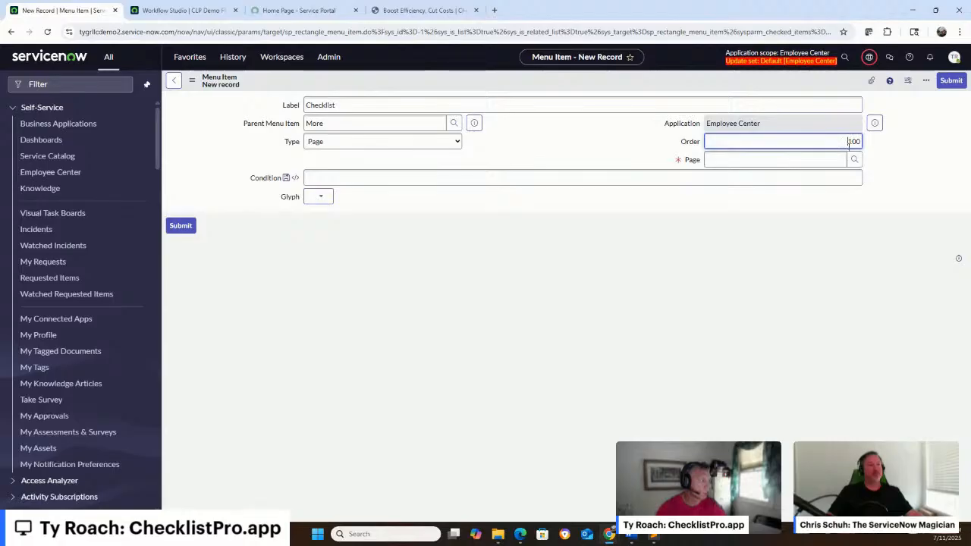
left_click_drag(848, 142, 862, 142)
type("200")
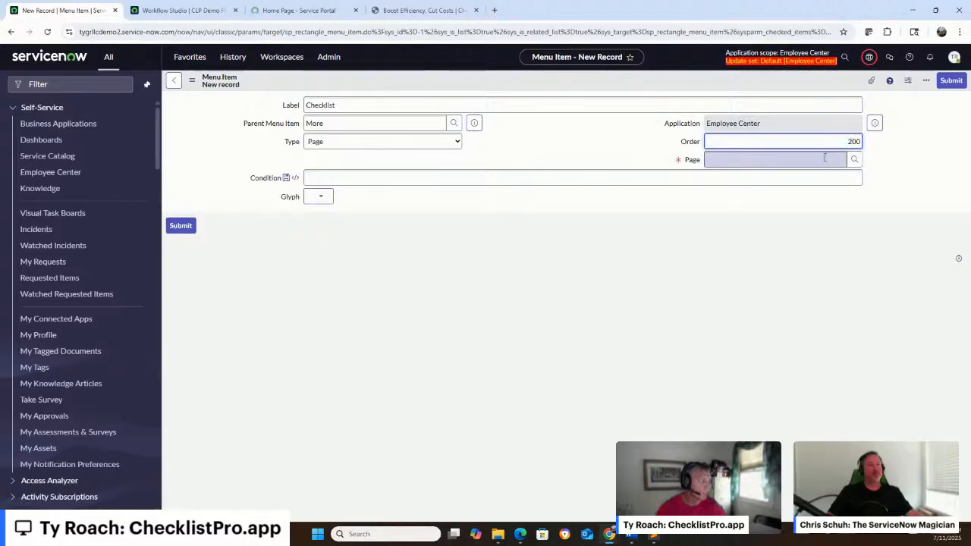
key("Tab")
type("check")
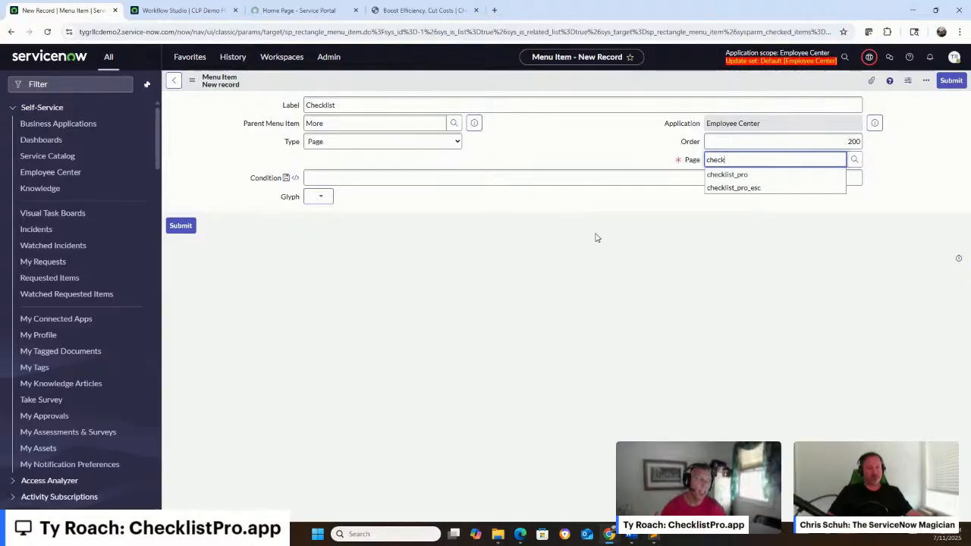
left_click(801, 190)
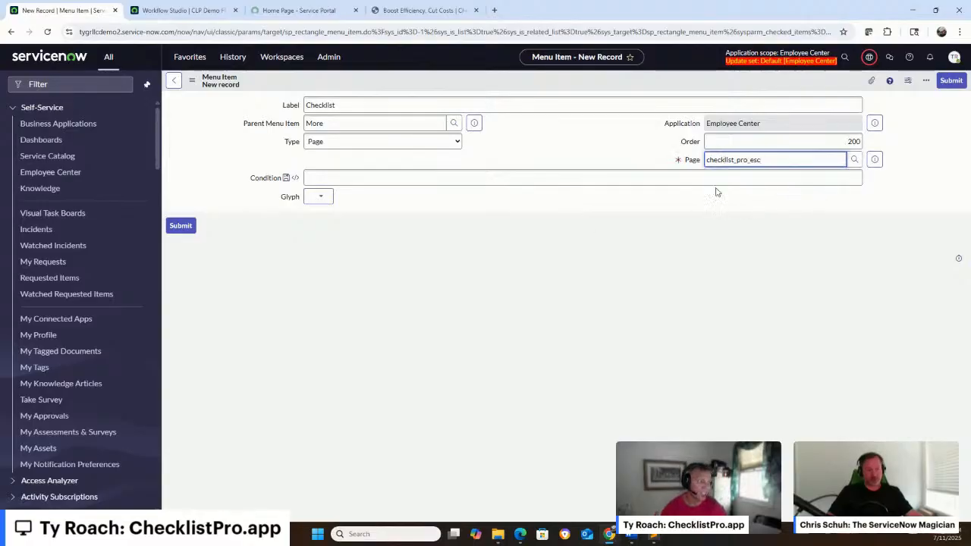
left_click(948, 83)
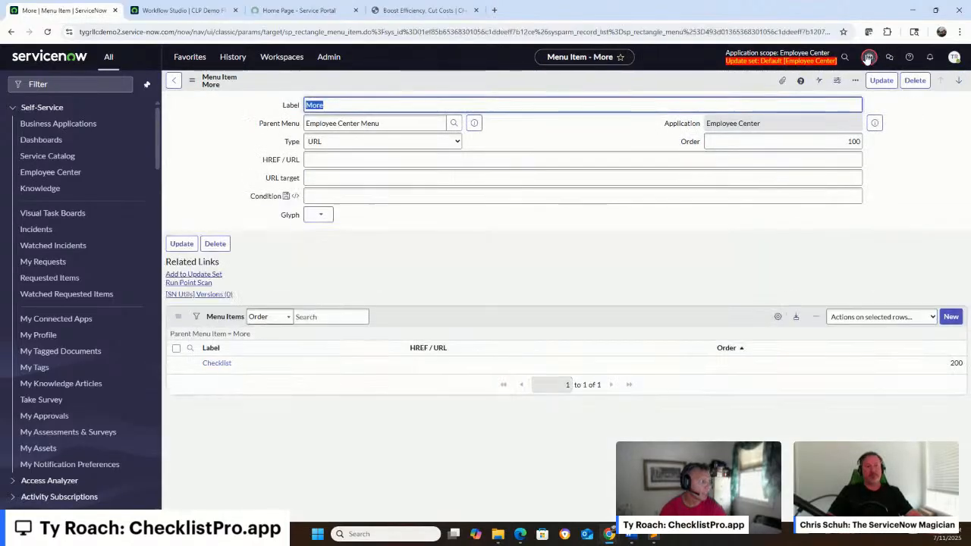
Switch the application scope to Global
left_click(868, 58)
left_click(864, 83)
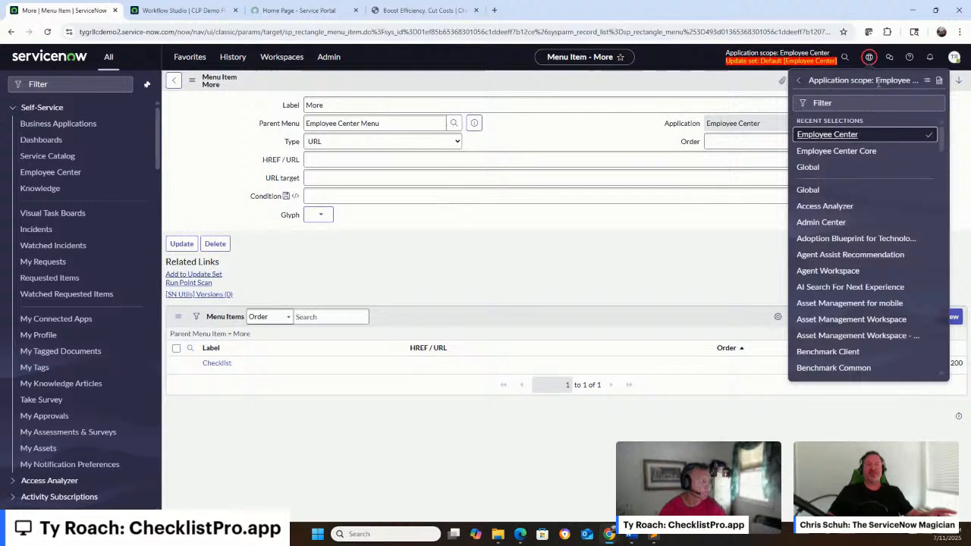
left_click(809, 168)
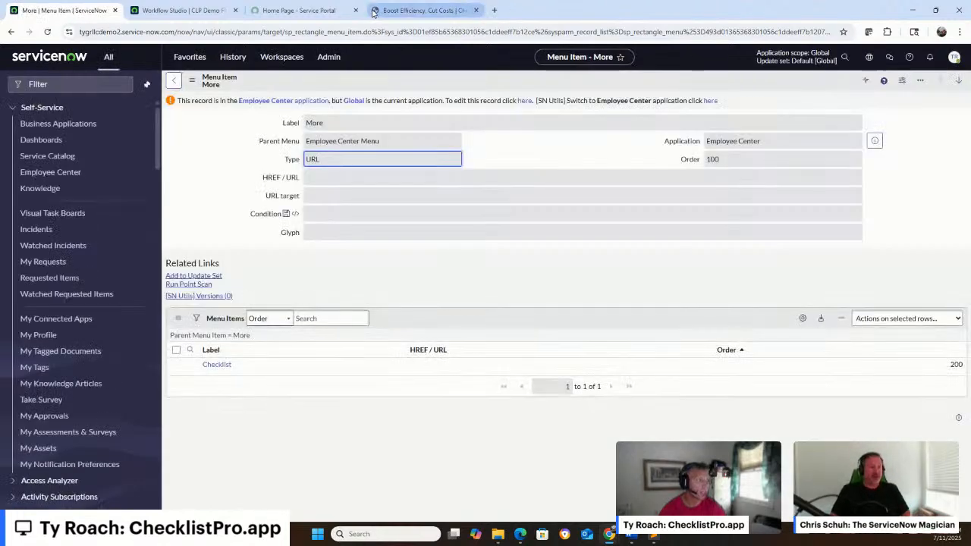
Load the instance's Employee Center portal at /esc and dismiss the banner about the latest version
left_click(291, 34)
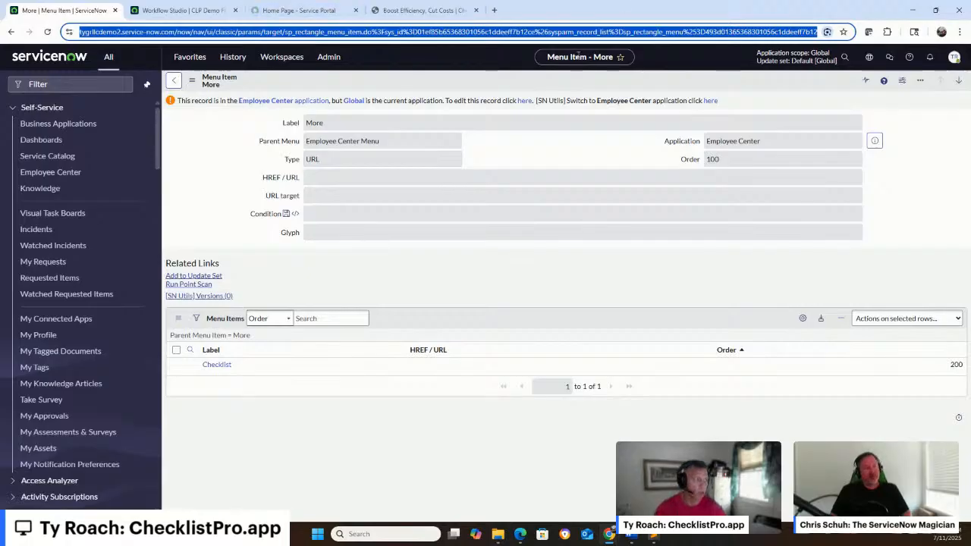
left_click(169, 34)
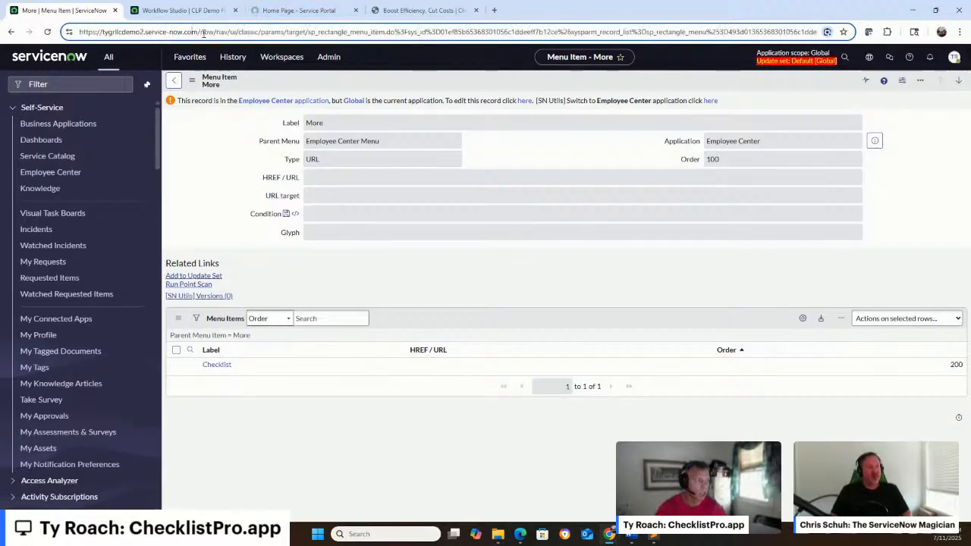
left_click_drag(204, 33, 969, 21)
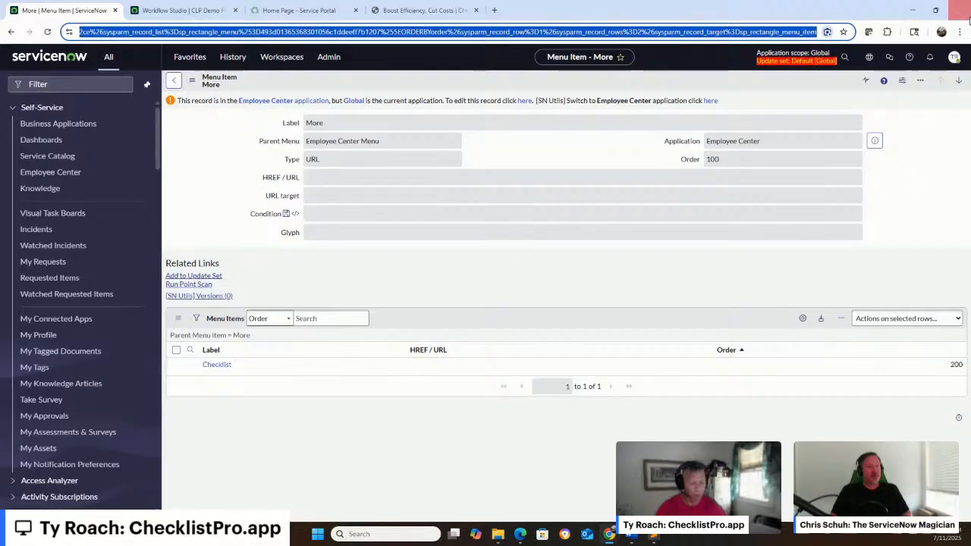
type("n")
key("BackSpace")
type("esc")
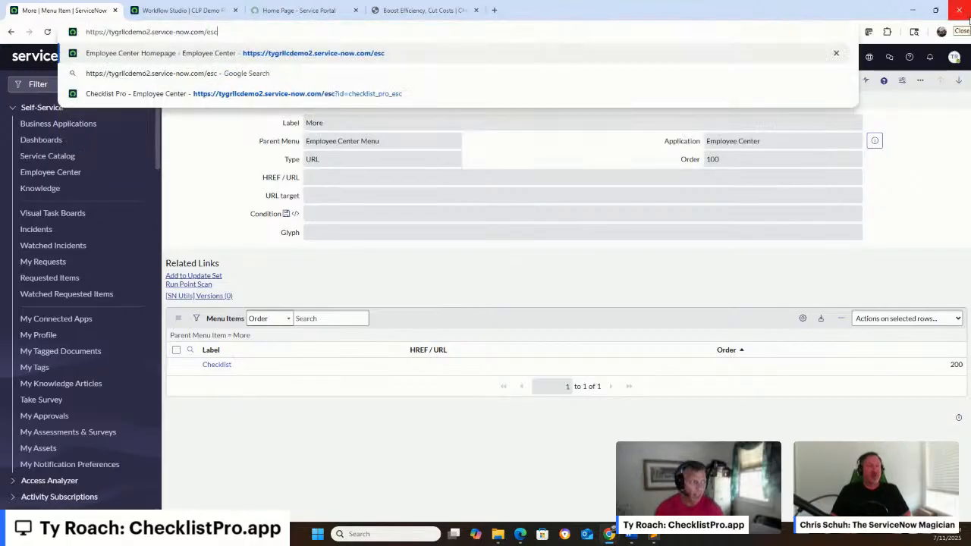
key("Return")
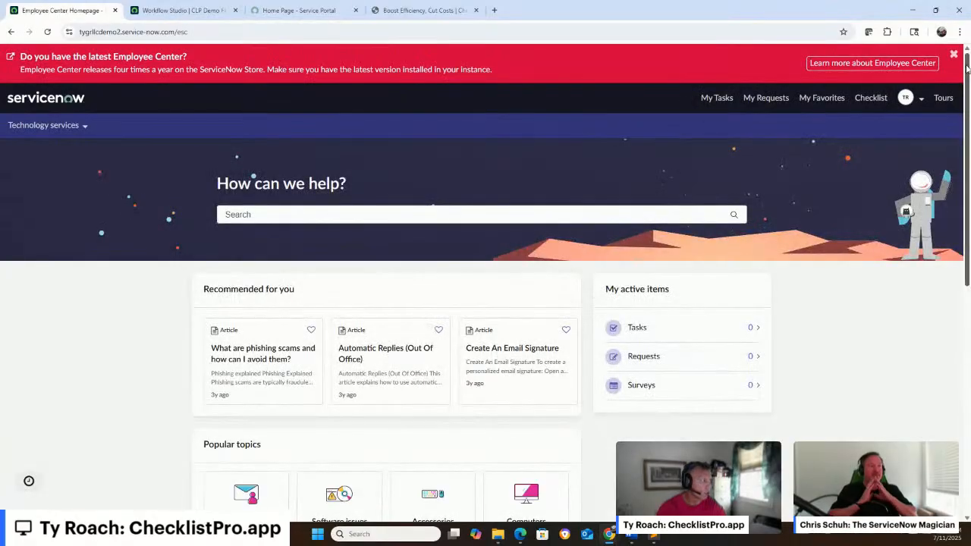
left_click(952, 57)
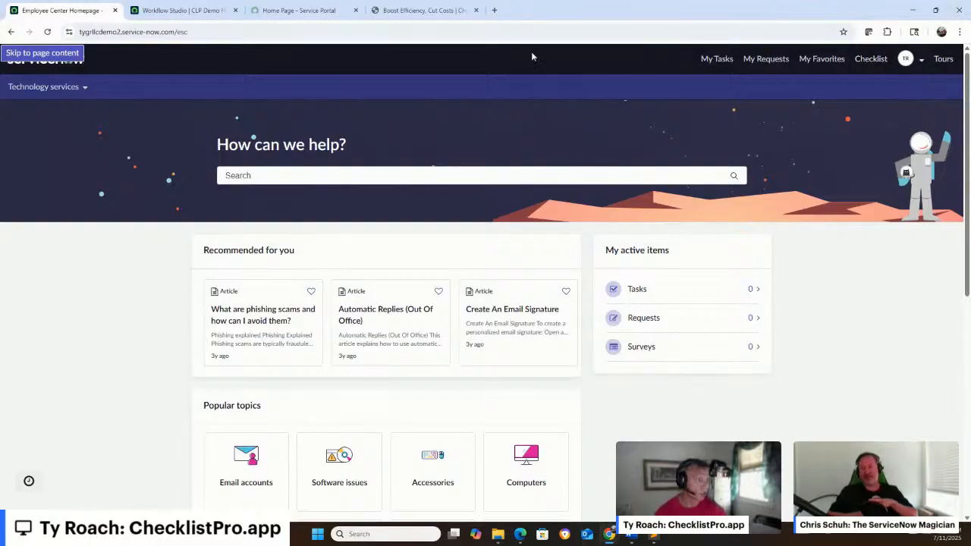
Return from the Employee Center portal to the instance's admin home page
left_click_drag(176, 31, 189, 39)
key("BackSpace")
key("Return")
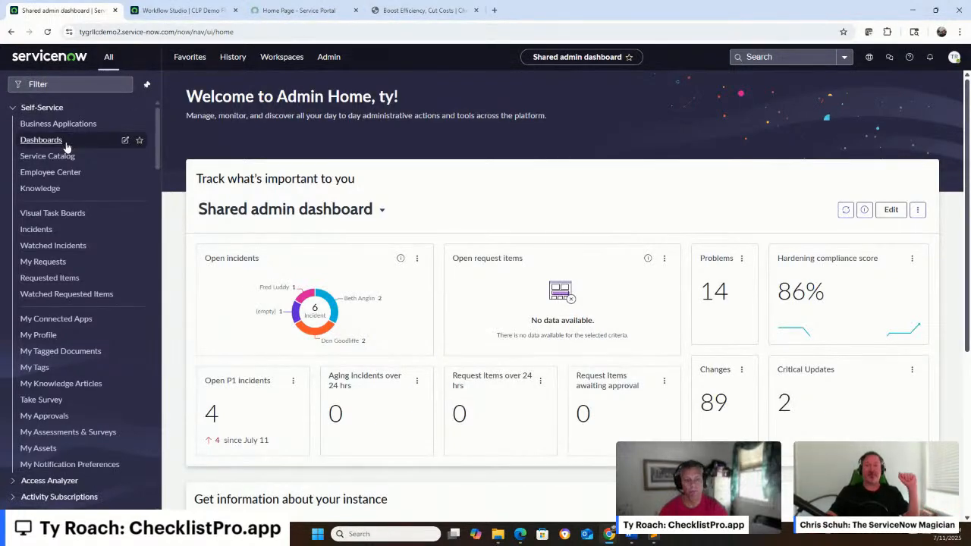
Open the sysapproval_approver.list table and open the requested approval for CHG0000071
left_click(68, 83)
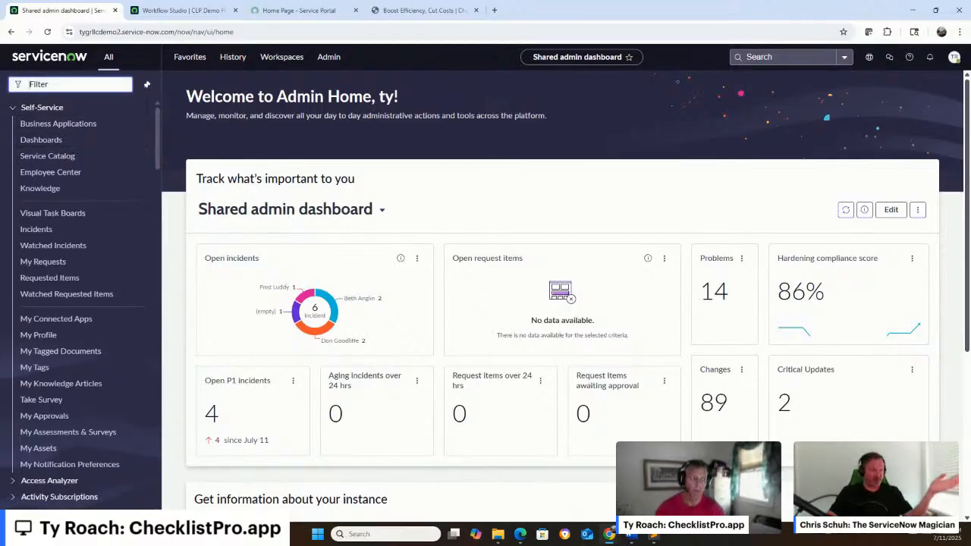
type("sysapp")
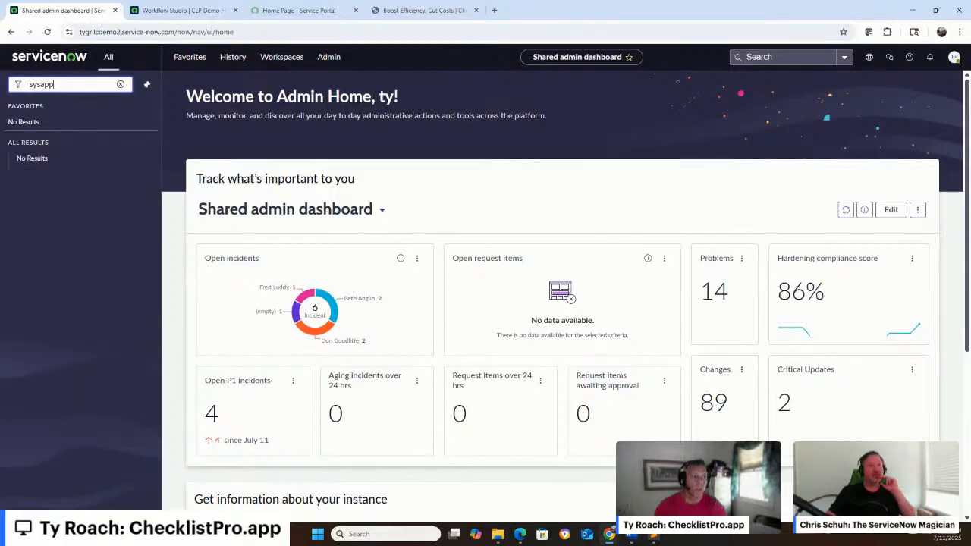
type("roval_")
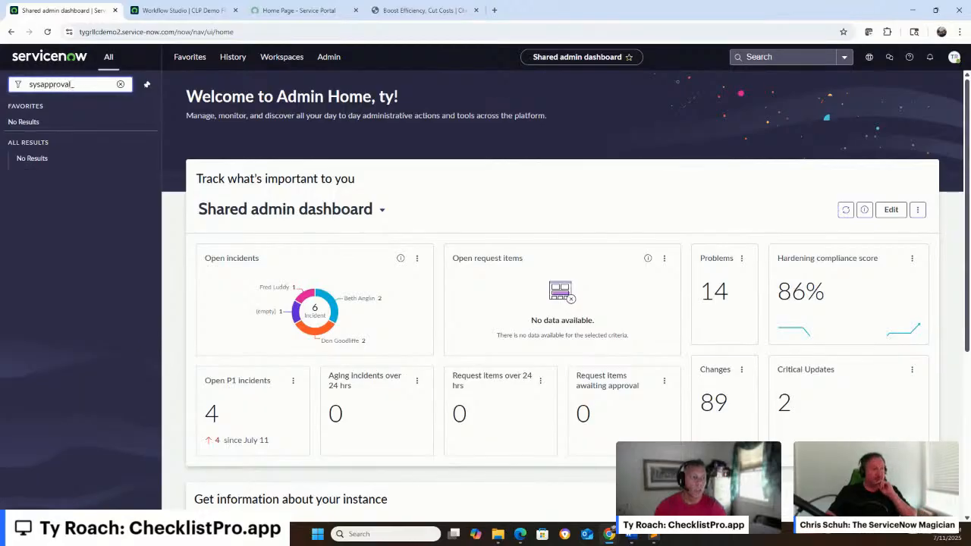
type("approver.list")
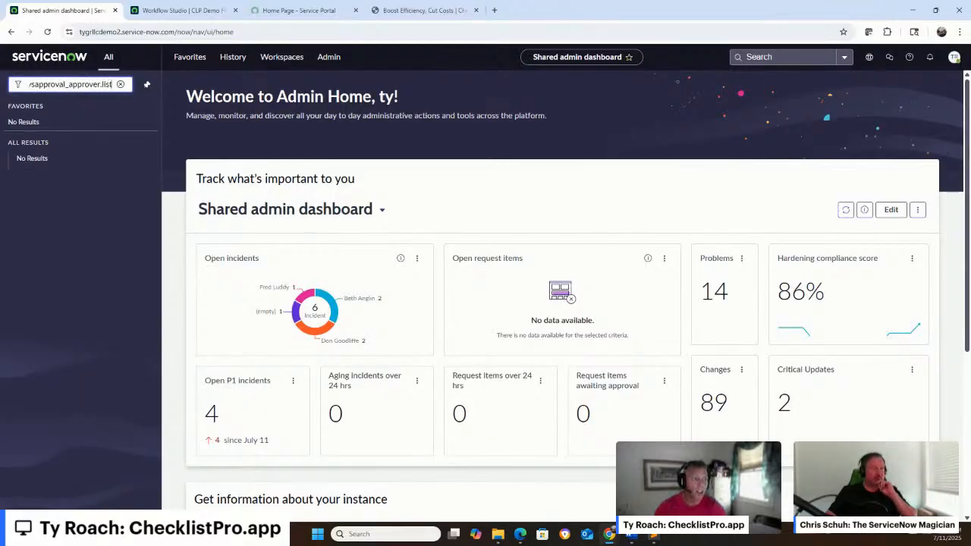
key("Return")
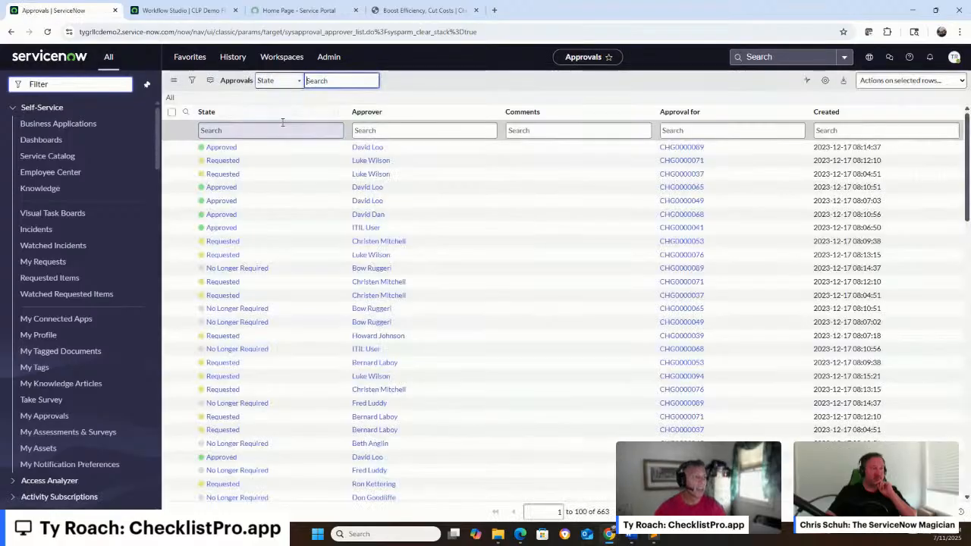
left_click(230, 164)
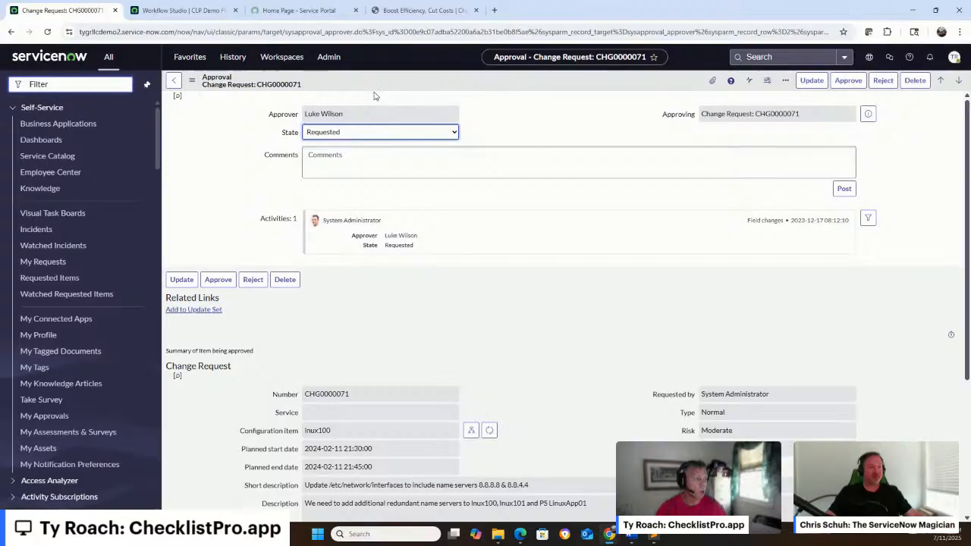
Add Checklist Pro to the Approval form layout, move it above Comments, and save the layout
right_click(374, 89)
mouse_move(436, 141)
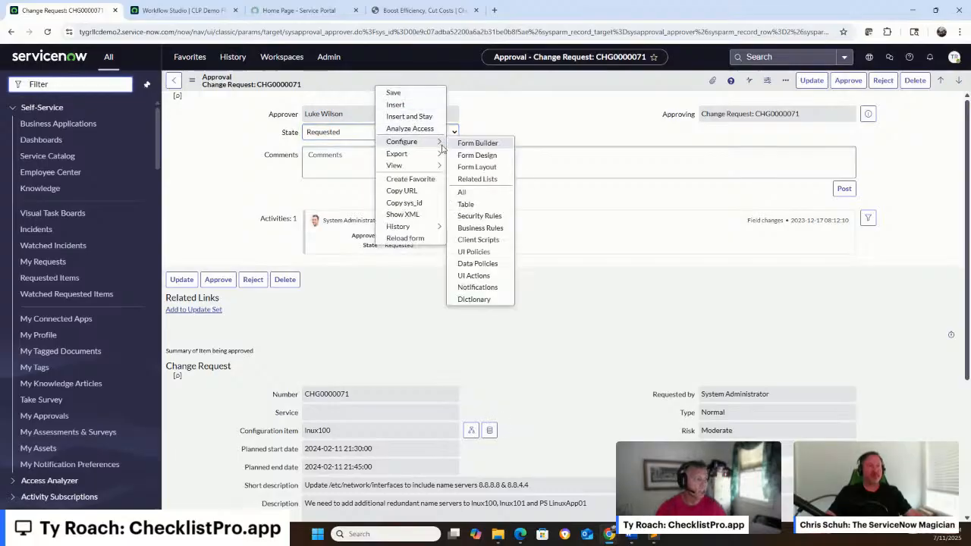
left_click(498, 168)
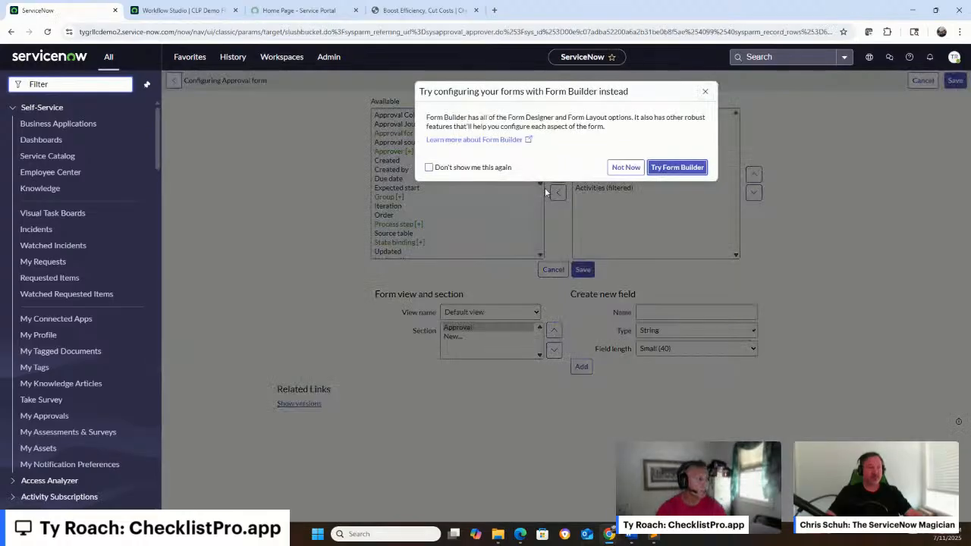
left_click(625, 168)
scroll(448, 204, "down", 5)
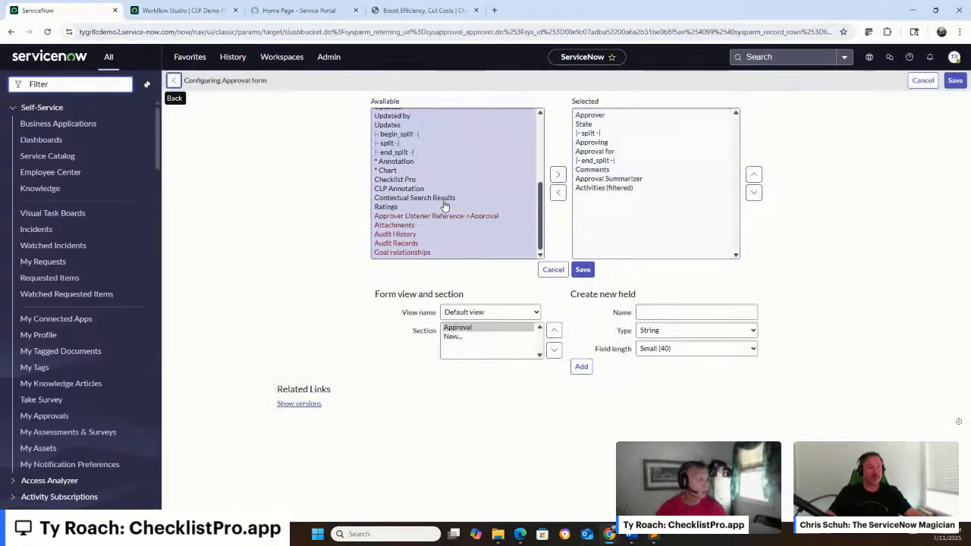
left_click(413, 180)
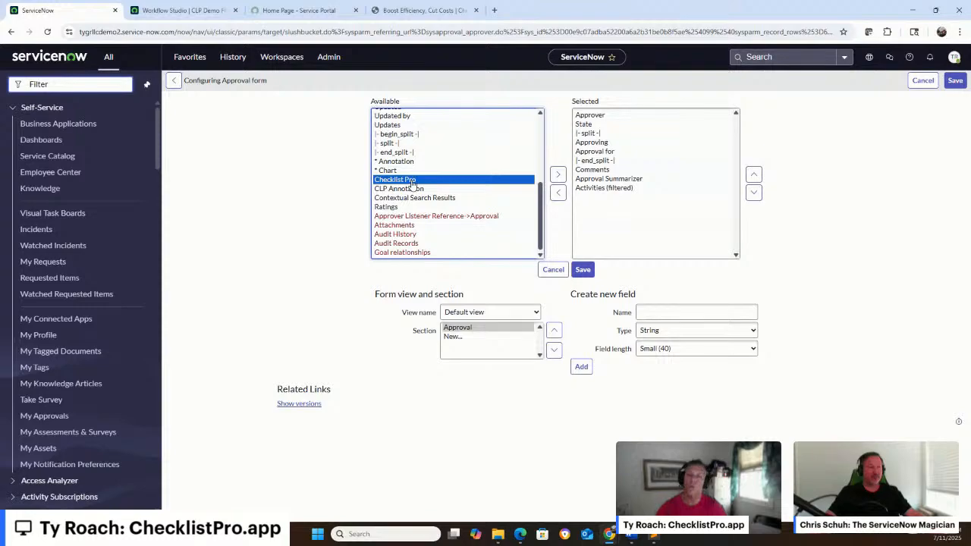
left_click(557, 173)
left_click(753, 174)
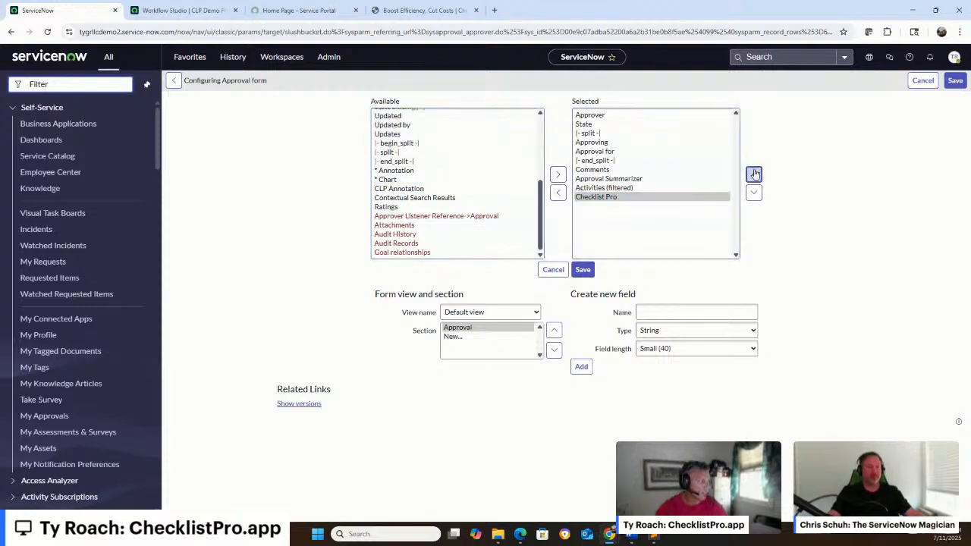
left_click(753, 173)
left_click(582, 269)
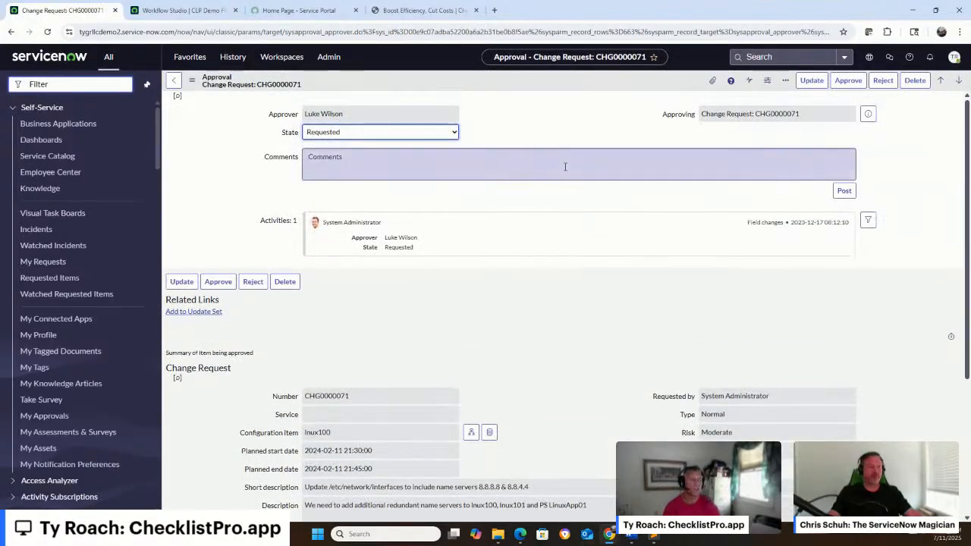
Open the sc_task.list table and open catalog task TASK0000001
left_click(86, 82)
type("sc_task.list")
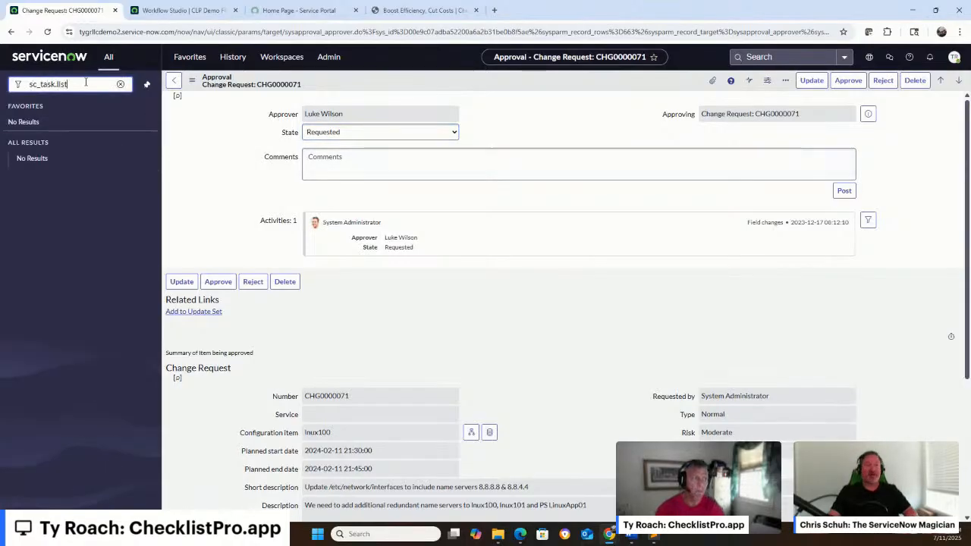
key("Return")
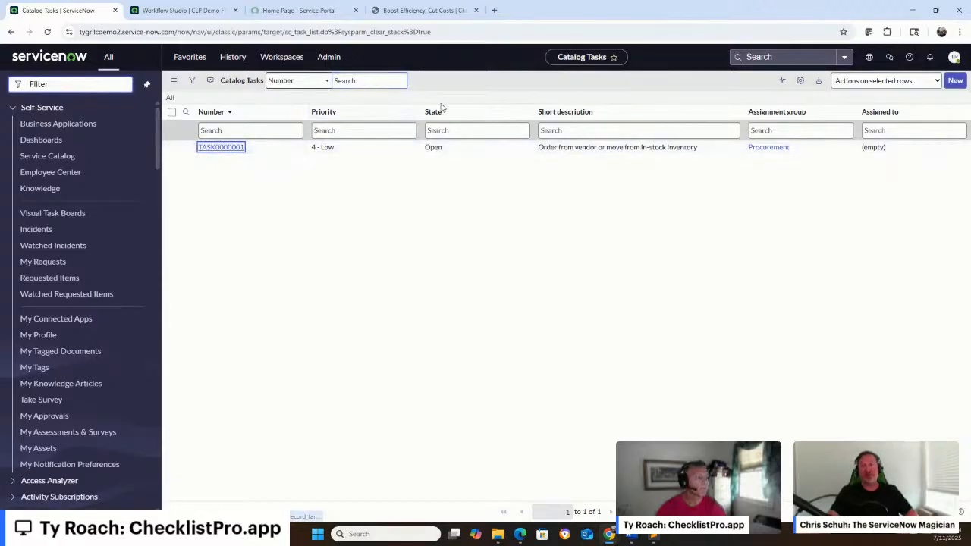
key("Return")
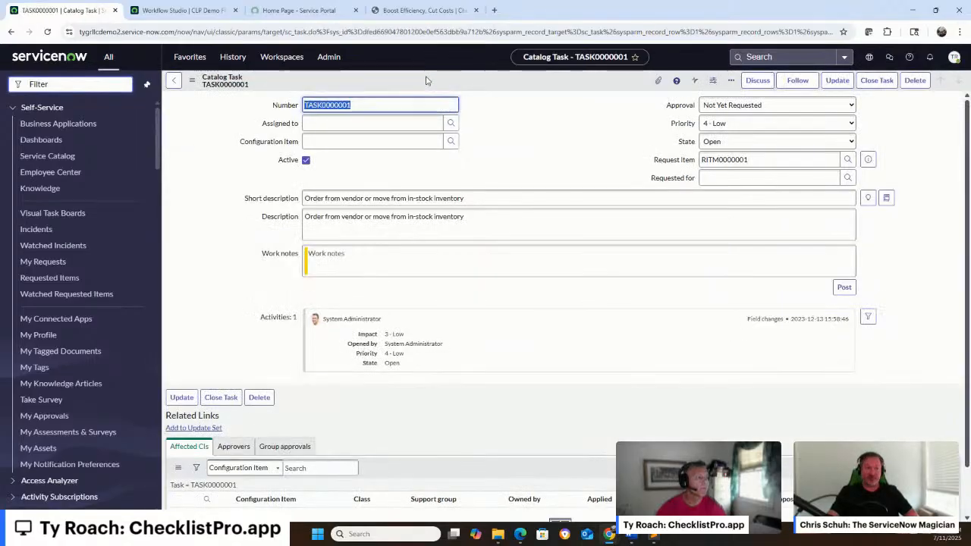
Add Checklist Pro to the Catalog Task form layout, move it above Work notes, and save the layout
right_click(427, 79)
mouse_move(516, 147)
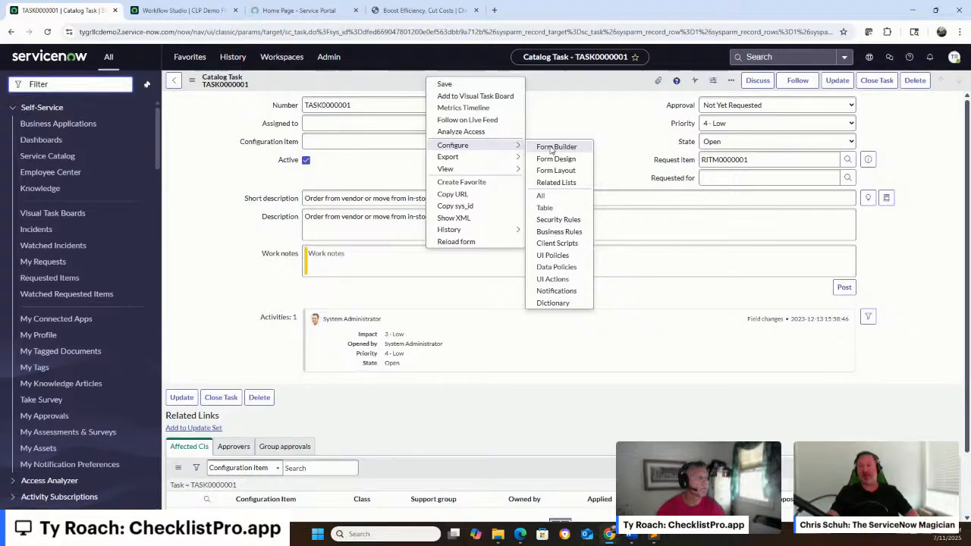
left_click(562, 168)
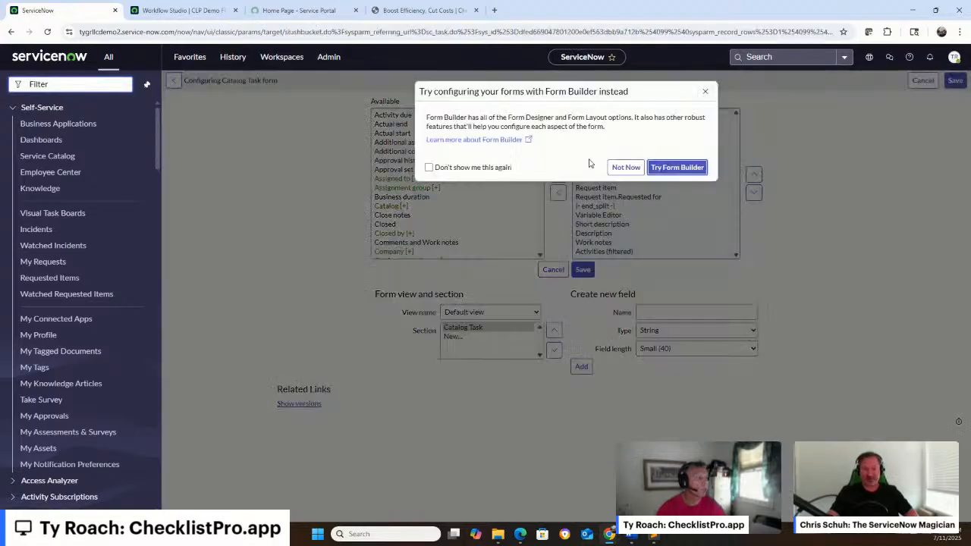
left_click(613, 170)
scroll(418, 219, "down", 10)
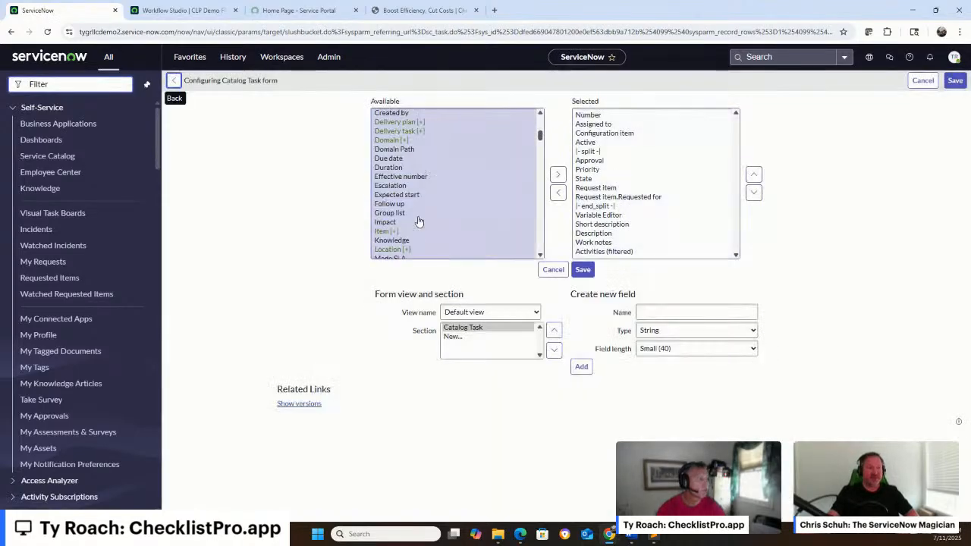
scroll(418, 219, "down", 10)
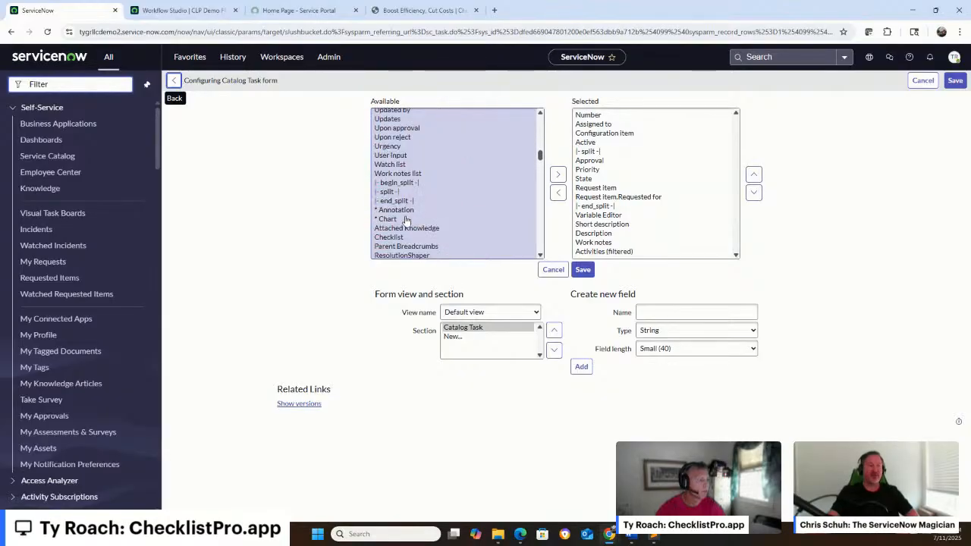
scroll(405, 220, "down", 2)
left_click(412, 215)
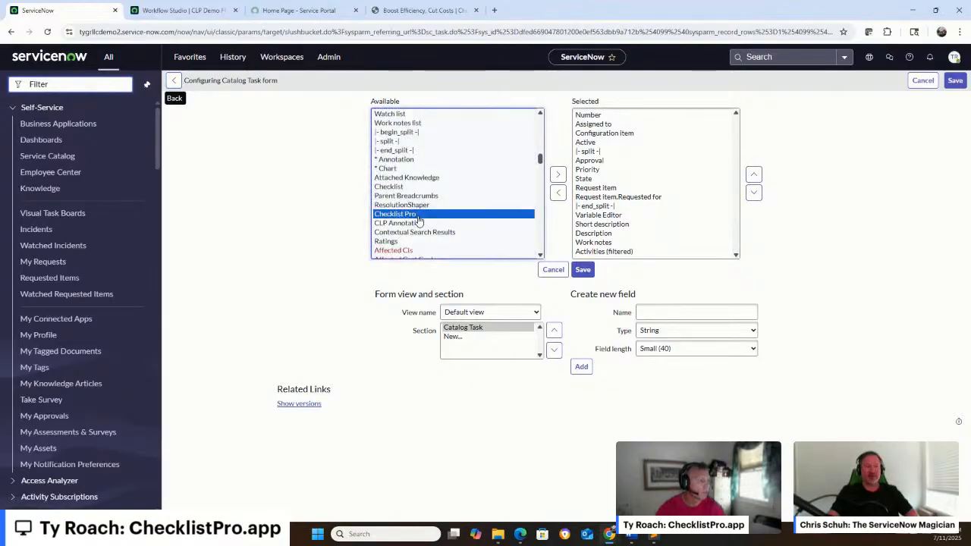
left_click(557, 175)
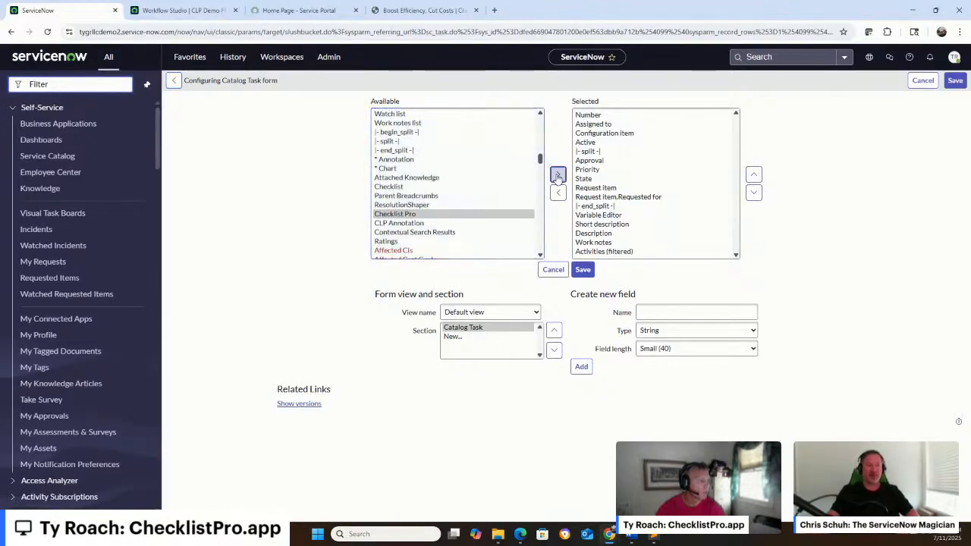
left_click(753, 175)
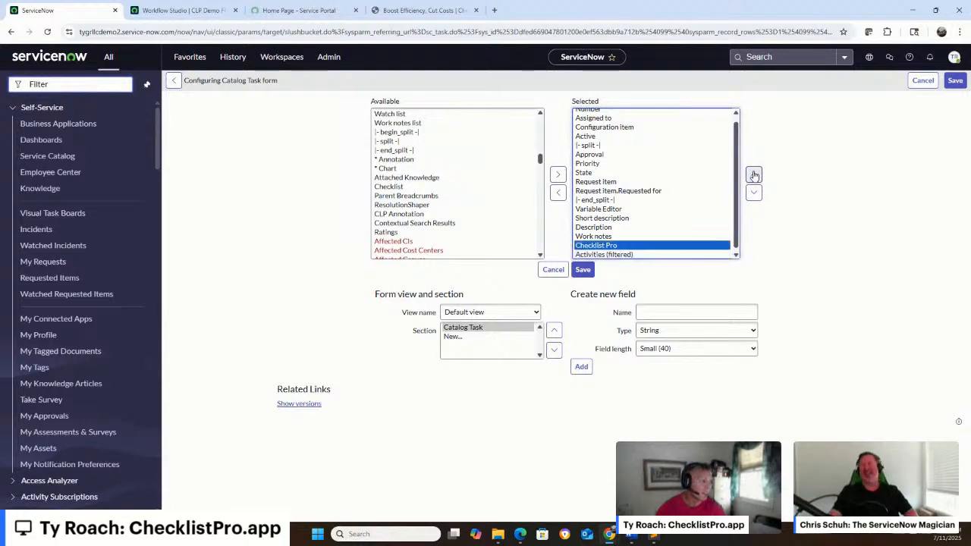
left_click(753, 176)
left_click(582, 270)
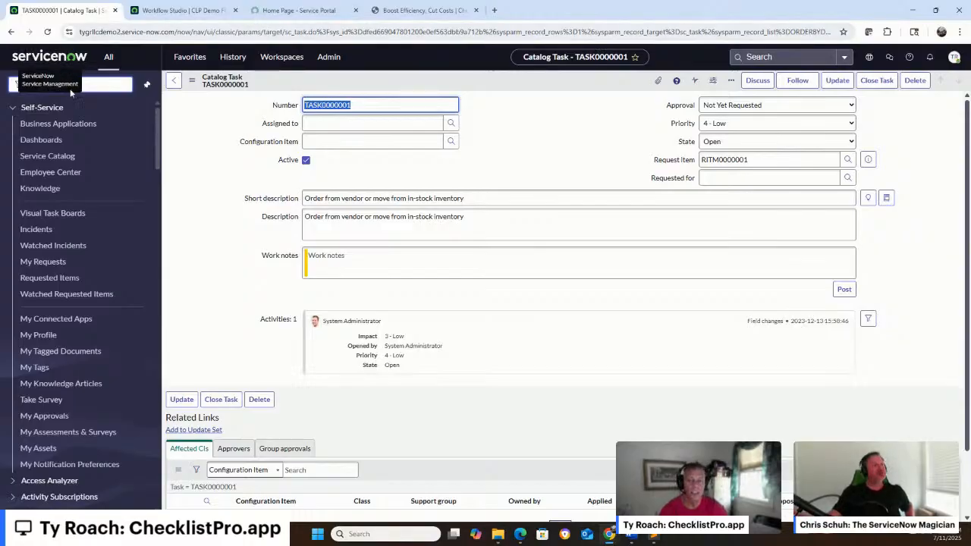
Switch to the Service Portal home page and open it in the Page Designer
left_click(107, 84)
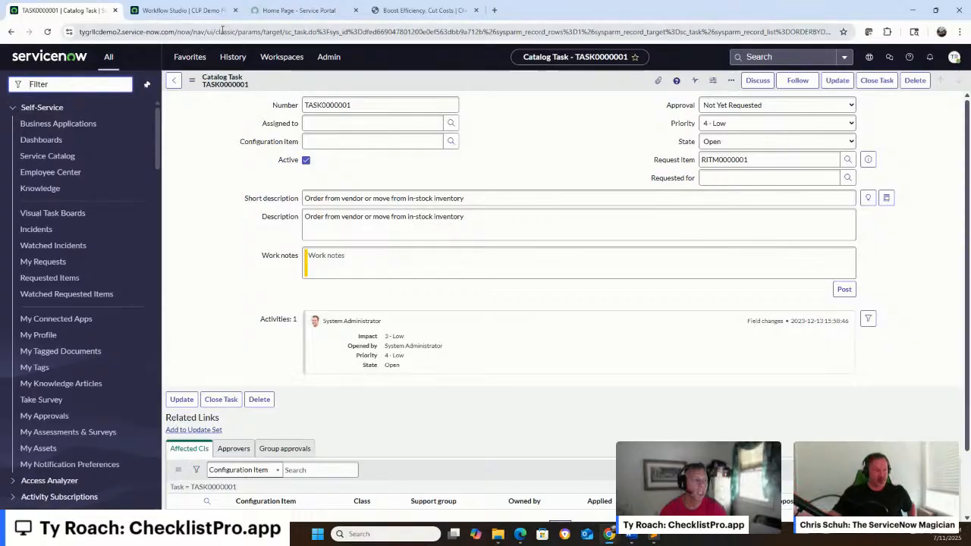
left_click(284, 21)
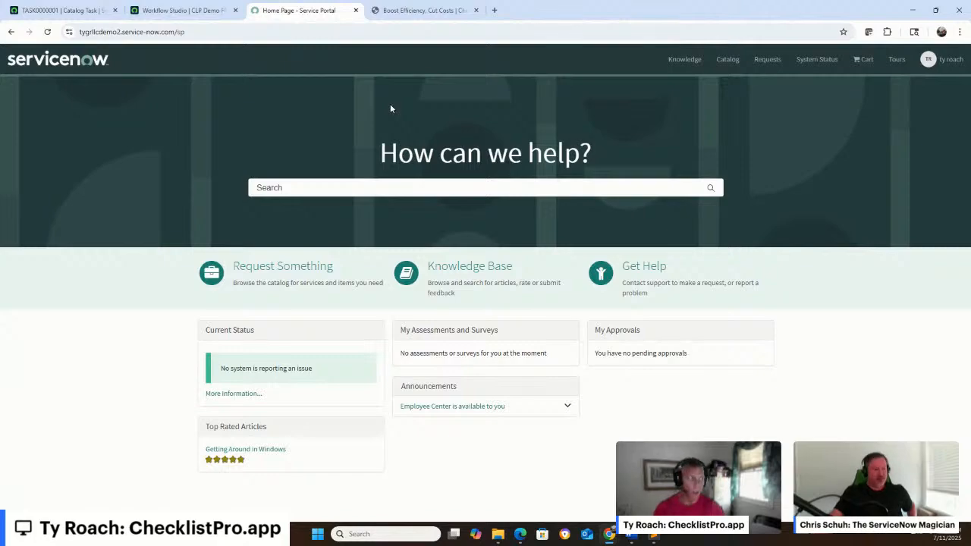
right_click(455, 129, "ctrl")
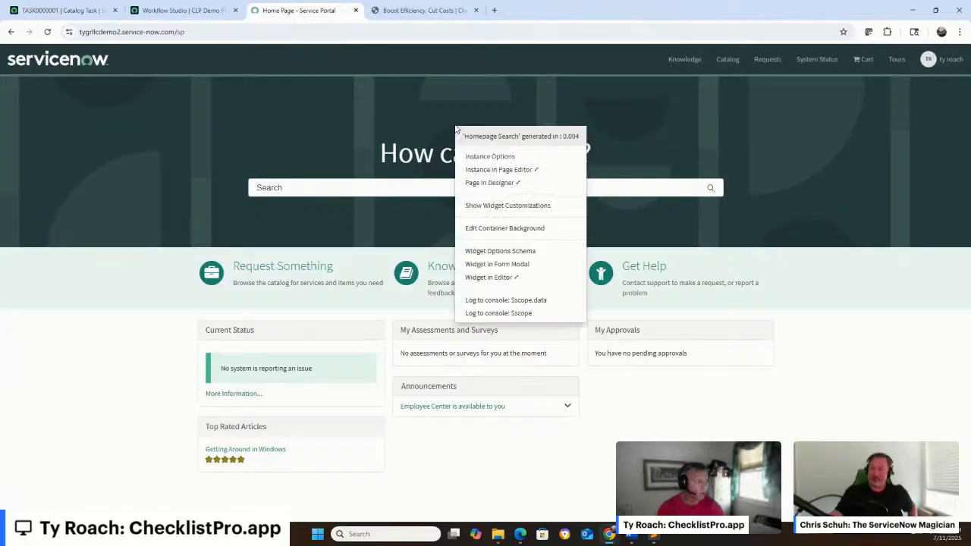
left_click(485, 183)
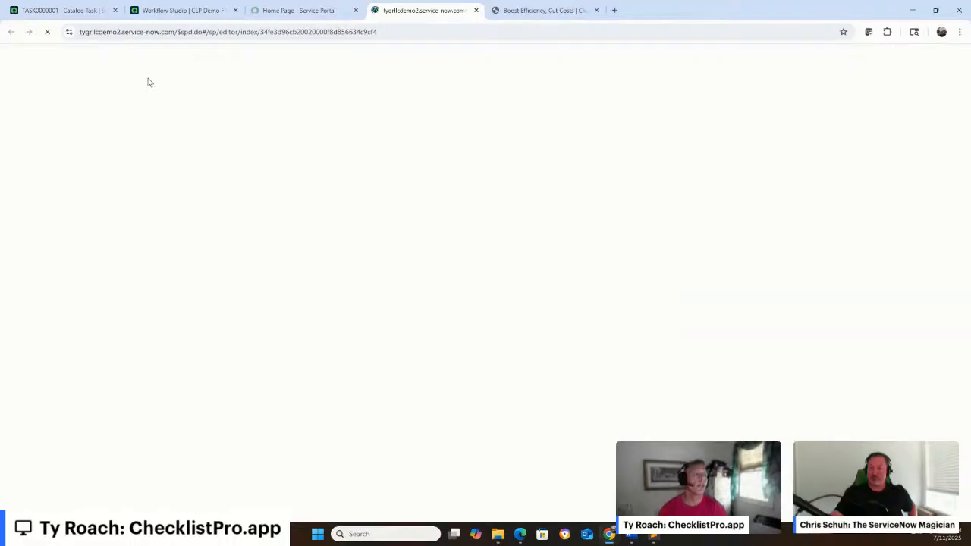
Filter the portal pages for "form" and open the Approval Form page for editing
left_click(62, 88)
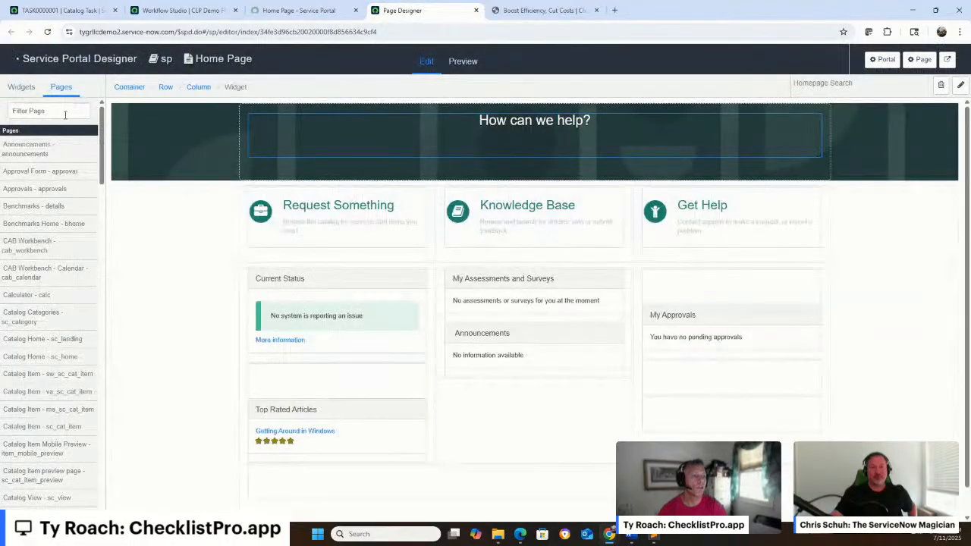
left_click(65, 114)
type("form")
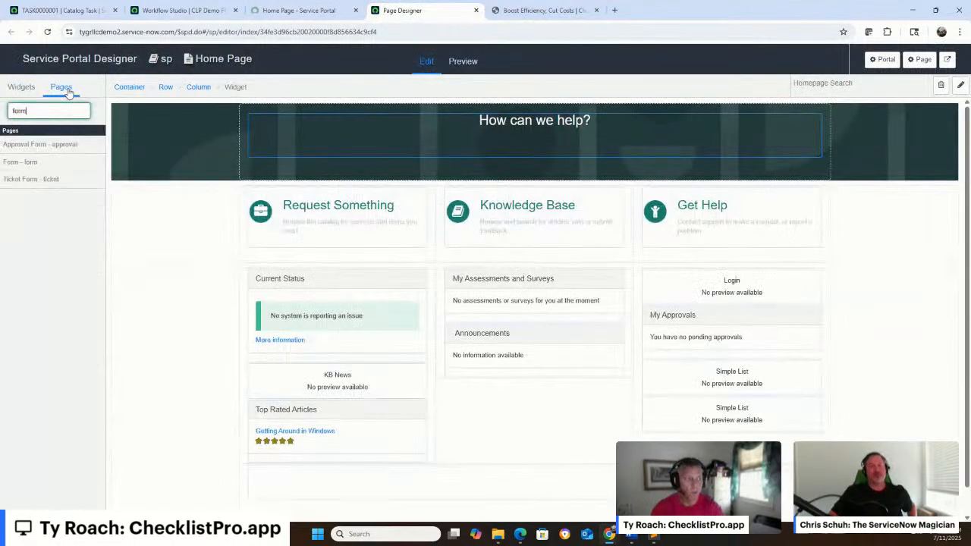
left_click(53, 144)
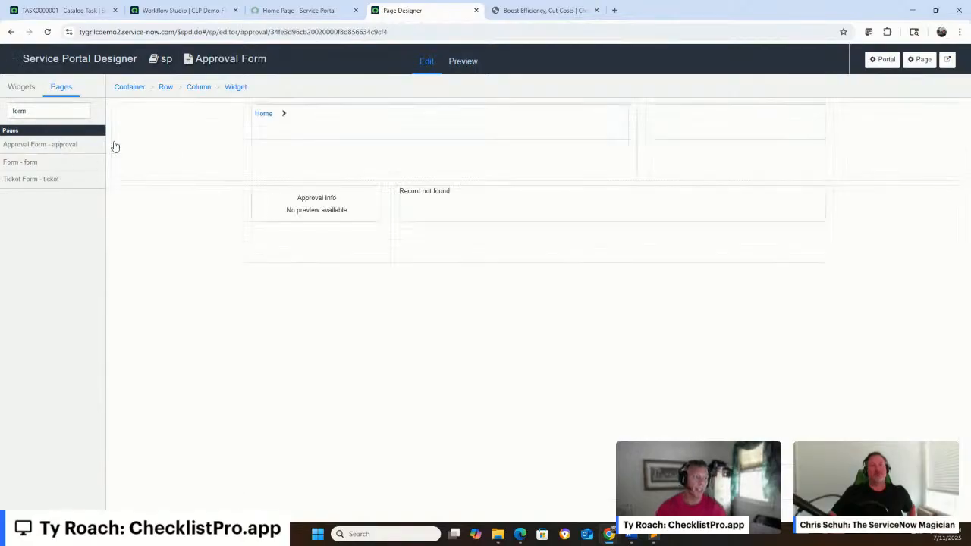
Find the Checklist Pro widget and place it above the record widget in the Approval Form page's wide column
left_click(17, 90)
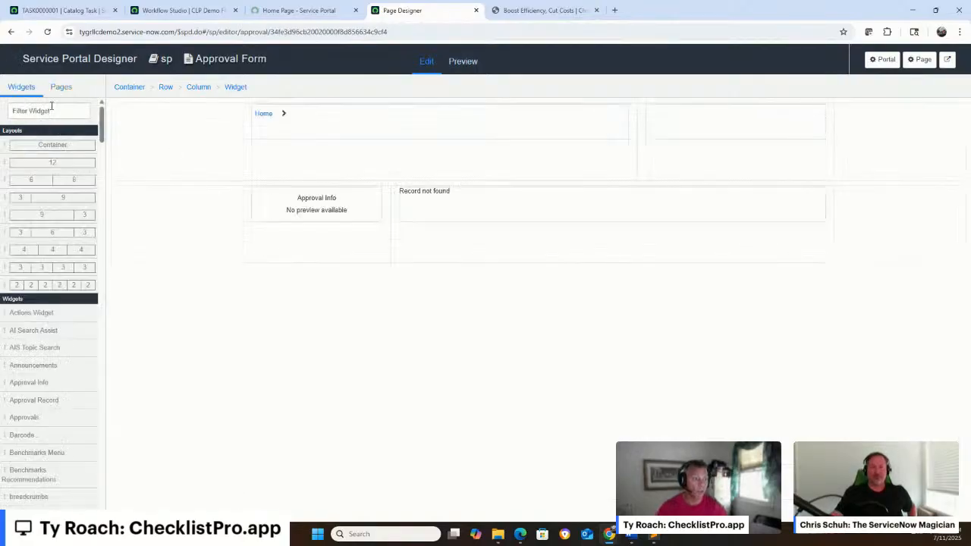
left_click(51, 109)
type("checkli")
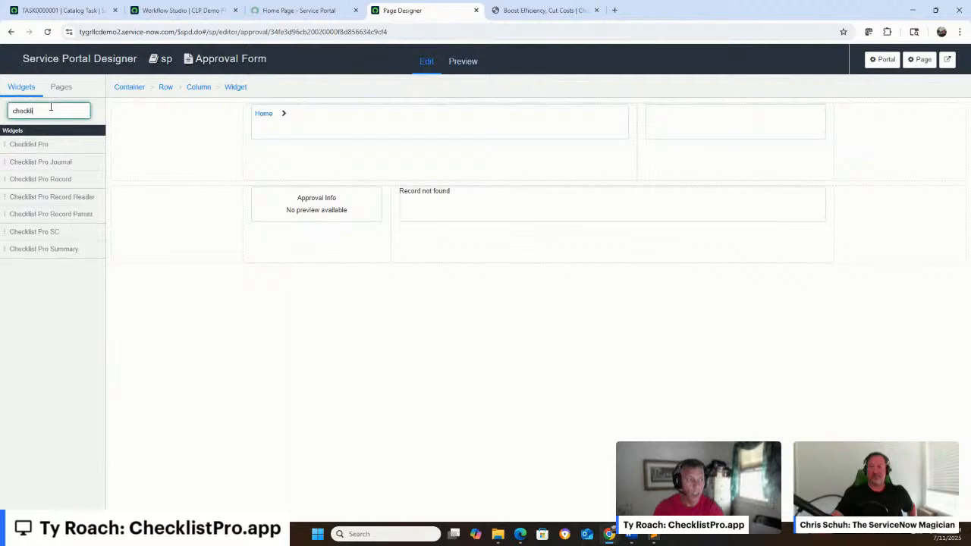
left_click_drag(31, 144, 451, 197)
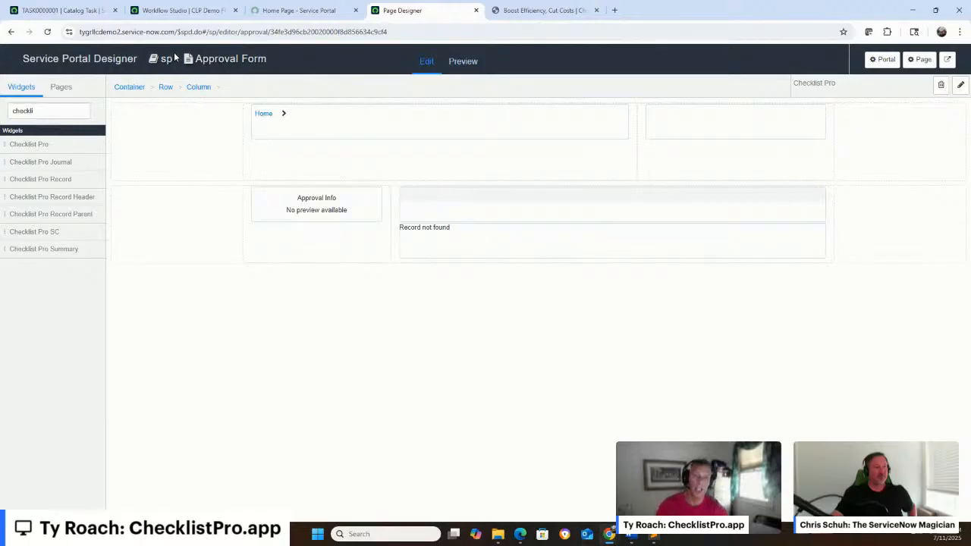
Open the Form page, place the Checklist Pro widget below its form widget, and close the Page Designer
left_click(60, 87)
left_click(34, 165)
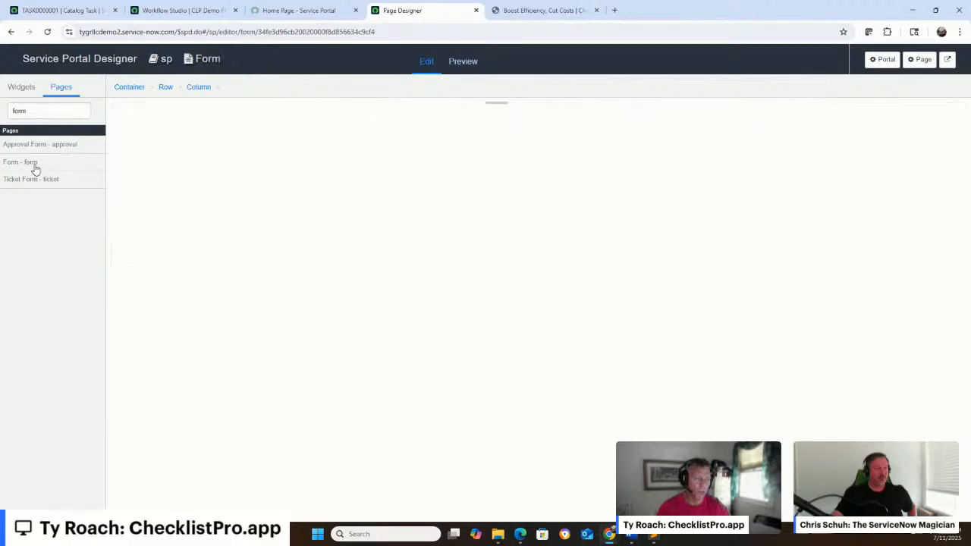
double_click(43, 113)
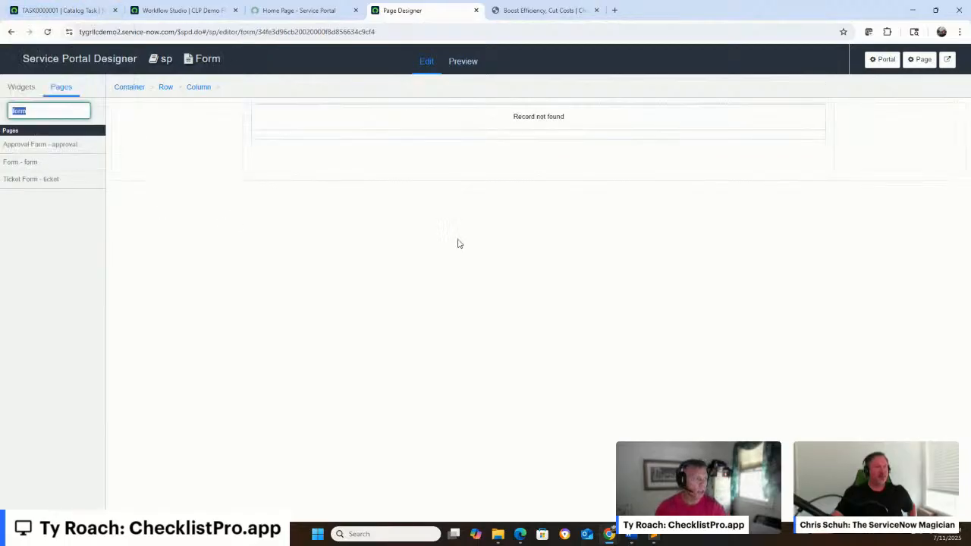
left_click(20, 88)
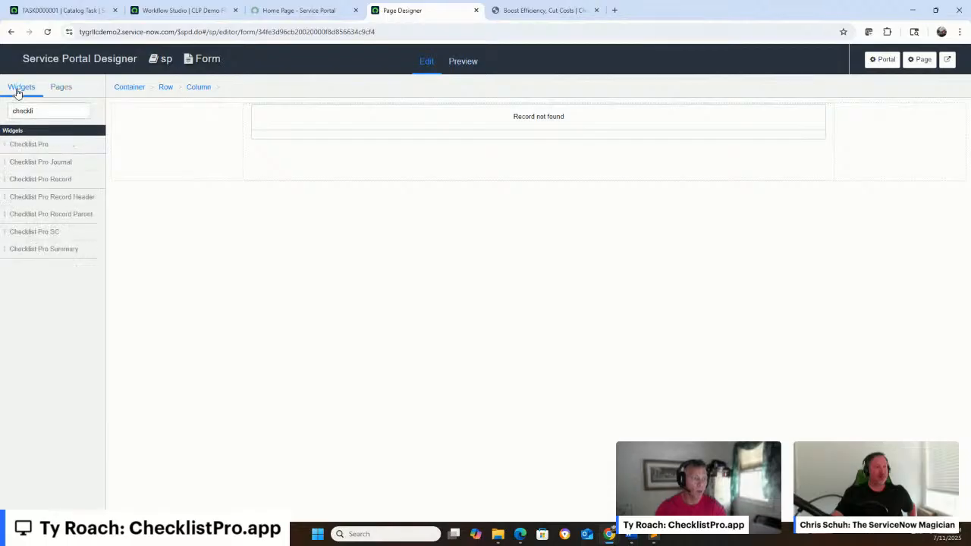
left_click_drag(29, 145, 440, 157)
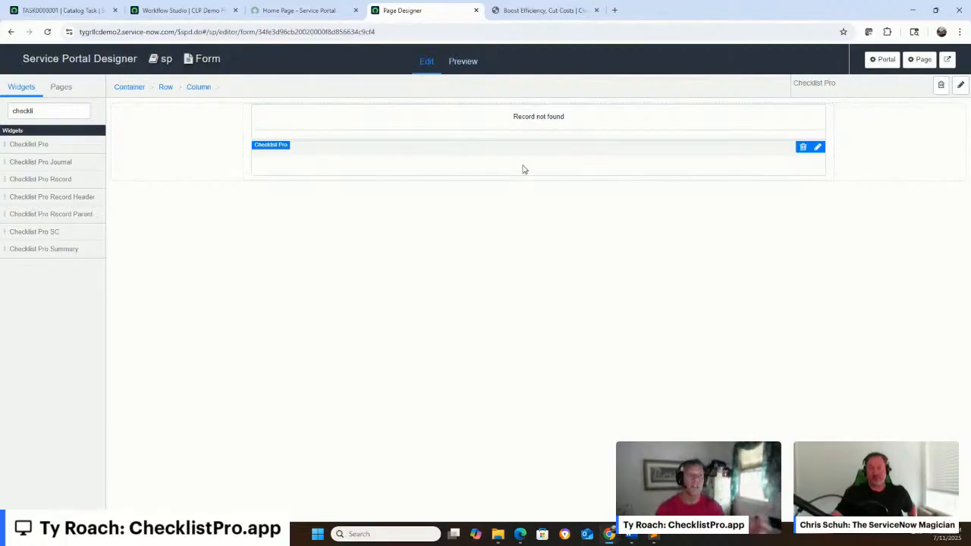
left_click(476, 9)
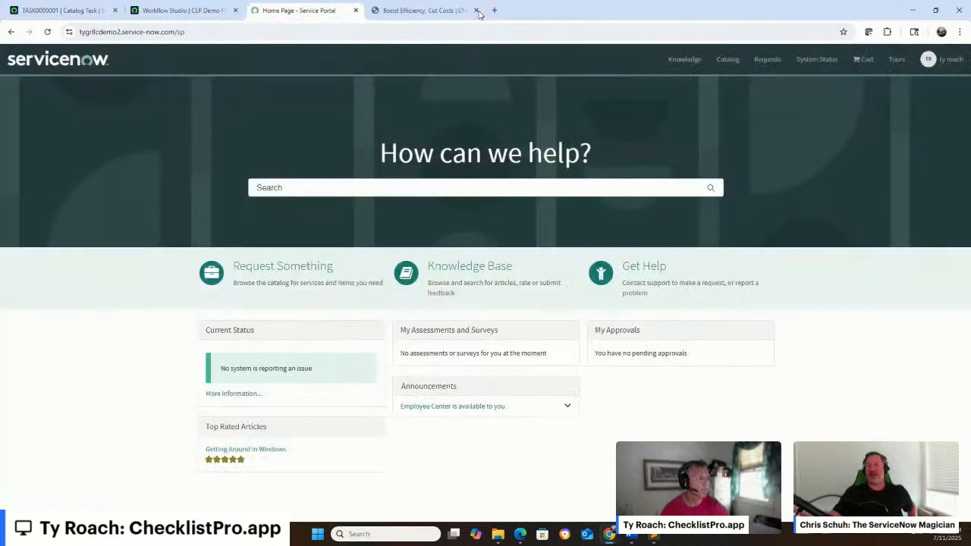
Return to the catalog task, filter the application navigator for "checklist", and show the current application scope and update set
left_click(67, 9)
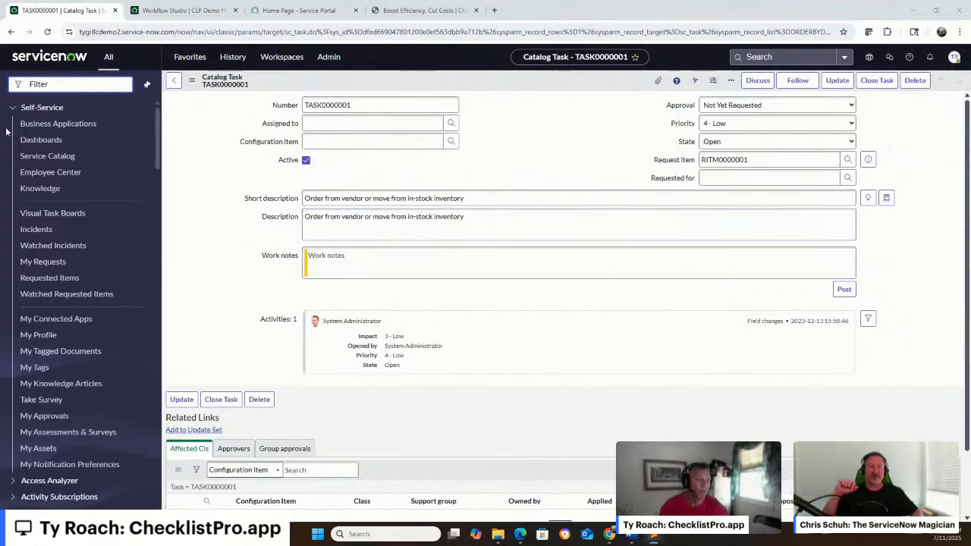
type("checklist")
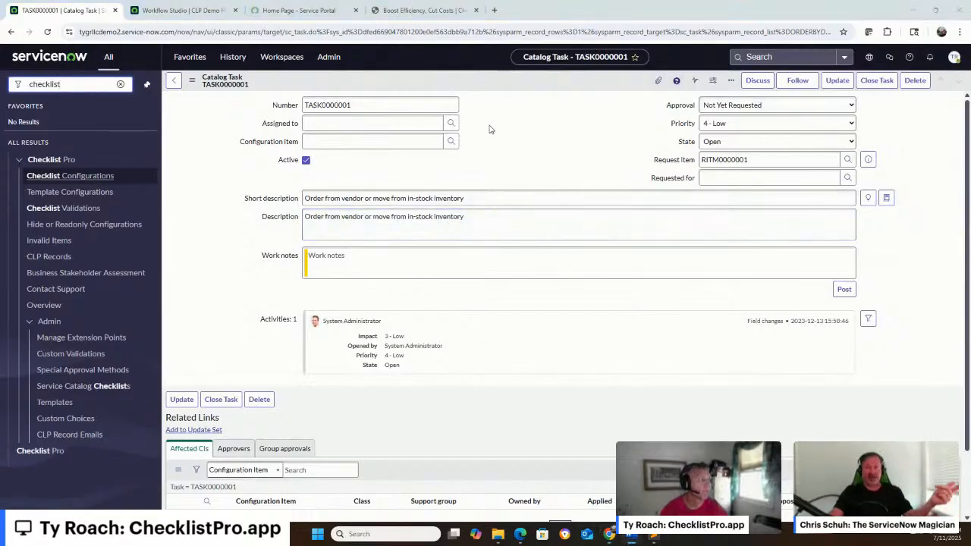
left_click(867, 57)
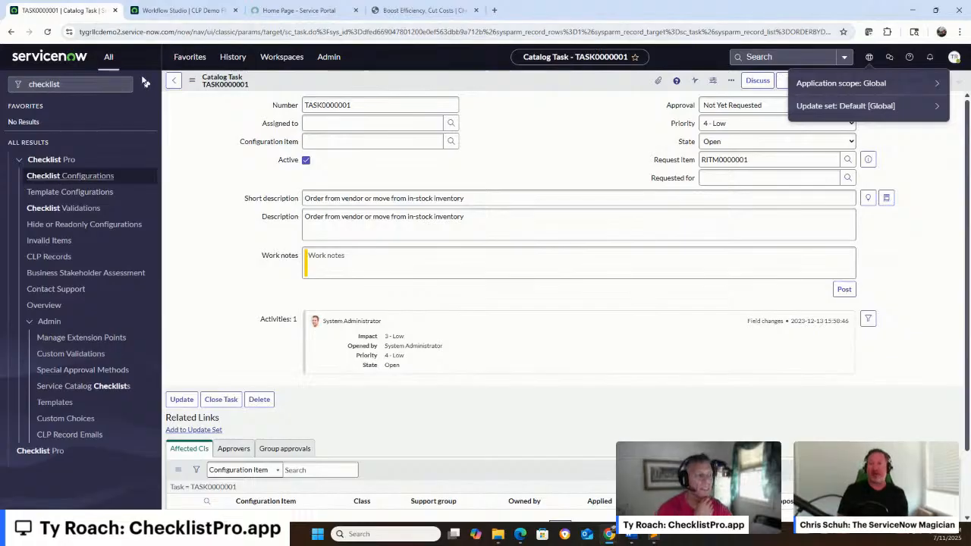
Open Checklist Pro's Template Configurations and start a new record named New Employee Approval
left_click(73, 192)
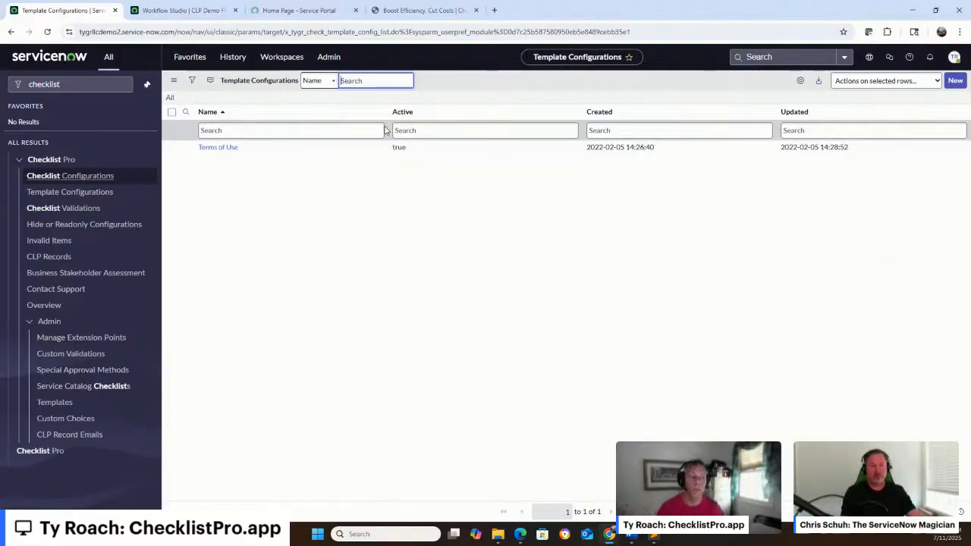
left_click(956, 83)
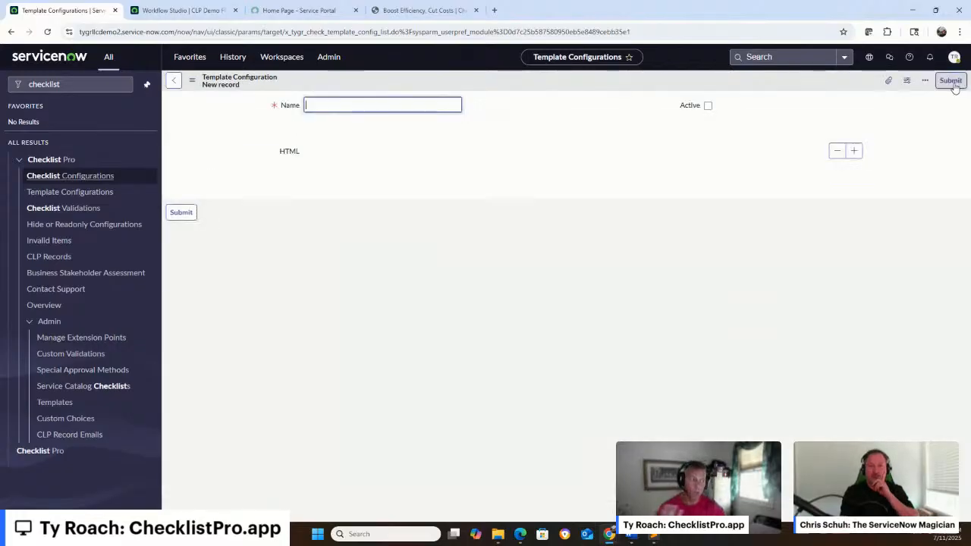
type("New")
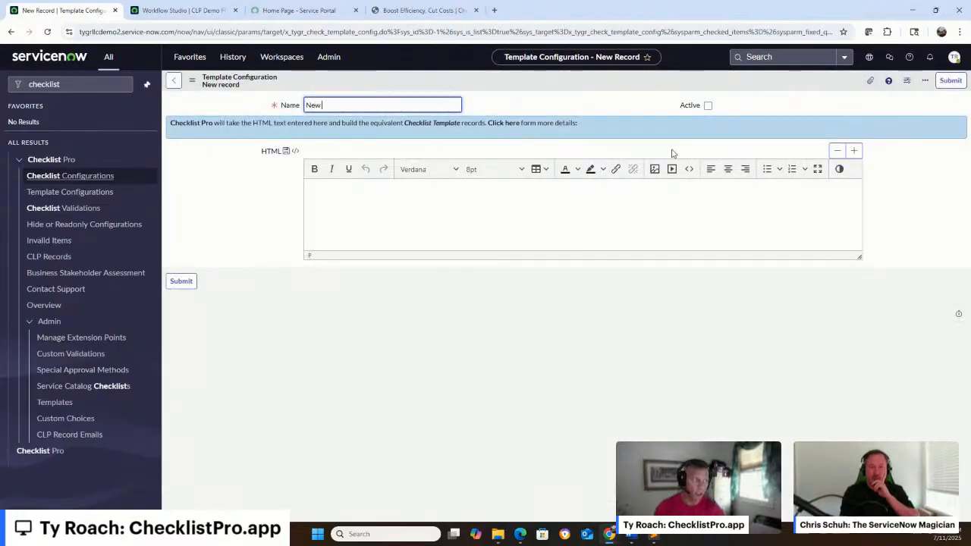
type(" Em")
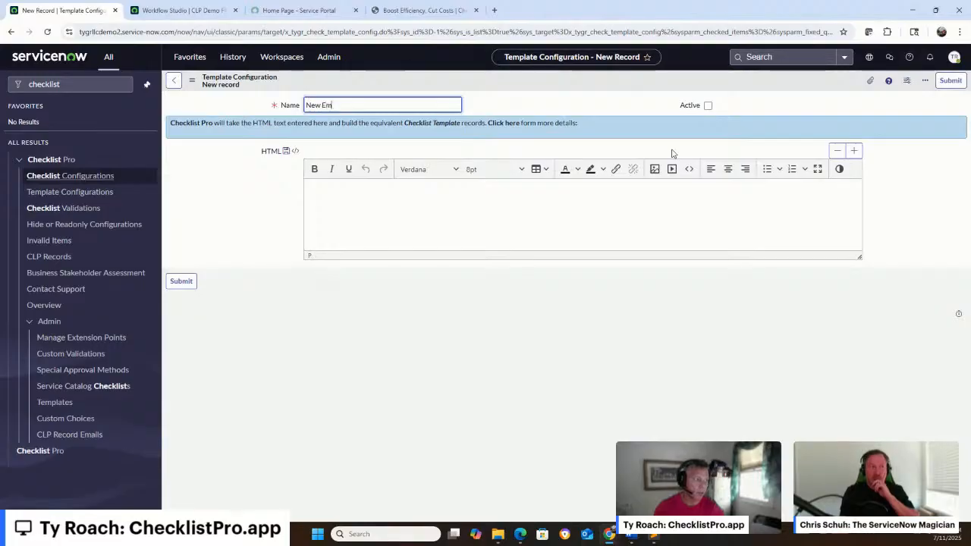
type("ployee Approval")
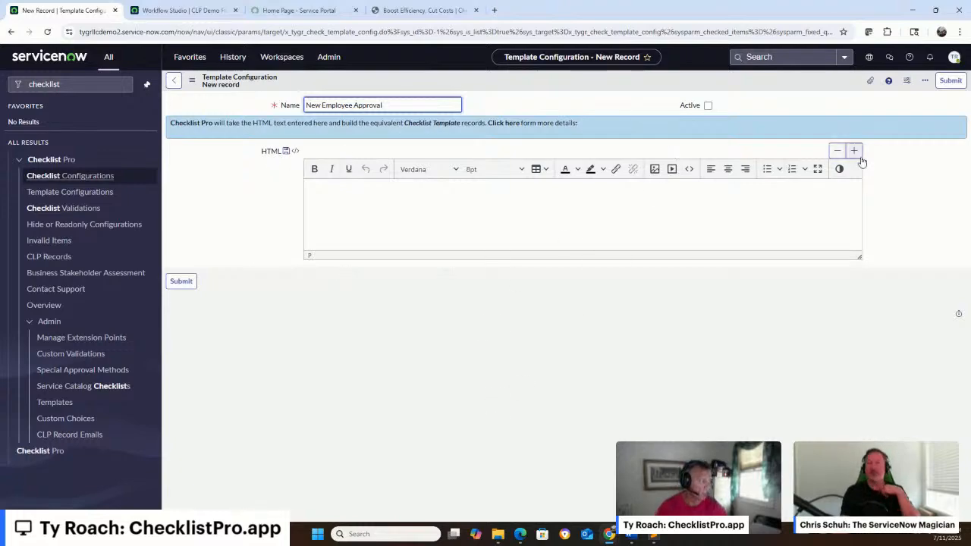
Paste the New Employee Approval checklist markup into the HTML field's source code, apply it, and enlarge the editor to show the full list
left_click(689, 168)
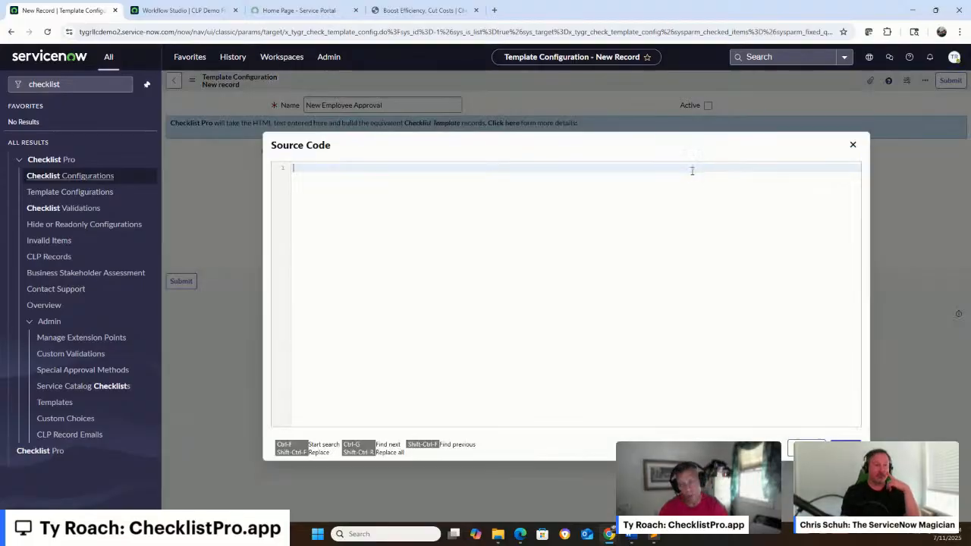
type("<h3>New Employee Approval</h3> <ul style=\"list-style-position: inside;\"> <li>Security Clearance Level needed for employee</li> <li>Date clearance needed by</li> <li>Needs a mobile phone?</li> <li>Allowed to Telework? <ul style=\"list-style-position: inside;\"> <li>Monday</li> <li>Tuesday</li> <li>Wednesday</li> <li>Thursday</li> <li>Friday</li> </ul> </li> </ul>")
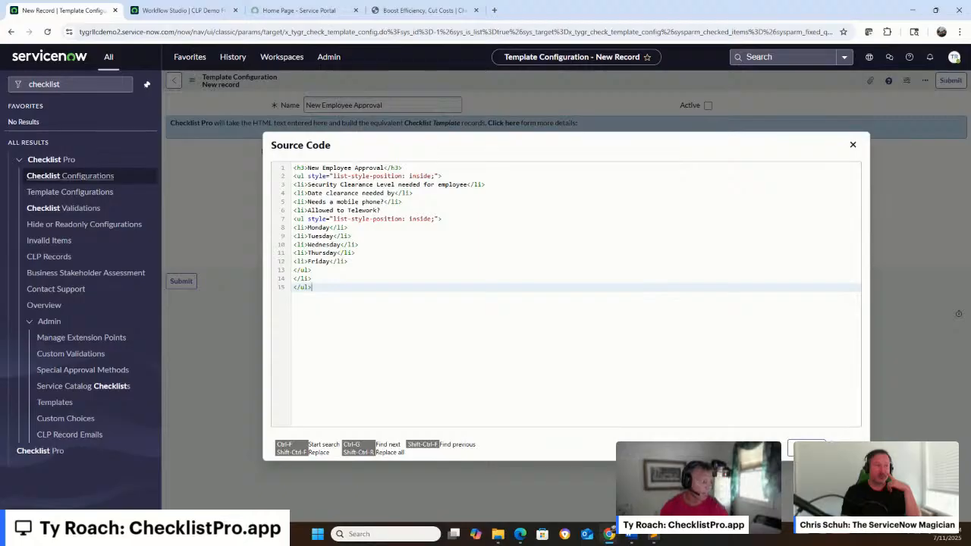
left_click(846, 449)
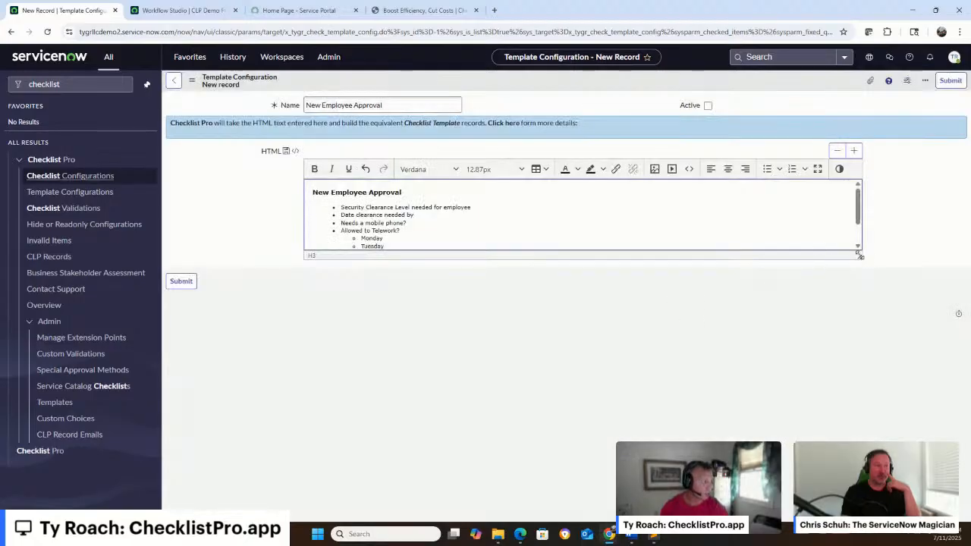
left_click_drag(860, 255, 878, 316)
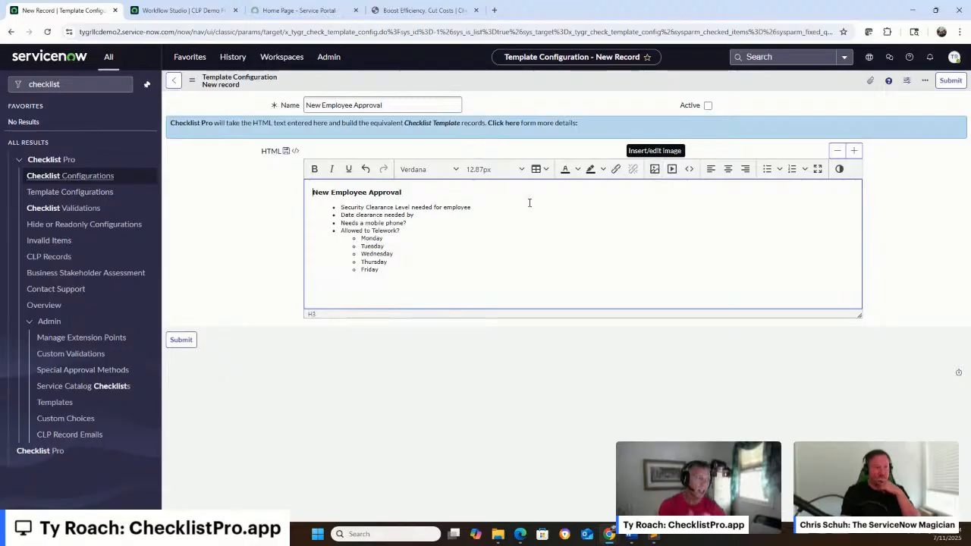
Review the checklist's HTML source without changing it, and save the New Employee Approval template configuration
right_click(490, 81)
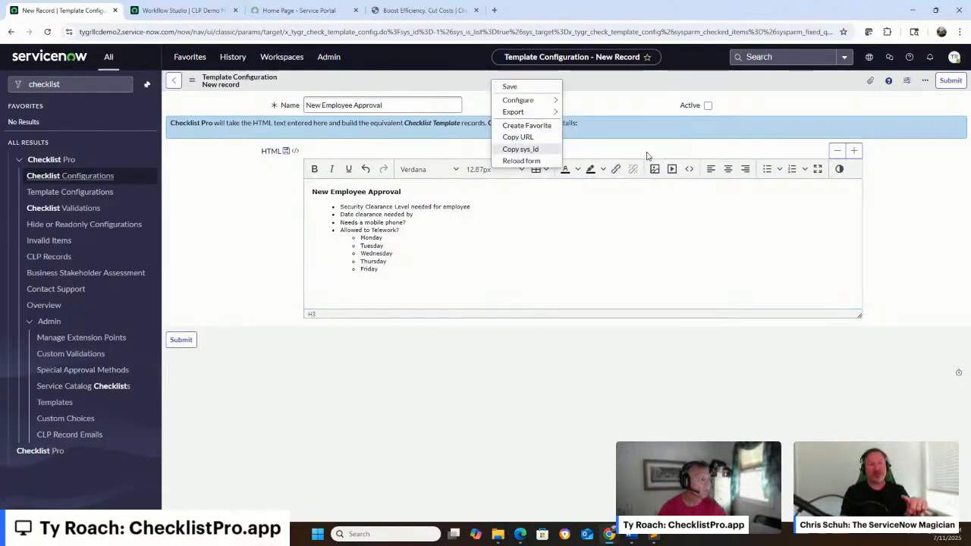
left_click(688, 169)
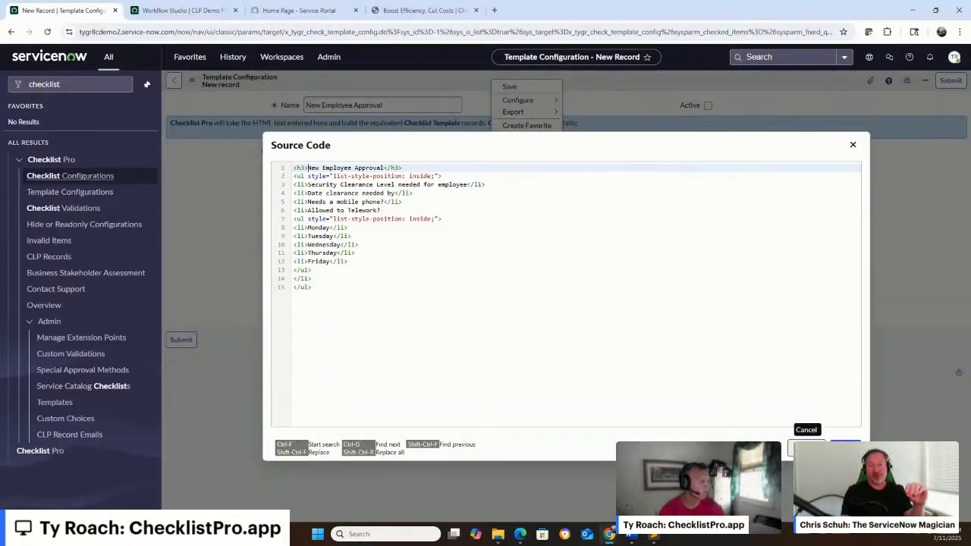
left_click(804, 449)
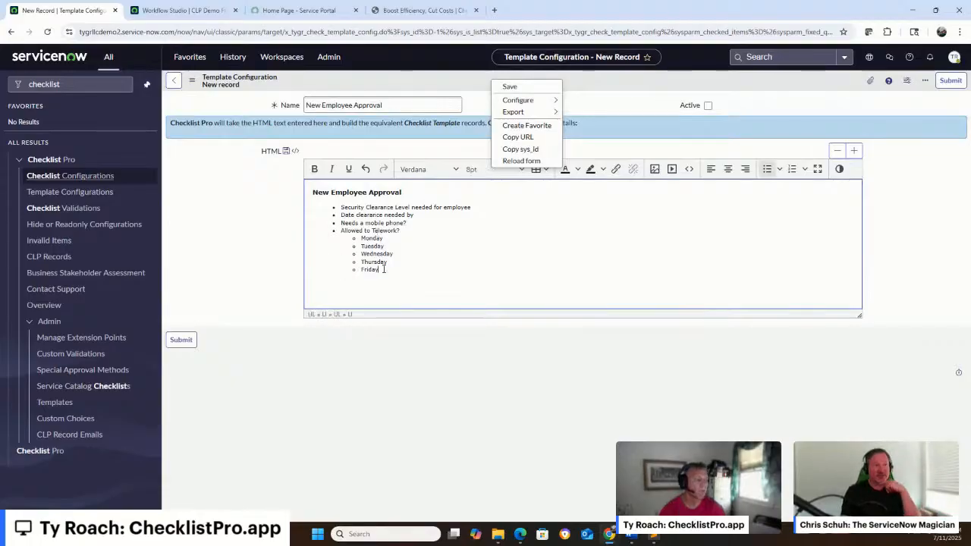
left_click(551, 87)
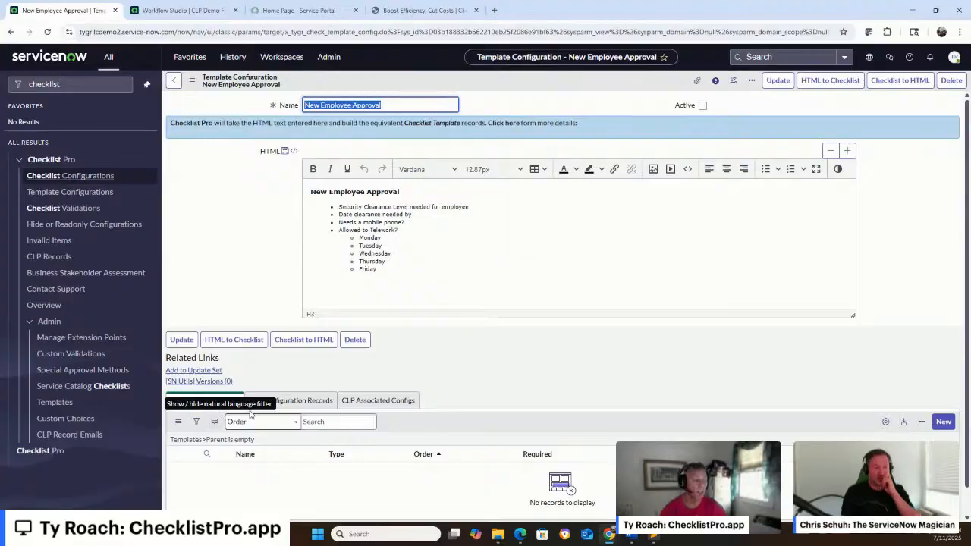
Convert the HTML to checklist template records, confirming the replacement, and inspect the child records of "Allowed to Telework?" before returning to the configuration
left_click(828, 81)
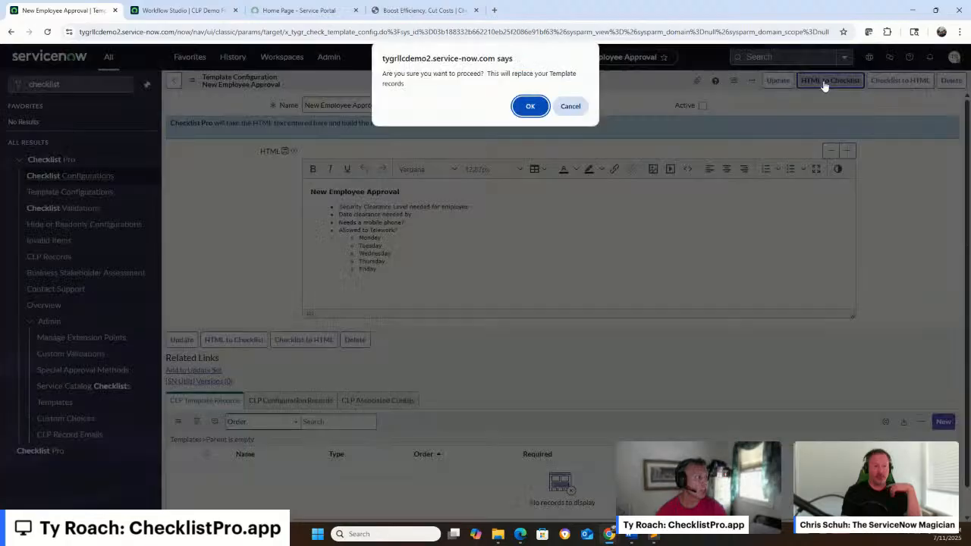
left_click(528, 110)
scroll(493, 192, "down", 1)
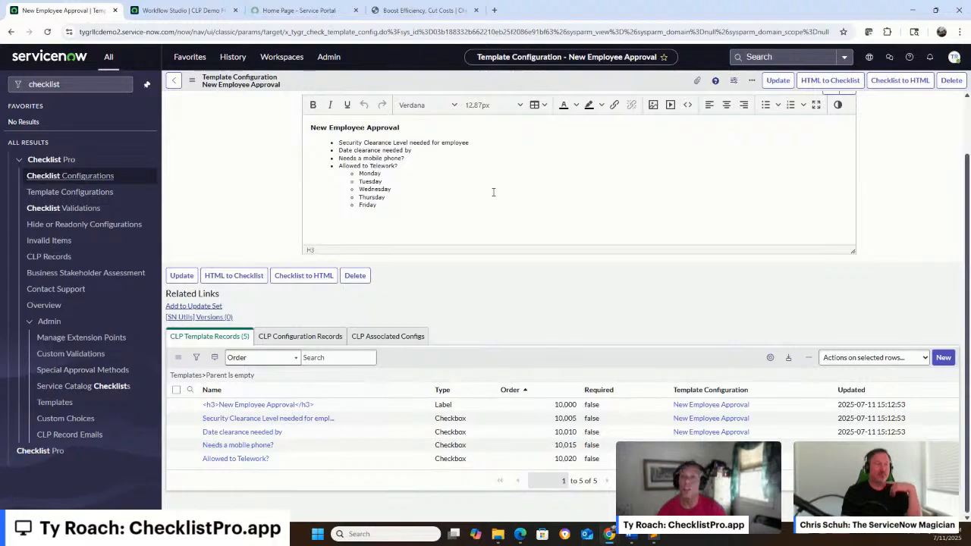
left_click(237, 460)
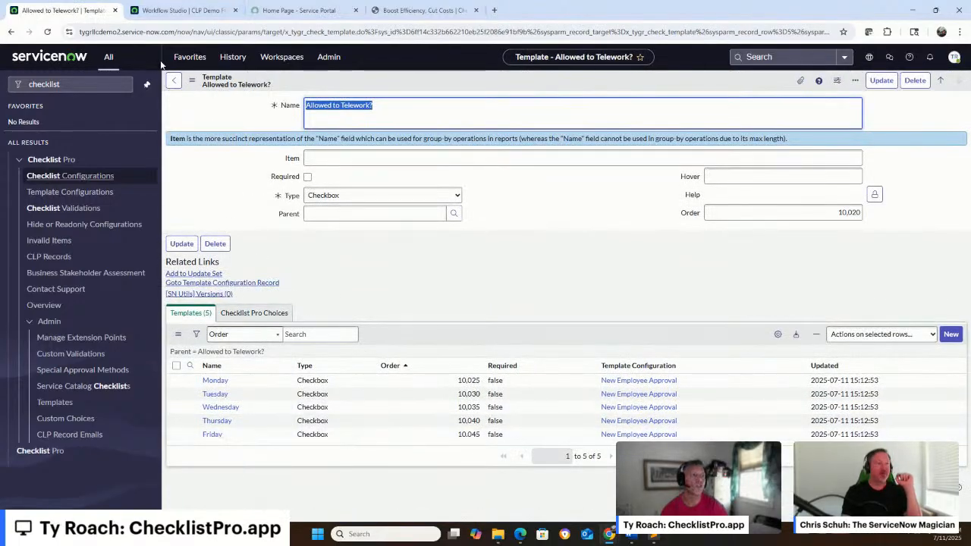
left_click(181, 81)
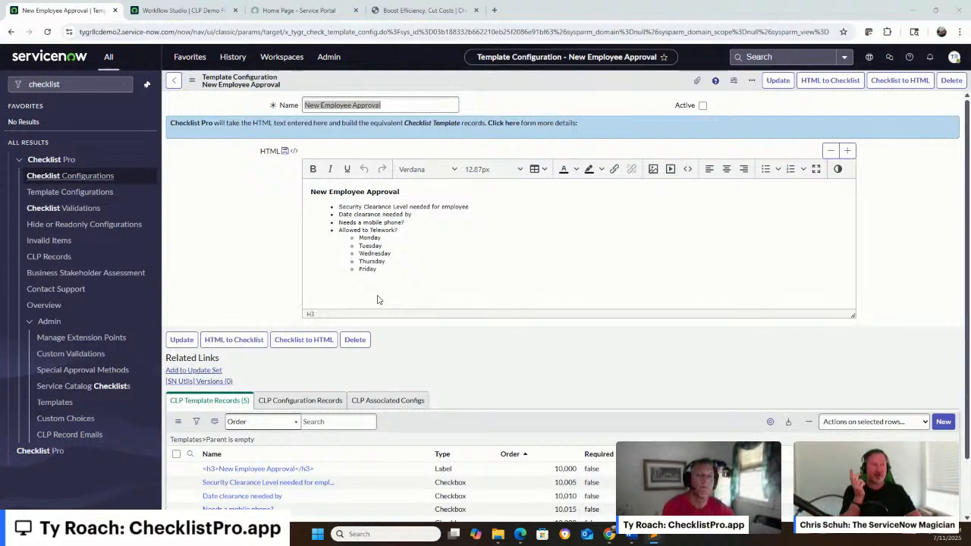
Expand the details on HTML conversion and examine the supported bracket tags alongside the clearance items in the New Employee Approval checklist
left_click(394, 123)
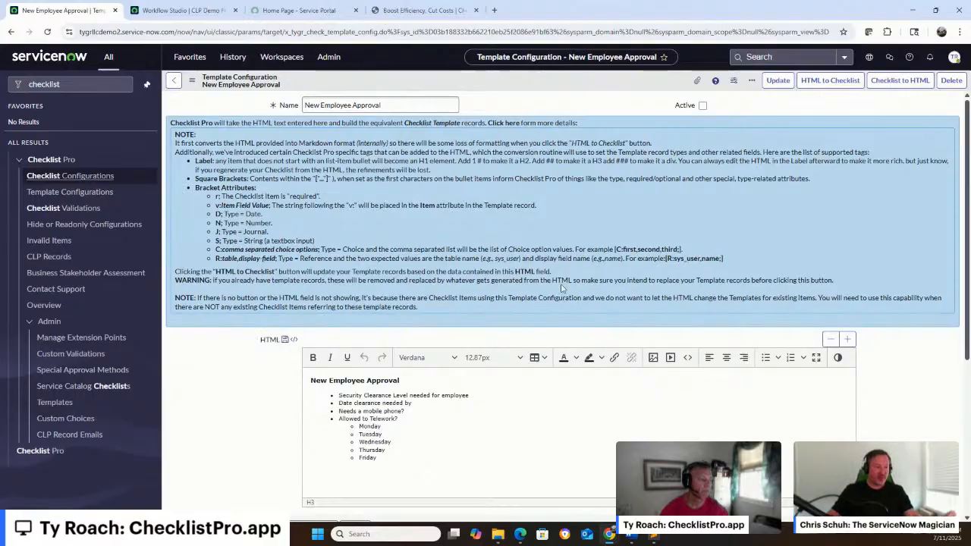
scroll(948, 249, "down", 1)
scroll(946, 249, "down", 1)
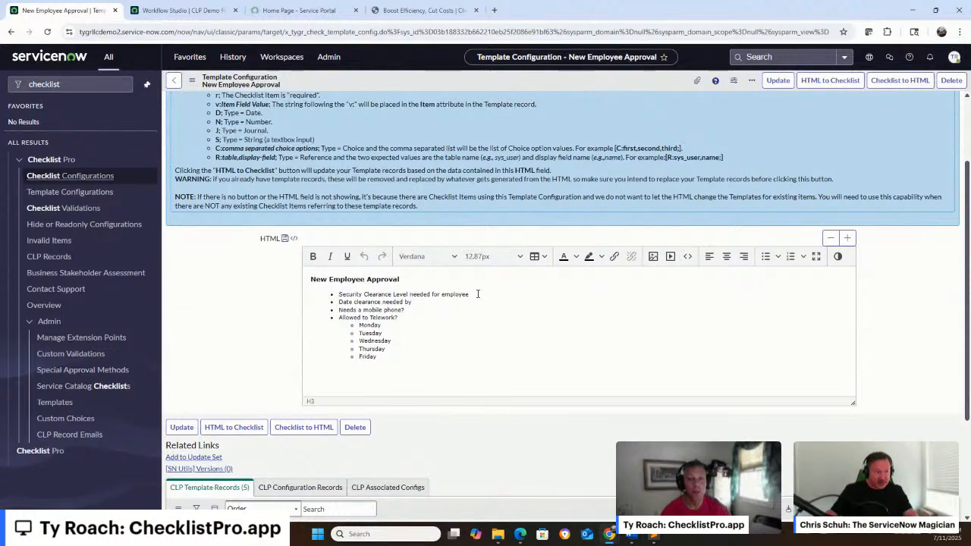
left_click(418, 302)
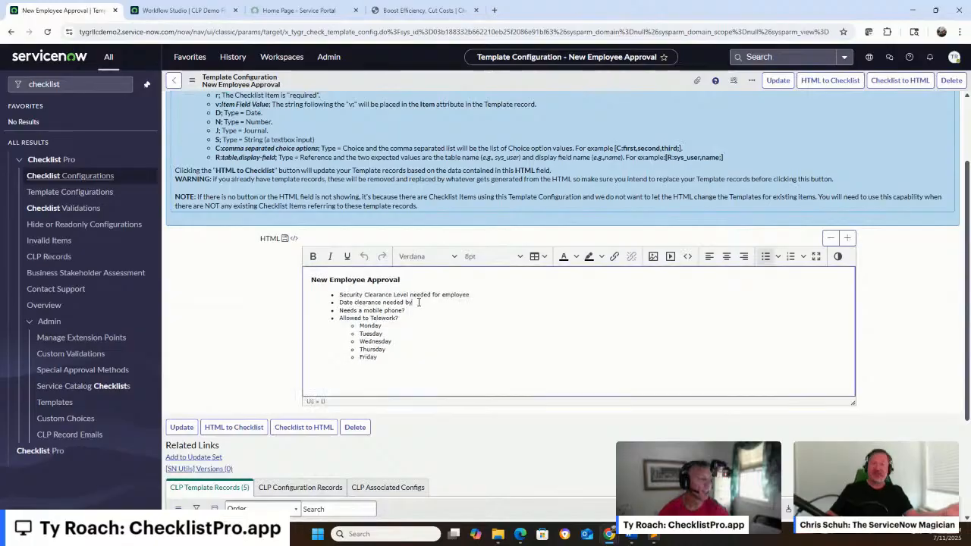
left_click(319, 296, "shift")
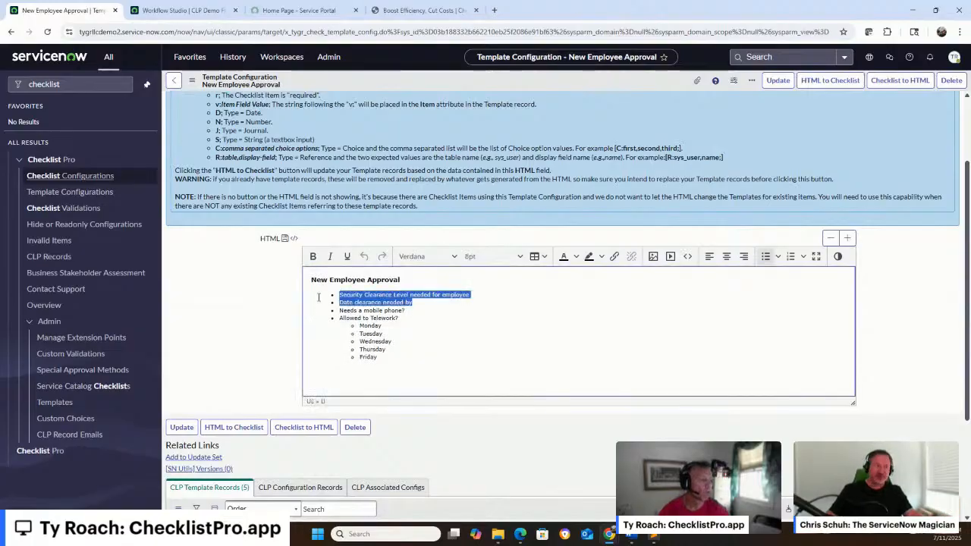
left_click(587, 298)
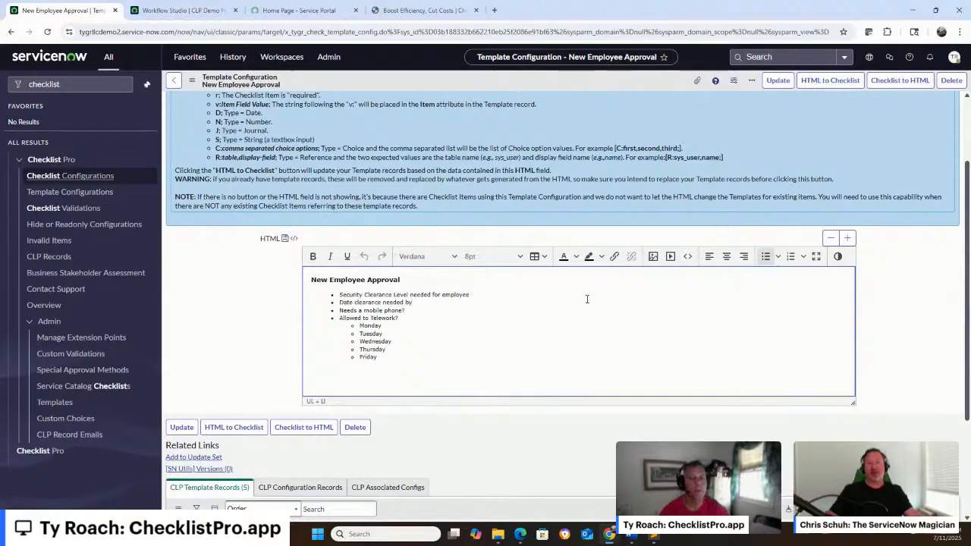
scroll(587, 298, "up", 2)
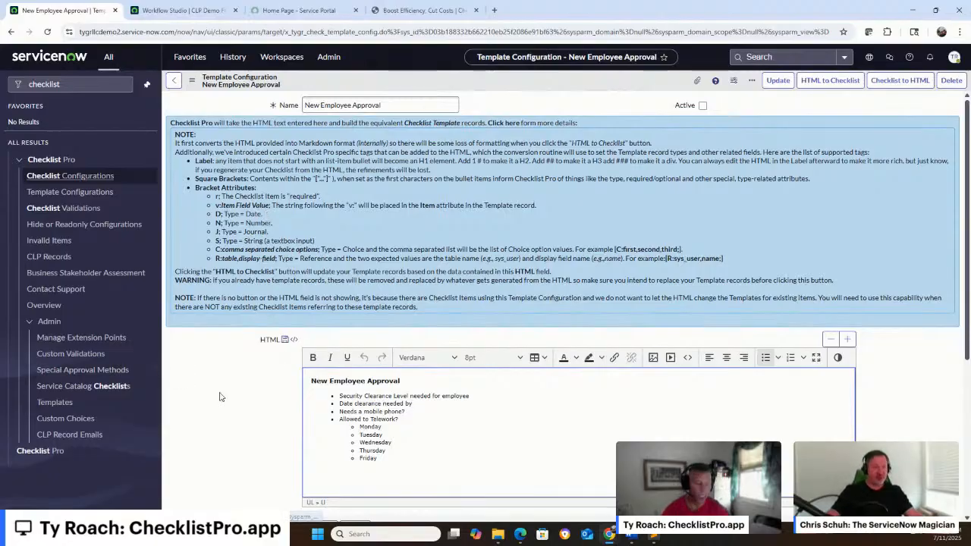
Replace the HTML source with markup adding "[r; v:clearance; C:No Clearance, Public Trust, Confidential, Secret, Top Secret, TS / SCI;]" to the security clearance item and "[D;]" to the date item
left_click(687, 357)
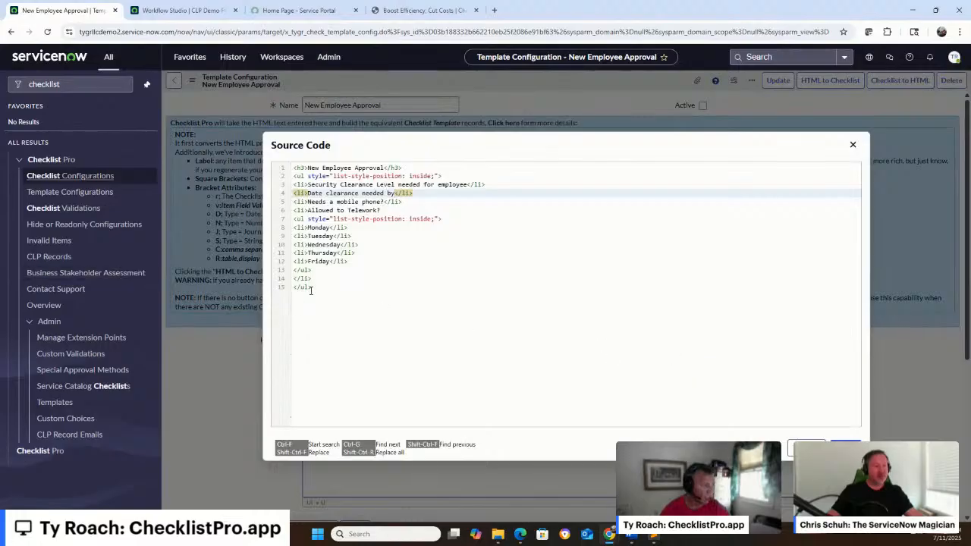
left_click_drag(314, 286, 250, 137)
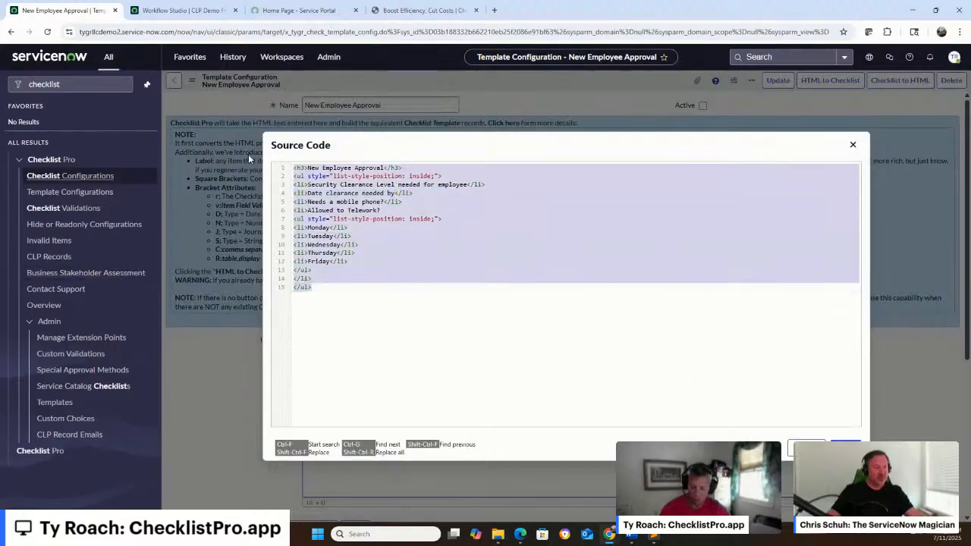
type("<h3>New Employee Approval</h3> <ul style=\"list-style-position: inside;\"> <li>[r; v:clearance; C:No Clearance, Public Trust, Confidential, Secret, Top Secret, TS / SCI;] Security Clearance Level needed for employee</li> <li>[D;] Date clearance needed by</li> <li>Needs a mobile phone?</li> <li>Allowed to Telework? <ul style=\"list-style-position: inside;\"> <li>Monday</li> <li>Tuesday</li> <li>Wednesday</li> <li>Thursday</li> <li>Friday</li> </ul> </li> </ul>")
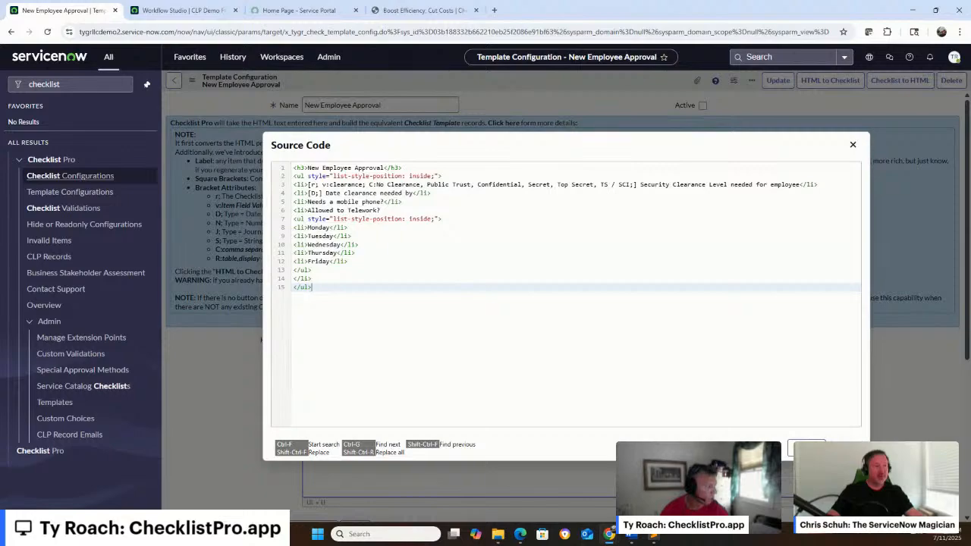
left_click(805, 448)
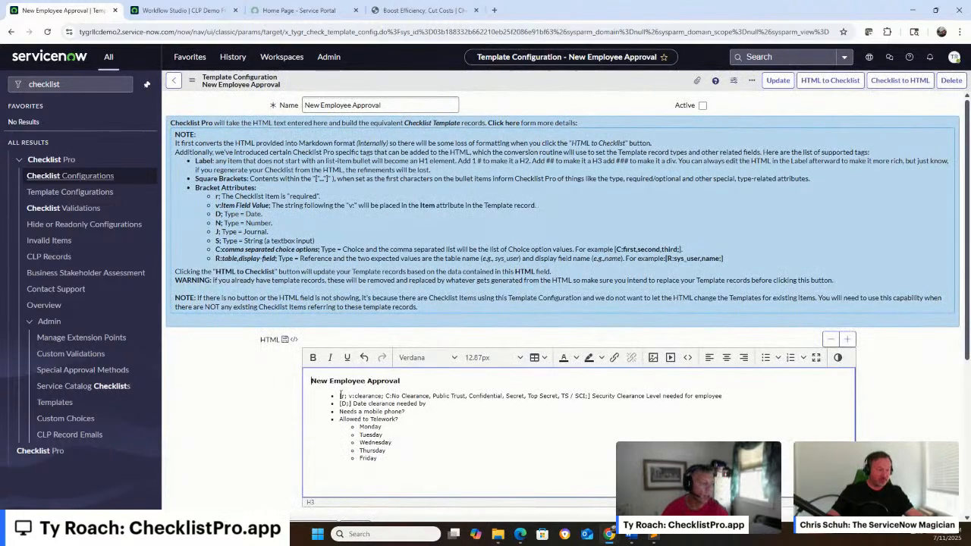
left_click_drag(340, 395, 590, 395)
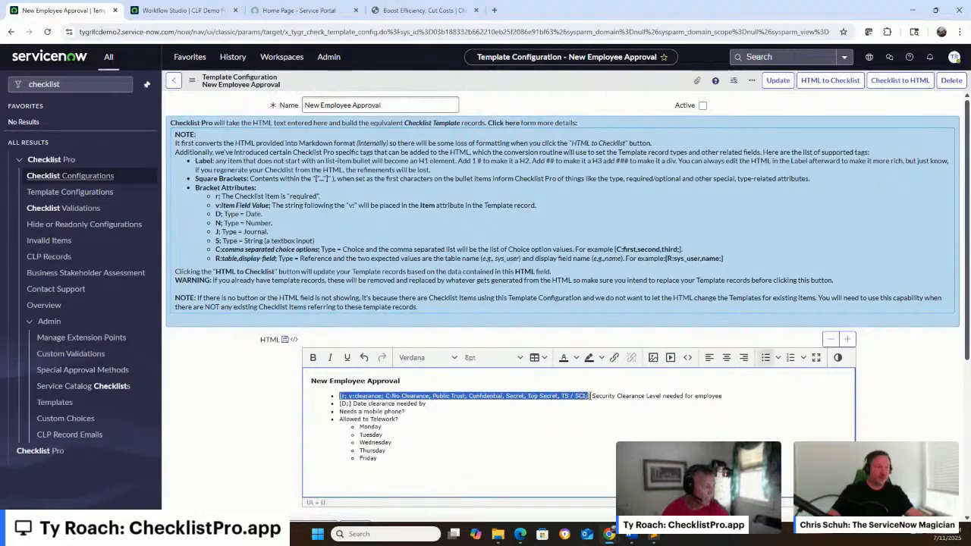
left_click(522, 410)
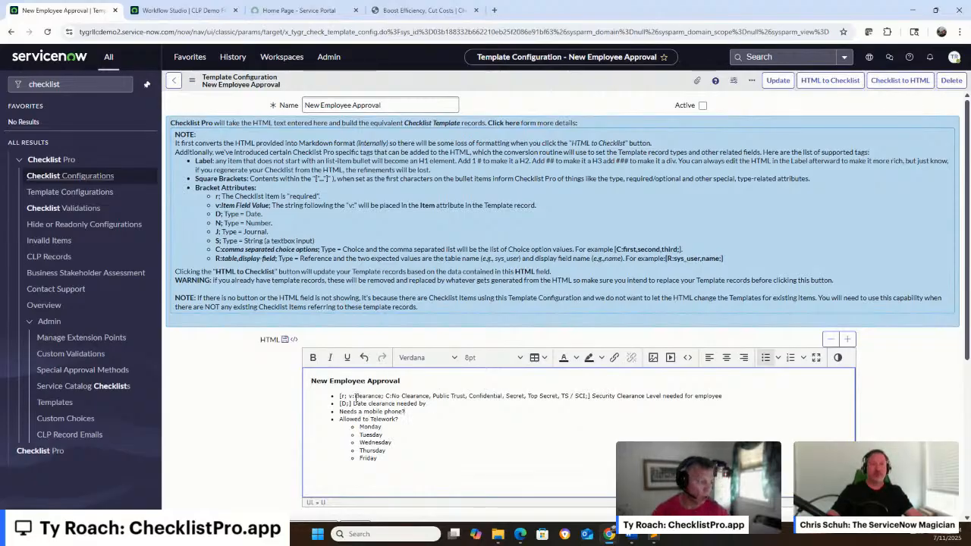
double_click(220, 196)
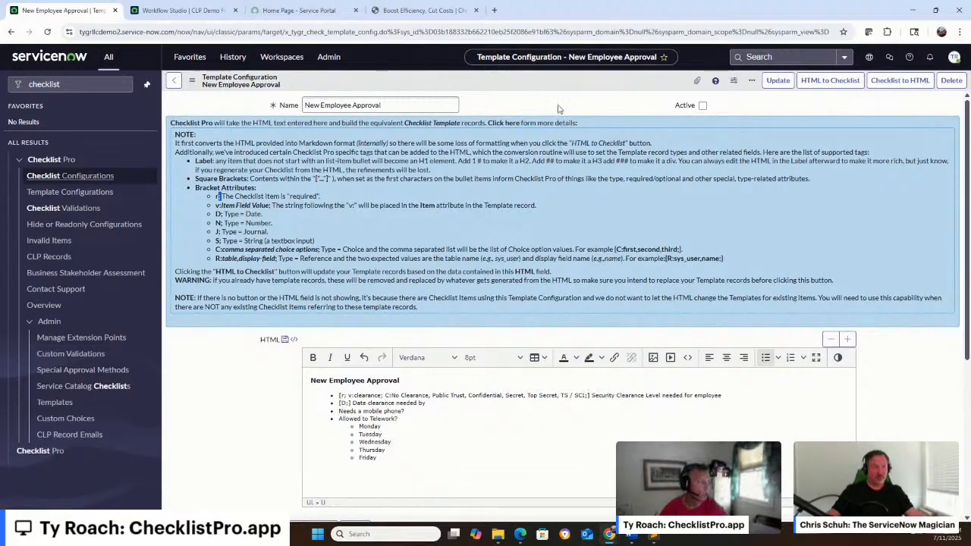
Save the template configuration and convert its tagged HTML to checklist template records, confirming the replacement of the existing ones
right_click(561, 74)
left_click(603, 81)
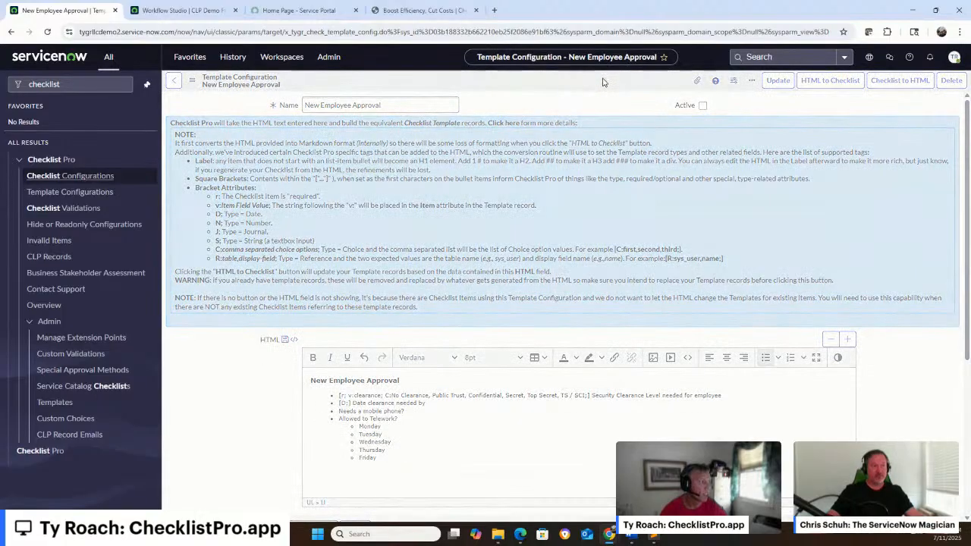
left_click(805, 88)
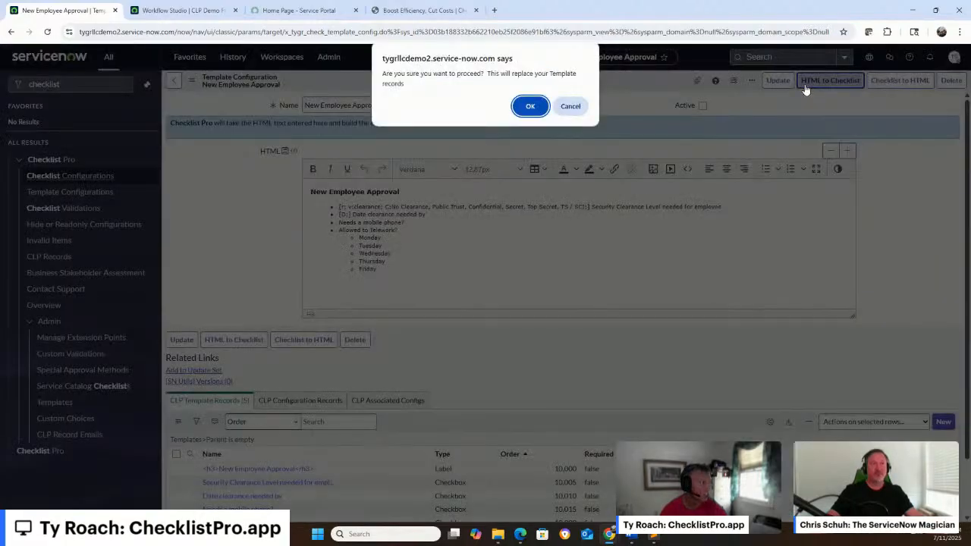
left_click(539, 108)
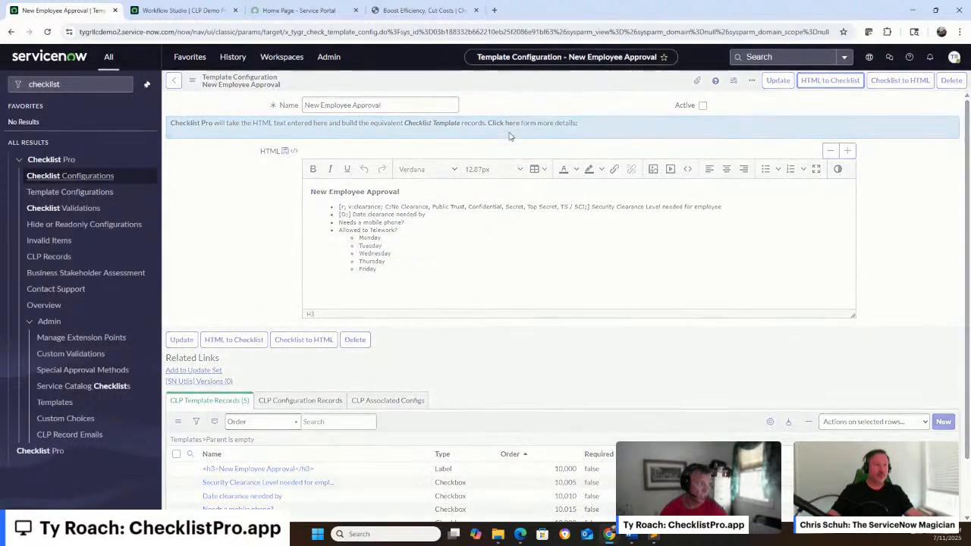
Inspect the regenerated "Security Clearance Level needed for employee" template record and its Checklist Pro choices, and return to the template configuration
scroll(463, 195, "down", 2)
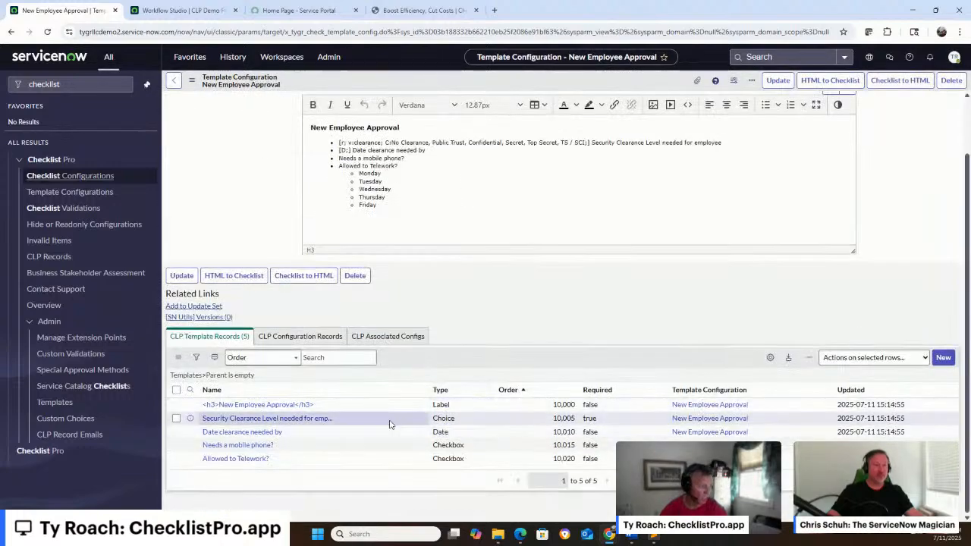
left_click(320, 421)
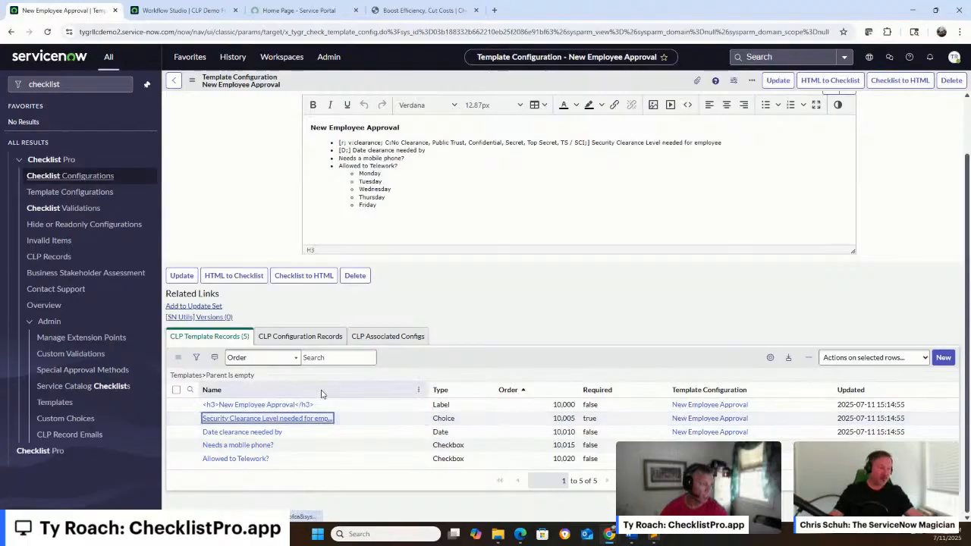
left_click(255, 331)
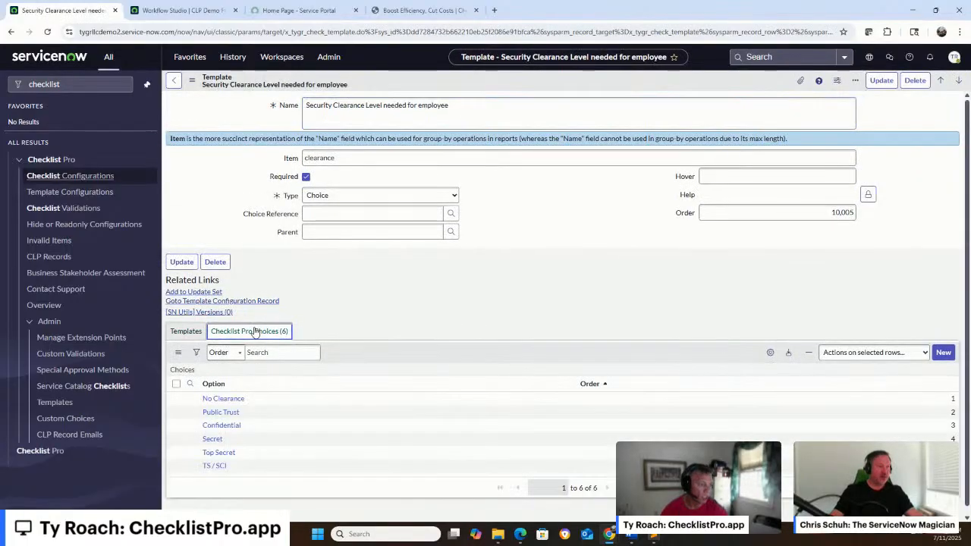
left_click(175, 81)
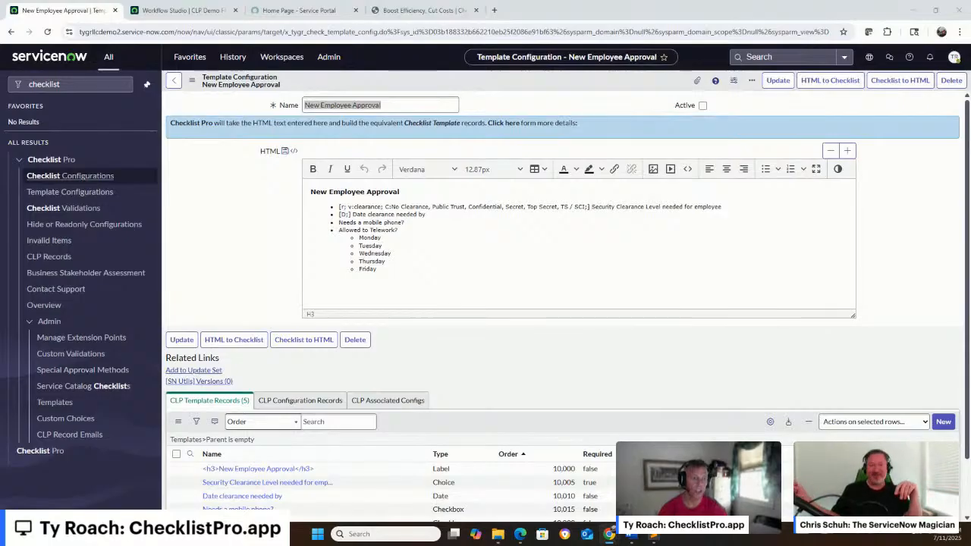
Open Checklist Pro's Checklist Configurations and start a new record named New Employee Group Approval
key("alt+Tab")
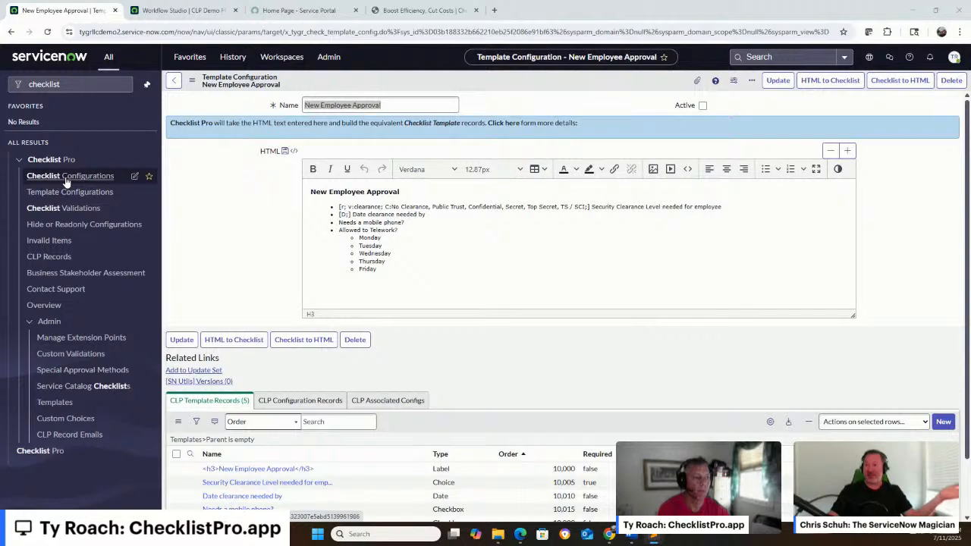
mouse_move(67, 182)
left_mouse_down()
mouse_move(87, 133)
mouse_move(82, 176)
left_mouse_up()
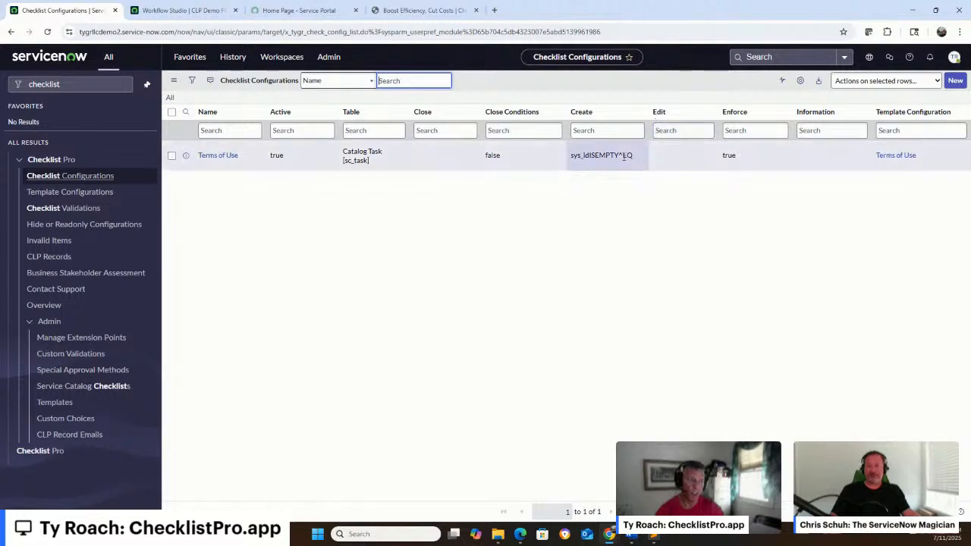
left_click(955, 81)
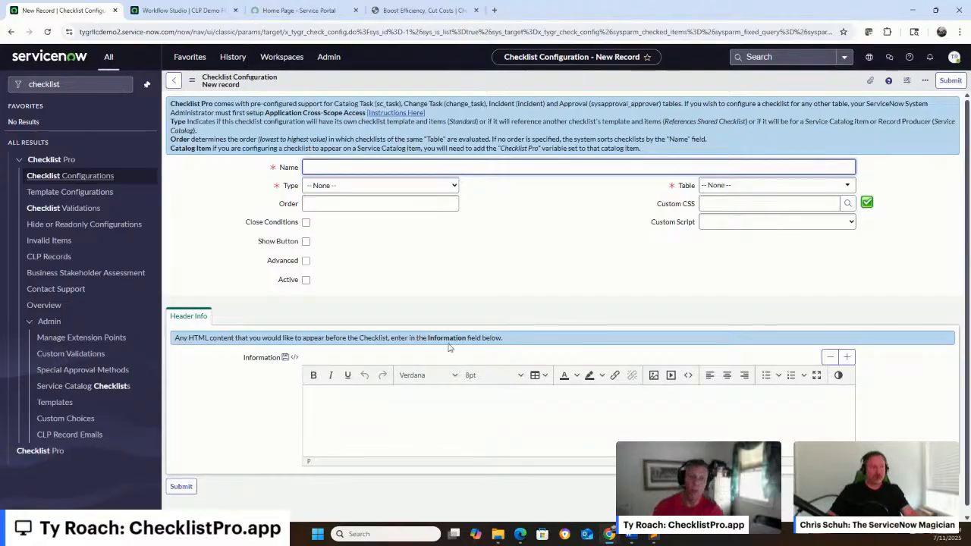
type("New")
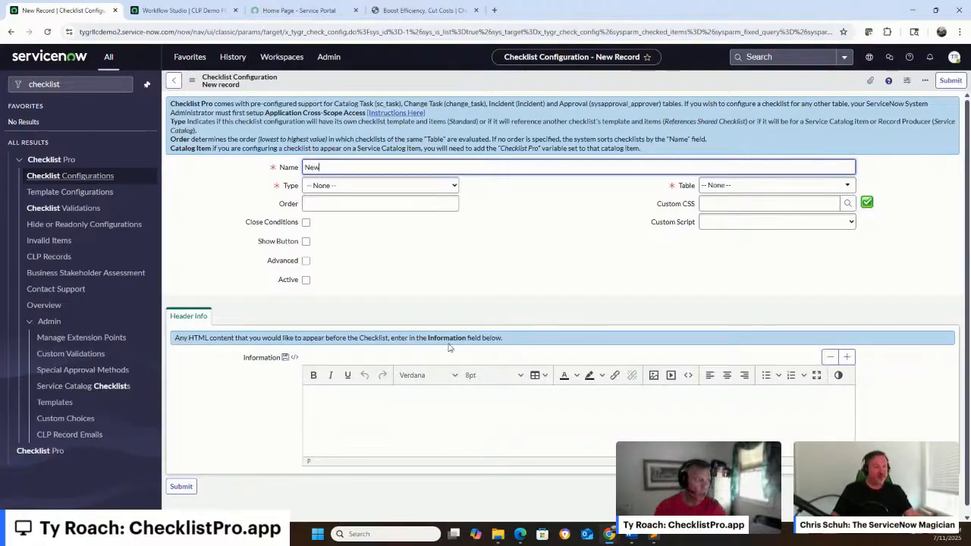
type(" Employee")
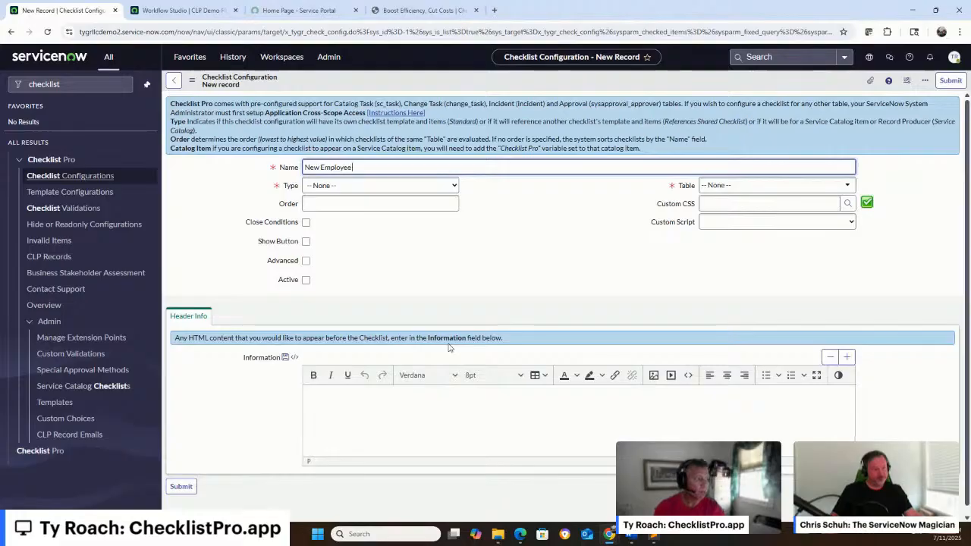
type(" Gr")
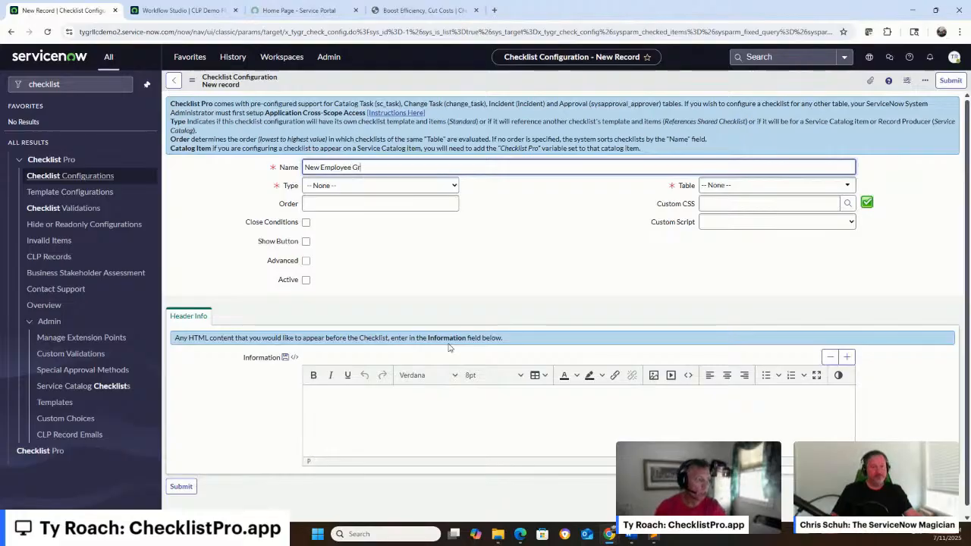
type("oup Approval")
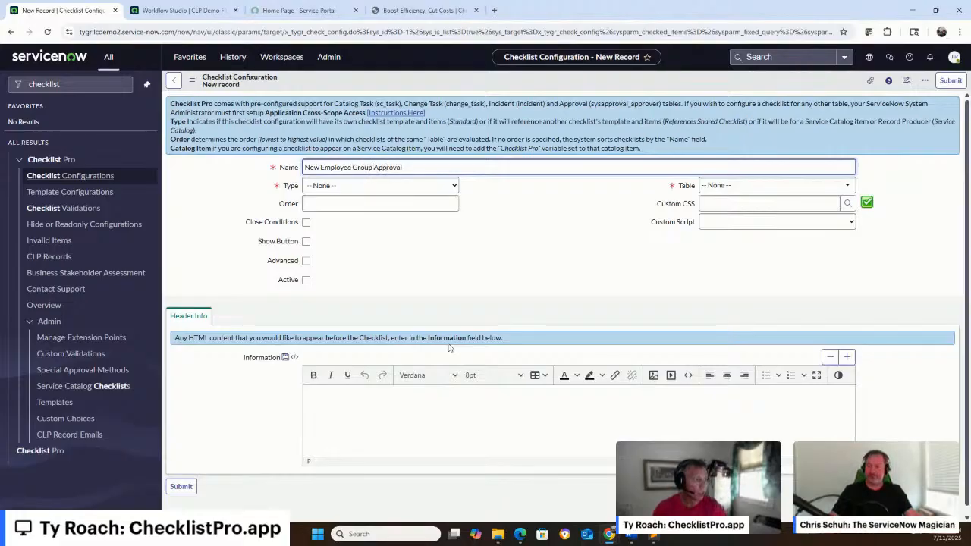
Set the checklist configuration's type to Standard and its table to Group approval [sysapproval_group]
left_click(407, 190)
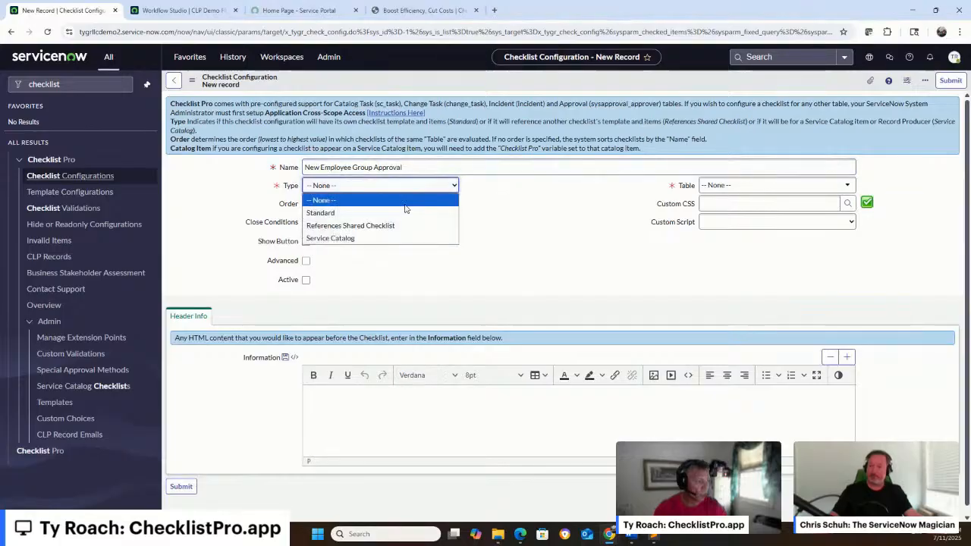
left_click(405, 213)
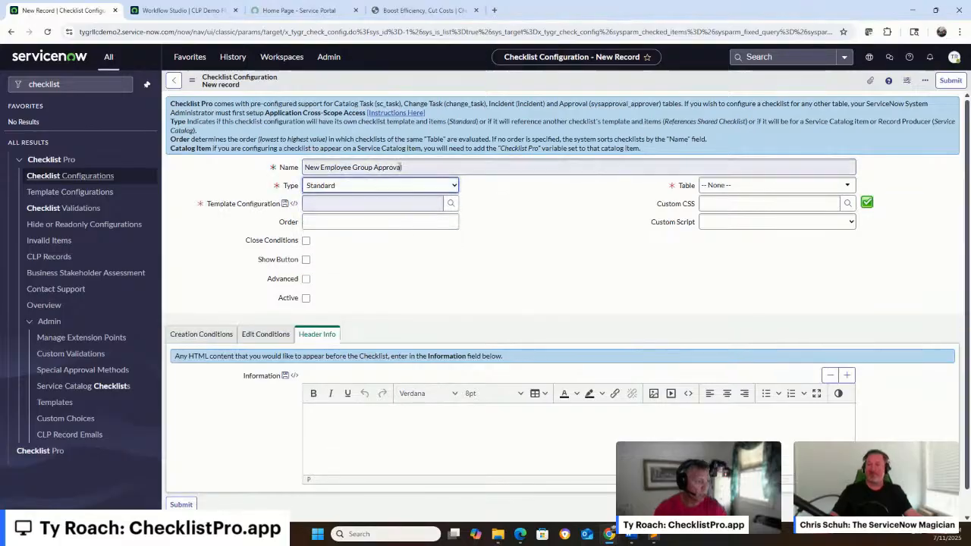
left_click(753, 188)
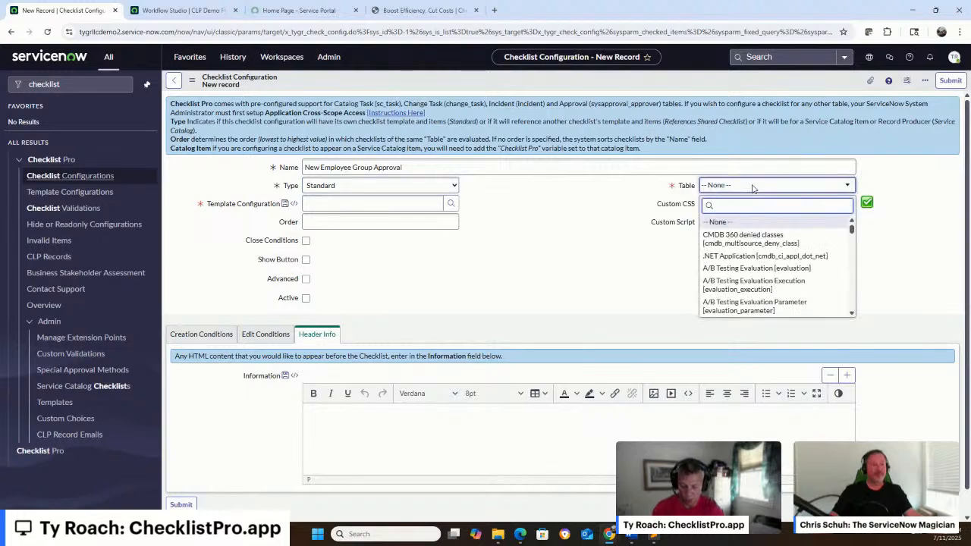
type("sysapproval_gr")
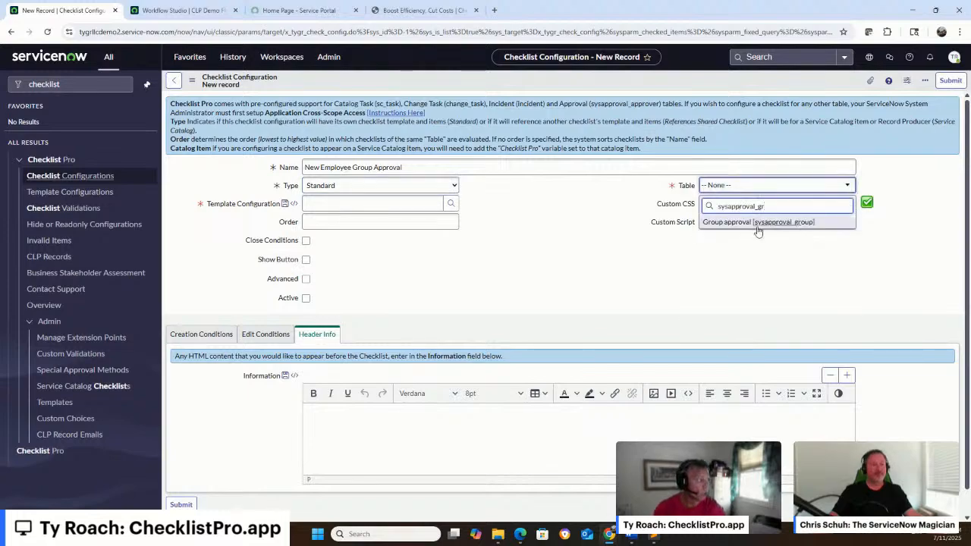
left_click(757, 224)
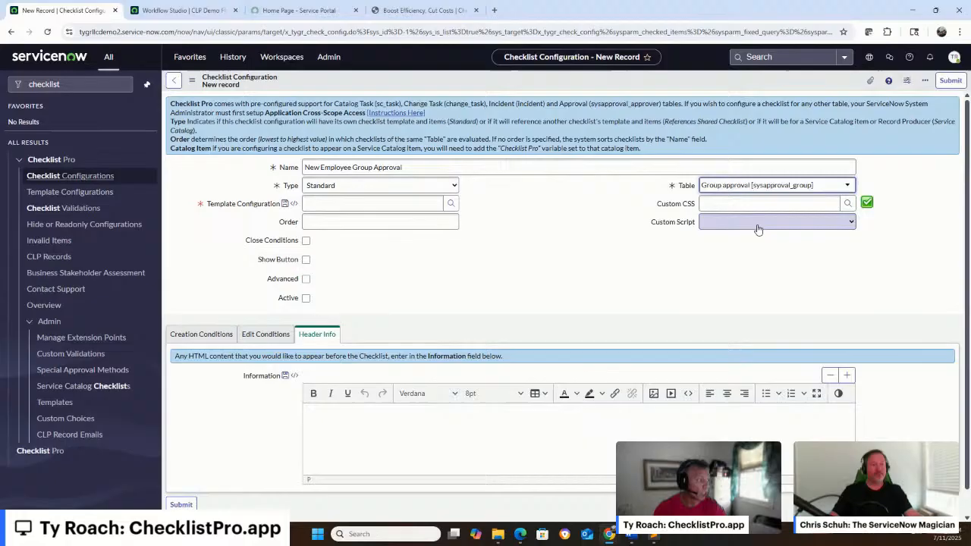
Assign the New Employee Approval template configuration to the new checklist configuration and set its order to 10
left_click(450, 204)
left_click(129, 323)
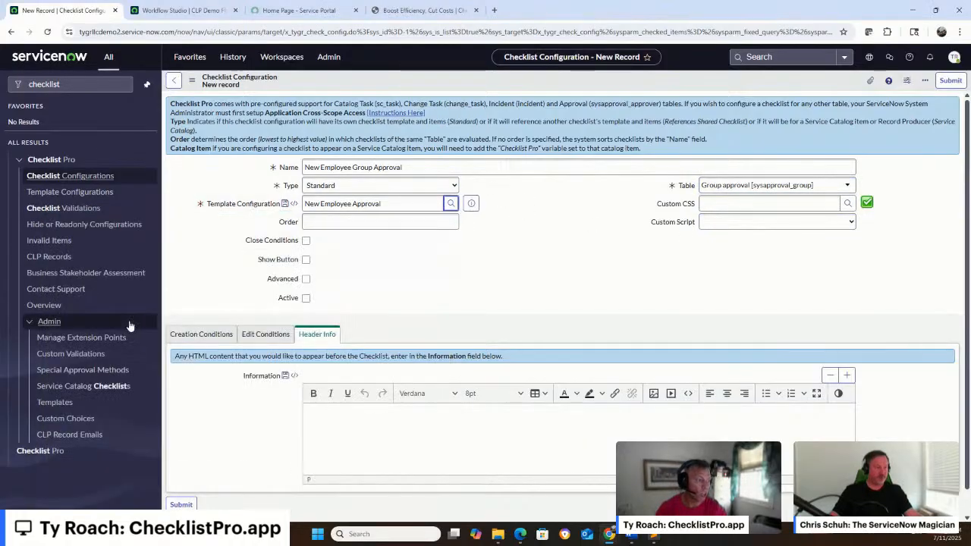
left_click(361, 220)
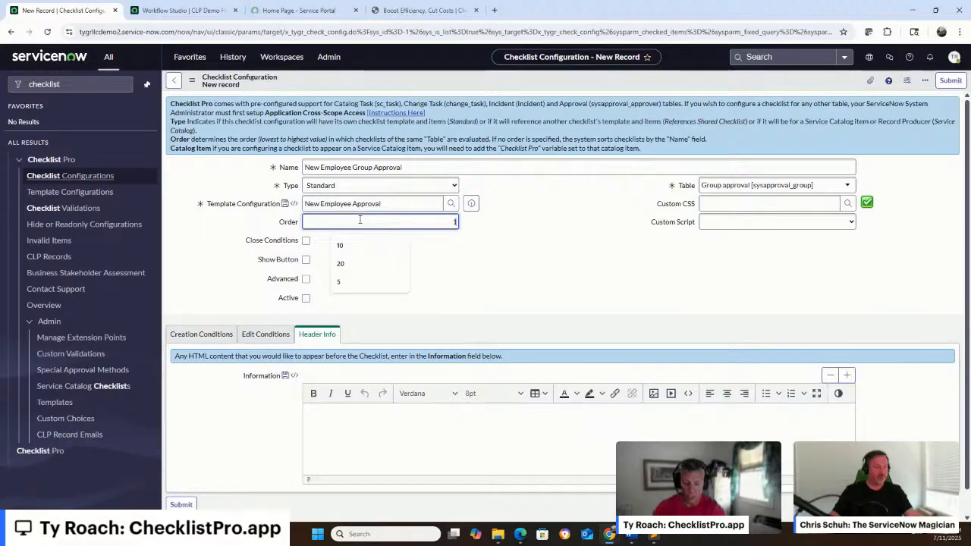
type("10")
left_click(392, 316)
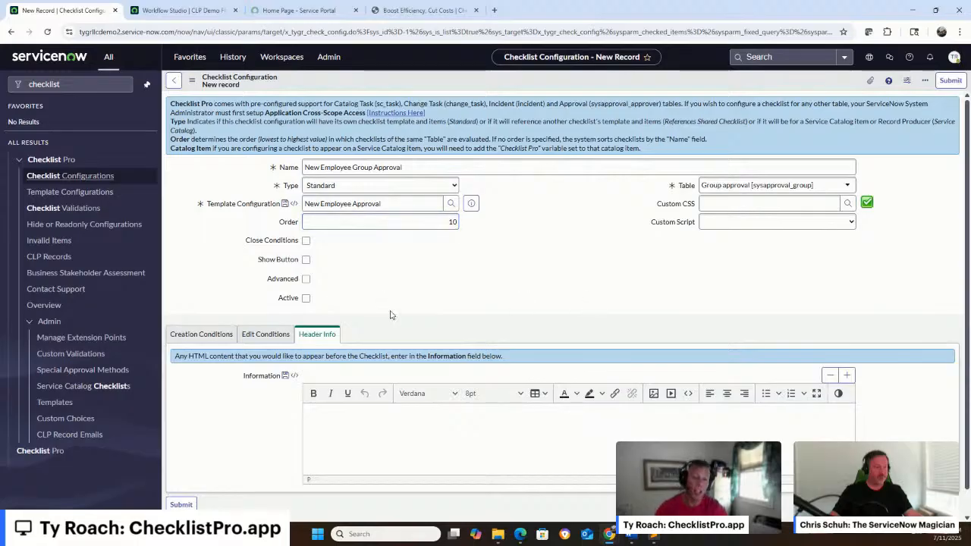
Show related fields in the field choices for the checklist configuration's creation conditions
left_click(218, 335)
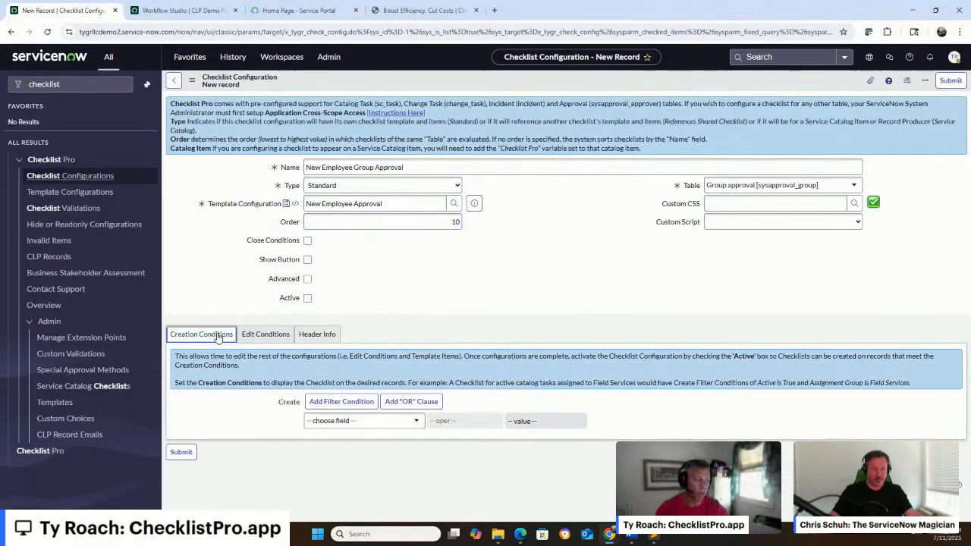
left_click(353, 421)
scroll(423, 324, "down", 1)
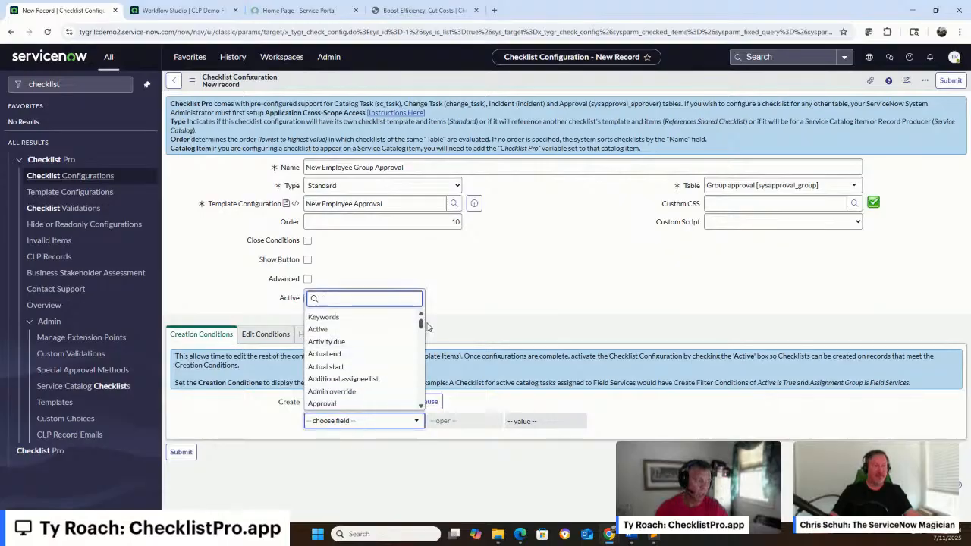
left_click_drag(423, 324, 423, 401)
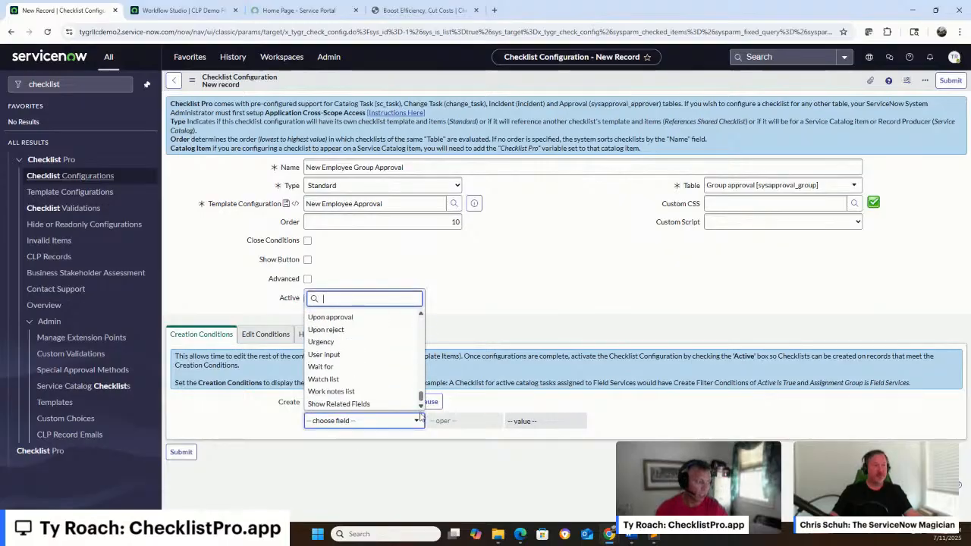
left_click(377, 402)
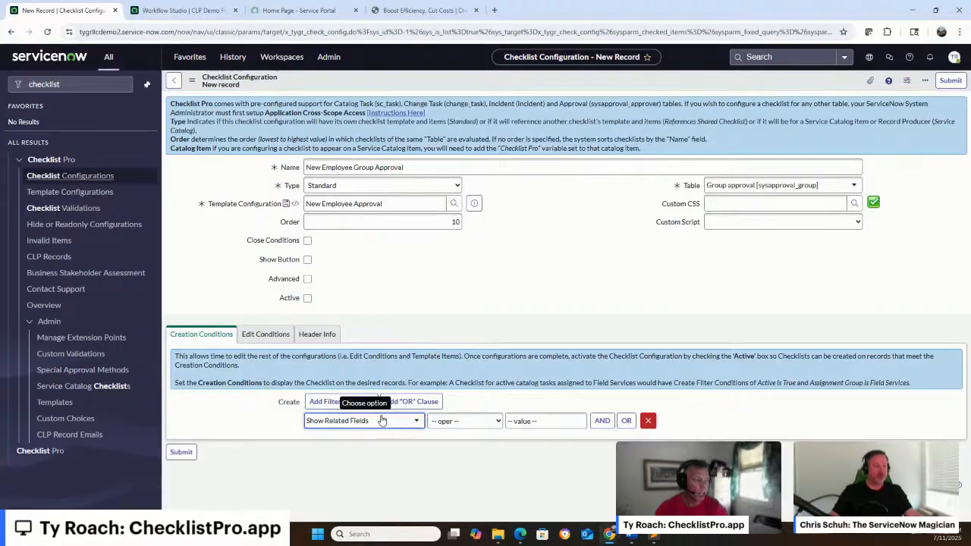
Drill from the group approval's Parent task fields to the Requested Item fields in the creation condition
left_click(375, 422)
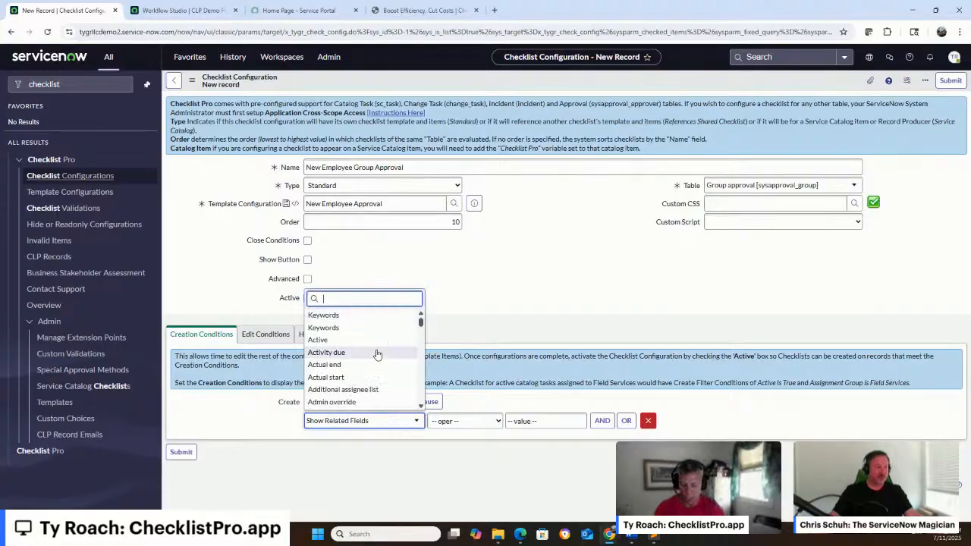
type("par")
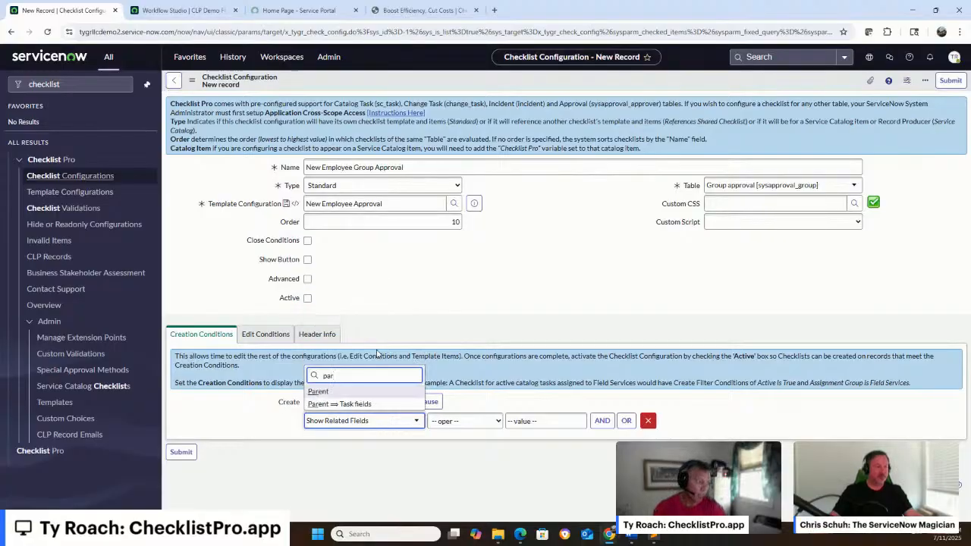
key("Down")
key("Return")
type("r")
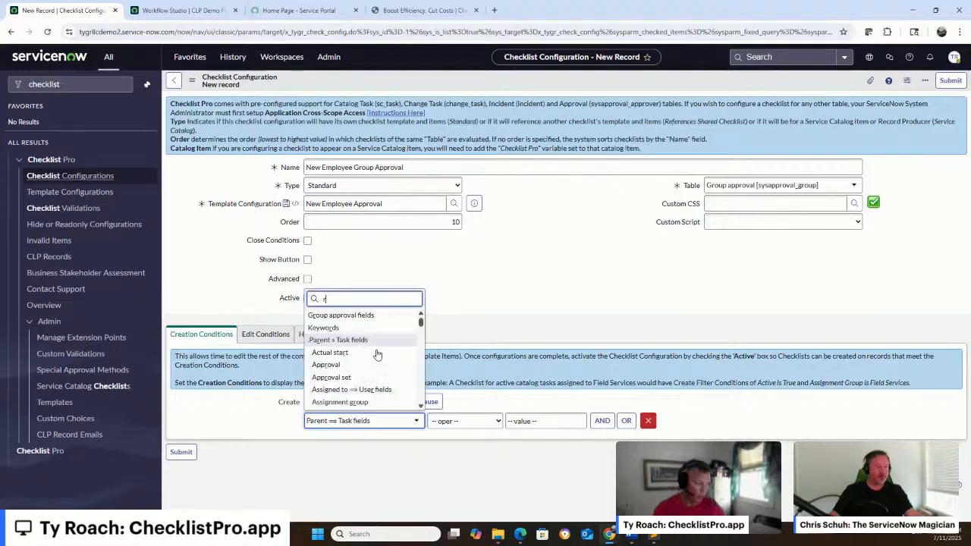
type("equested")
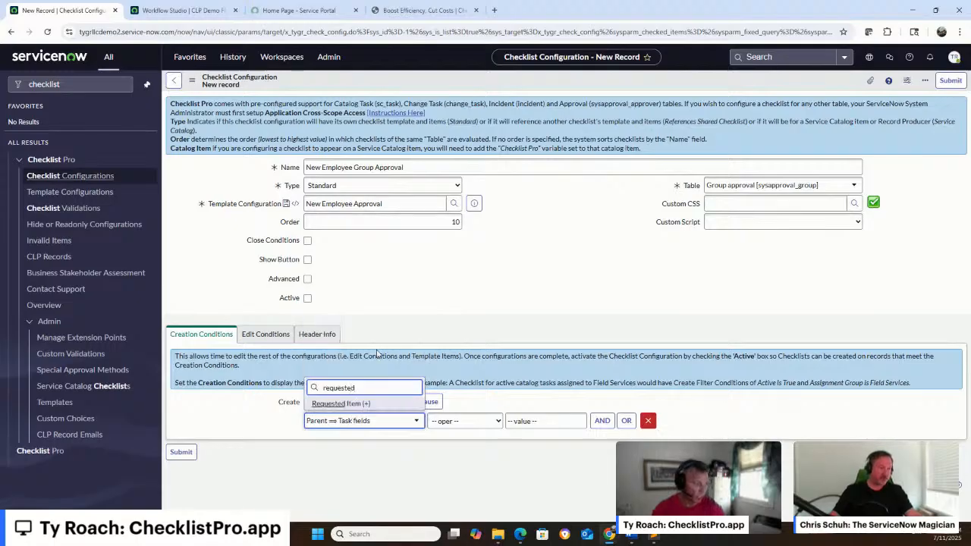
key("Return")
Complete the creation condition as Item is Onboard, using the Item field of the requested item
left_click(336, 422)
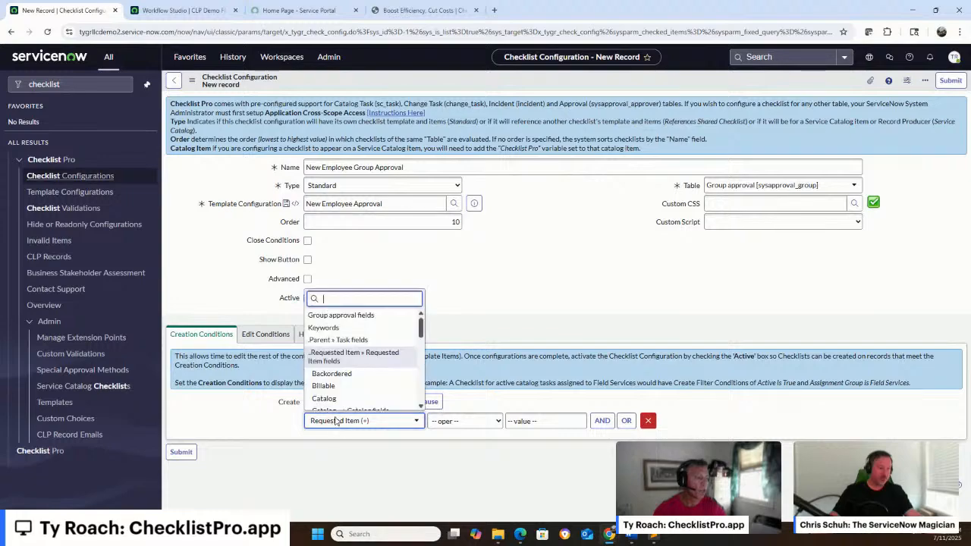
scroll(334, 389, "down", 5)
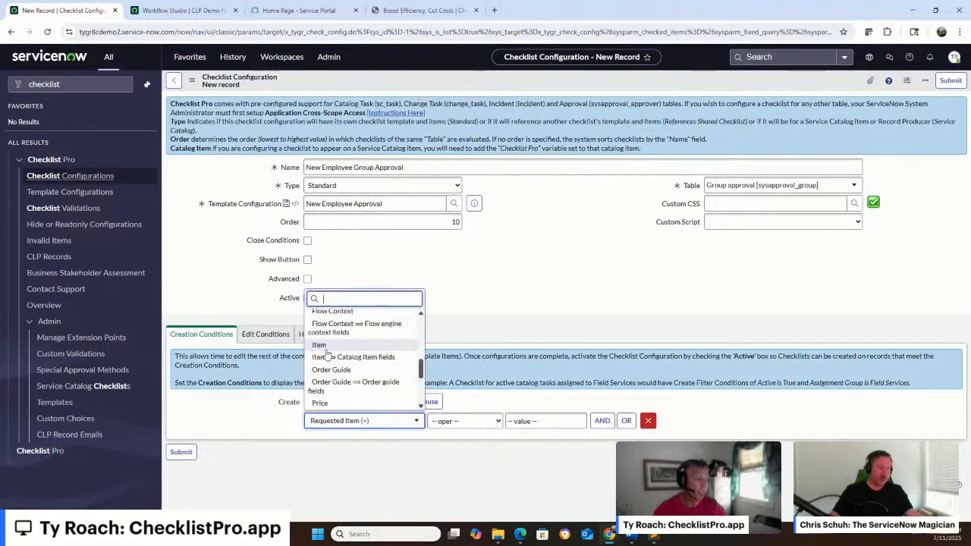
left_click(319, 345)
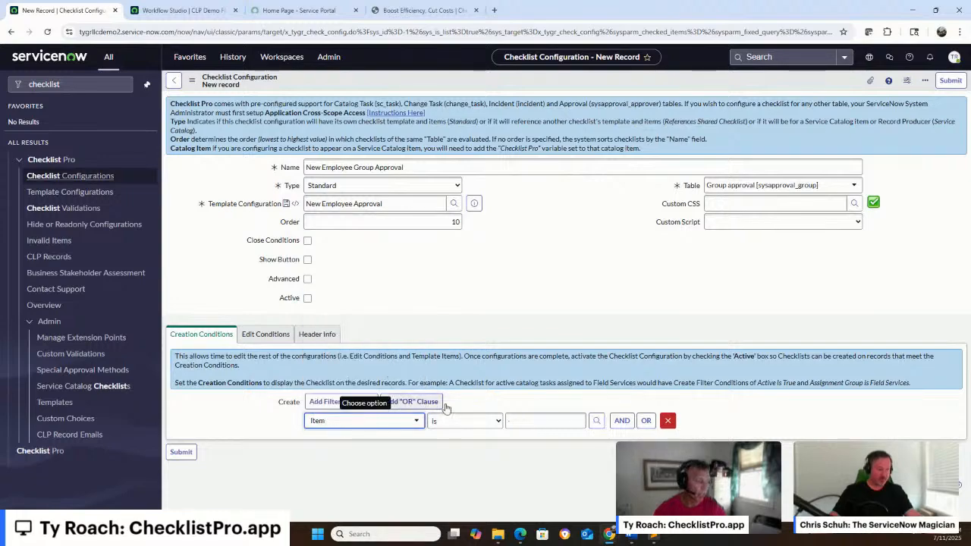
left_click(539, 417)
type("onb")
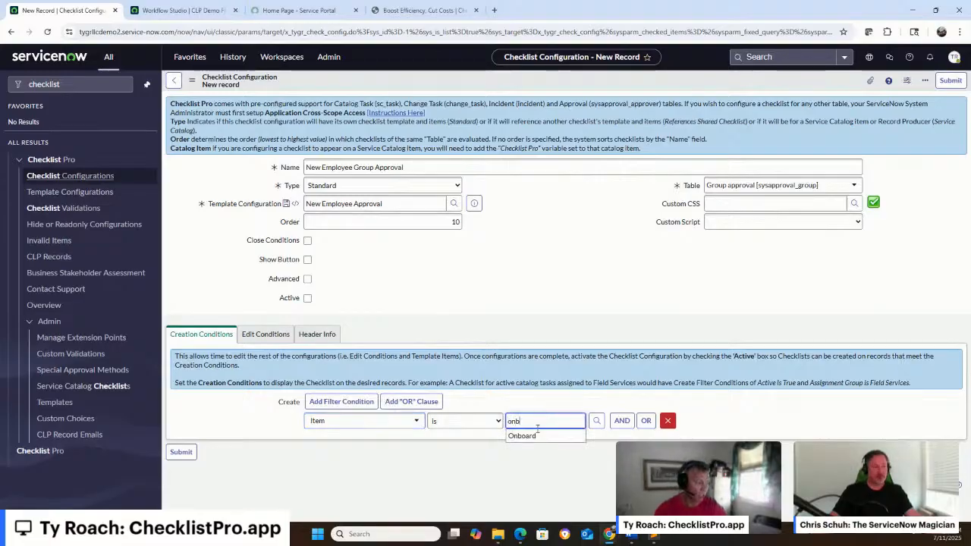
left_click(537, 437)
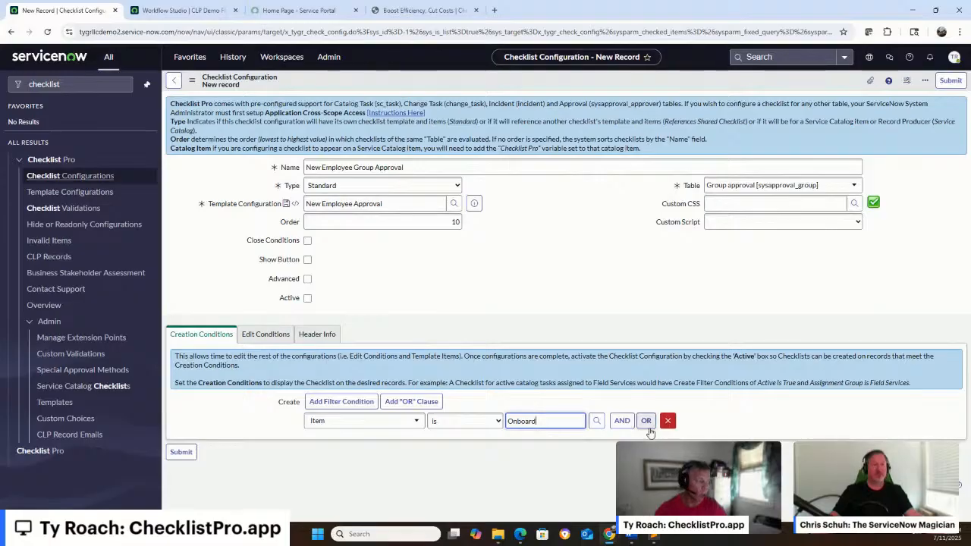
Add a second creation condition, joined with AND, requiring that Sys ID is not empty
left_click(620, 422)
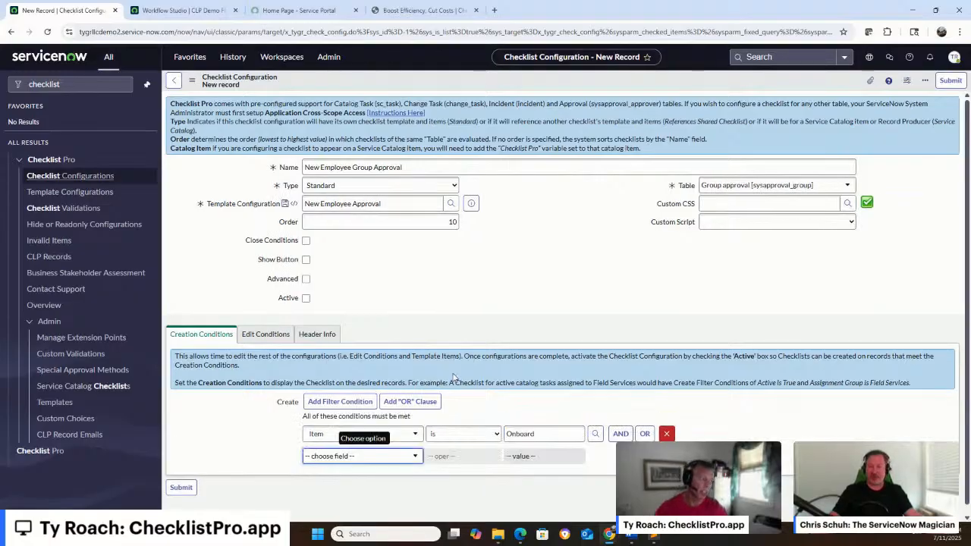
left_click(342, 456)
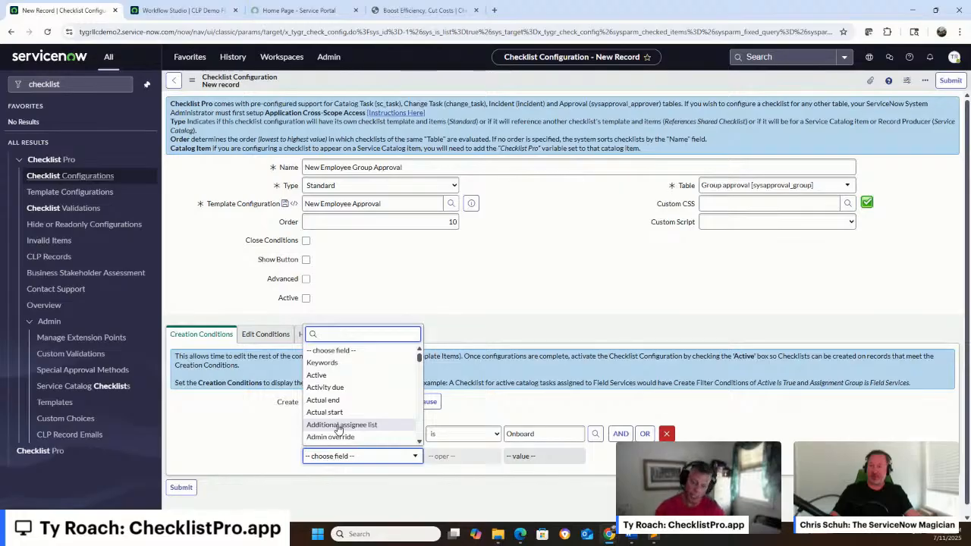
type("sys")
key("Return")
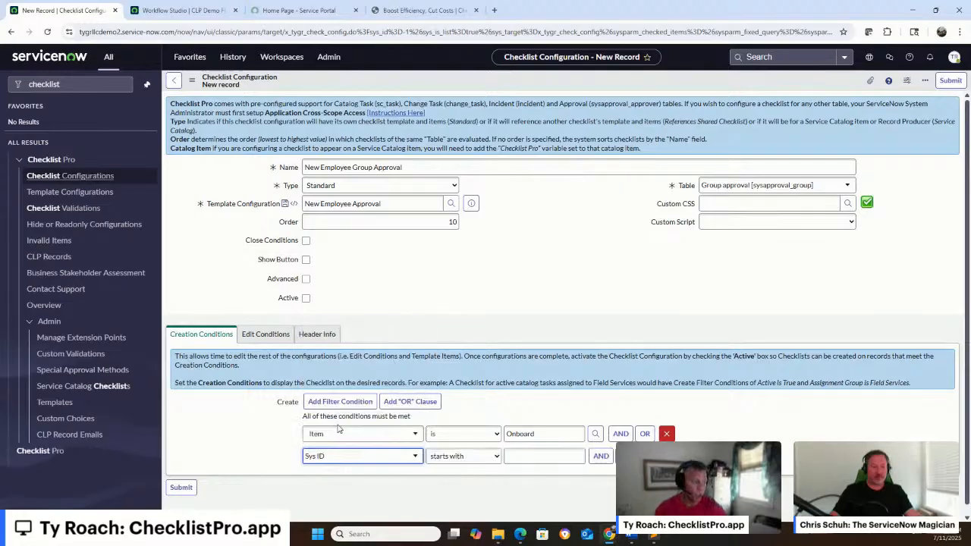
left_click(456, 456)
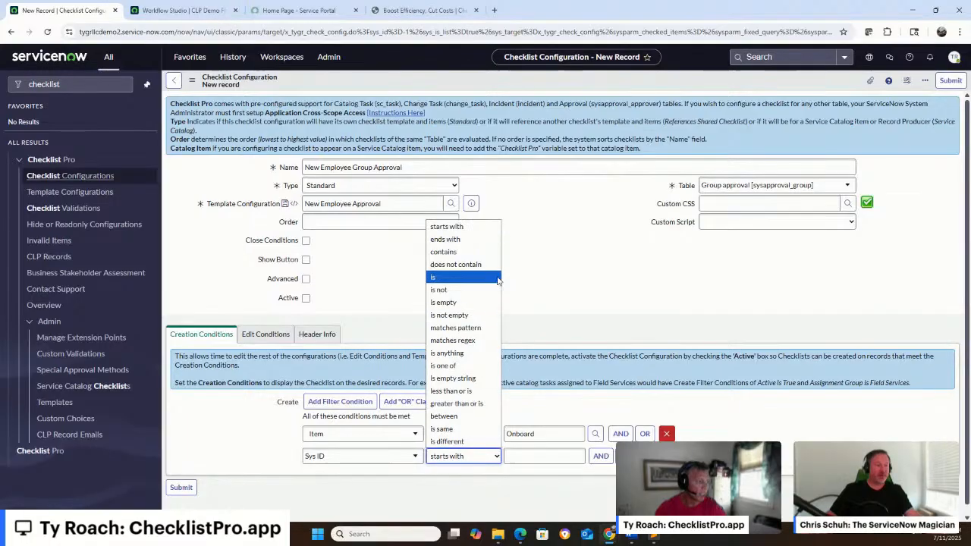
left_click(487, 320)
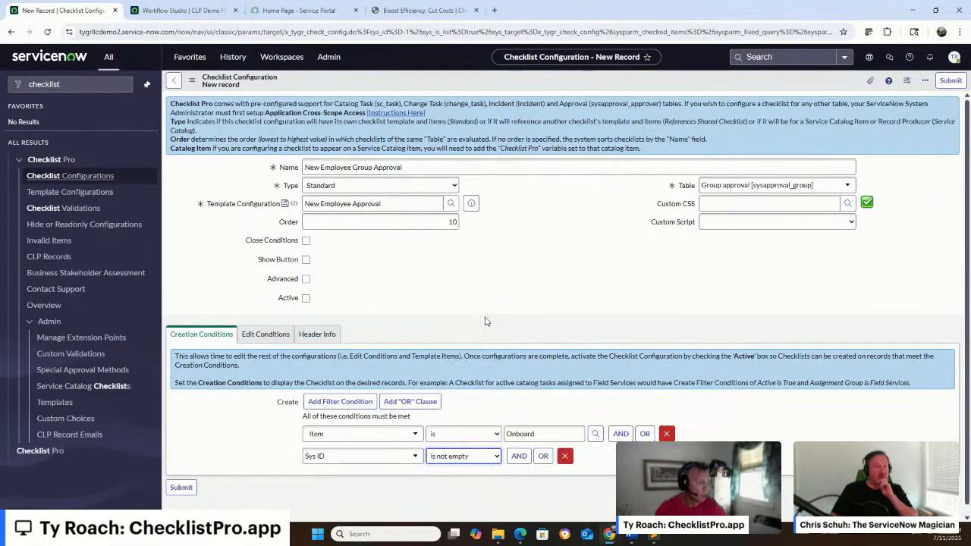
Set the checklist's edit condition to Sys ID is empty
left_click(271, 334)
left_click(322, 408)
type("sys")
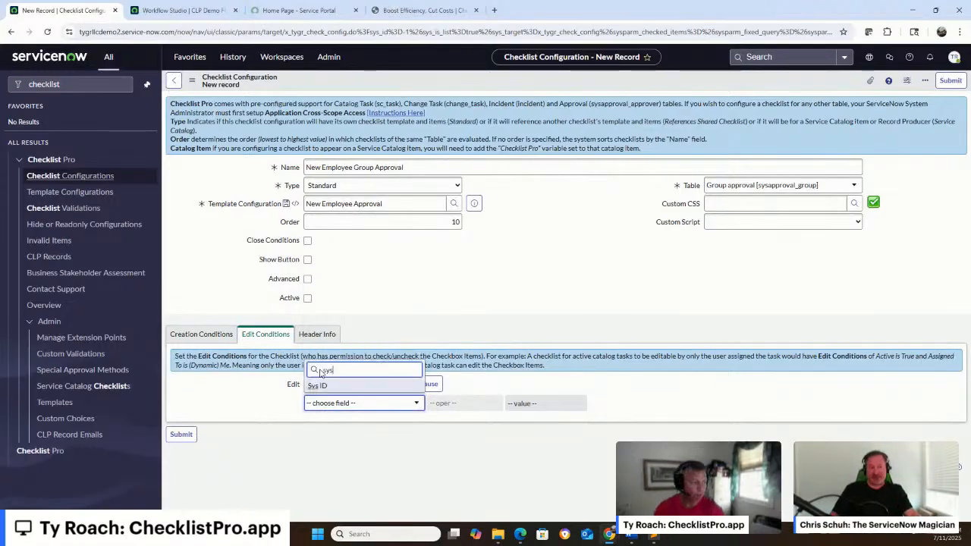
left_click(318, 385)
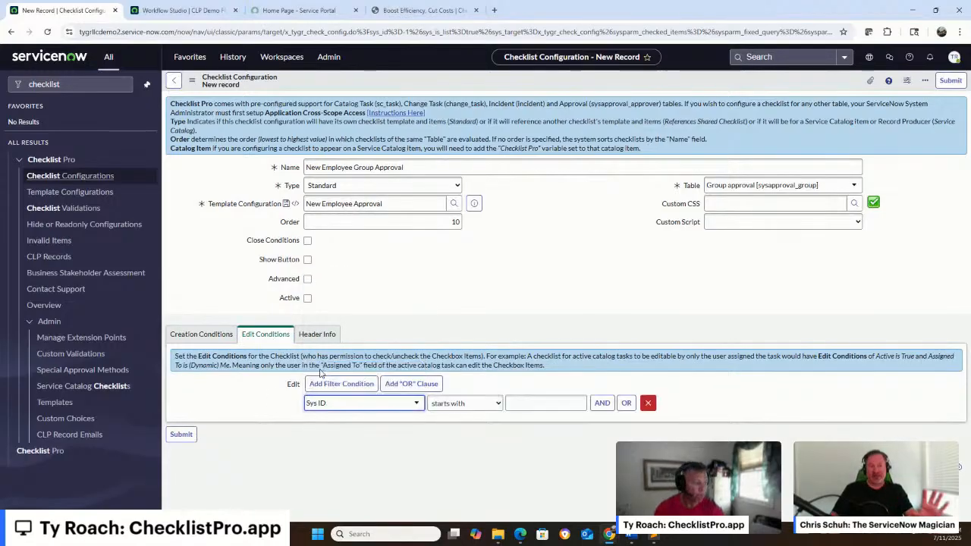
left_click(491, 408)
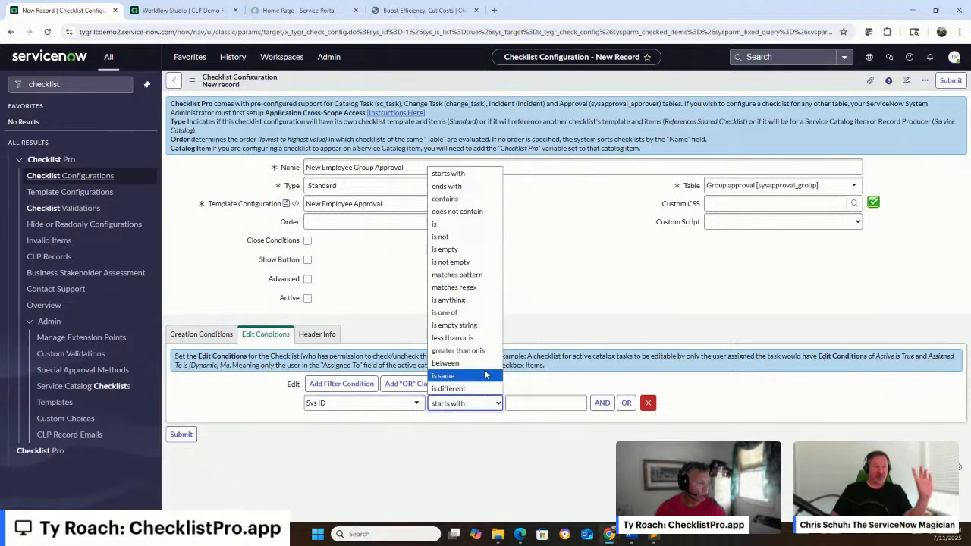
left_click(474, 252)
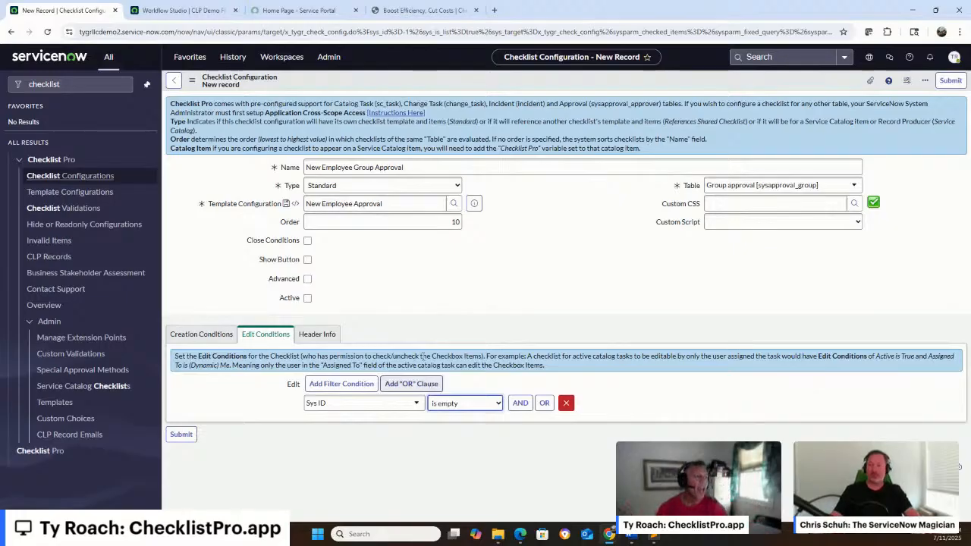
From the Close Conditions instructions, start the supporting business rule and name it CLP sysapproval_group Close Check
left_click(308, 240)
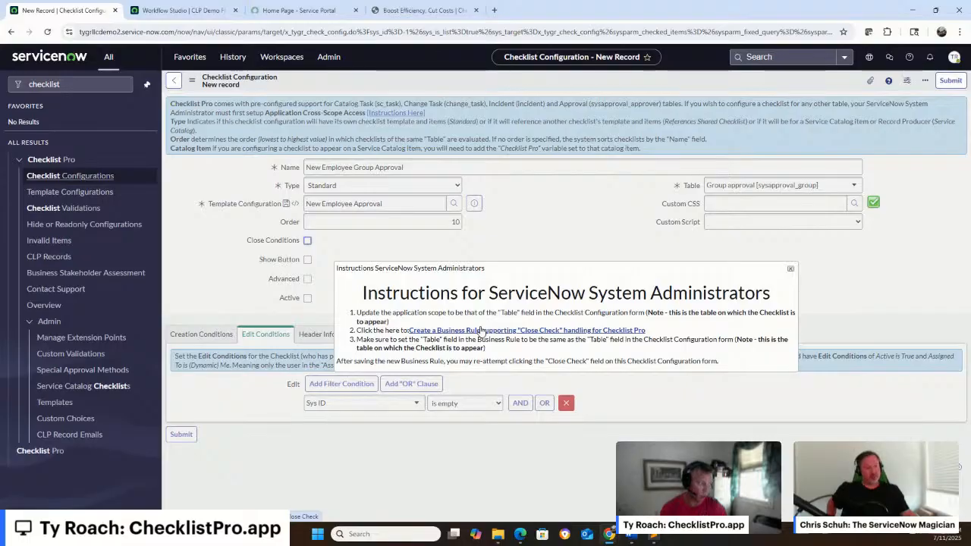
left_click(481, 330)
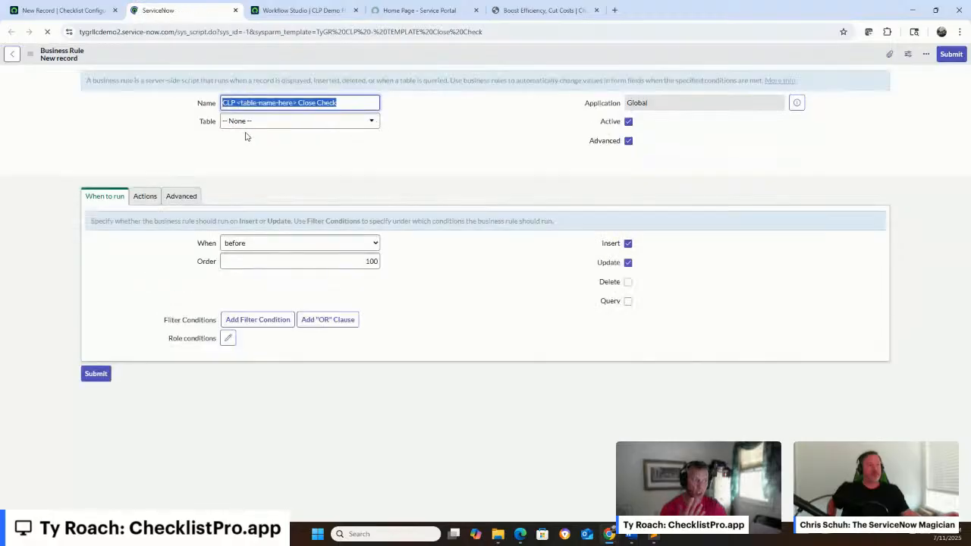
left_click(258, 101)
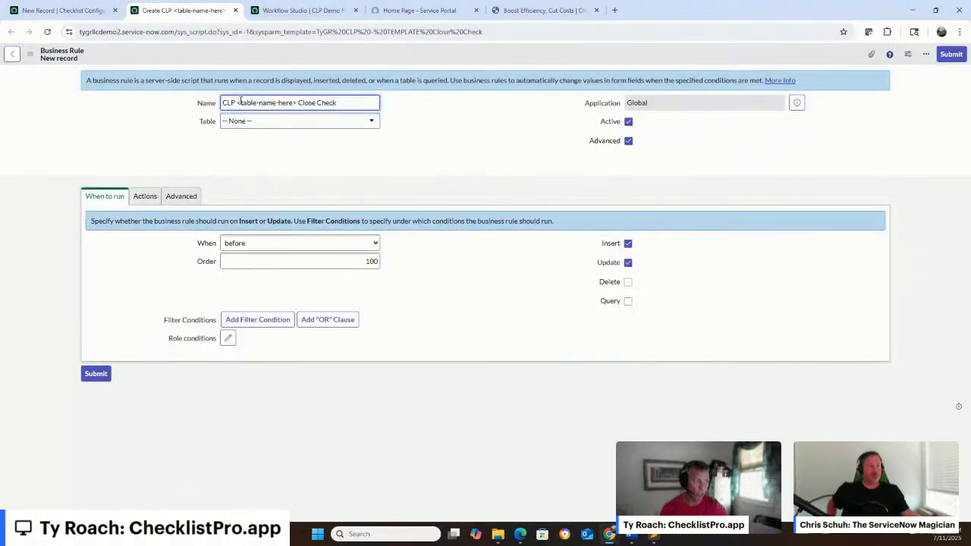
left_click_drag(240, 105, 288, 106)
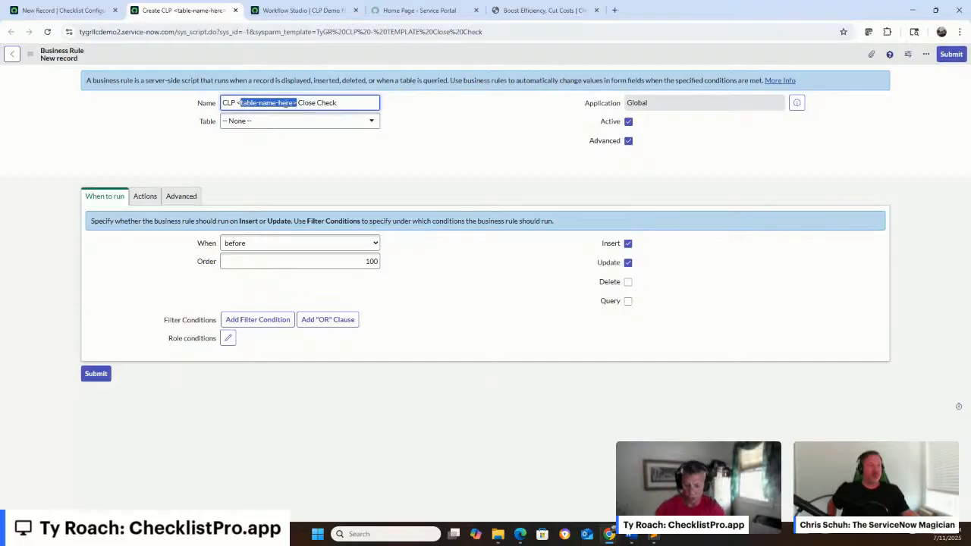
type("sysapp")
key("BackSpace")
key("BackSpace")
key("BackSpace")
key("BackSpace")
key("BackSpace")
key("BackSpace")
key("BackSpace")
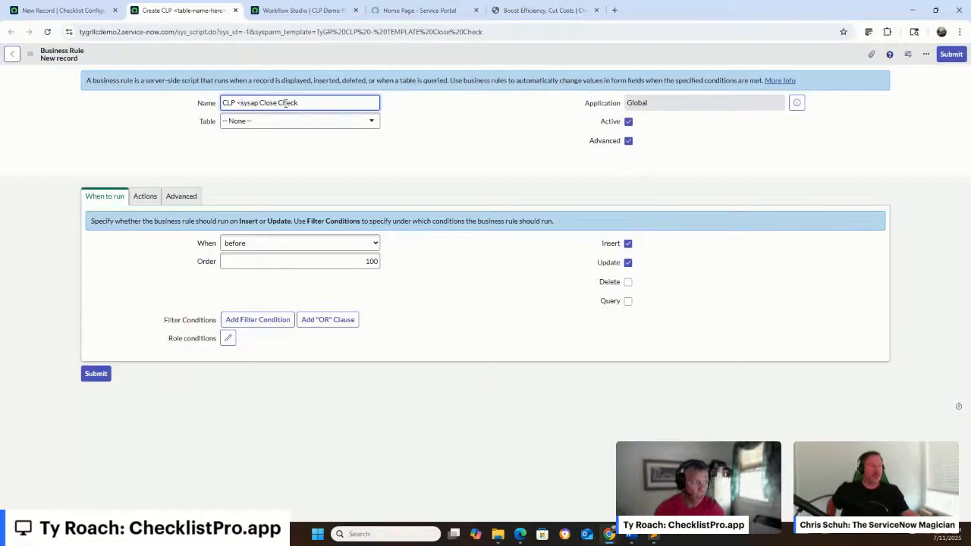
type("sysapproval_group")
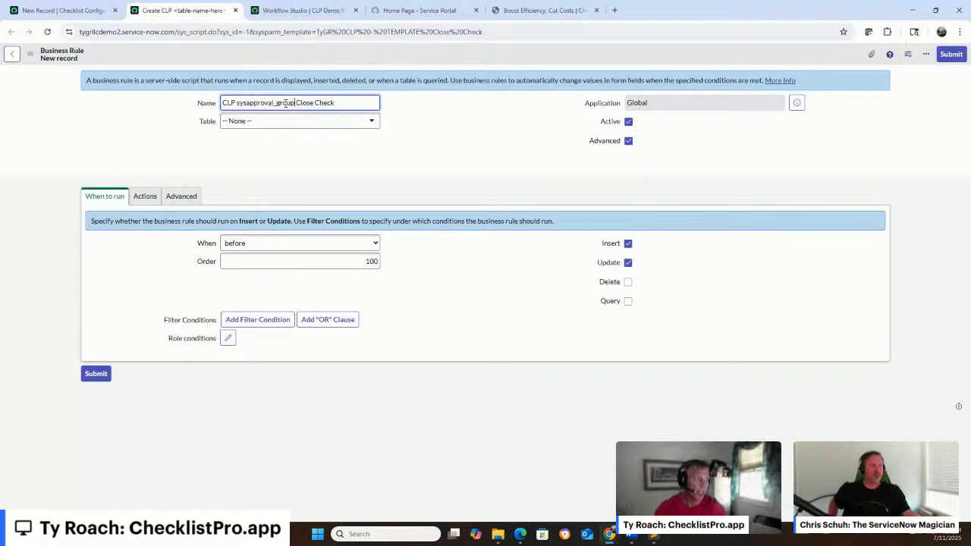
Set the business rule's table to Group approval [sysapproval_group]
left_click(326, 124)
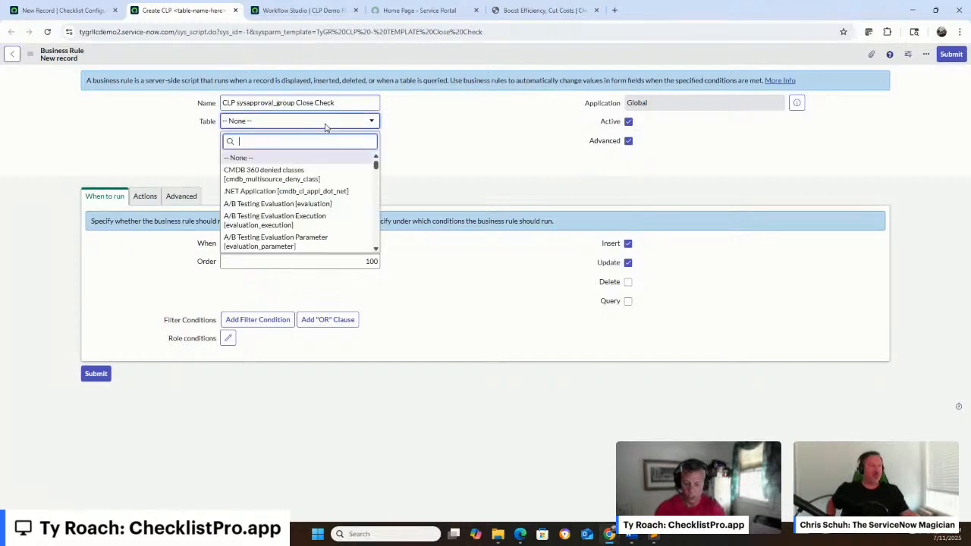
type("sysapproval")
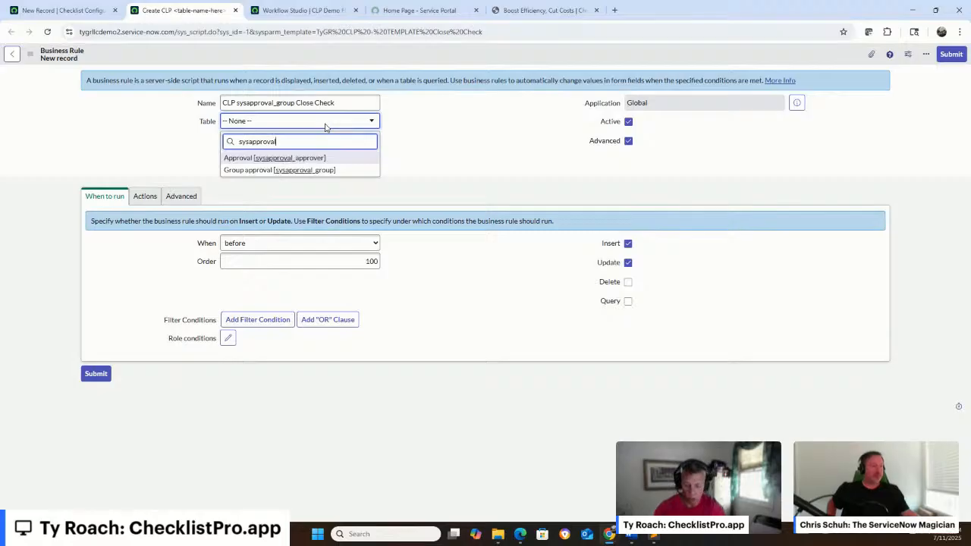
type("_g")
key("Return")
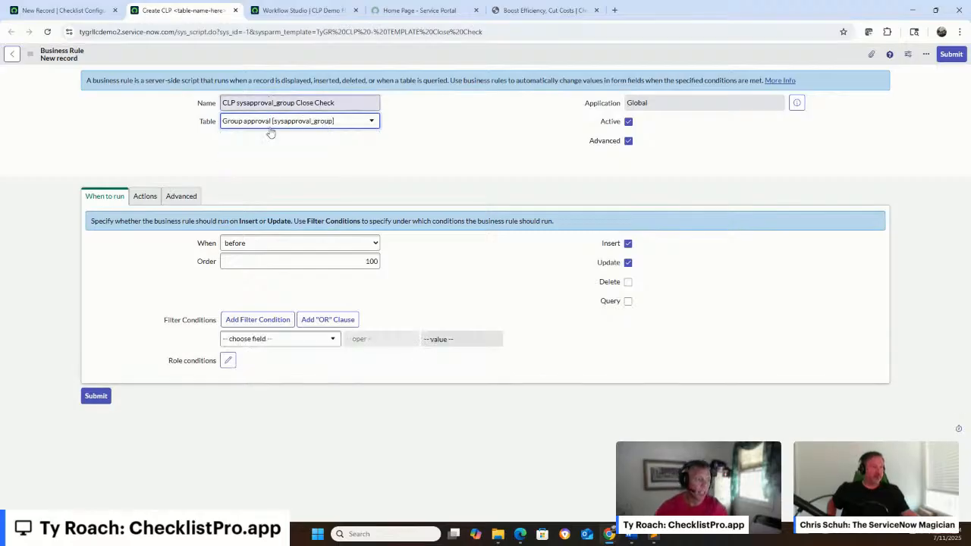
Check the business rule's script and submit the rule, then return to the checklist configuration and dismiss the administrator instructions
left_click(181, 197)
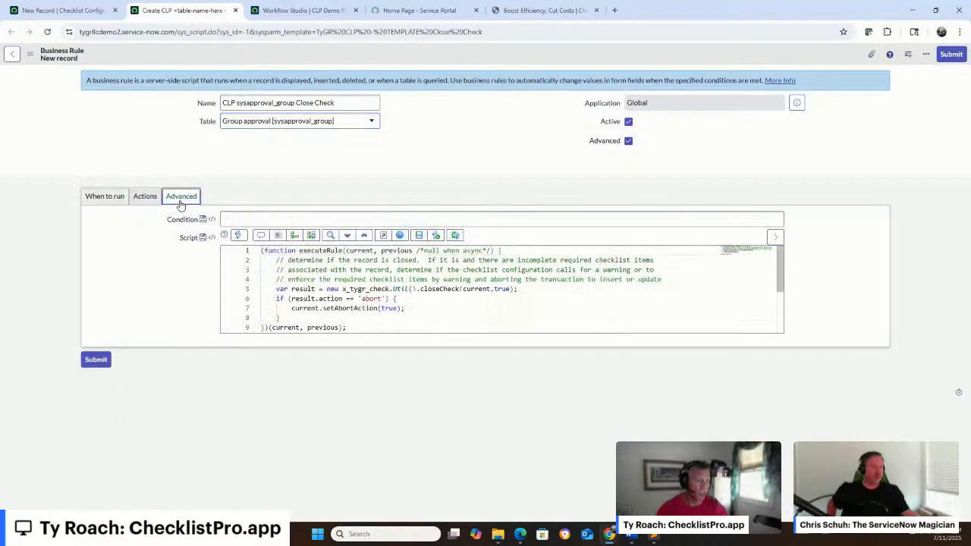
left_click(96, 360)
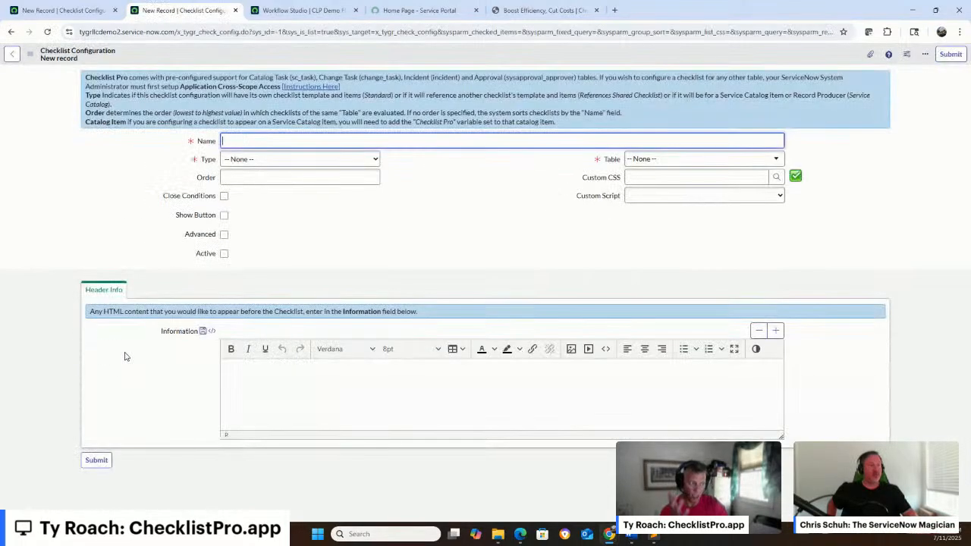
left_click(235, 11)
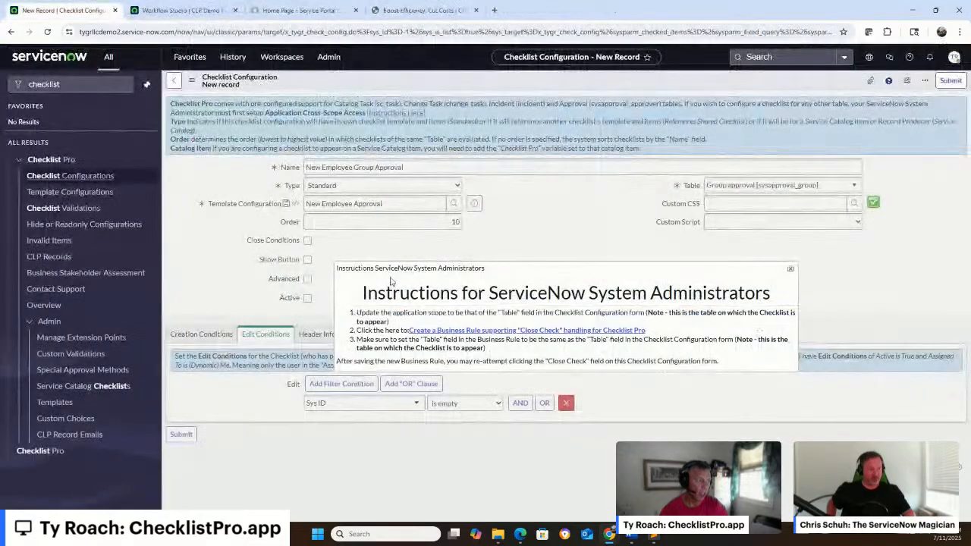
left_click(789, 271)
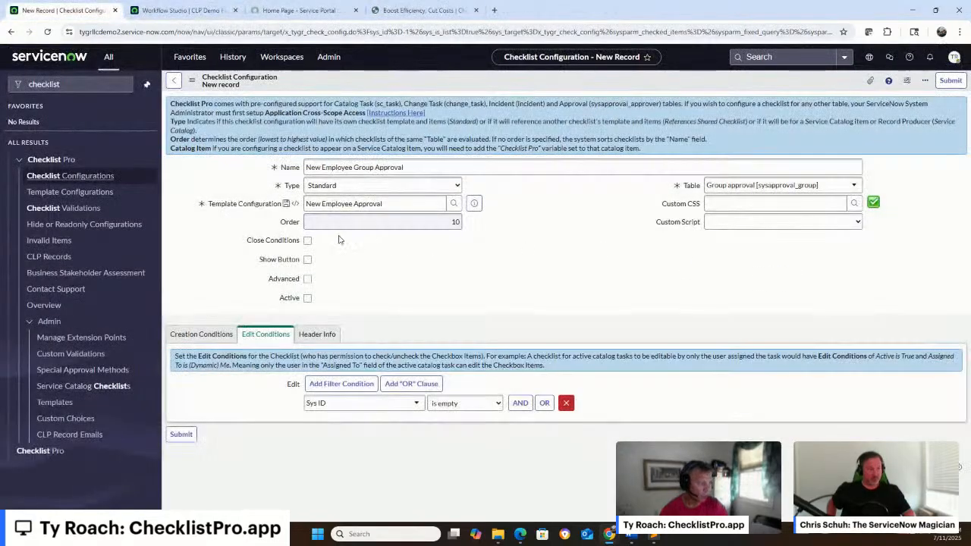
Enable close conditions on the New Employee Group Approval checklist and turn on Enforce
left_click(308, 240)
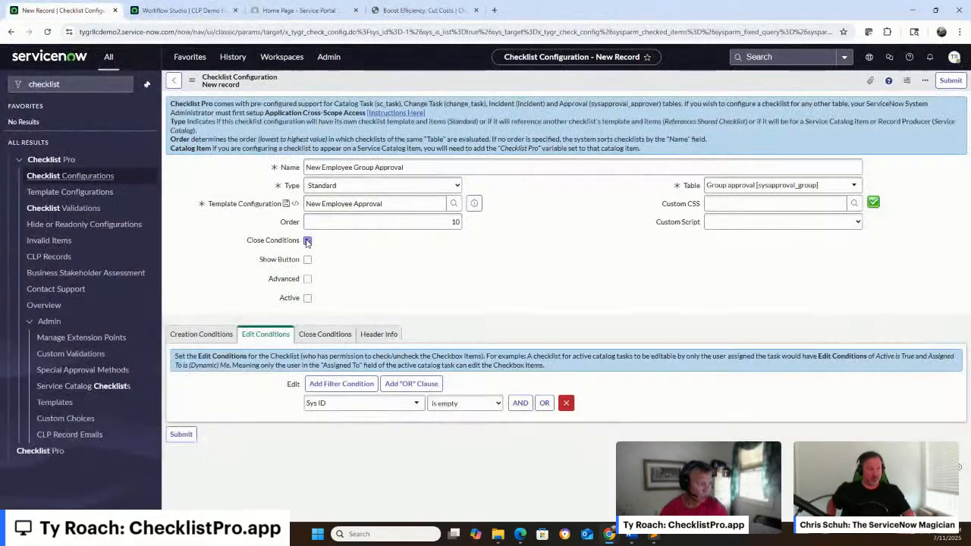
left_click(324, 334)
left_click(307, 402)
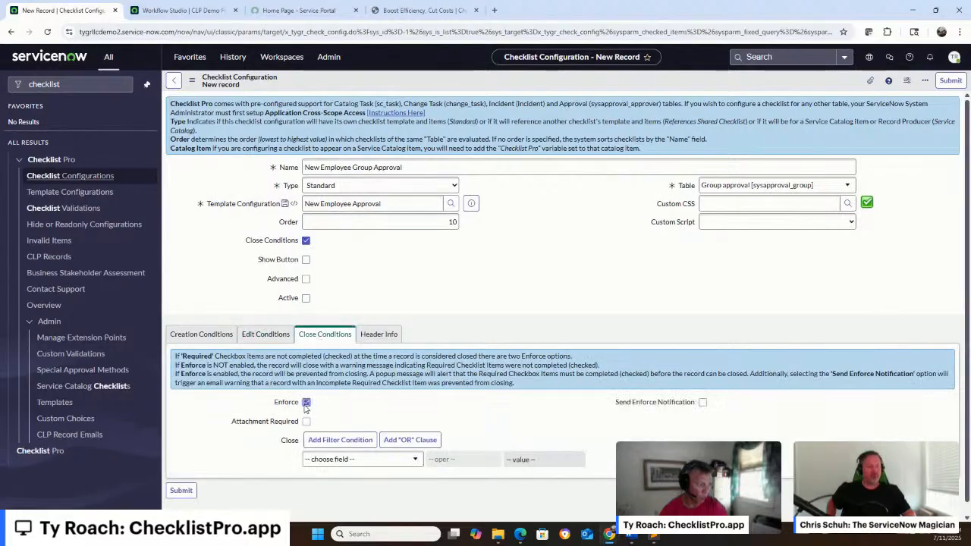
Set the close condition to State is one of Closed Complete, Closed Incomplete and Closed Skipped, and submit the configuration as active
left_click(326, 460)
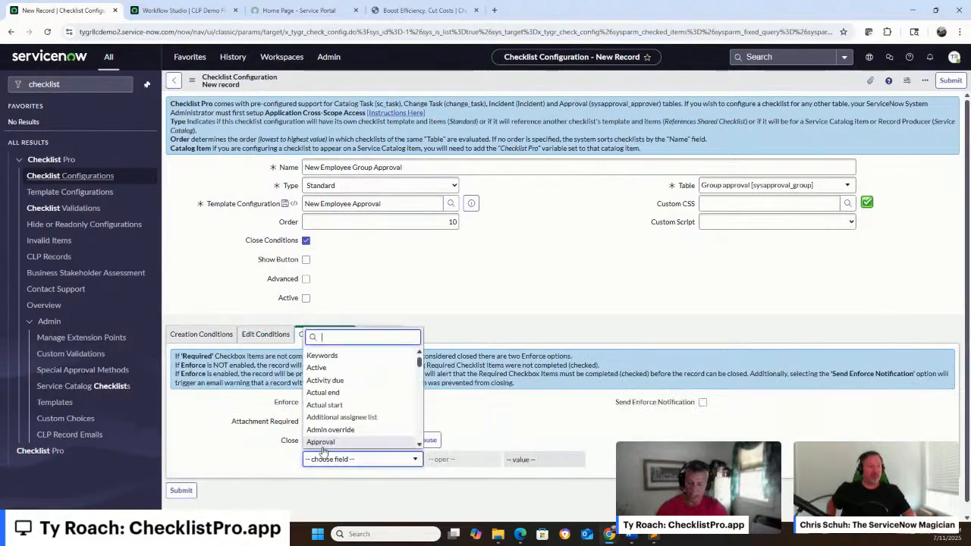
type("stat")
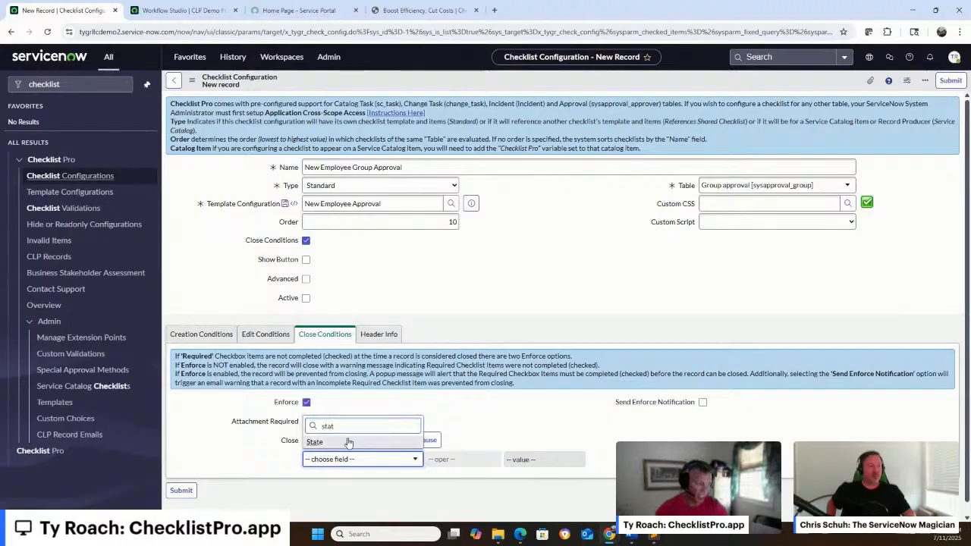
left_click(348, 442)
left_click(455, 460)
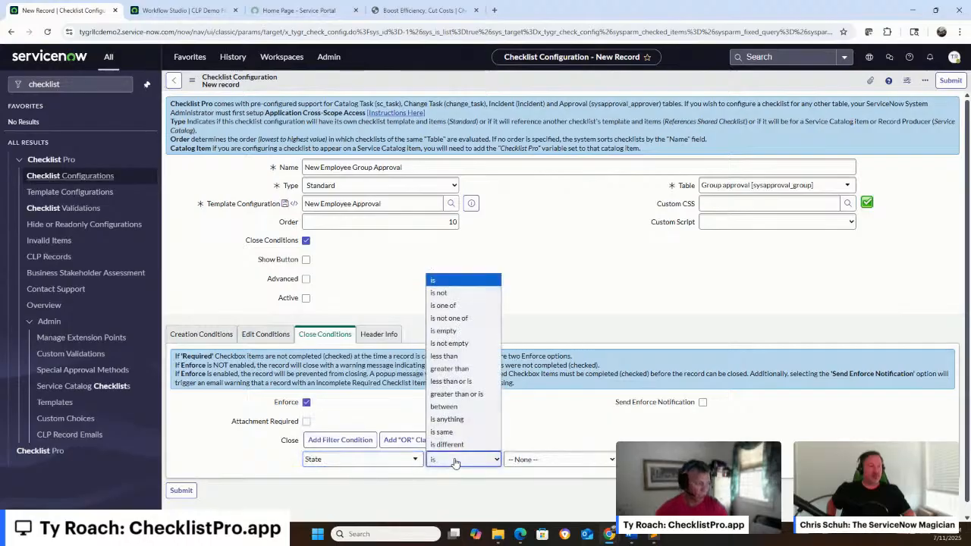
left_click(461, 306)
scroll(555, 425, "down", 1)
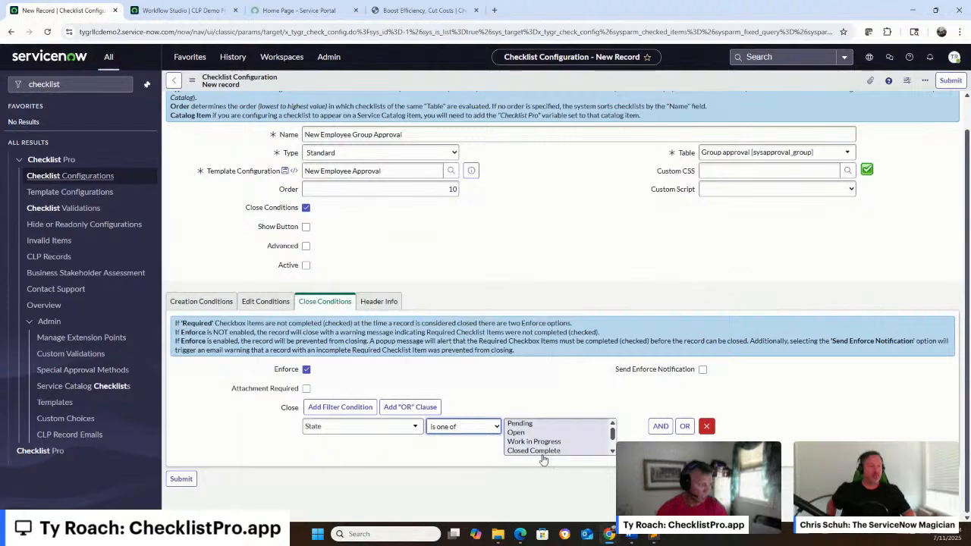
left_click(542, 451)
scroll(543, 454, "down", 1)
left_click(543, 450, "shift")
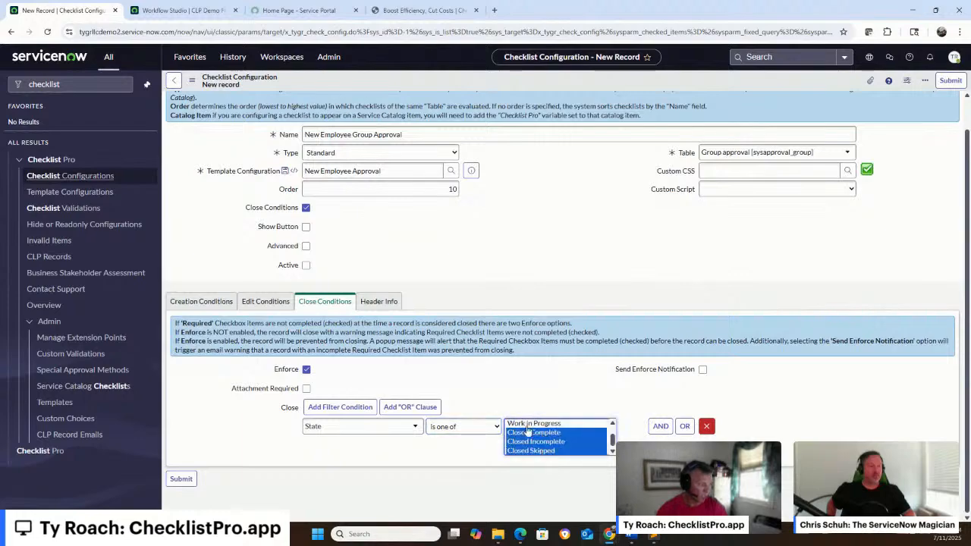
left_click(305, 265)
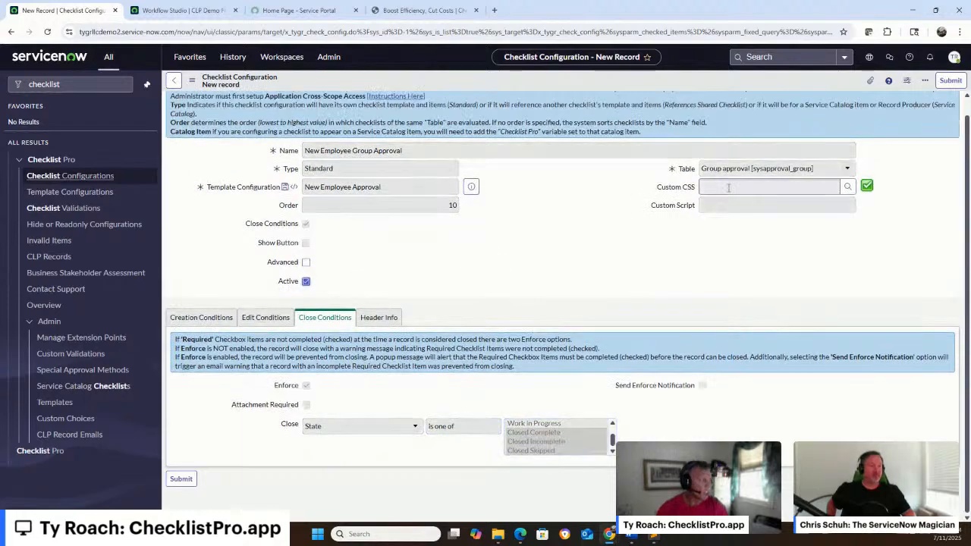
left_click(948, 81)
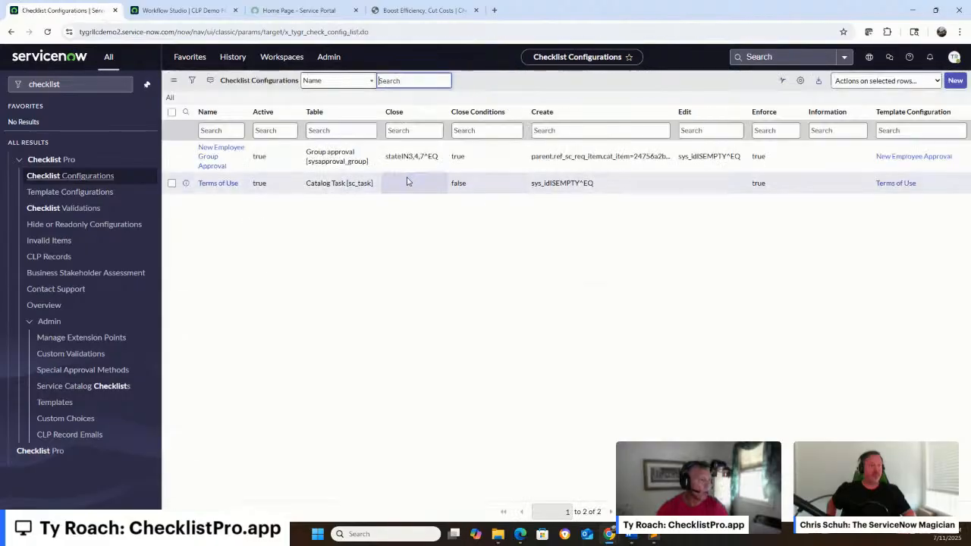
Start a new checklist configuration named New Employee User Approval with the type References Shared Checklist
left_click(953, 81)
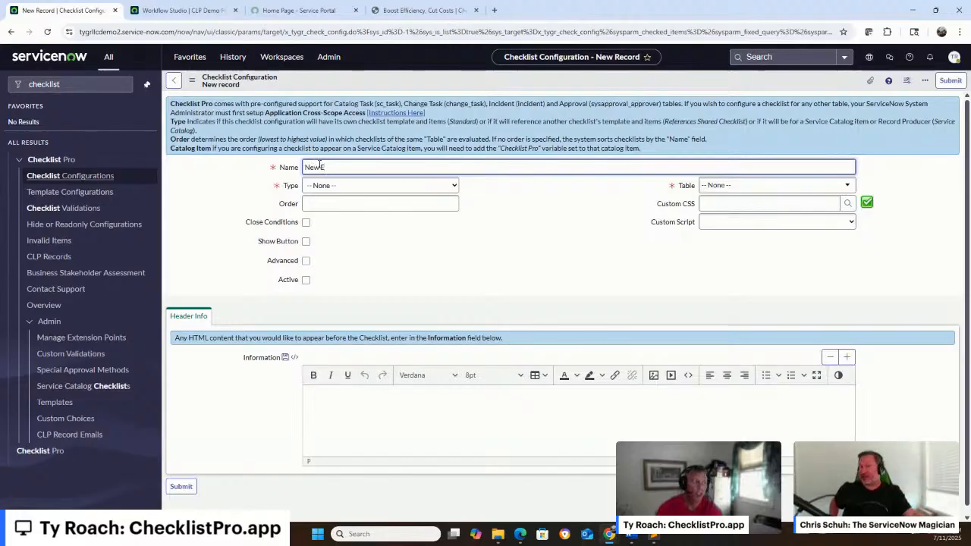
type("oyee")
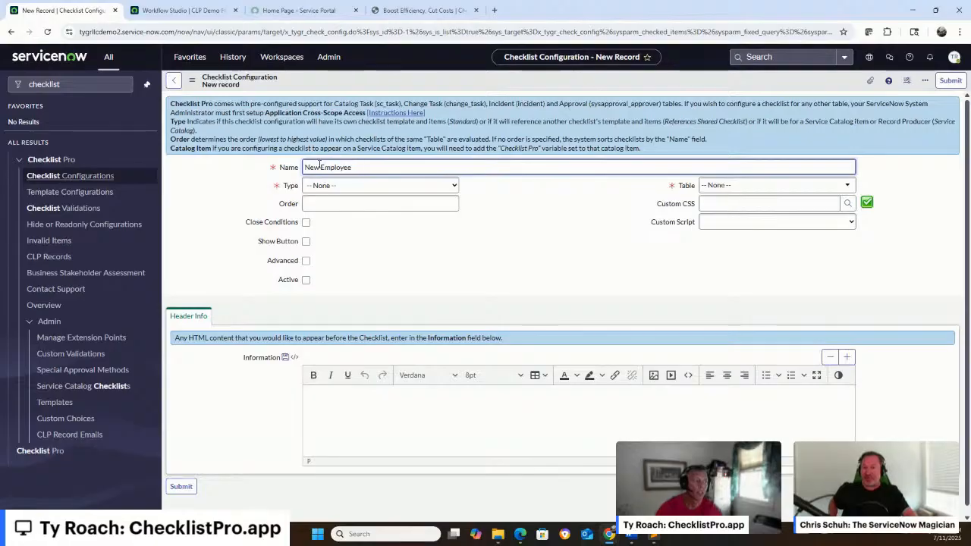
type(" User Approval")
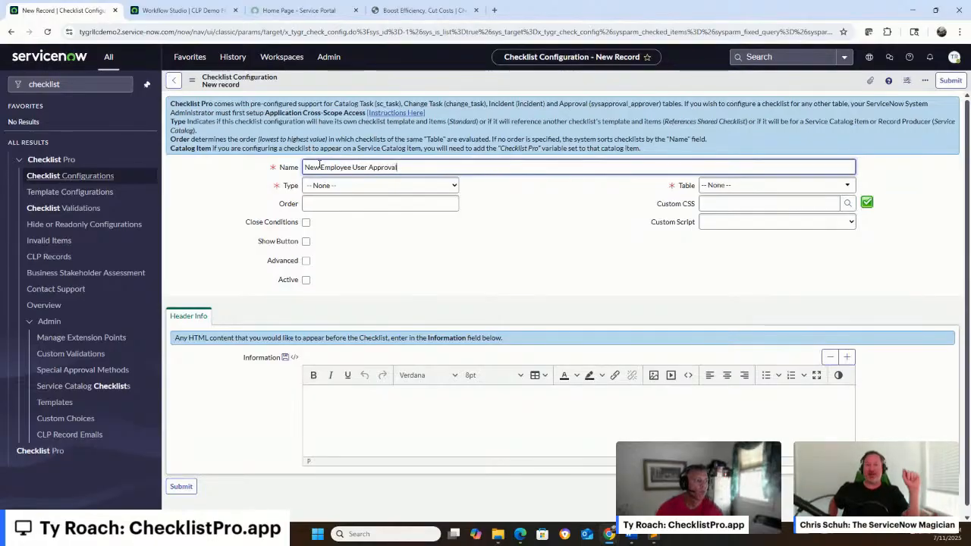
left_click(320, 167)
left_click(423, 185)
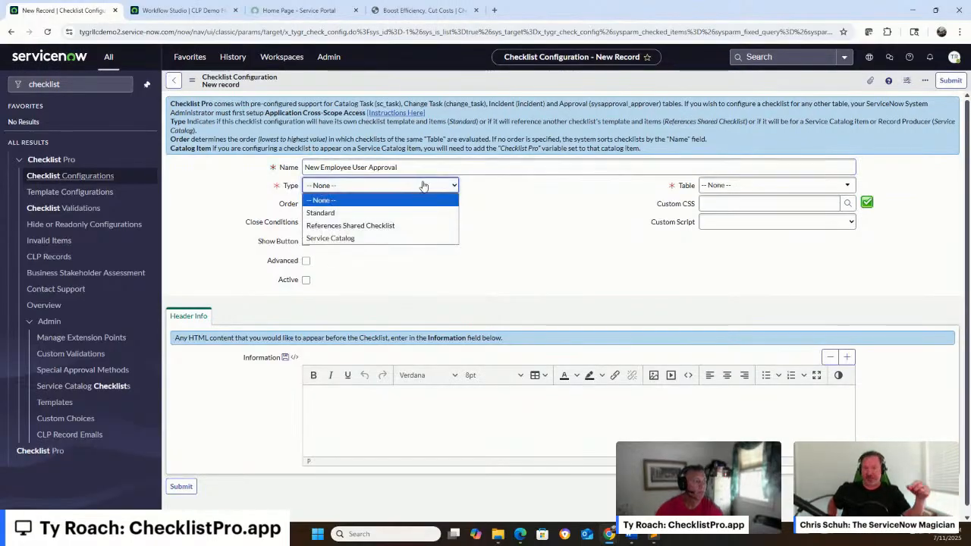
left_click(439, 167)
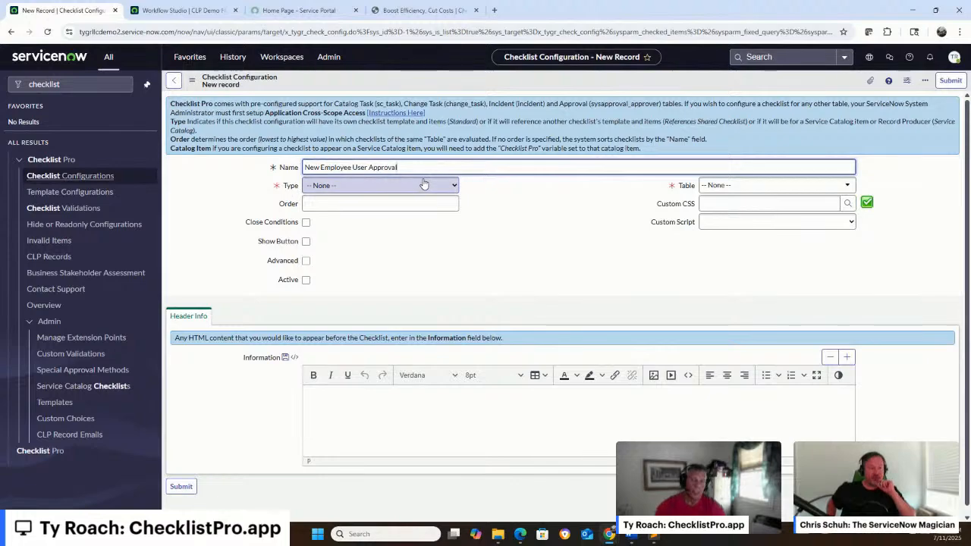
left_click(406, 186)
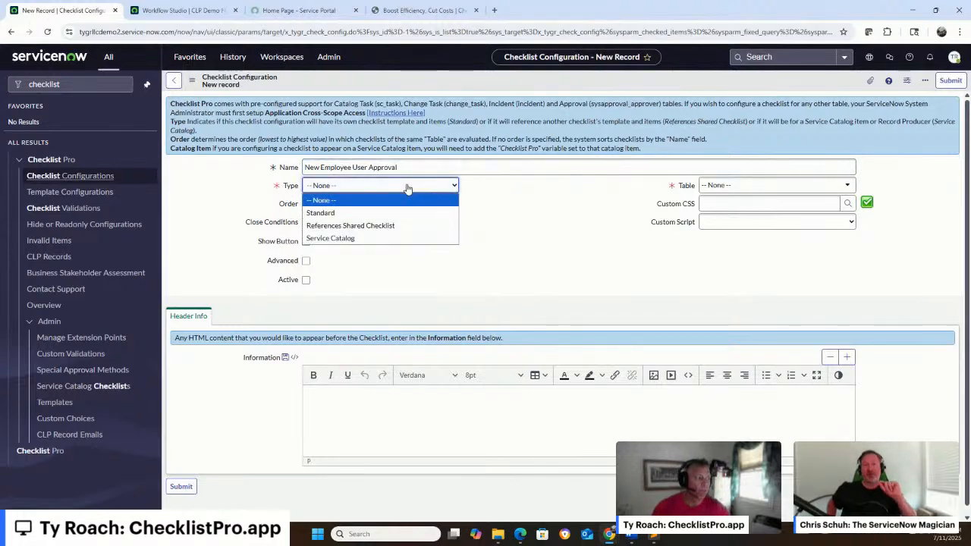
left_click(396, 225)
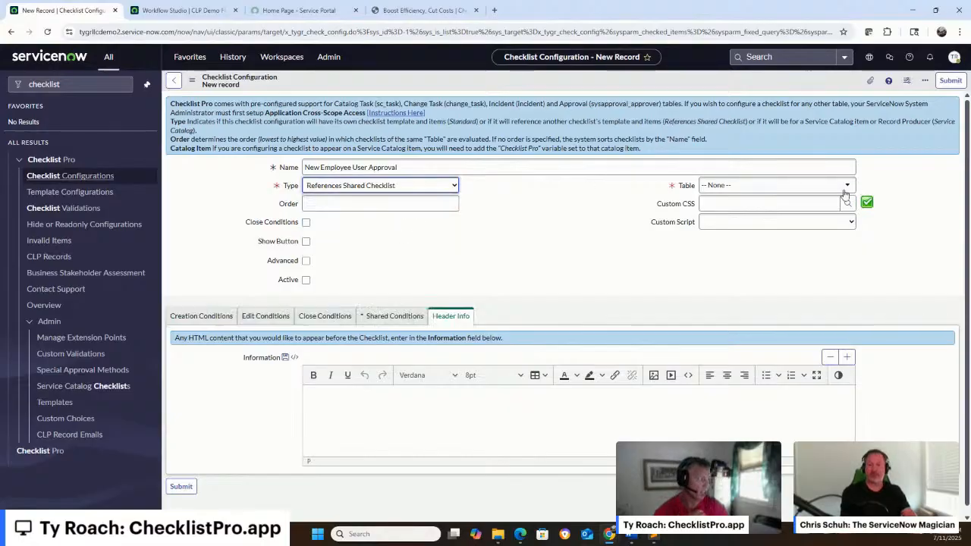
Set the configuration's table to Approval [sysapproval_approver] and its order to 10
left_click(798, 187)
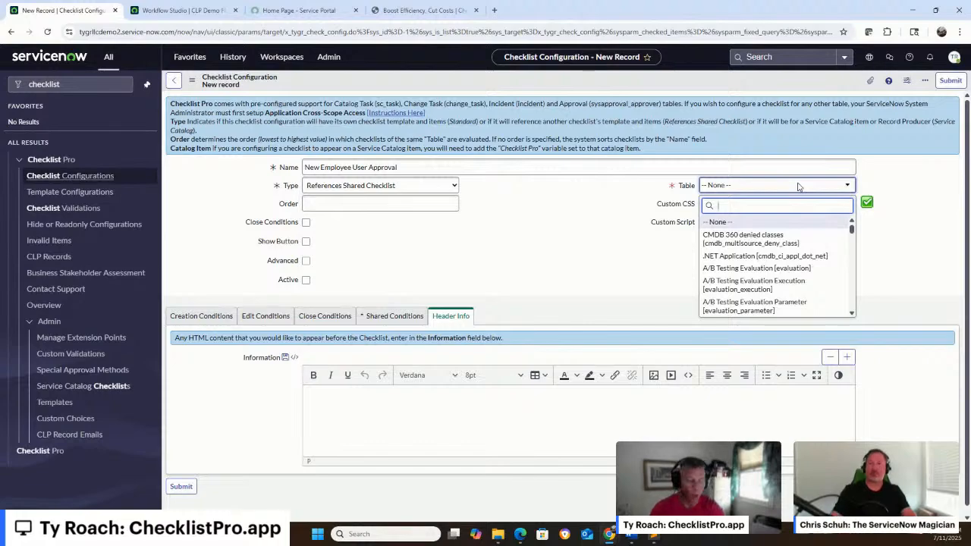
type("sysapproval_app")
key("Return")
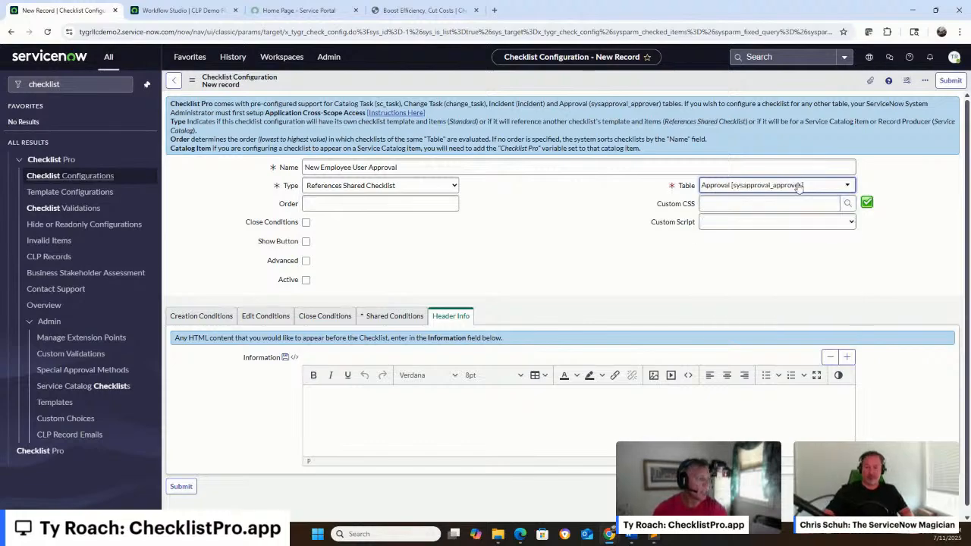
left_click(387, 205)
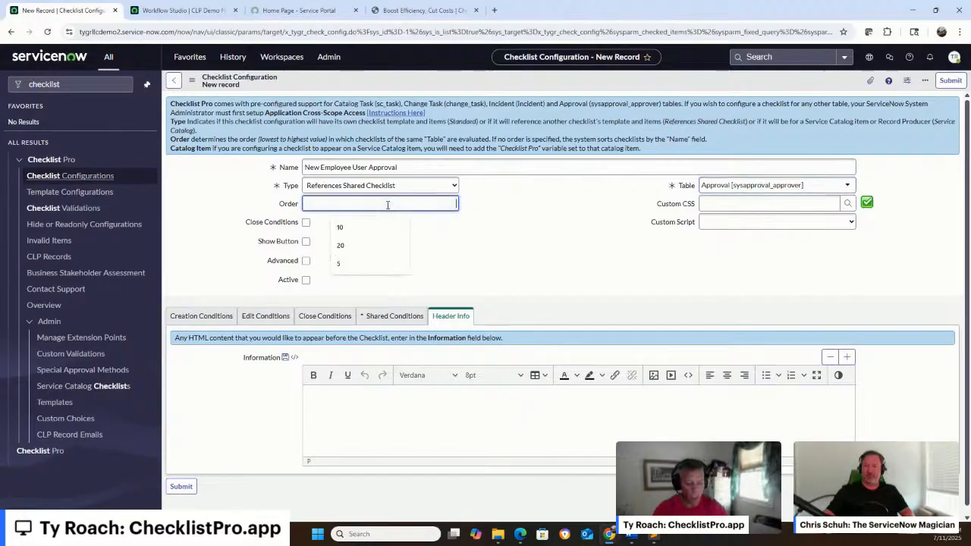
type("10")
left_click(430, 239)
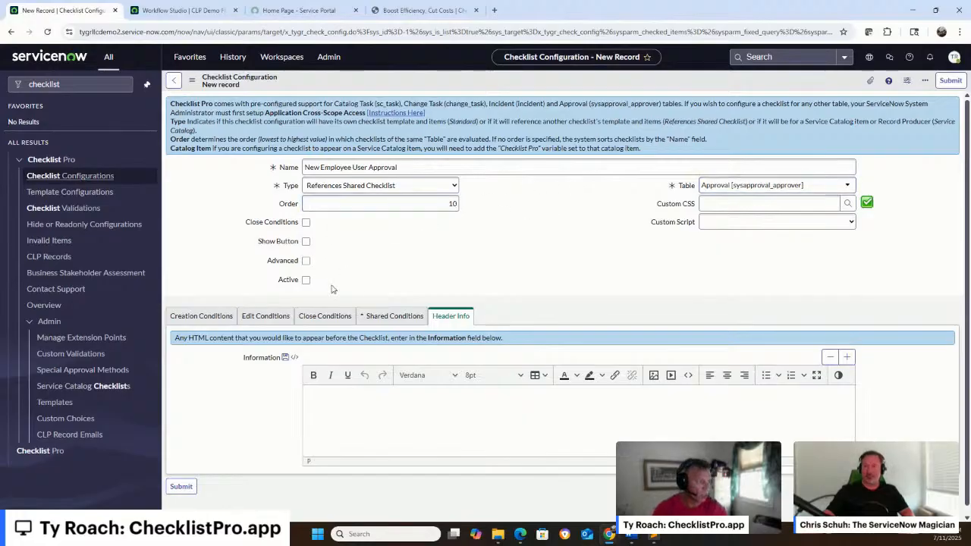
In the creation conditions, show related fields and drill from the Approval for task fields into Requested Item
left_click(202, 316)
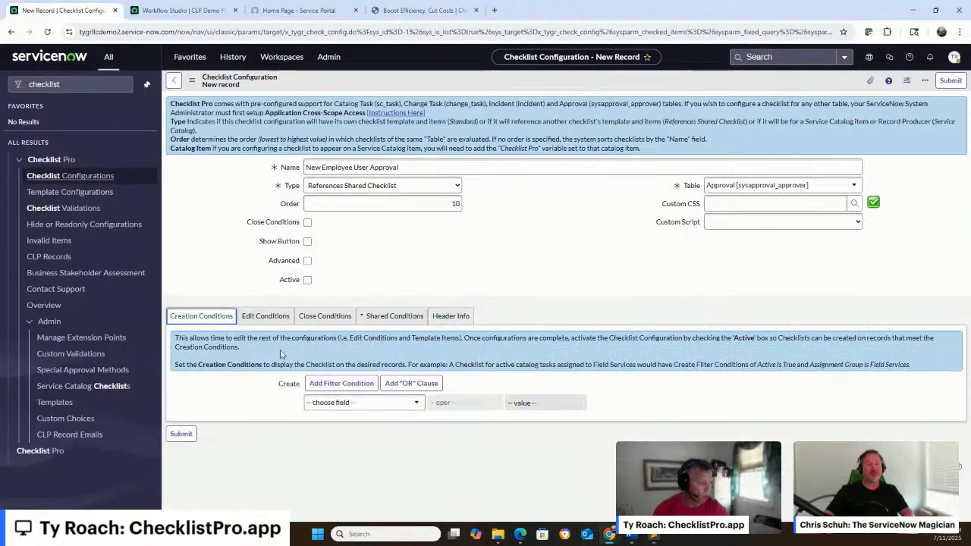
left_click(348, 403)
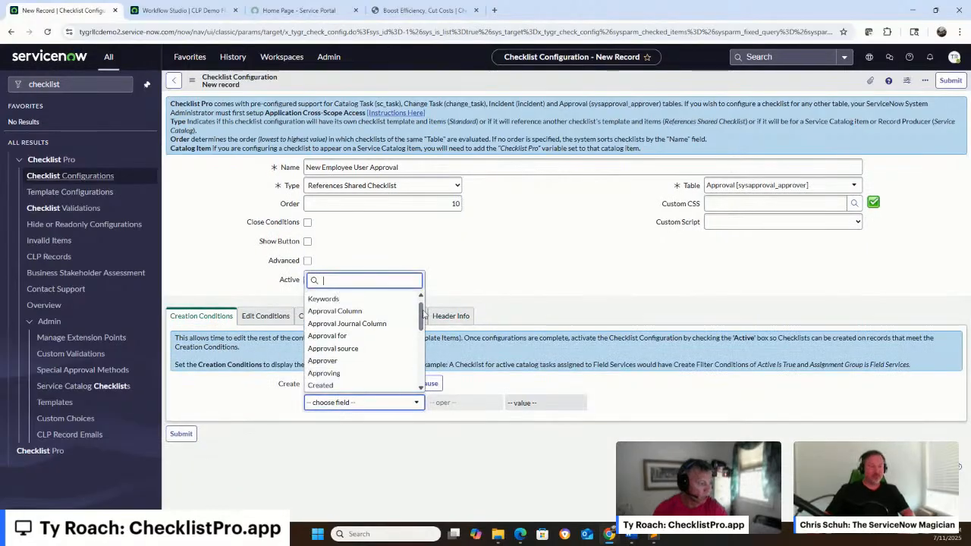
left_click_drag(422, 313, 422, 375)
left_click(382, 385)
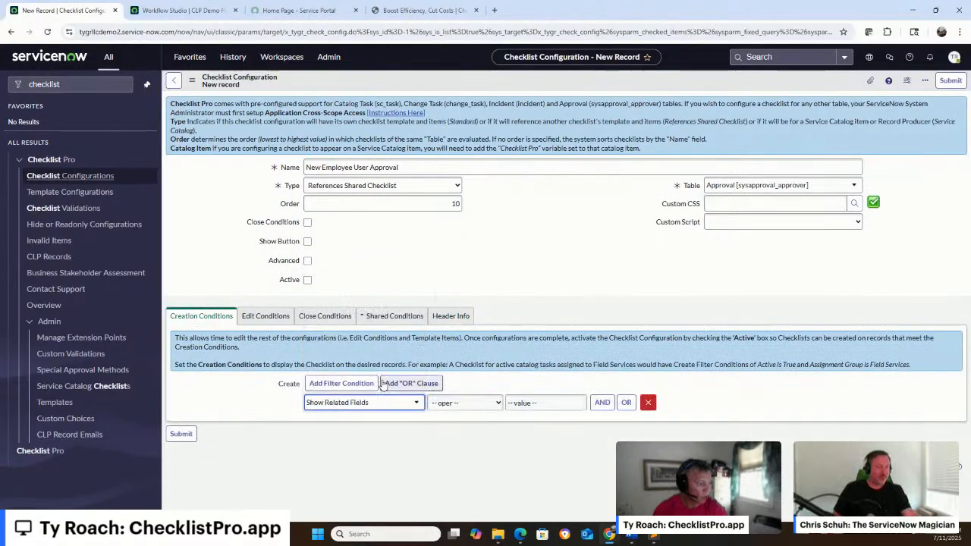
left_click(379, 407)
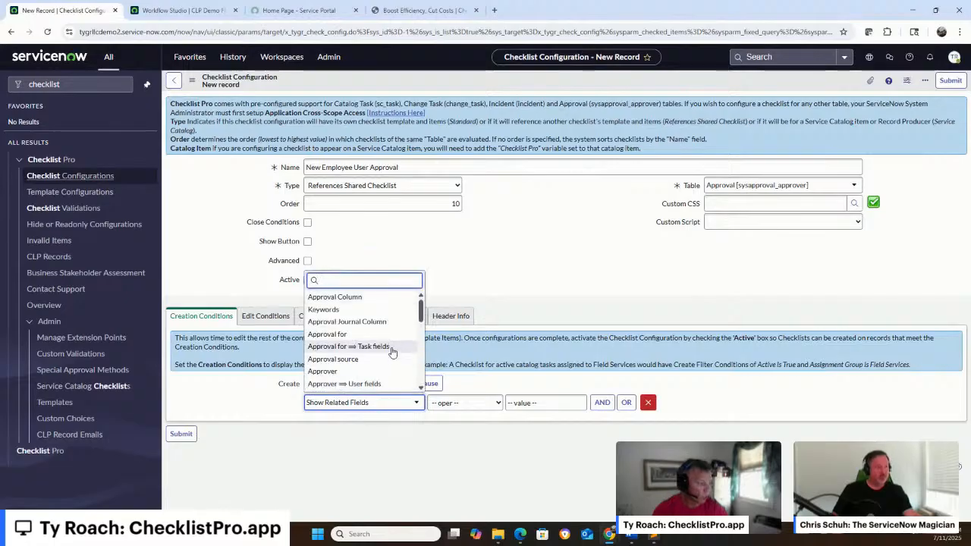
left_click(391, 348)
type("reque")
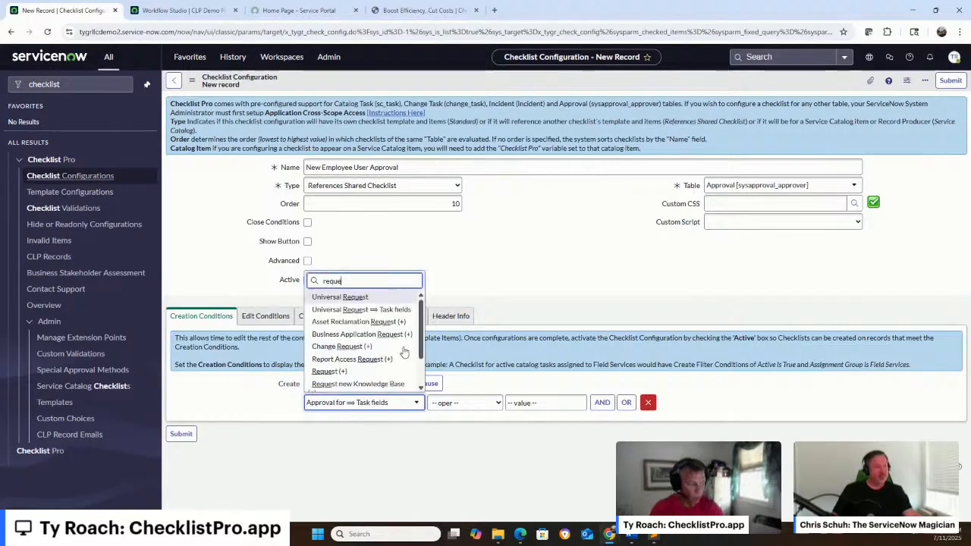
type("sted")
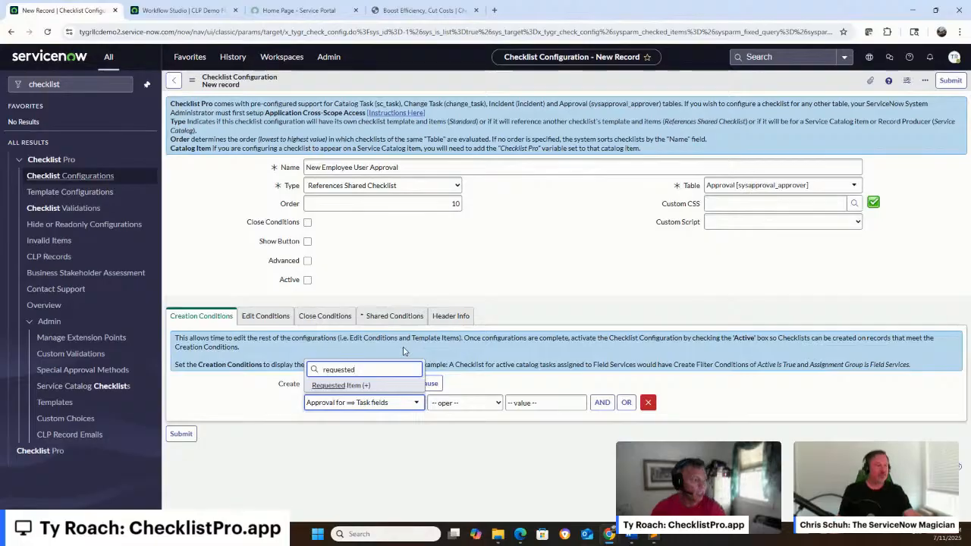
key("Return")
Set the creation condition so the requested item's Item field is Onboard
left_click(354, 402)
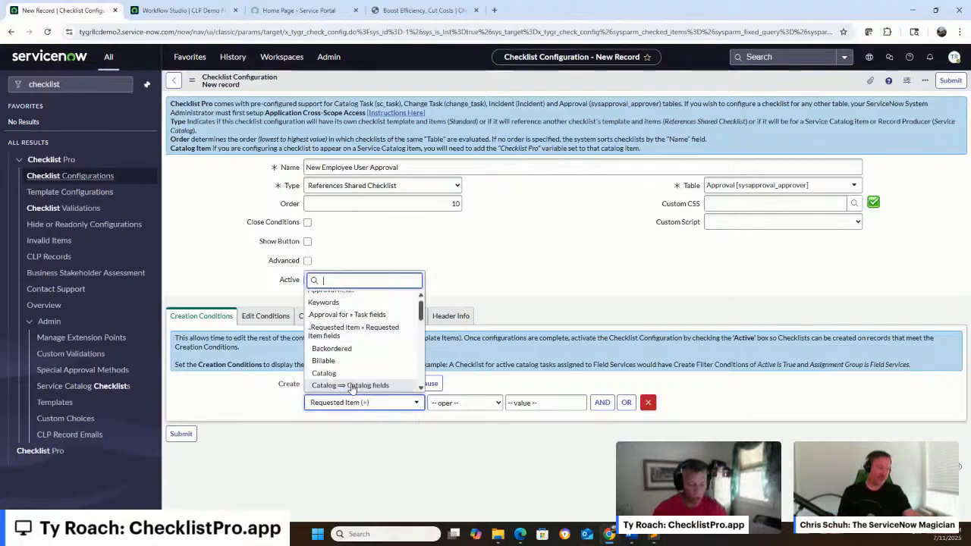
type("item")
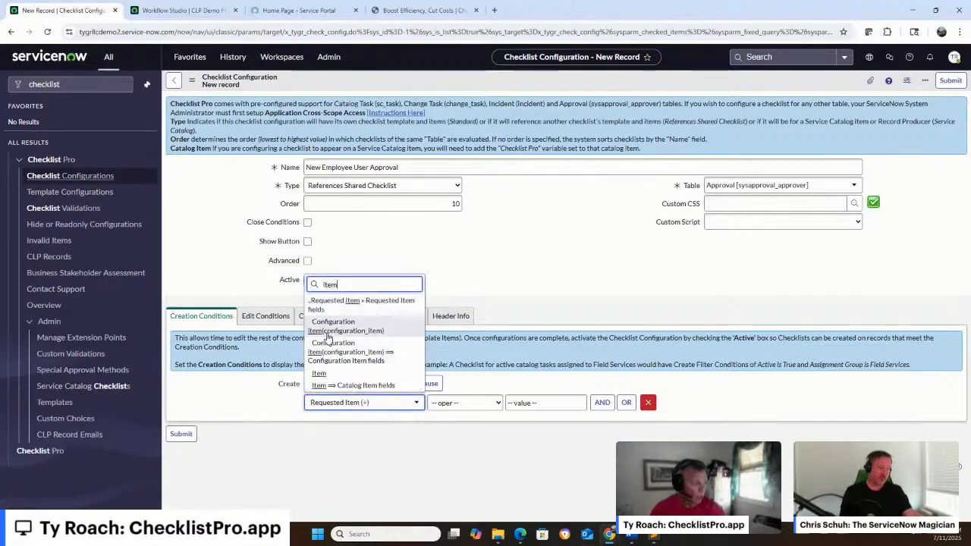
left_click(319, 373)
left_click(546, 404)
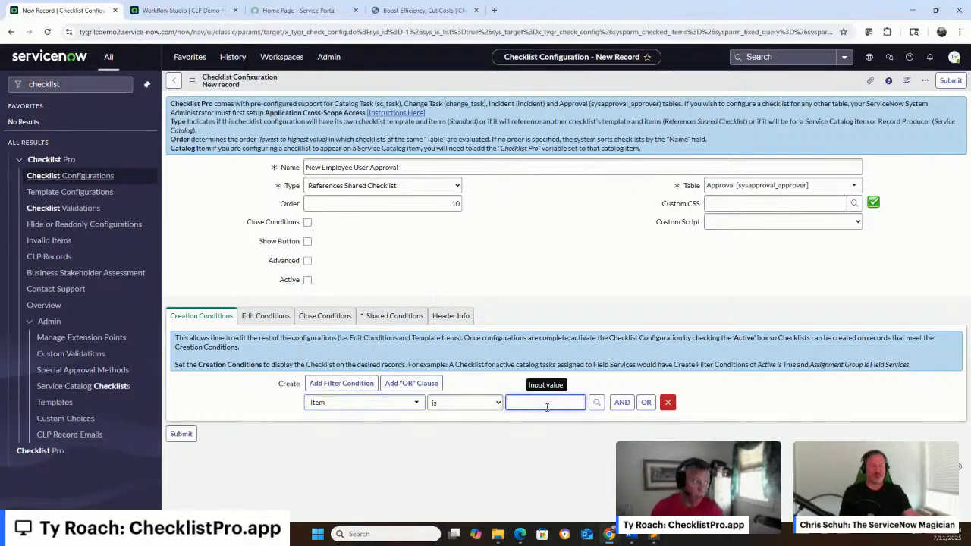
type("onb")
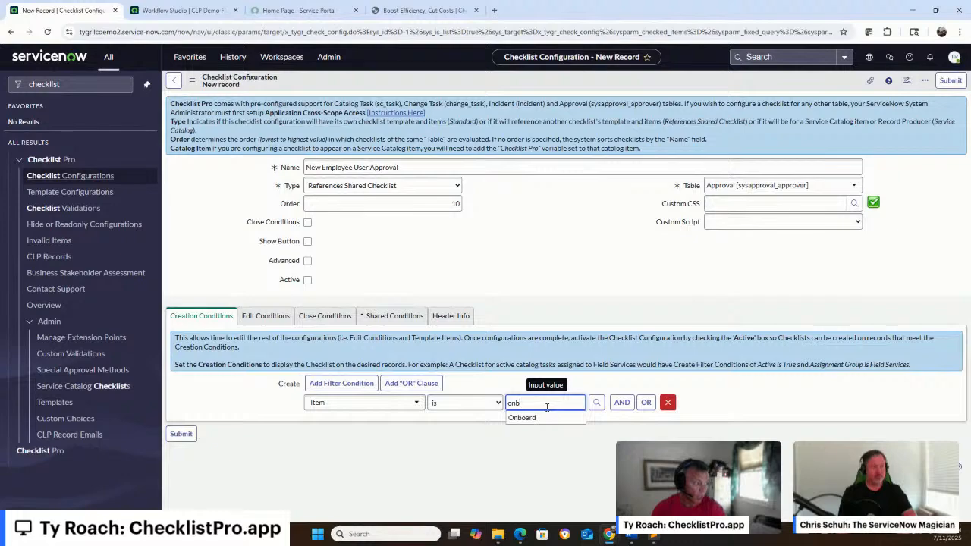
left_click(534, 418)
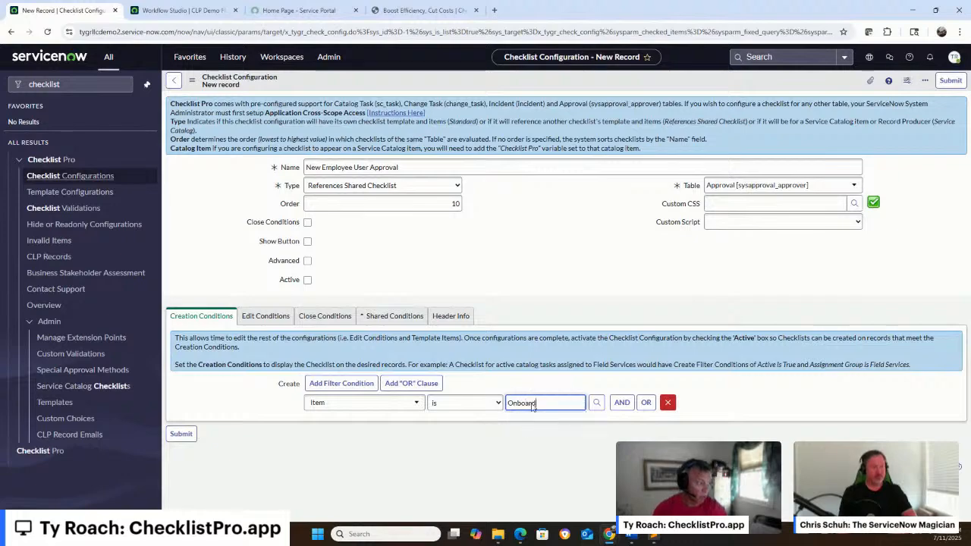
Add a second required creation condition where State is Requested
left_click(621, 403)
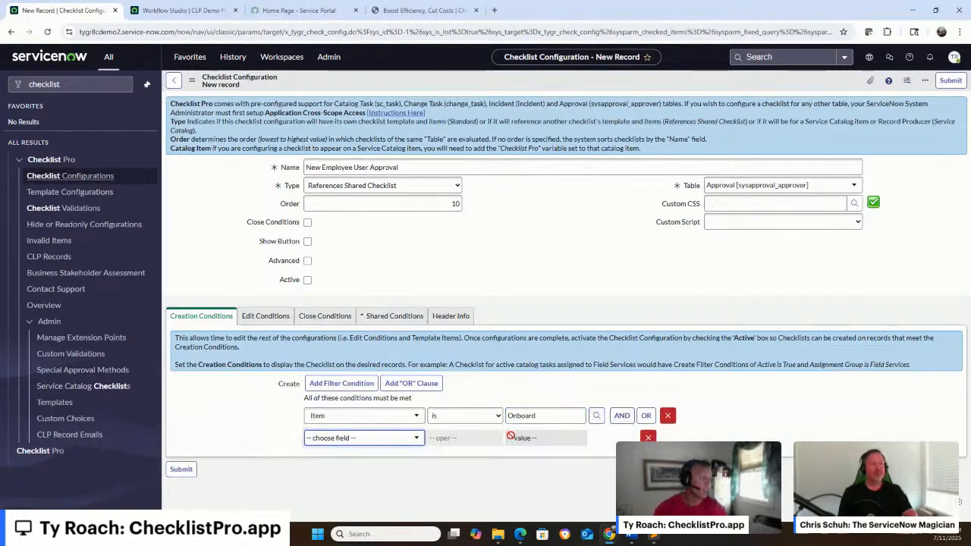
left_click(350, 440)
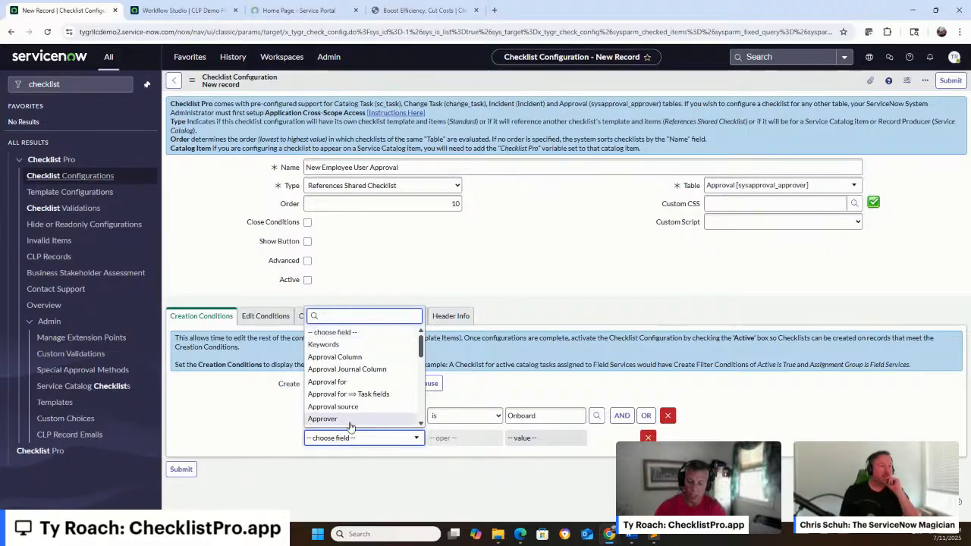
type("state")
key("Return")
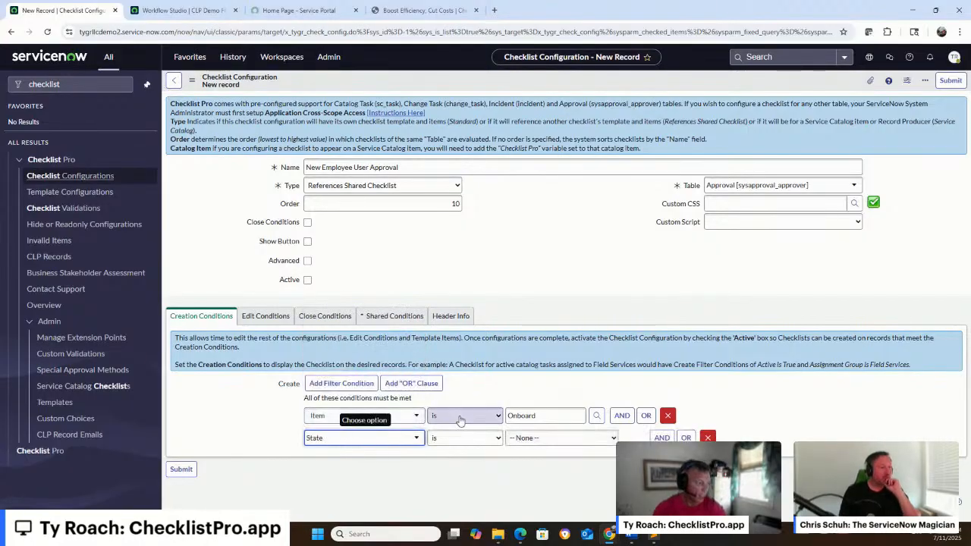
left_click(512, 438)
left_click(535, 366)
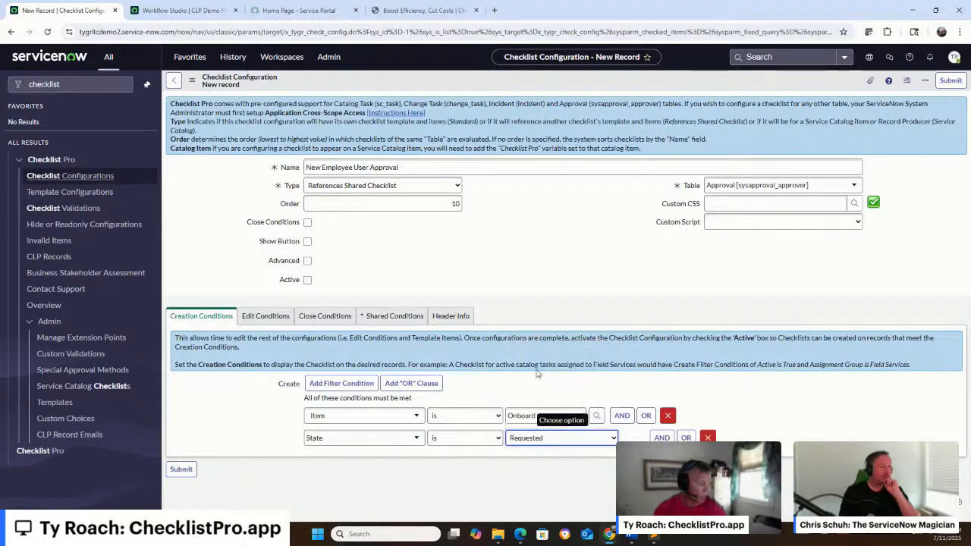
Set the edit condition so the approval's State is Requested
left_click(280, 316)
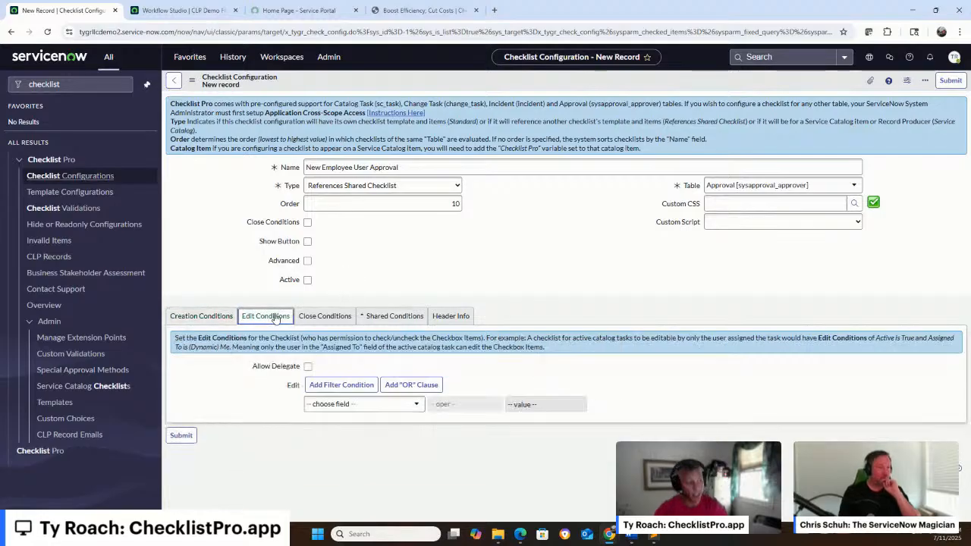
left_click(365, 404)
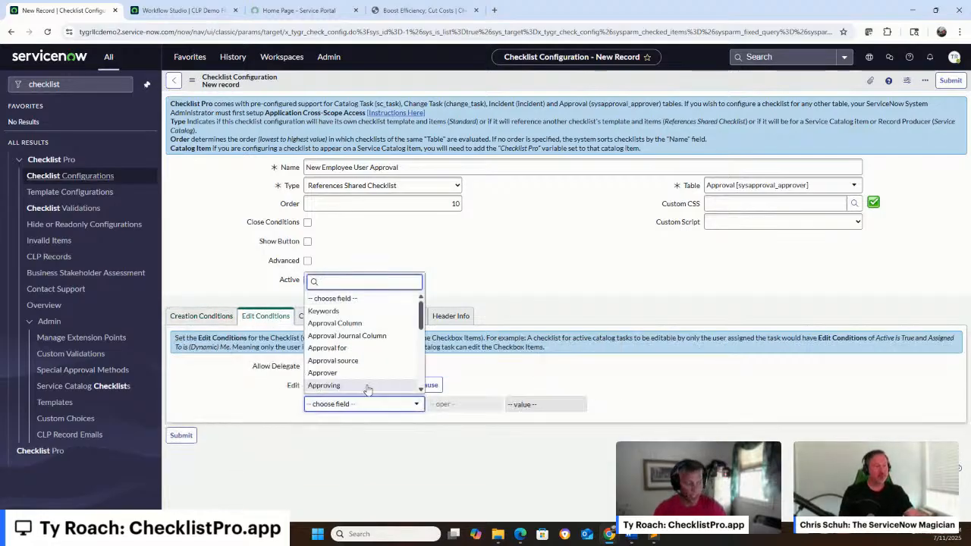
type("stat")
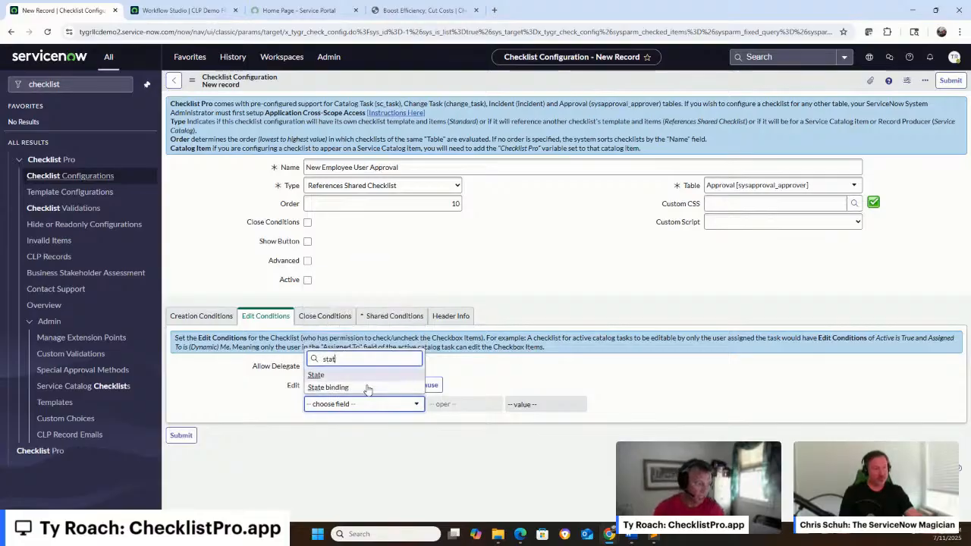
left_click(334, 374)
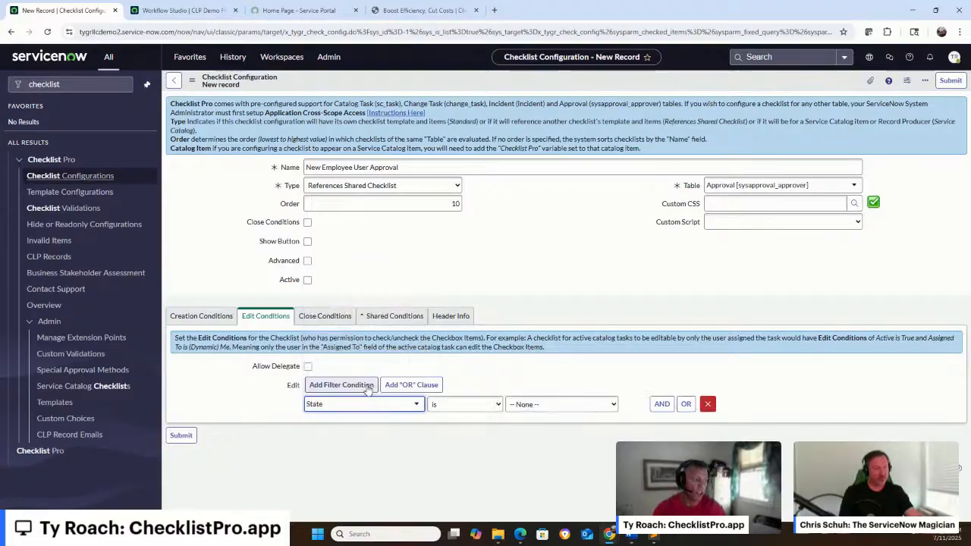
left_click(531, 403)
left_click(524, 444)
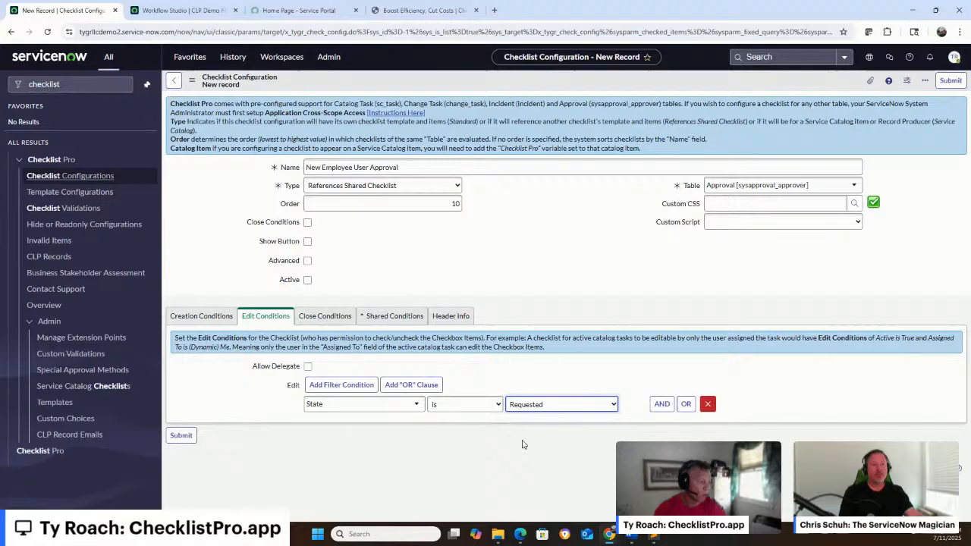
Add a second required edit condition where Approver is (dynamic) Me
left_click(662, 406)
left_click(368, 439)
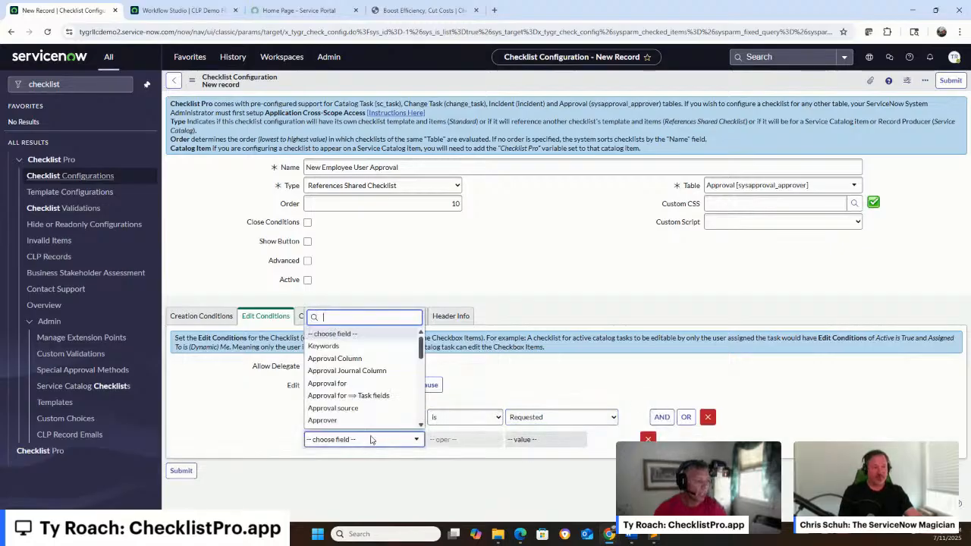
left_click(372, 420)
left_click(478, 439)
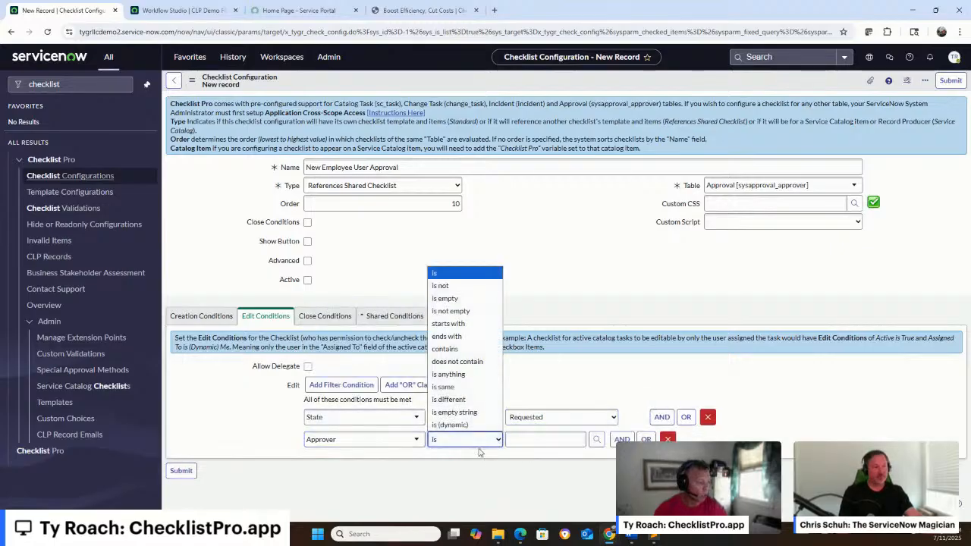
left_click(476, 424)
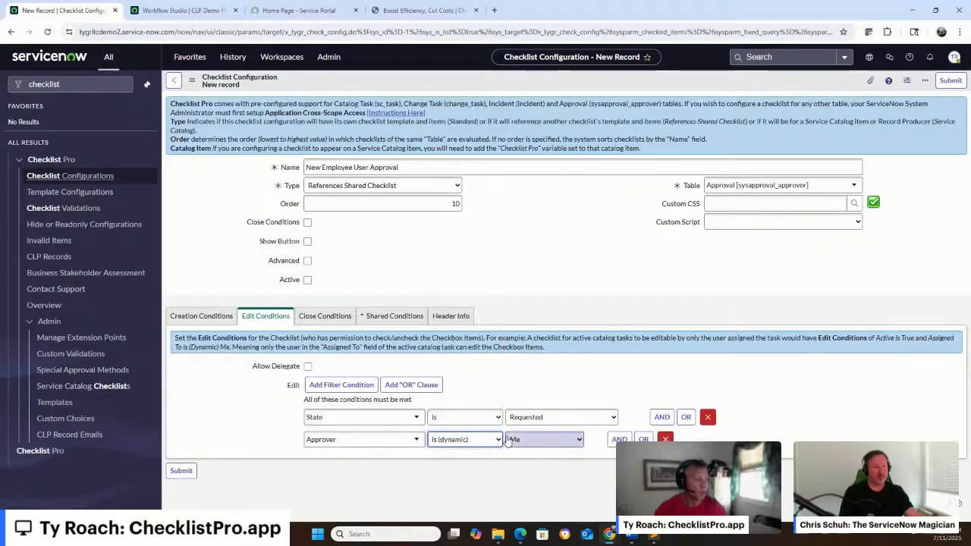
Start the close-check business rule from the Close Conditions instructions and name it CLP sysapproval_approver Close Check
left_click(307, 224)
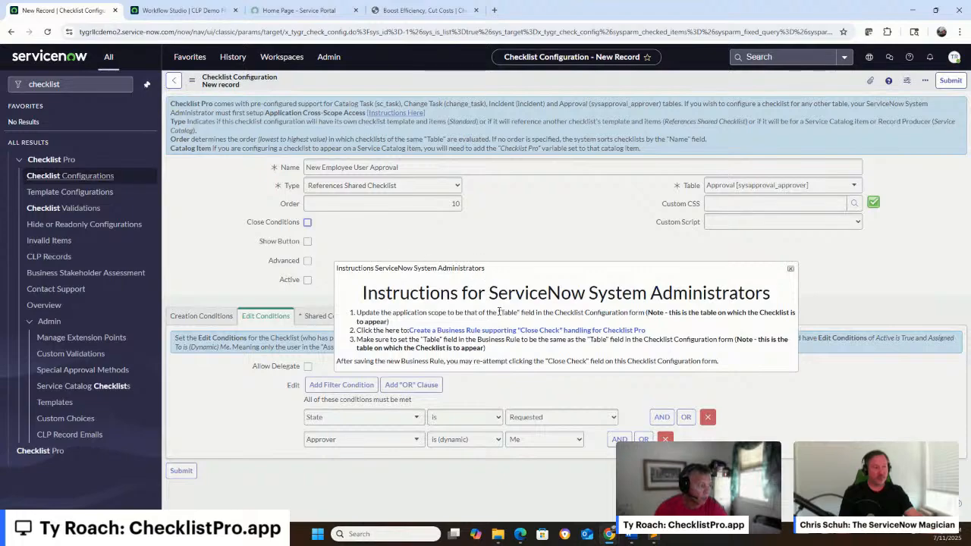
left_click(492, 332)
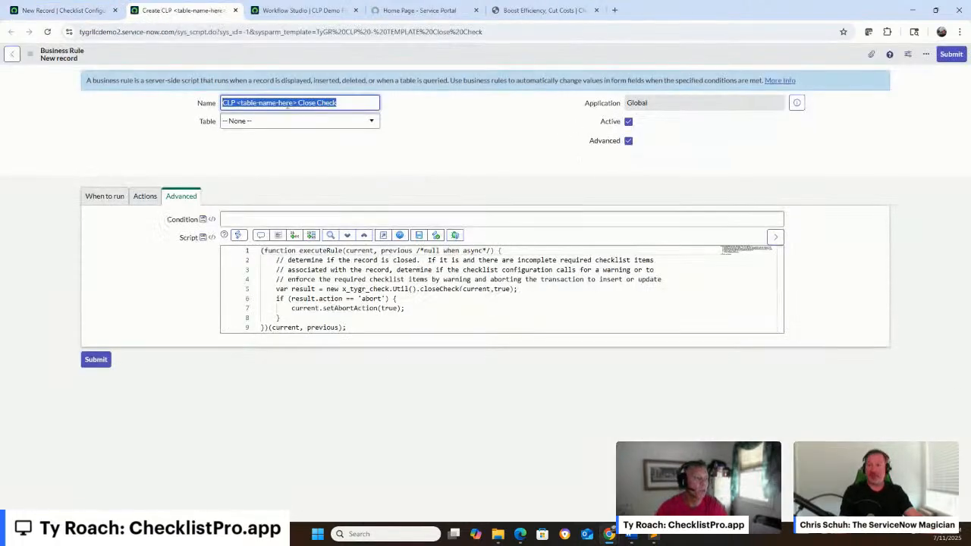
left_click(273, 102)
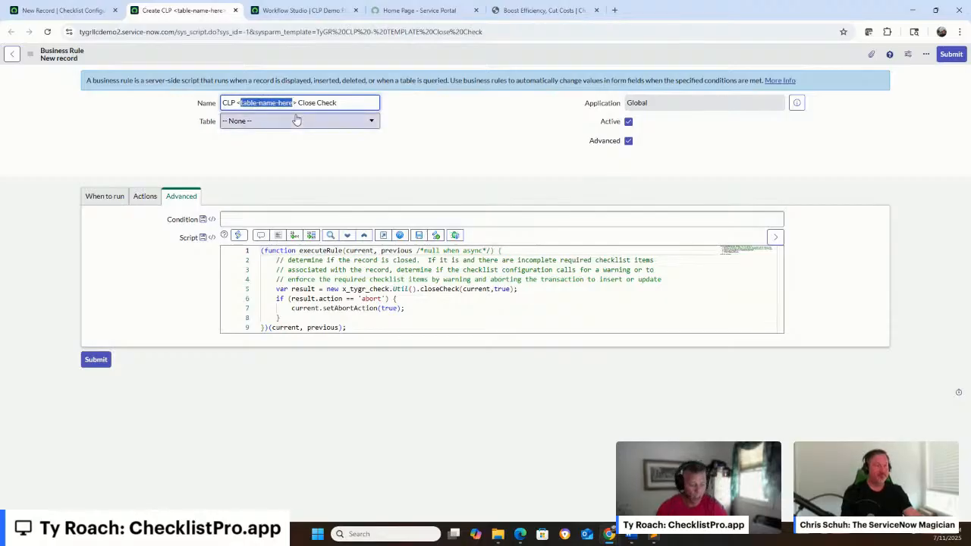
key("BackSpace")
type("sysapproval_app")
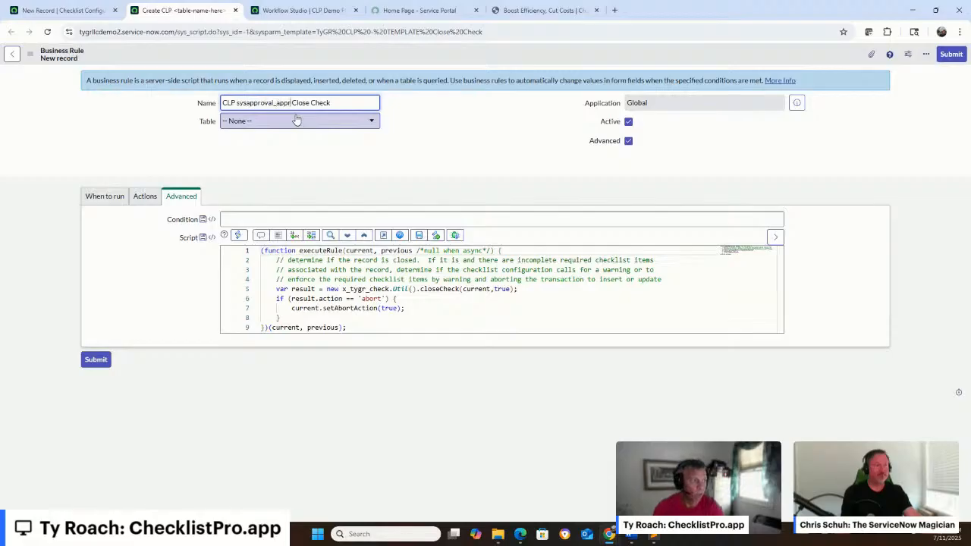
type("rover")
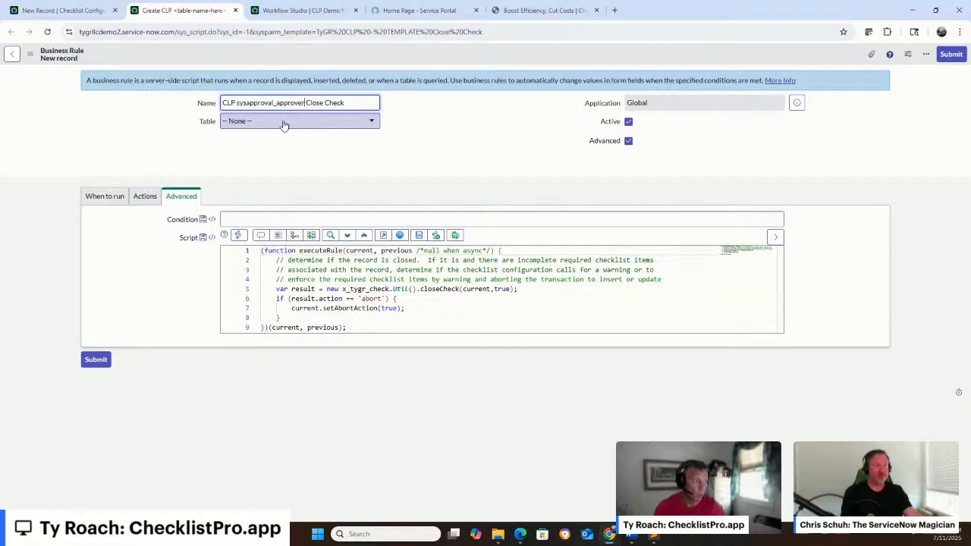
Set the business rule's table to Approval [sysapproval_approver] and submit the rule
left_click(284, 121)
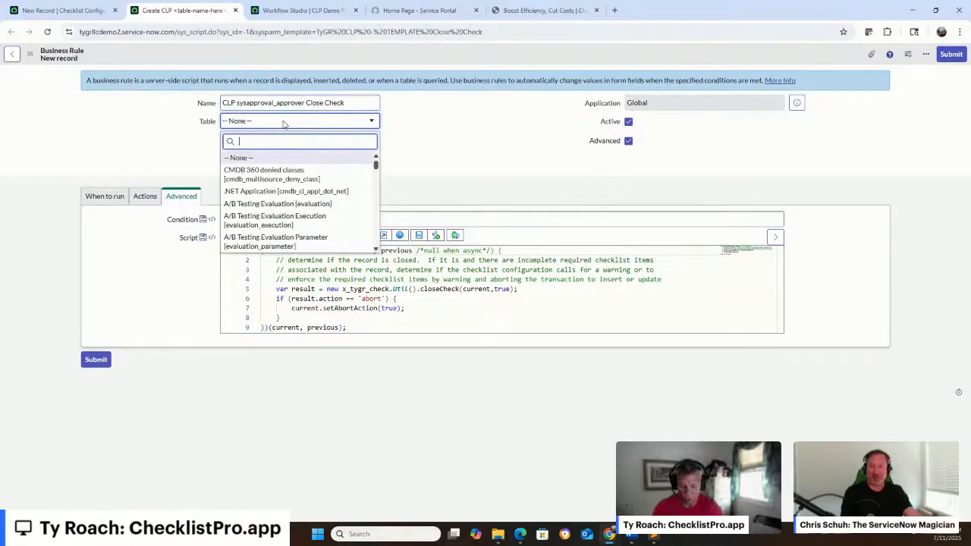
type("sysapproval_")
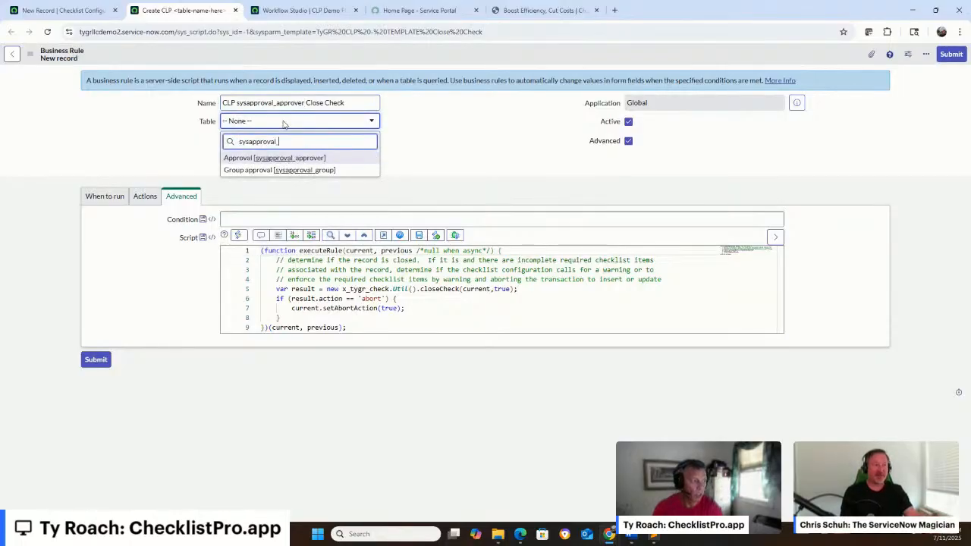
type("app")
left_click(275, 158)
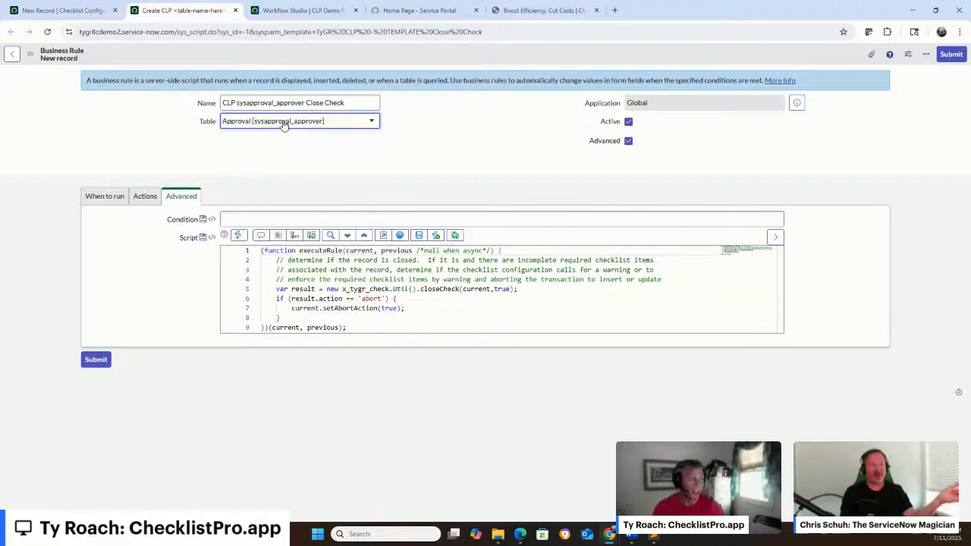
left_click(96, 361)
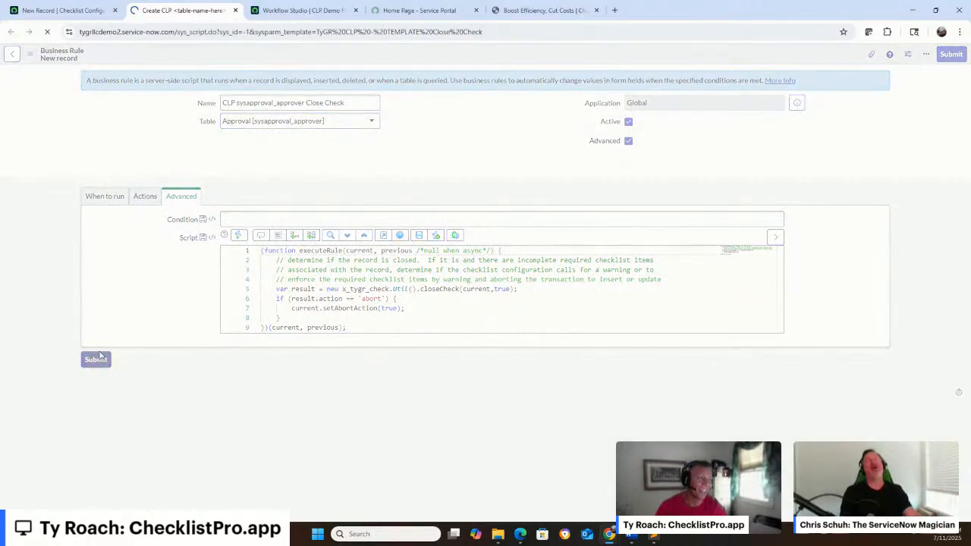
Return to the checklist configuration, enable Close Conditions and turn on Enforce
left_click(236, 11)
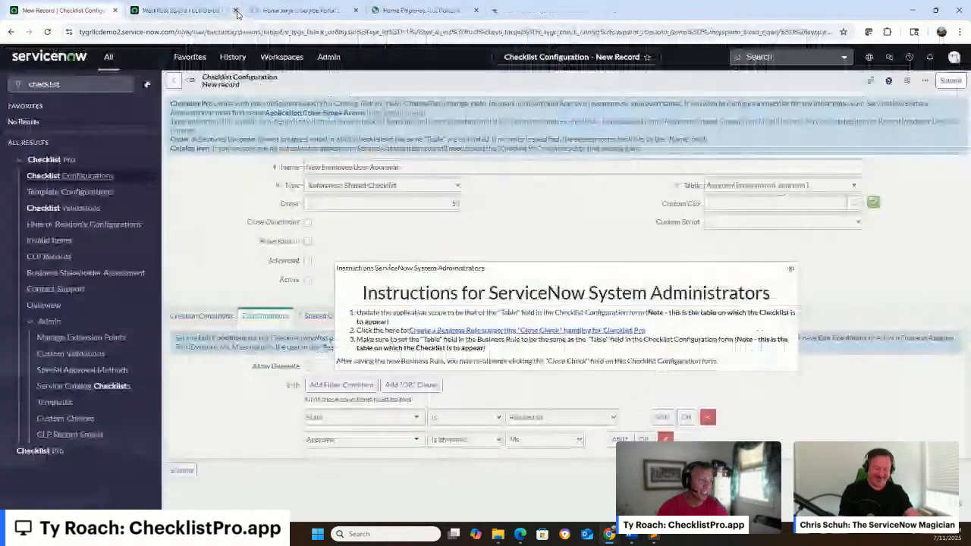
left_click(790, 270)
left_click(307, 223)
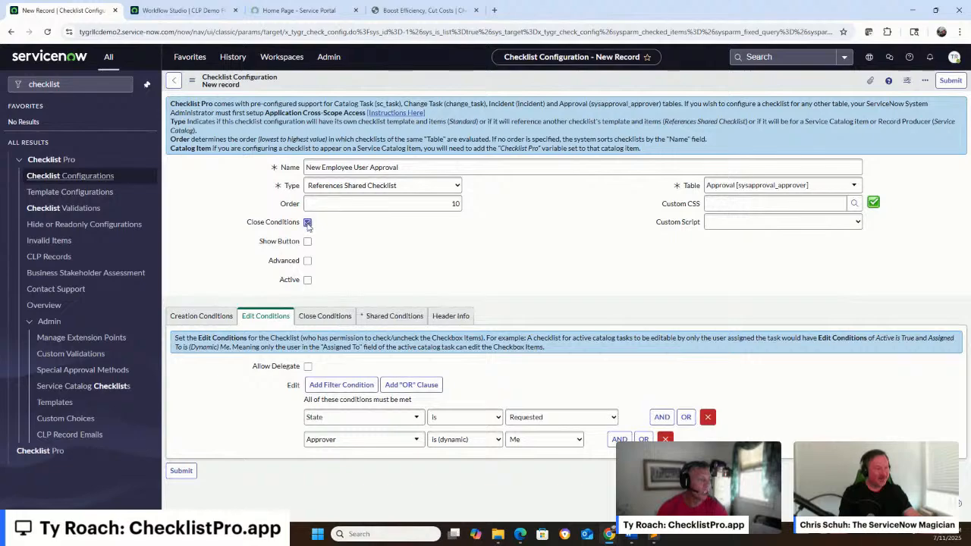
left_click(324, 319)
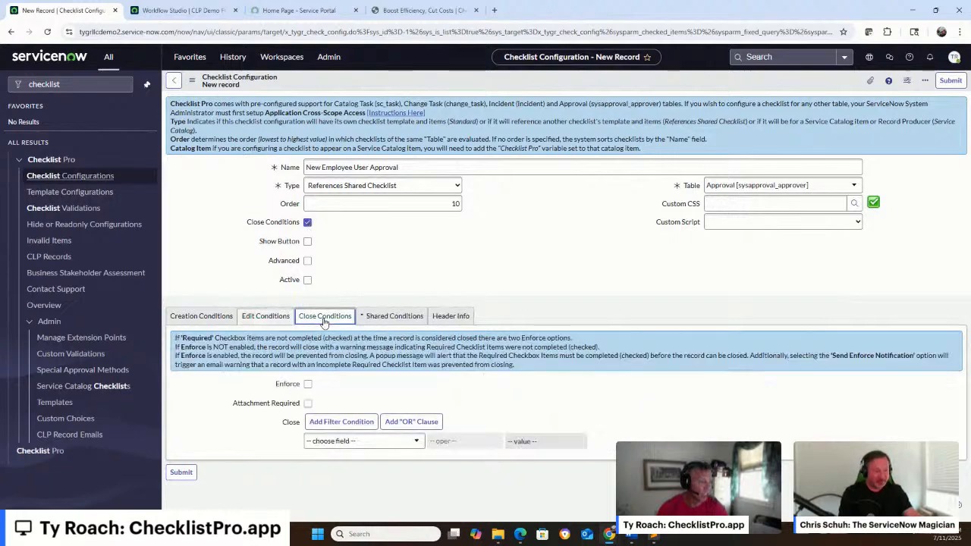
left_click(308, 384)
Set the close condition so State is not Requested
left_click(333, 441)
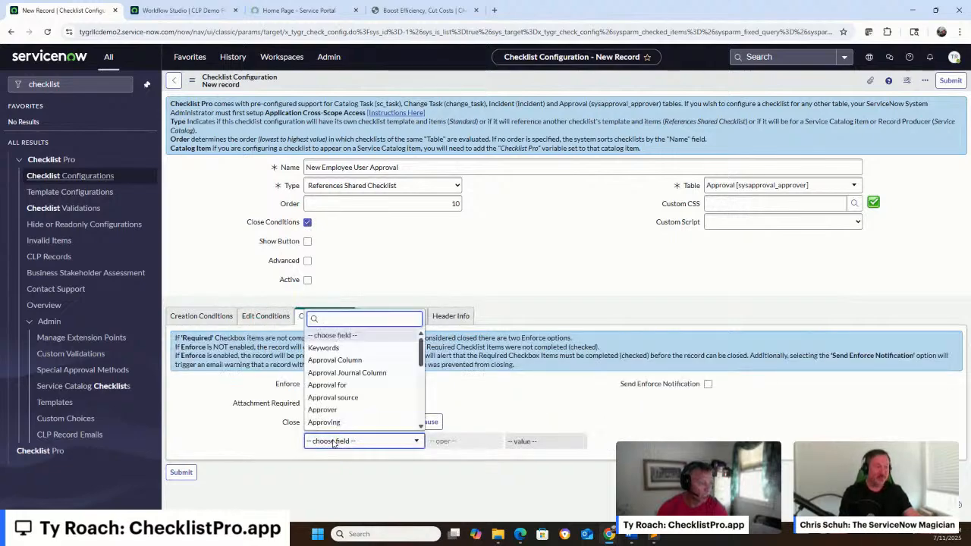
scroll(349, 429, "down", 1)
type("state")
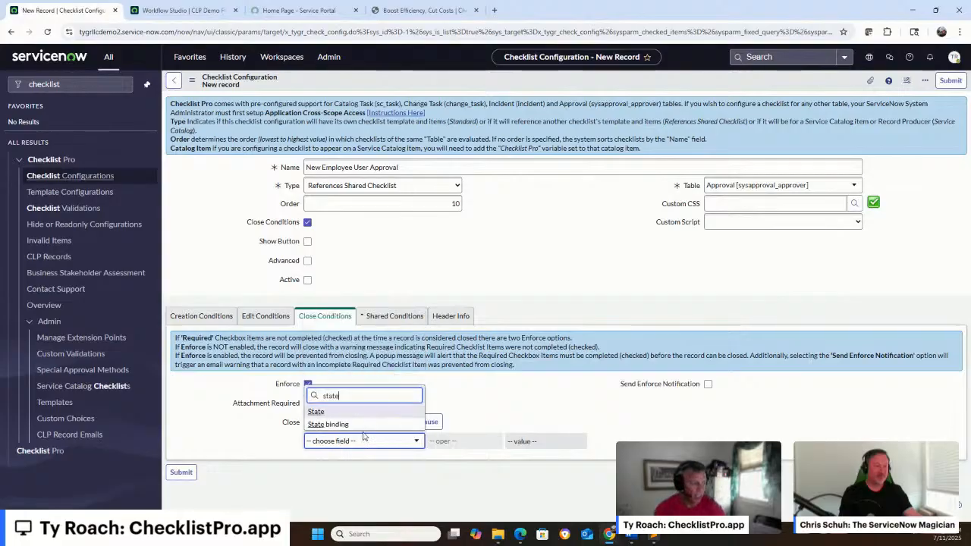
left_click(337, 414)
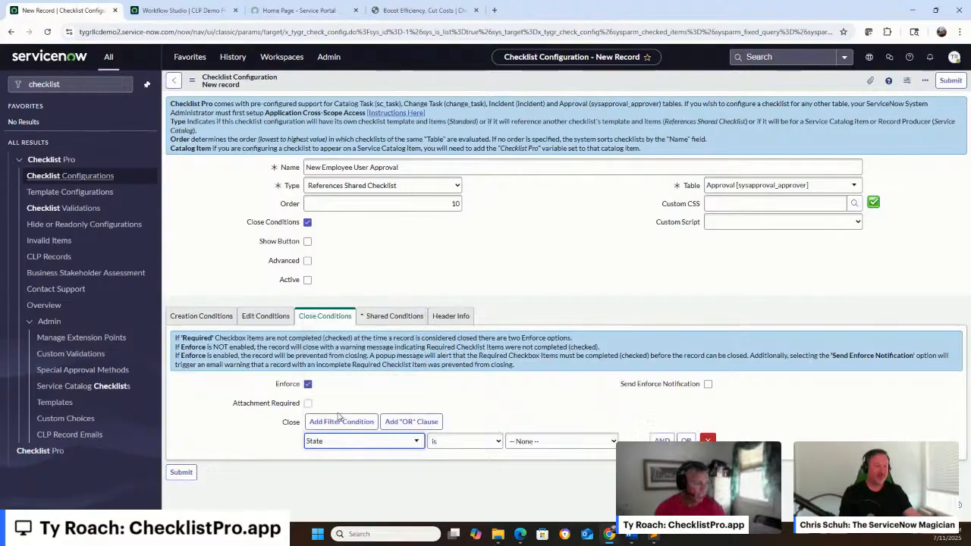
left_click(488, 446)
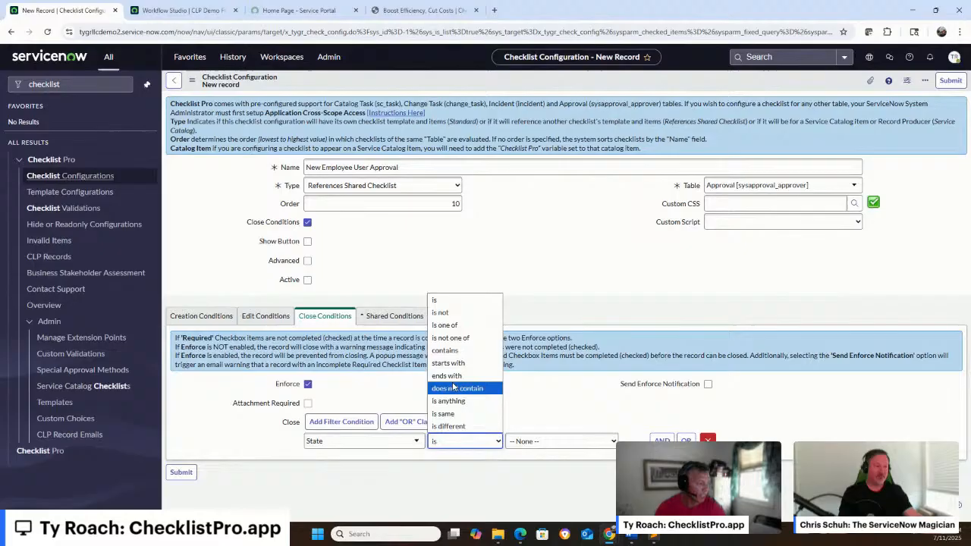
left_click(464, 315)
left_click(529, 441)
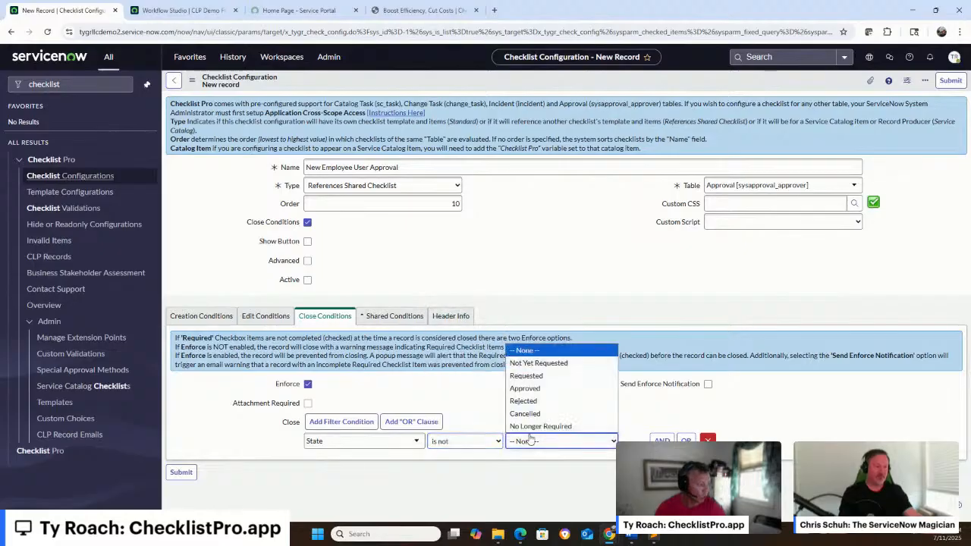
left_click(535, 380)
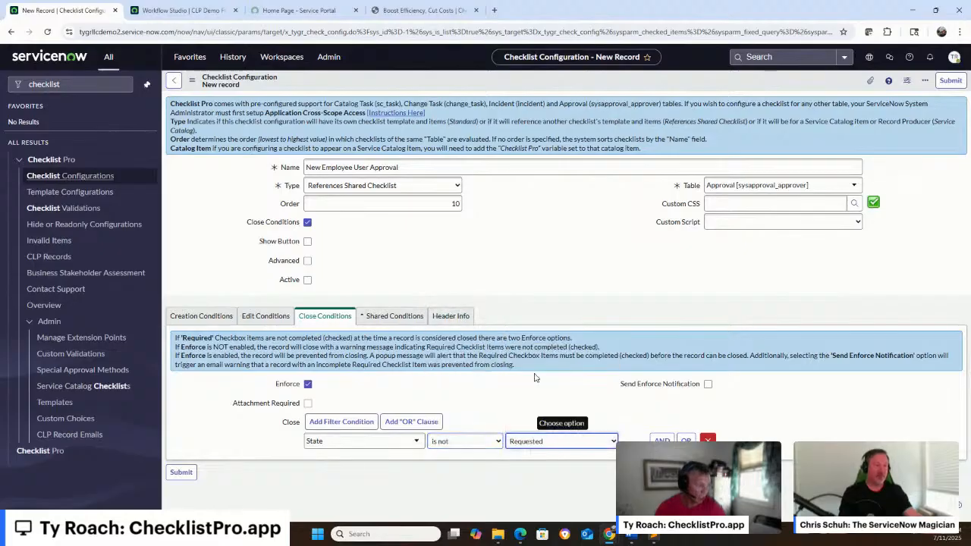
In the shared conditions, set the Shared Table to Group approval [sysapproval_group]
left_click(402, 317)
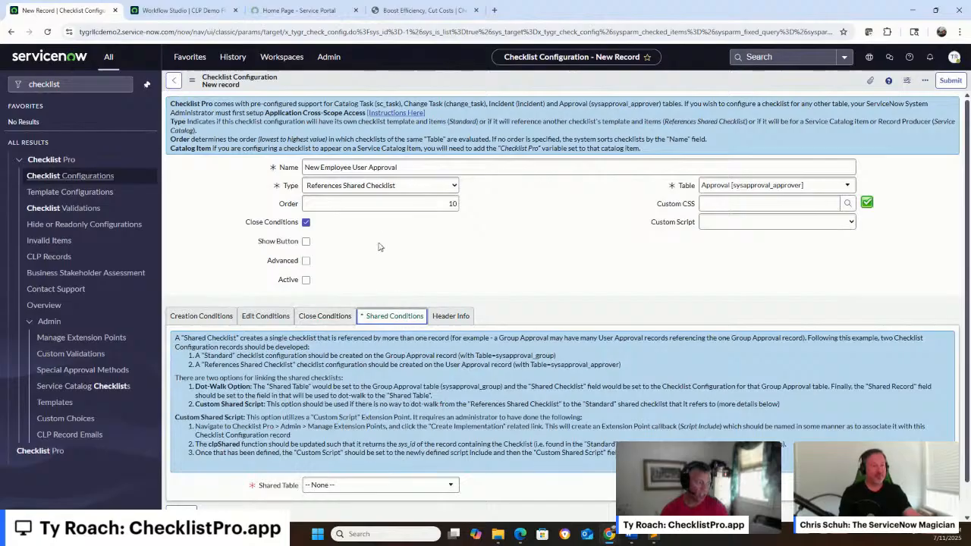
scroll(391, 241, "down", 1)
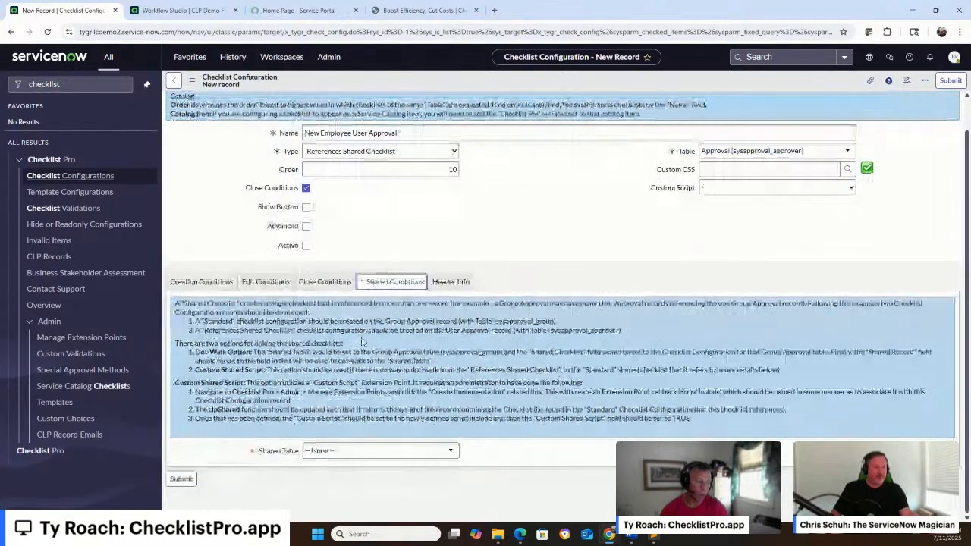
left_click(331, 455)
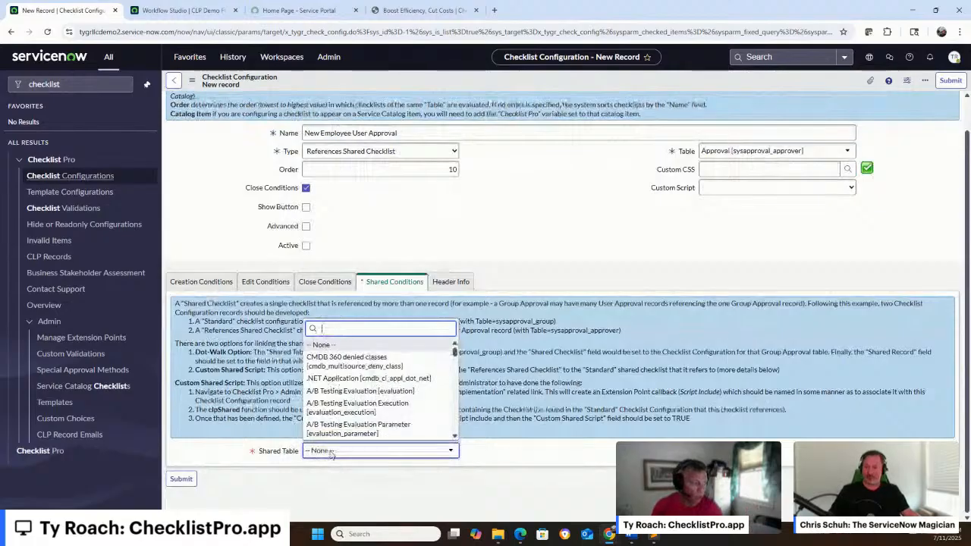
type("sysapproval_g")
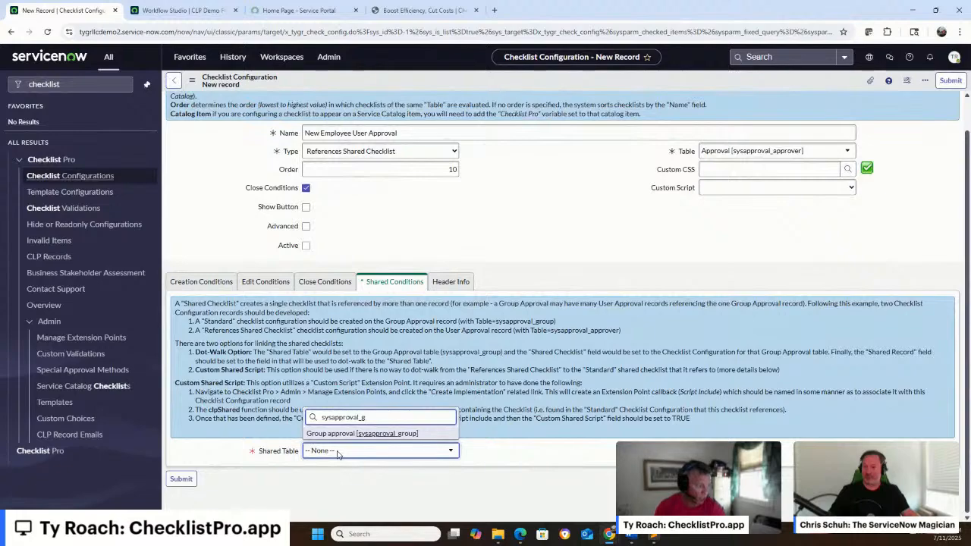
key("Return")
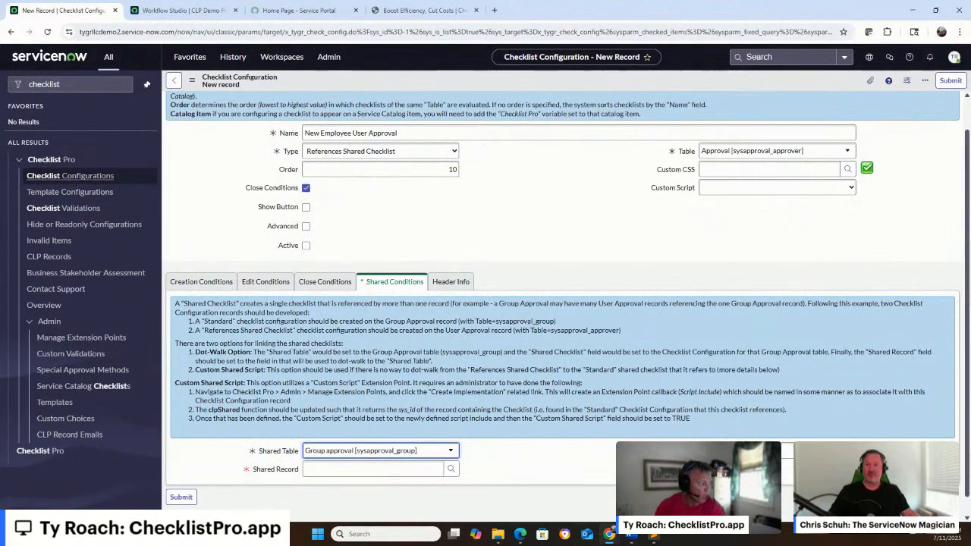
Choose New Employee Group Approval as the shared checklist and the Group field as the Shared Record
left_click(450, 468)
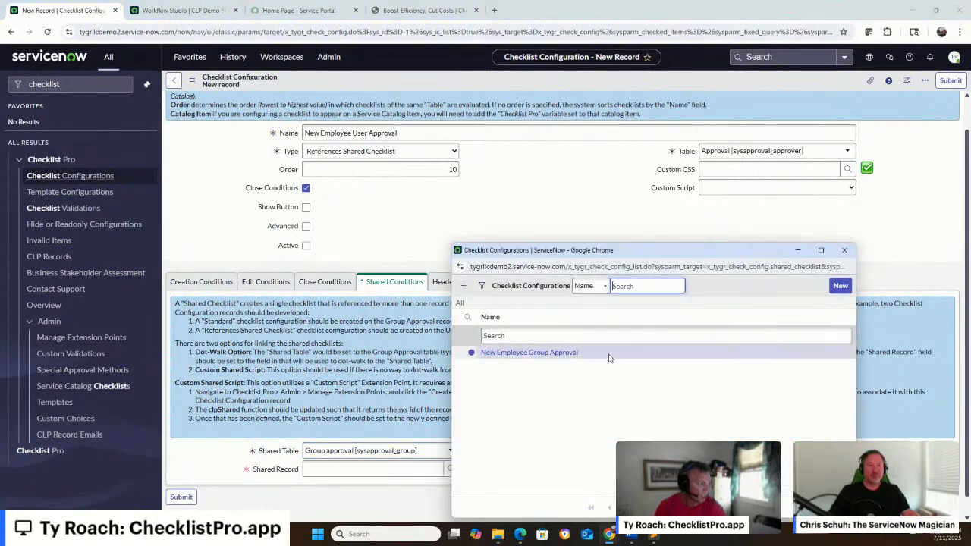
left_click(569, 355)
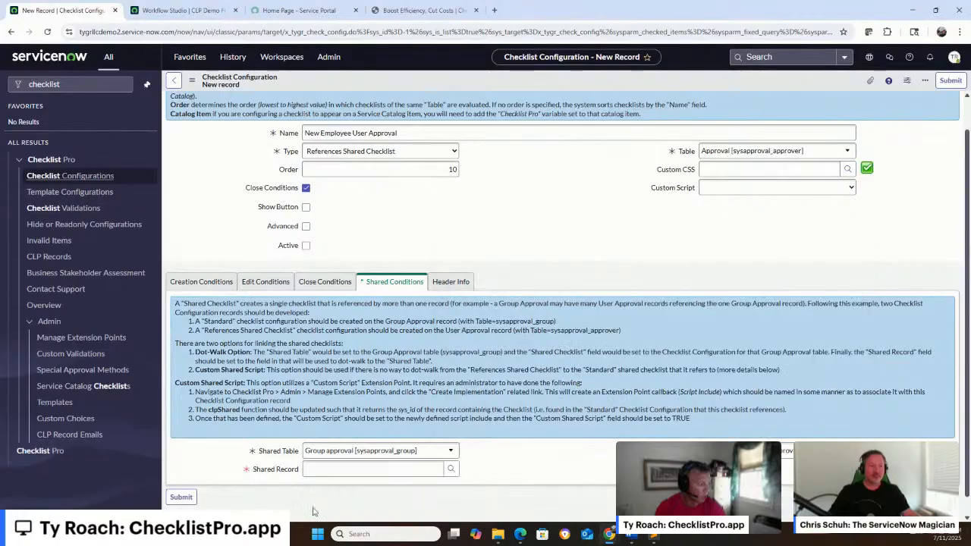
left_click(451, 469)
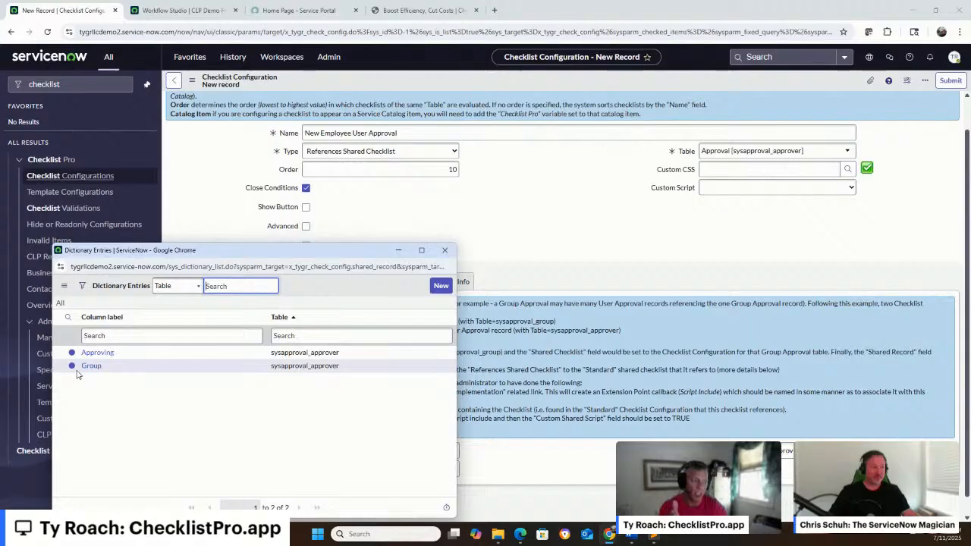
left_click(91, 366)
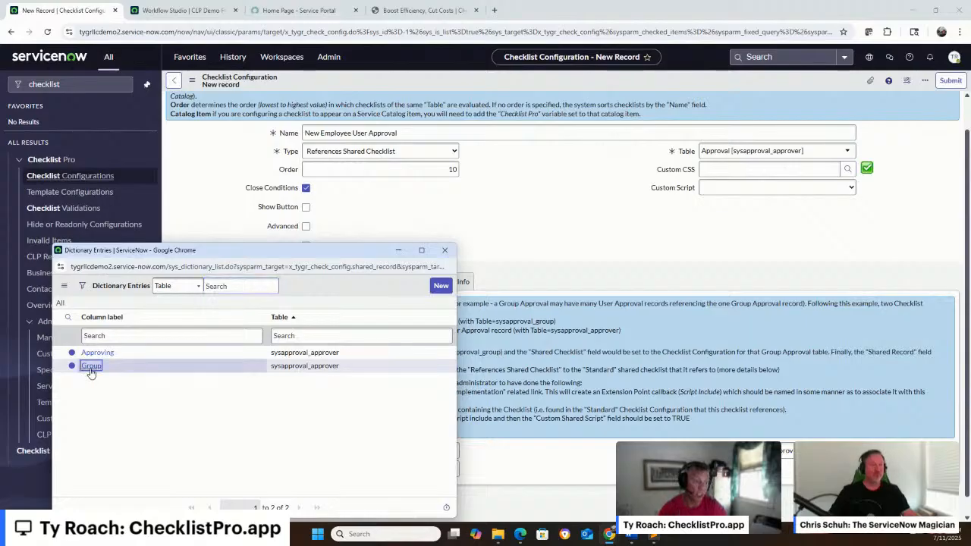
Make the New Employee User Approval checklist configuration active and submit the new record
left_click(305, 247)
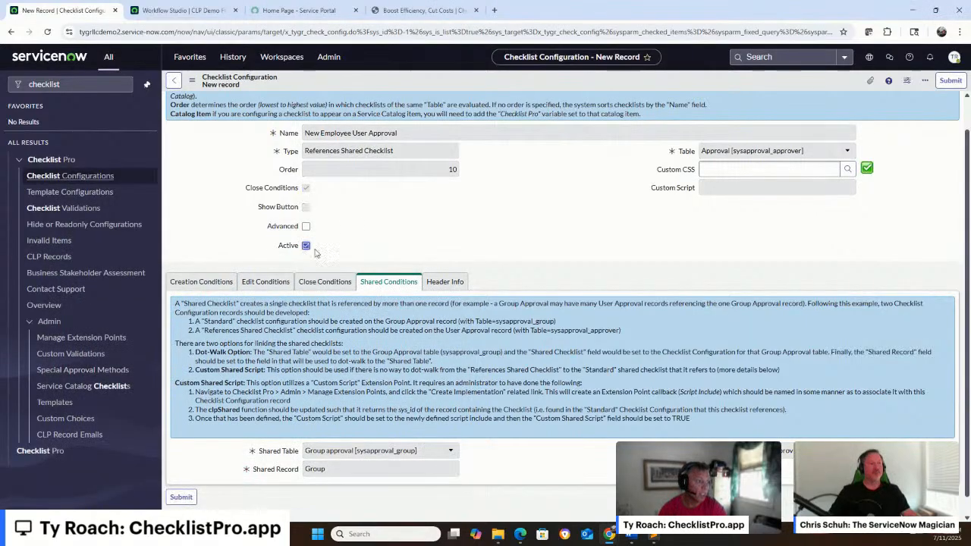
left_click(955, 83)
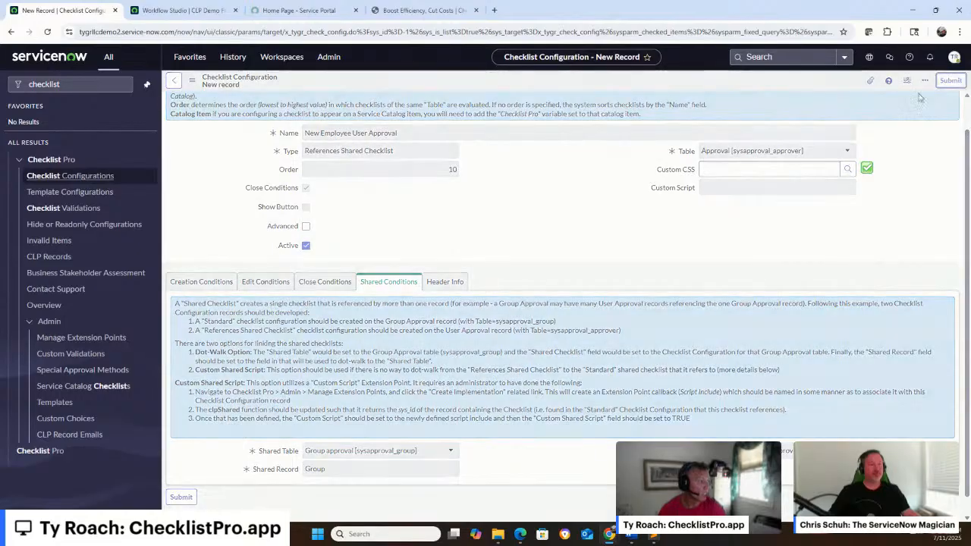
Go to the Service Portal, search for "onboard" and open the Onboard catalog item
left_click(298, 9)
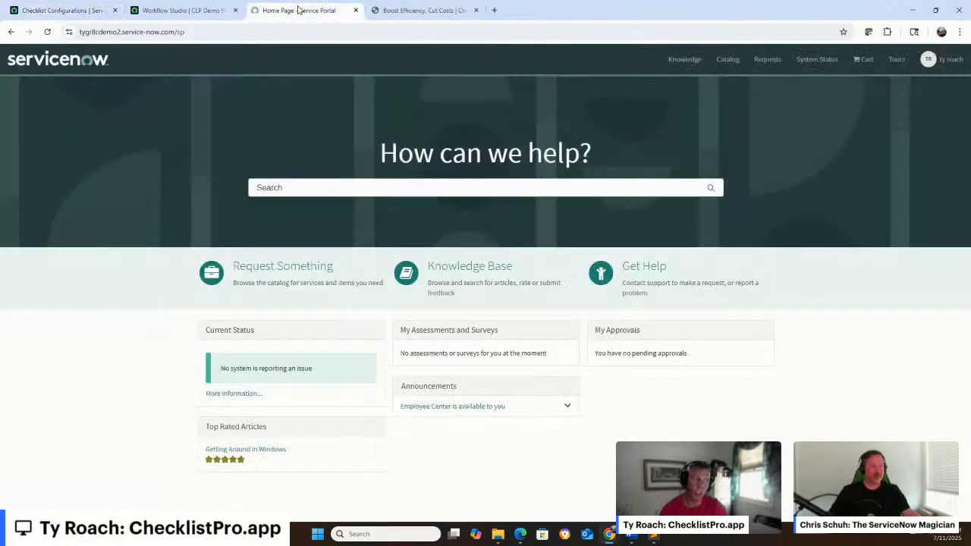
left_click(307, 188)
type("onbo")
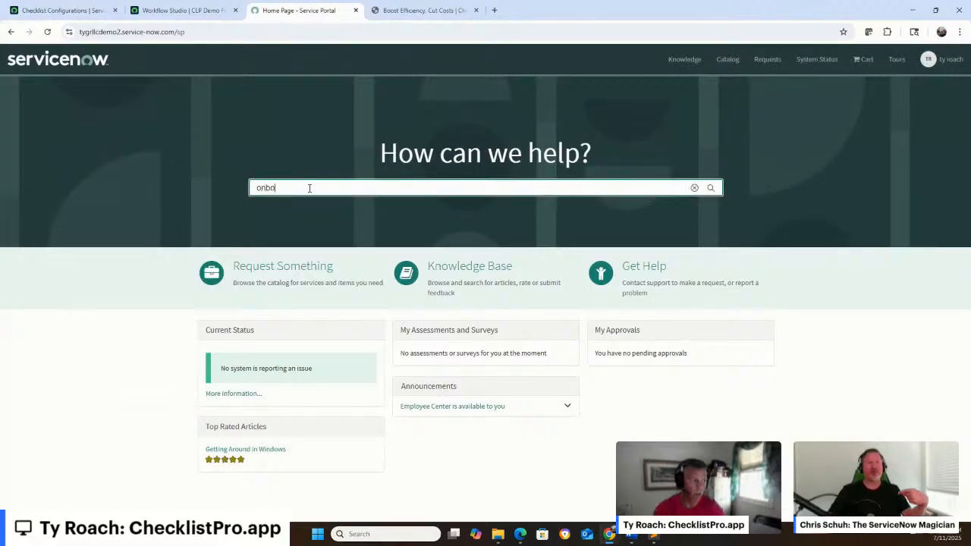
type("ard")
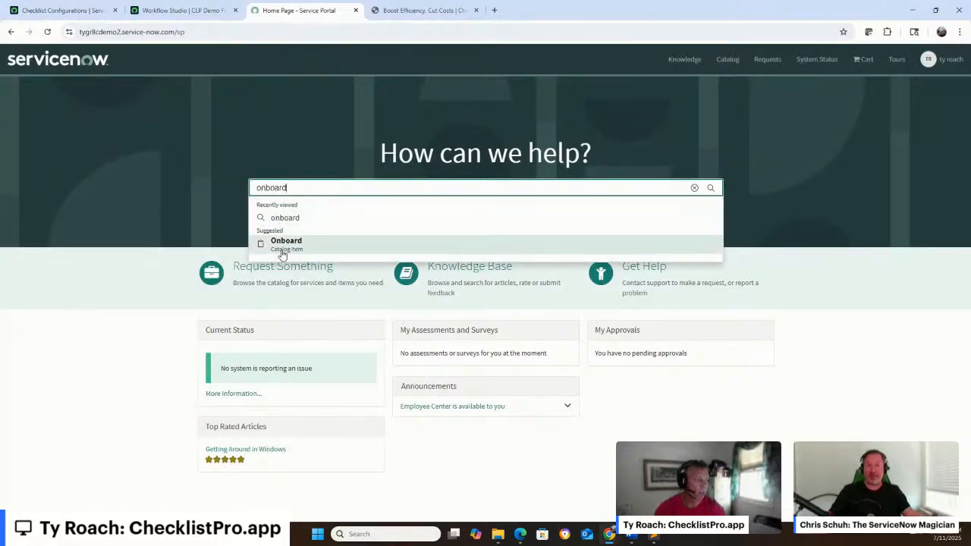
left_click(281, 241)
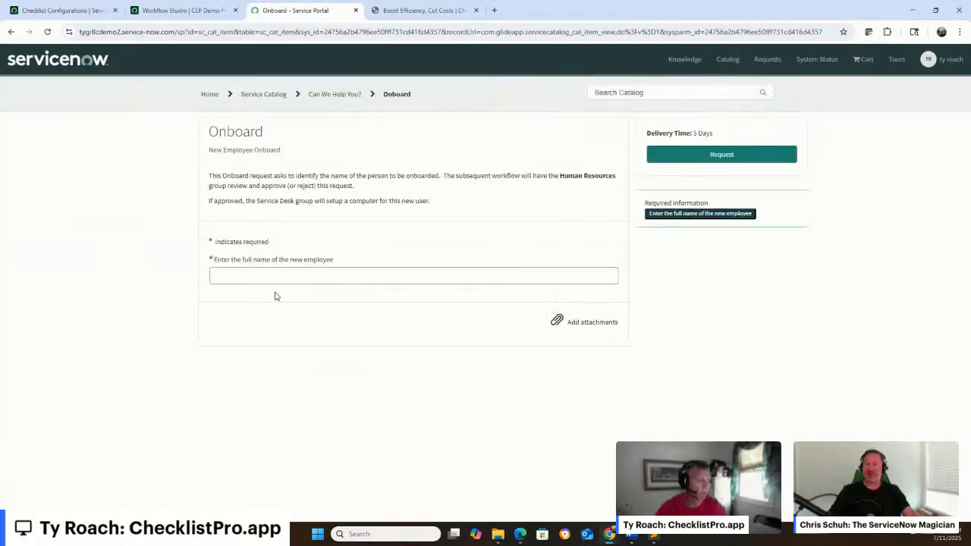
Enter the new employee's full name in the Onboard form, submit the request and confirm it for the default requester
left_click(278, 274)
type("John")
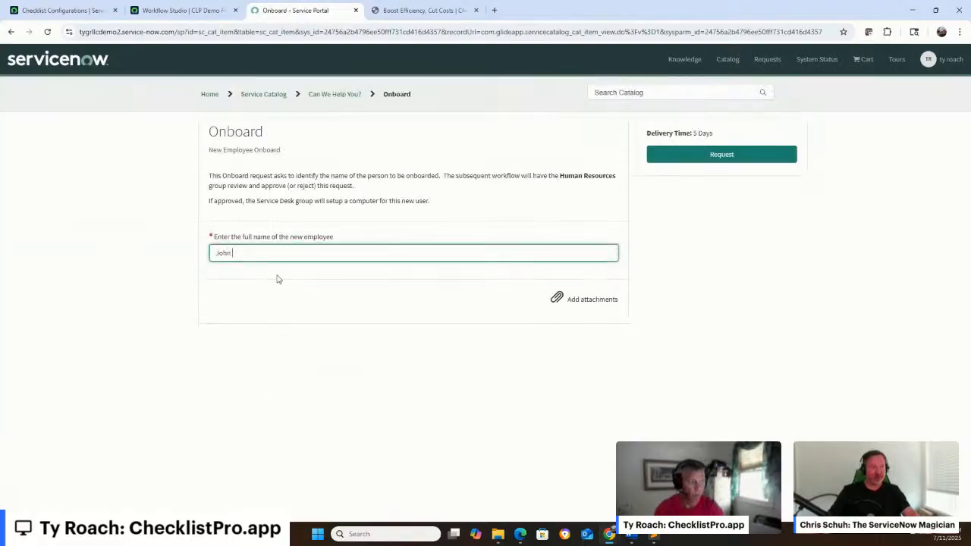
type(" DO")
key("BackSpace")
type("oe")
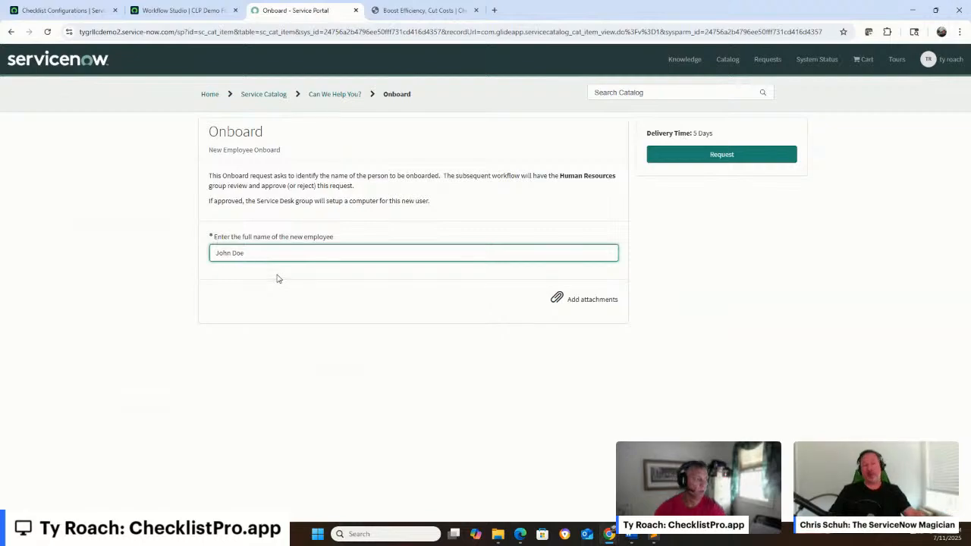
left_click(717, 156)
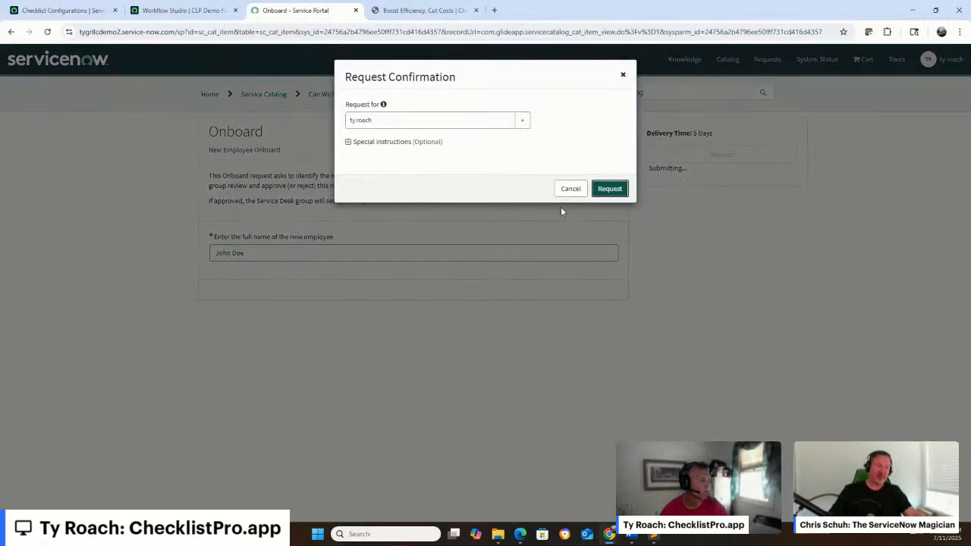
left_click(609, 189)
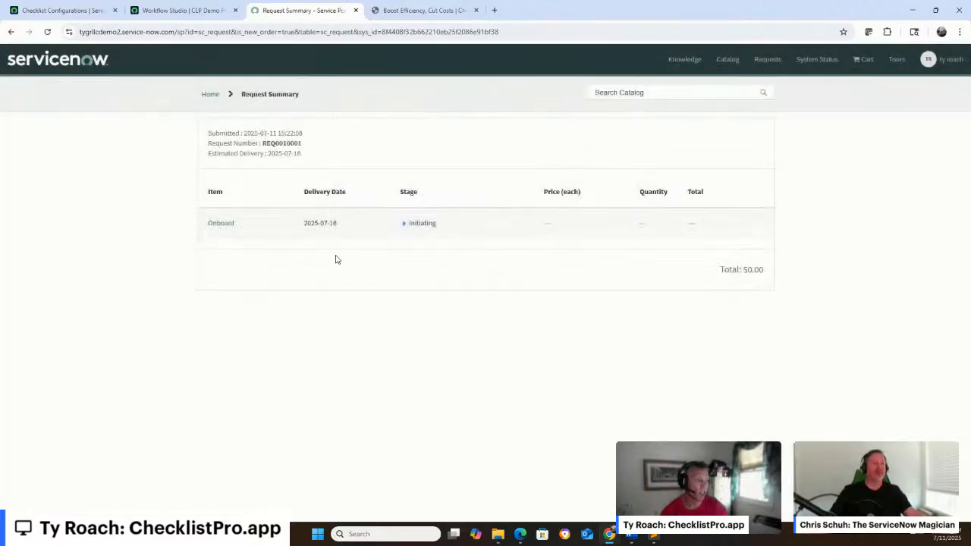
Open the submitted Onboard item and copy the first approver's name listed in the system work note
left_click(220, 224)
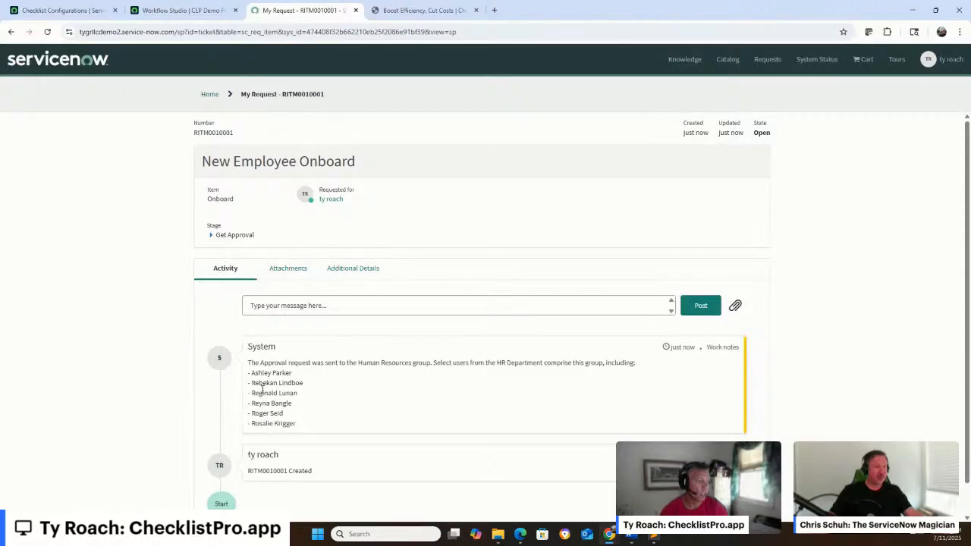
left_click_drag(251, 372, 292, 372)
key("ctrl+c")
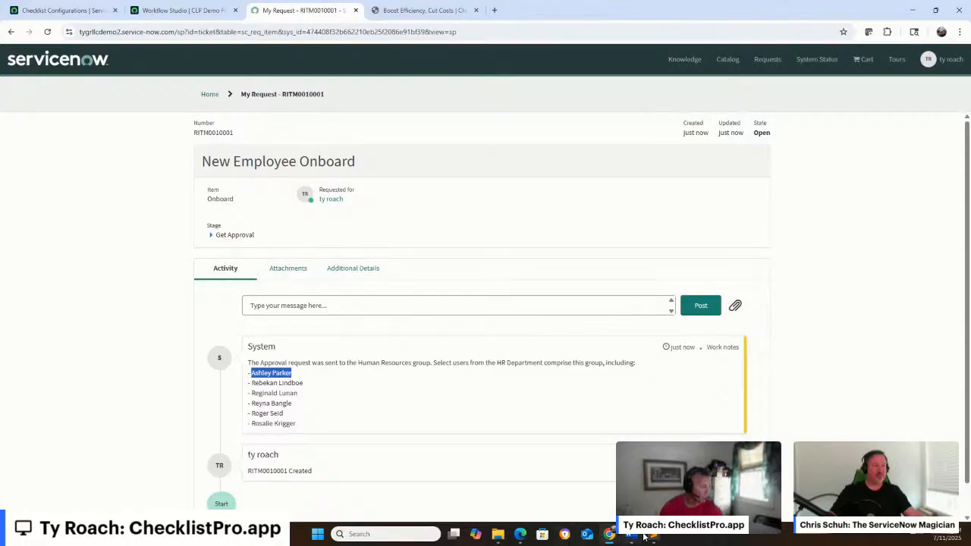
mouse_move(643, 537)
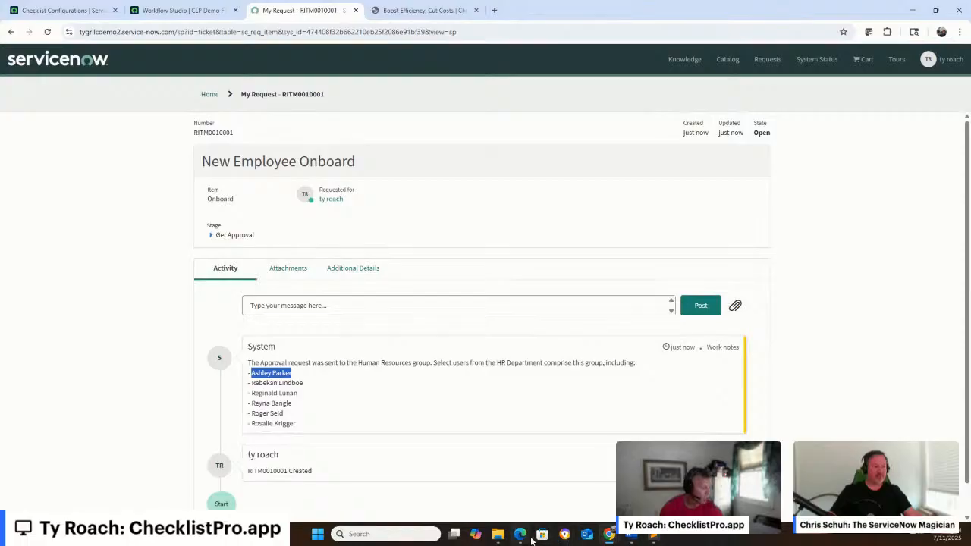
Switch to the admin session in Microsoft Edge and impersonate the approver whose name was copied
left_click(521, 536)
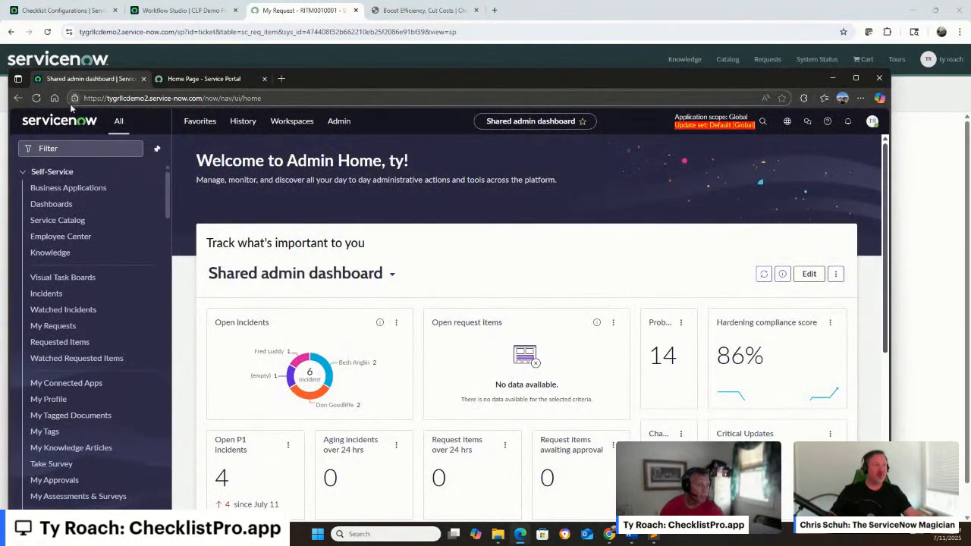
left_click(873, 124)
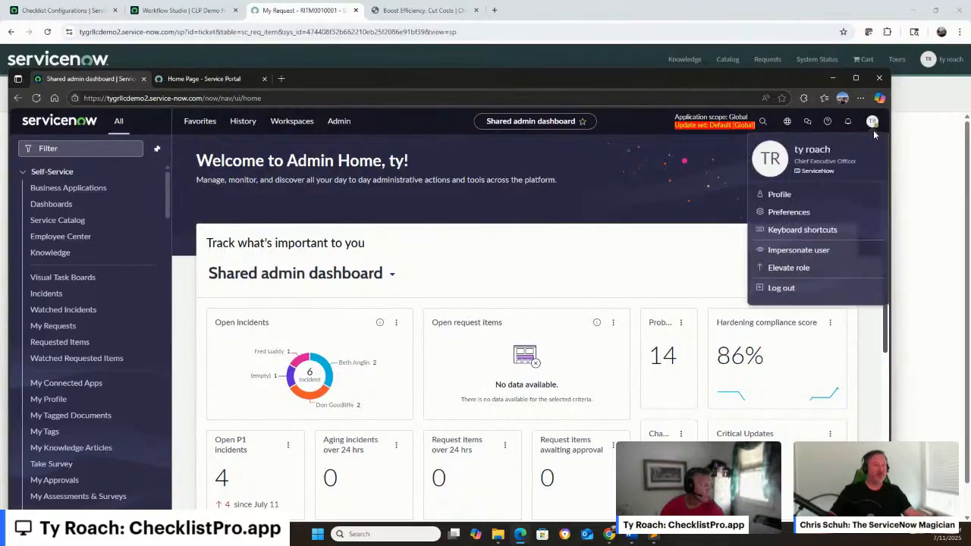
left_click(798, 249)
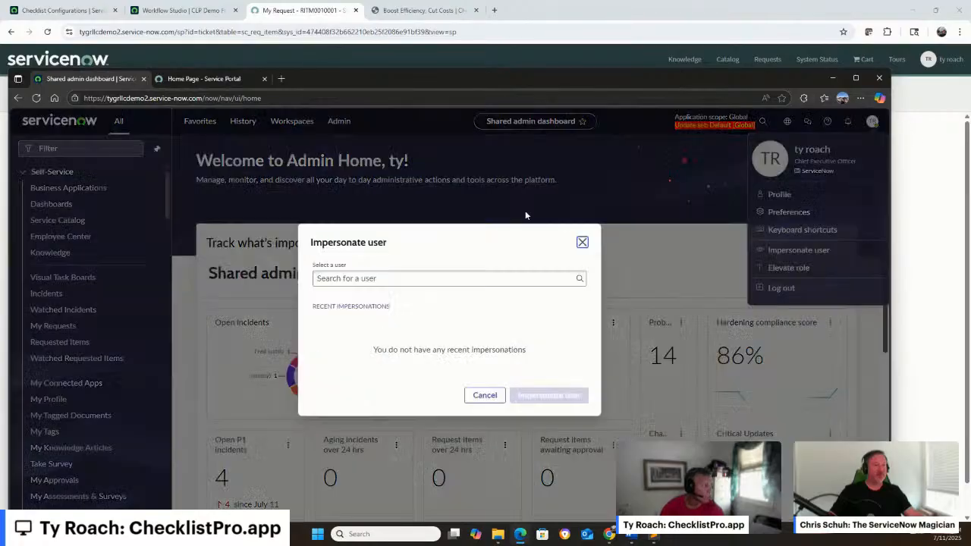
left_click(346, 264)
key("ctrl+v")
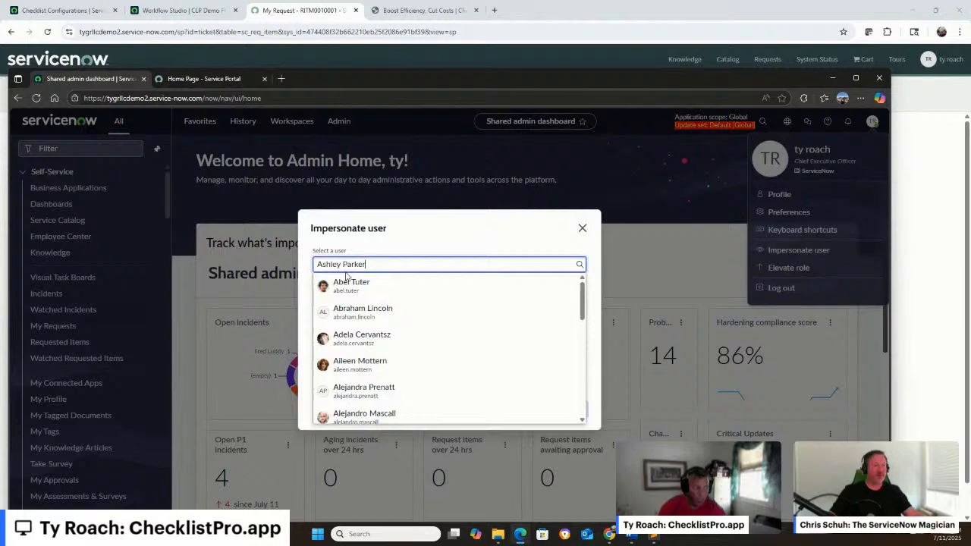
left_click(391, 287)
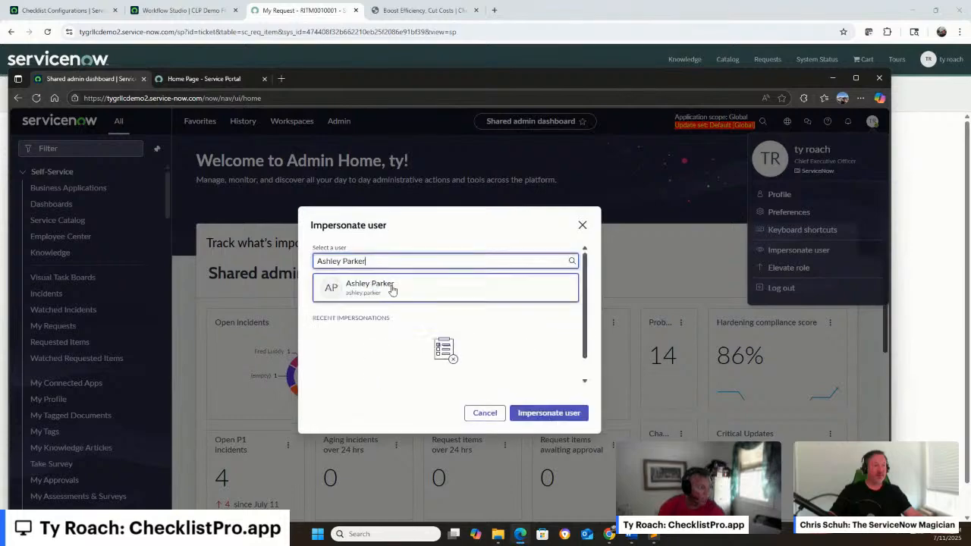
left_click(539, 412)
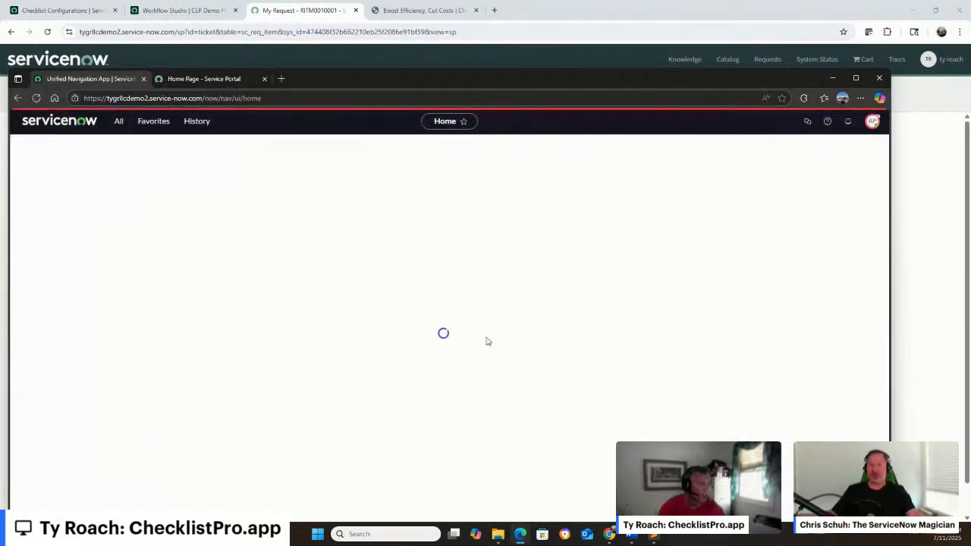
In the impersonated user's Service Portal, open the pending New Employee Onboard approval
left_click(209, 82)
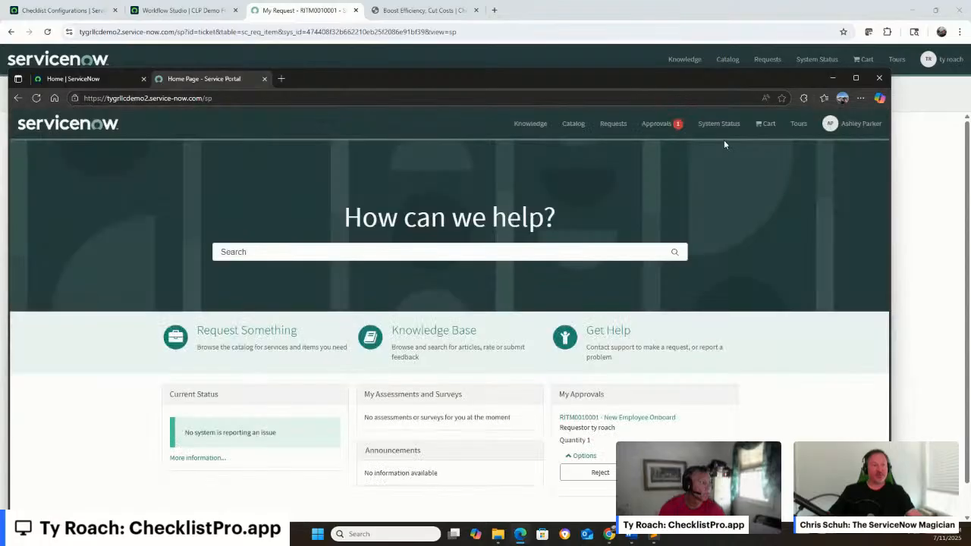
left_click(666, 137)
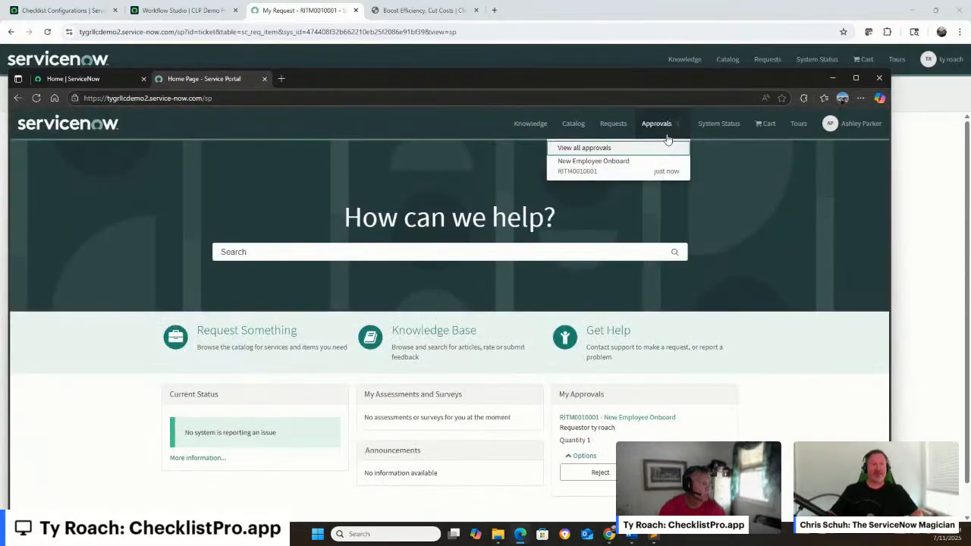
left_click(617, 170)
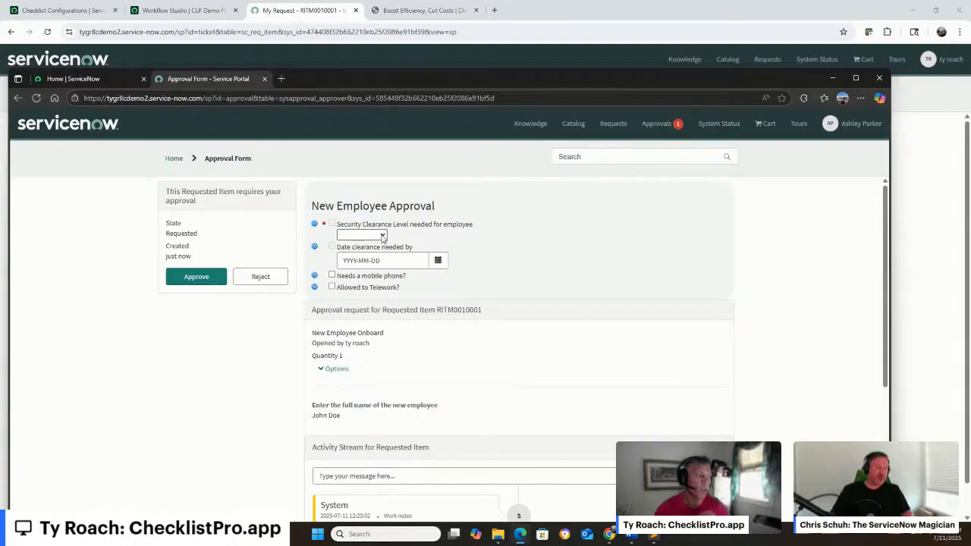
View the security clearance level choices without selecting one, and set the date clearance is needed by to 2025-08-31
left_click(383, 236)
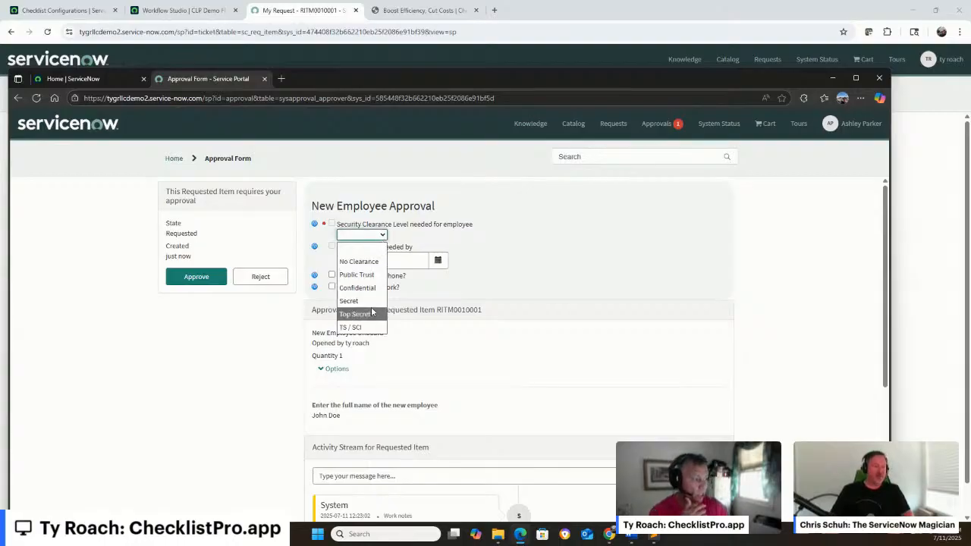
left_click(527, 236)
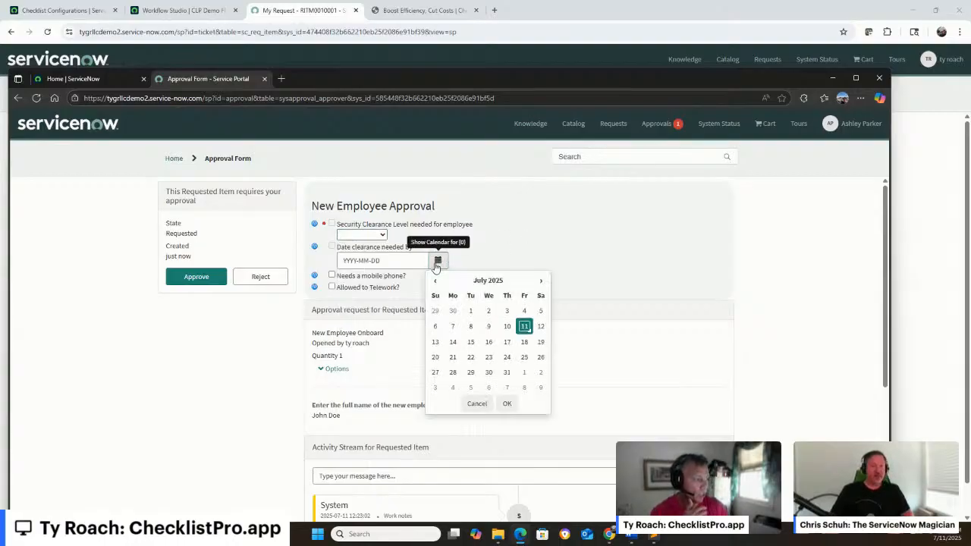
left_click(438, 260)
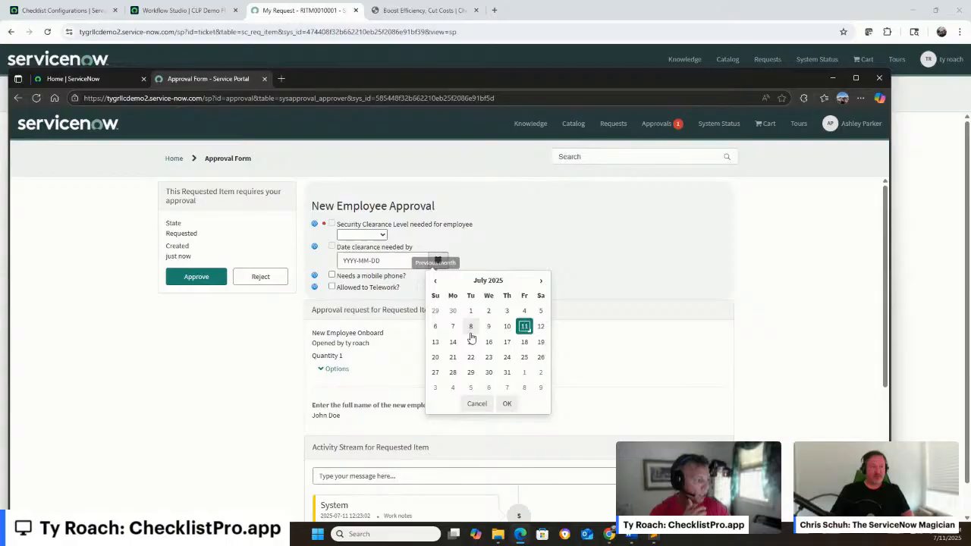
left_click(540, 281)
left_click(437, 386)
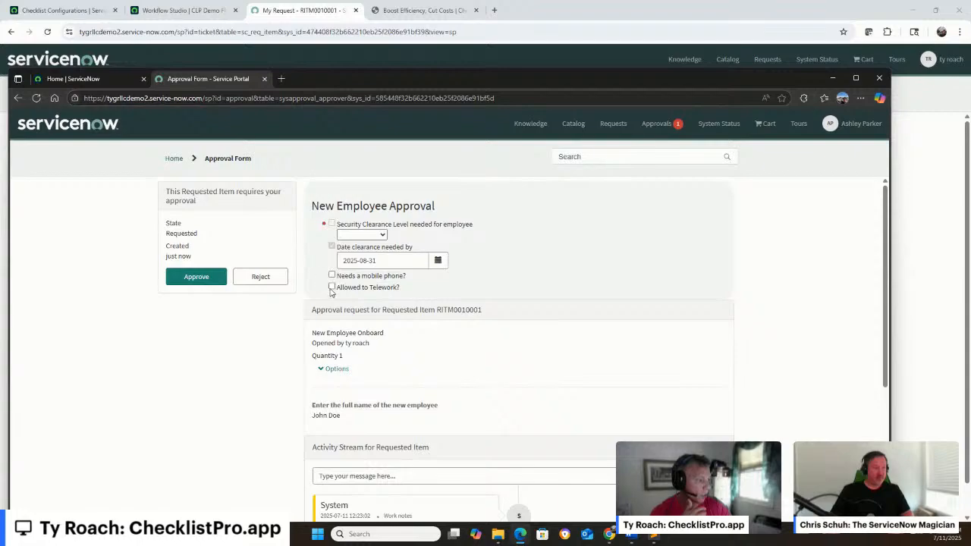
Check Allowed to Telework to view its weekday options and uncheck it again
left_click(331, 288)
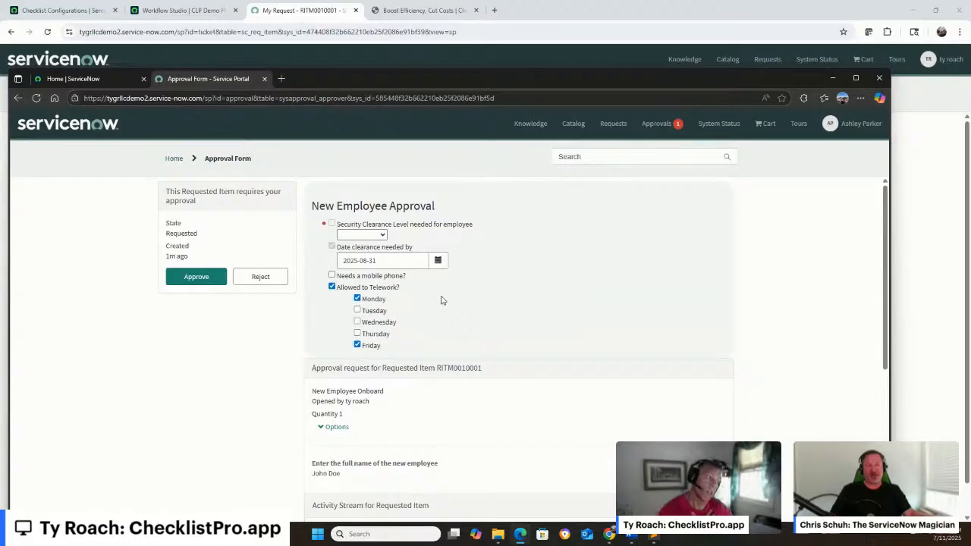
left_click(332, 287)
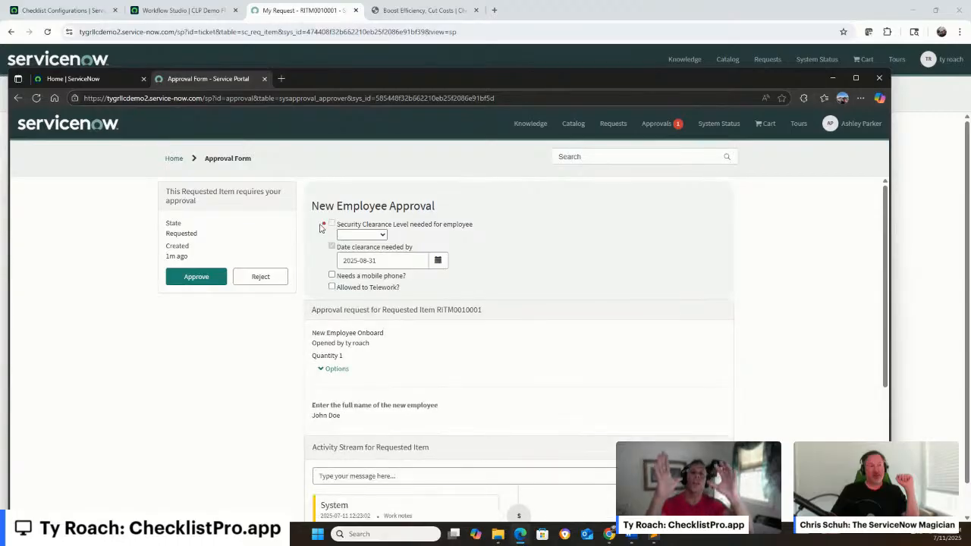
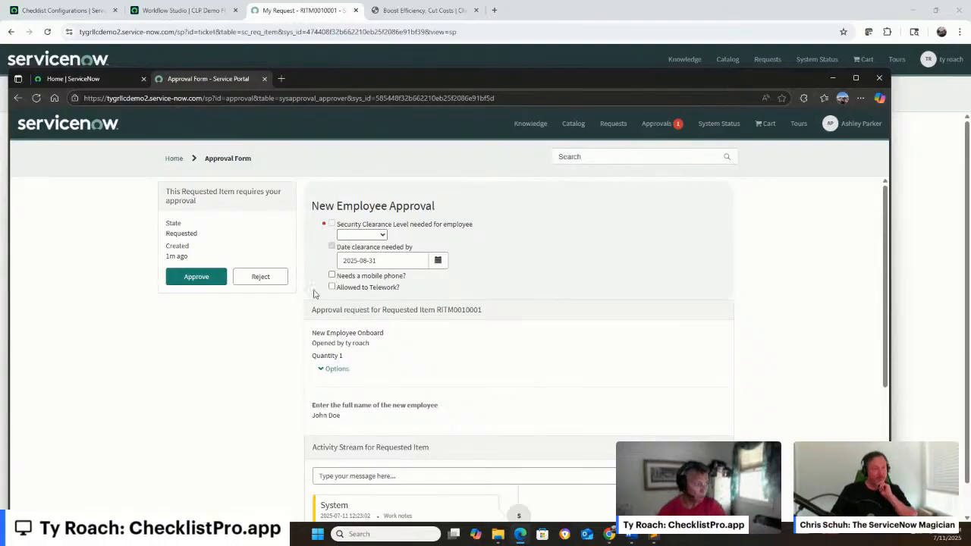
Check Allowed to Telework with Monday and Friday selected, and copy another approver's name from the activity stream work notes
left_click(332, 287)
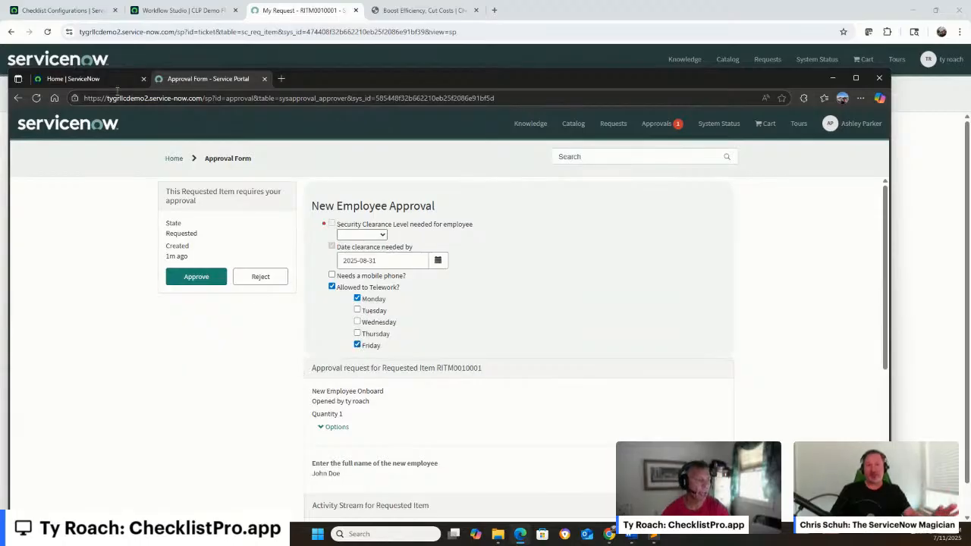
mouse_move(102, 88)
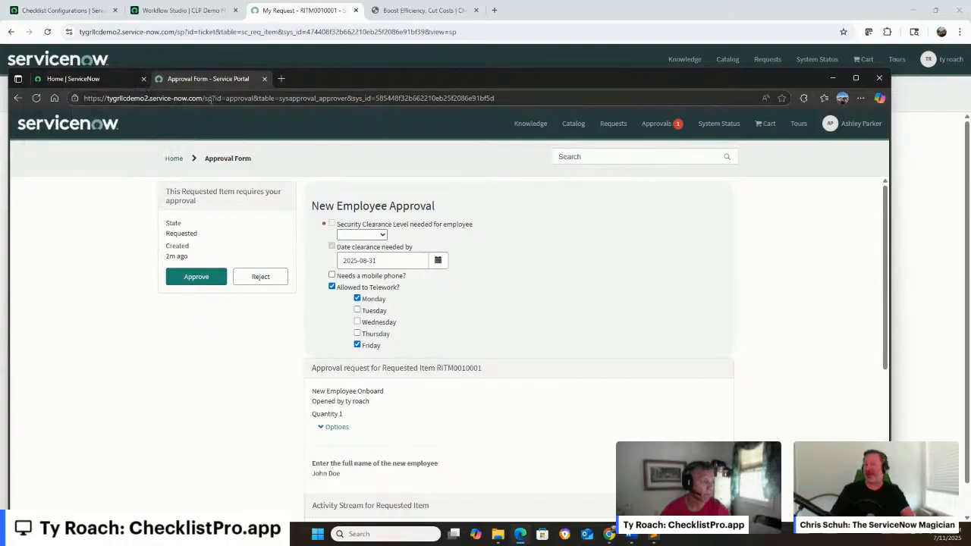
scroll(425, 284, "down", 1)
scroll(293, 242, "down", 4)
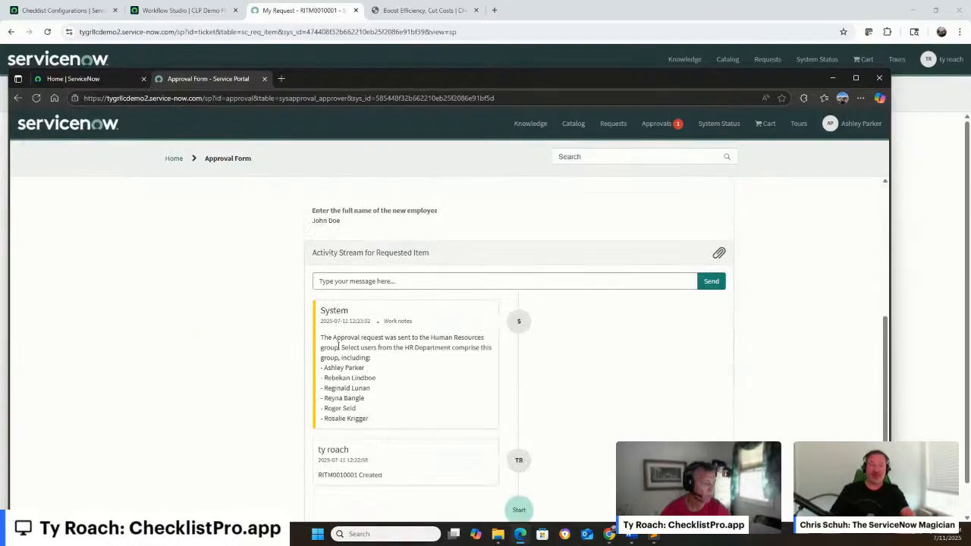
left_click_drag(324, 408, 355, 410)
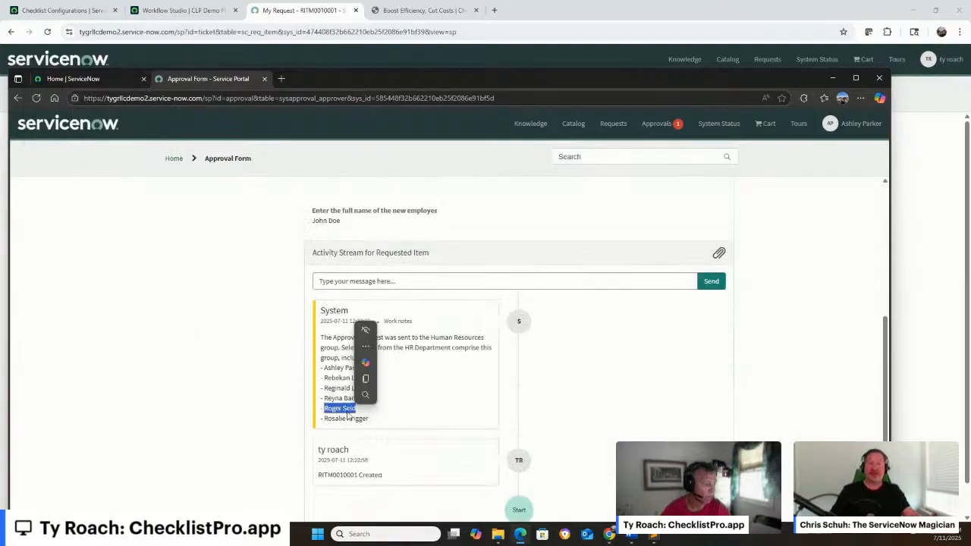
scroll(253, 283, "up", 10)
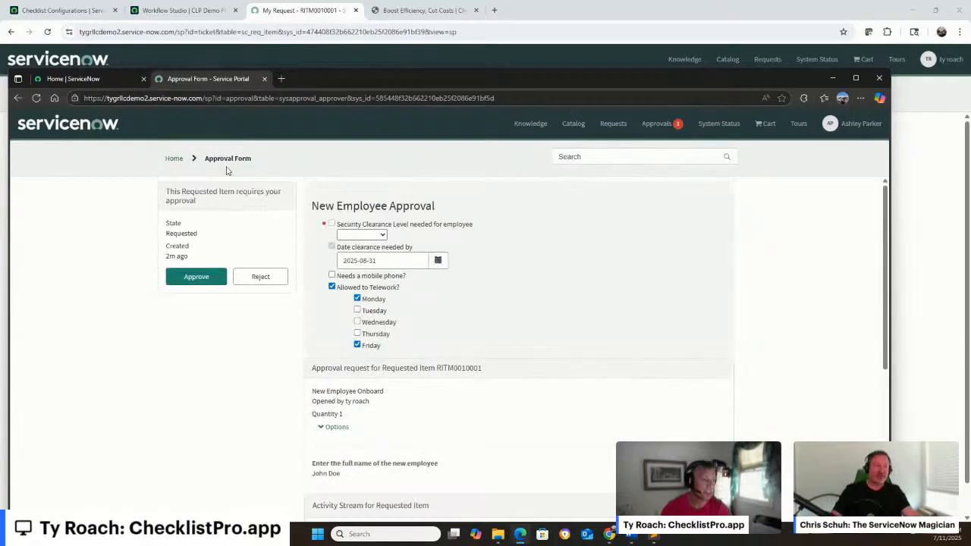
Dismiss the welcome tour on the admin home page and impersonate the other Human Resources approver using the copied name
left_click(67, 78)
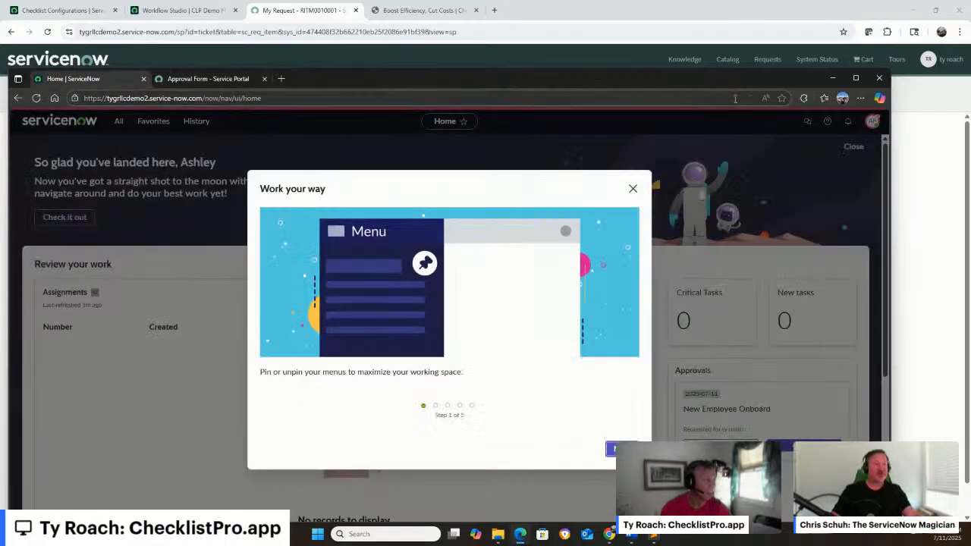
left_click(632, 189)
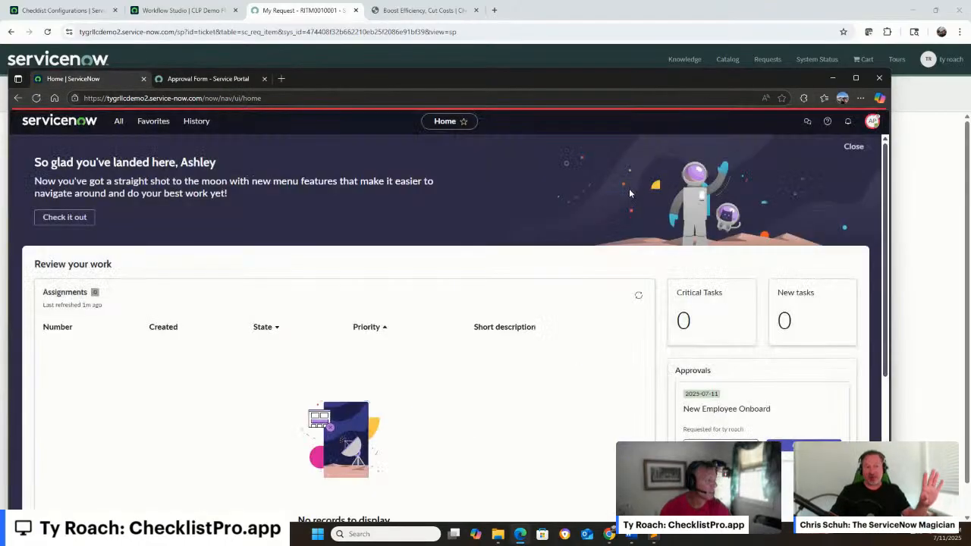
left_click(873, 121)
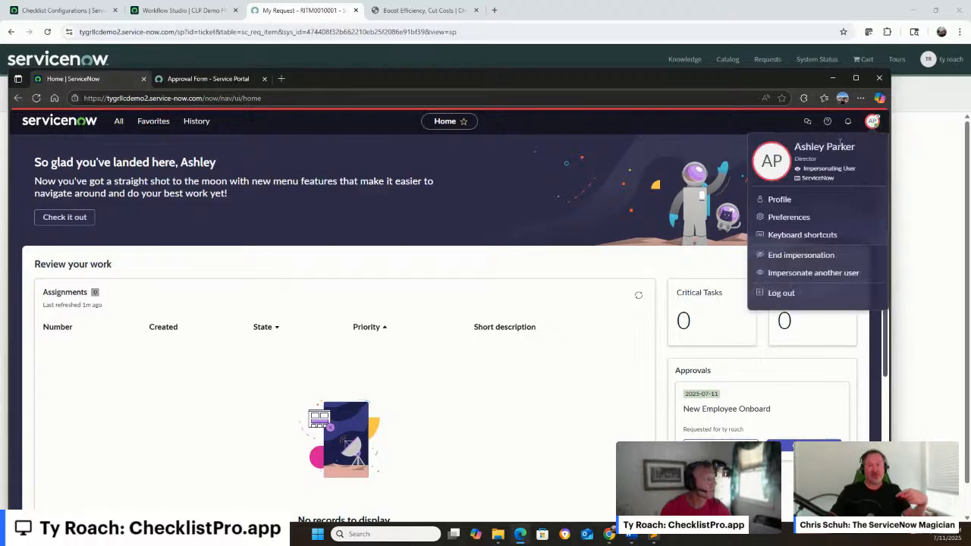
left_click(793, 277)
type("Roger Seid")
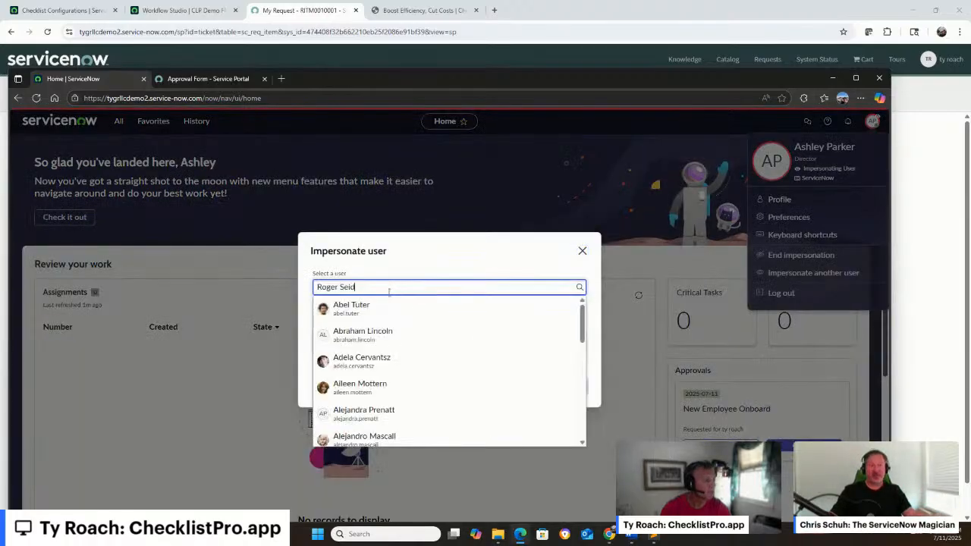
left_click(357, 305)
left_click(529, 403)
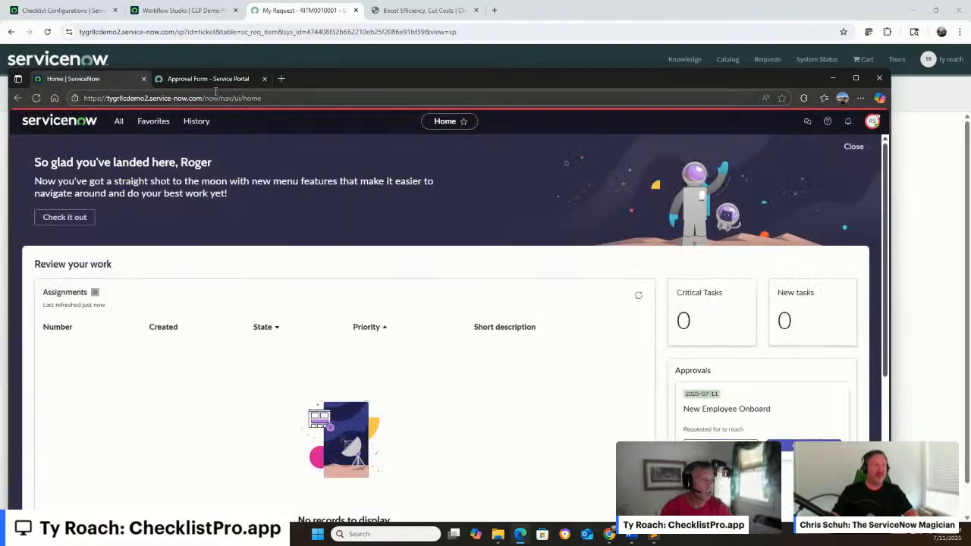
Reload the Service Portal as the newly impersonated user, open their own New Employee Onboard approval and uncheck Monday under telework
left_click(216, 78)
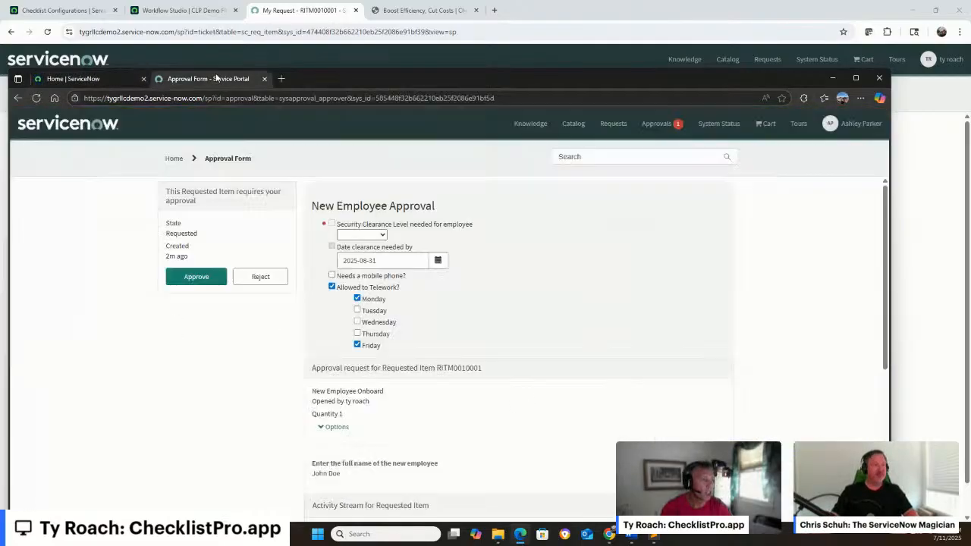
left_click(36, 97)
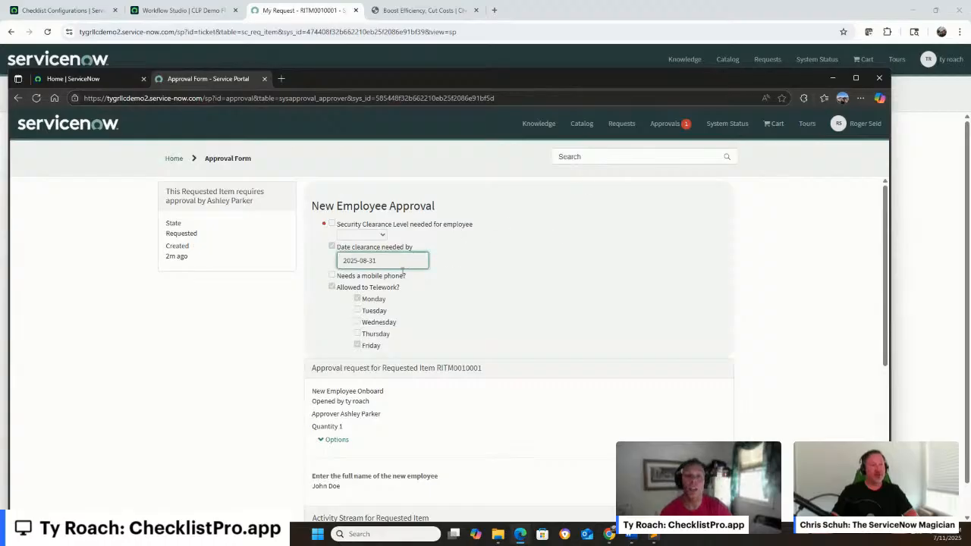
left_click(680, 123)
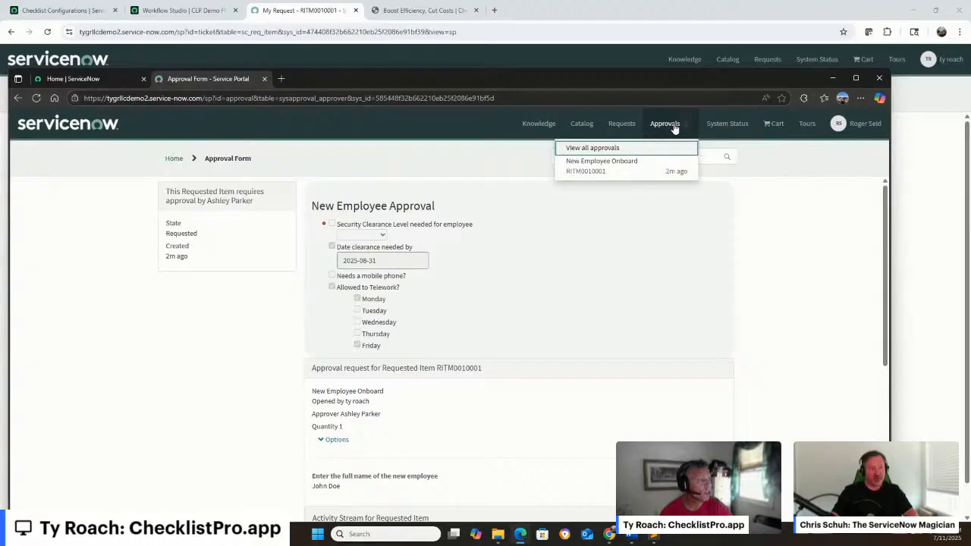
left_click(641, 166)
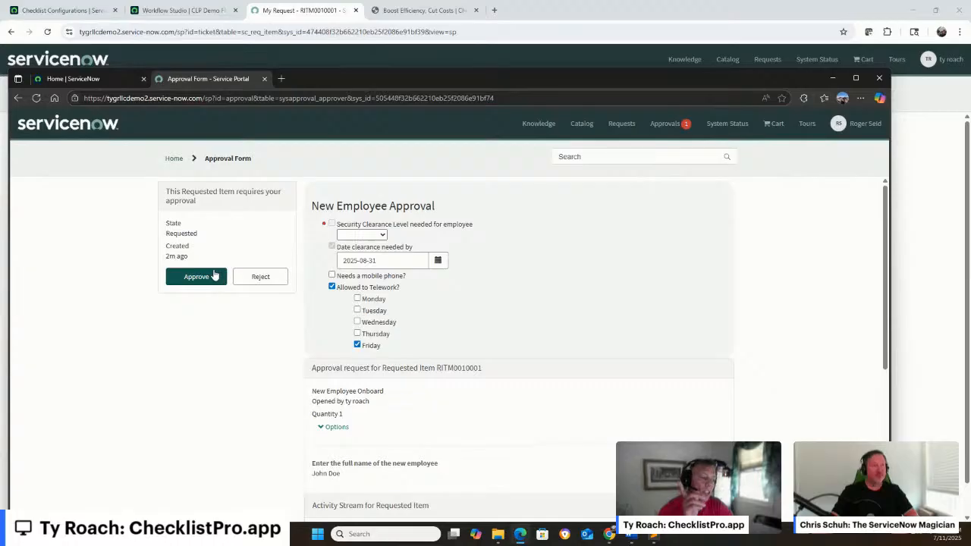
Try to approve with the security clearance level blank, and approve again with the level set to Secret
left_click(204, 277)
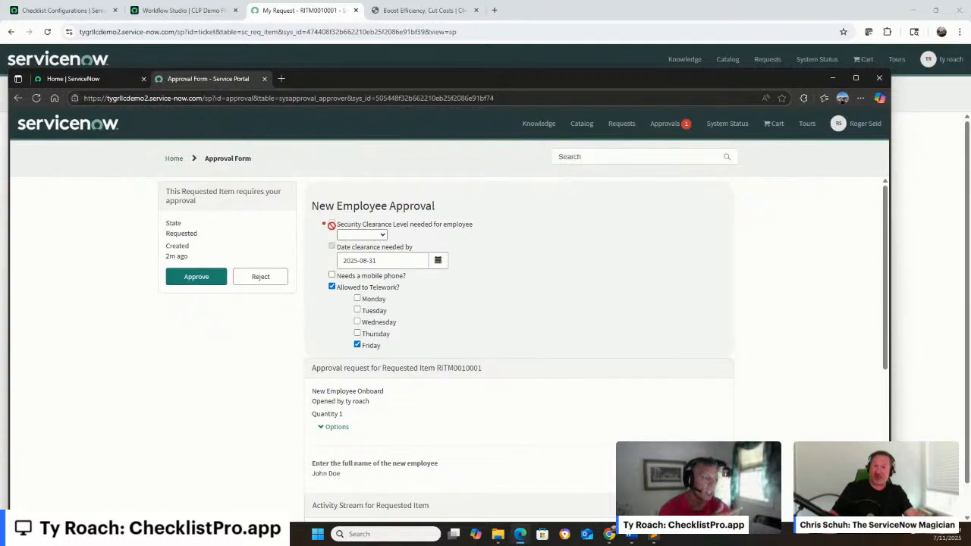
left_click(375, 235)
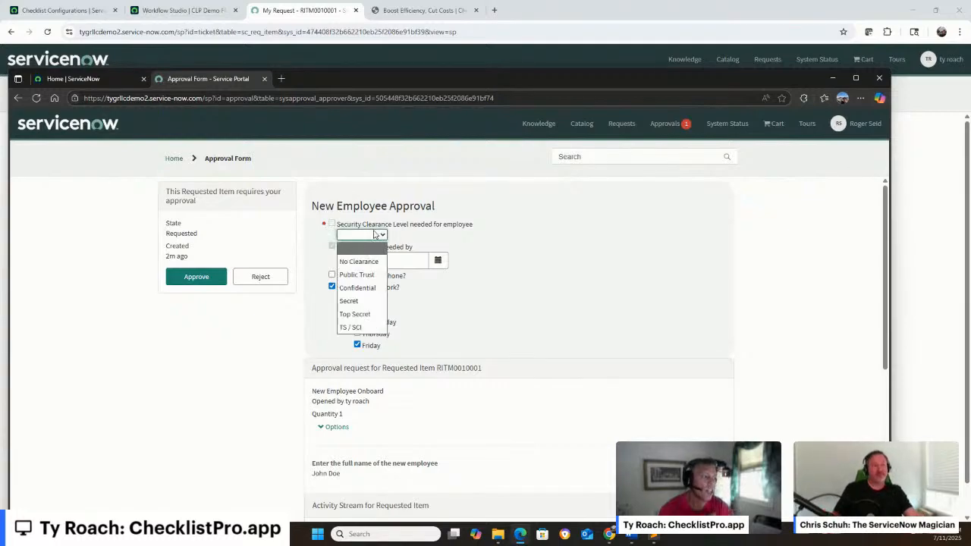
left_click(370, 301)
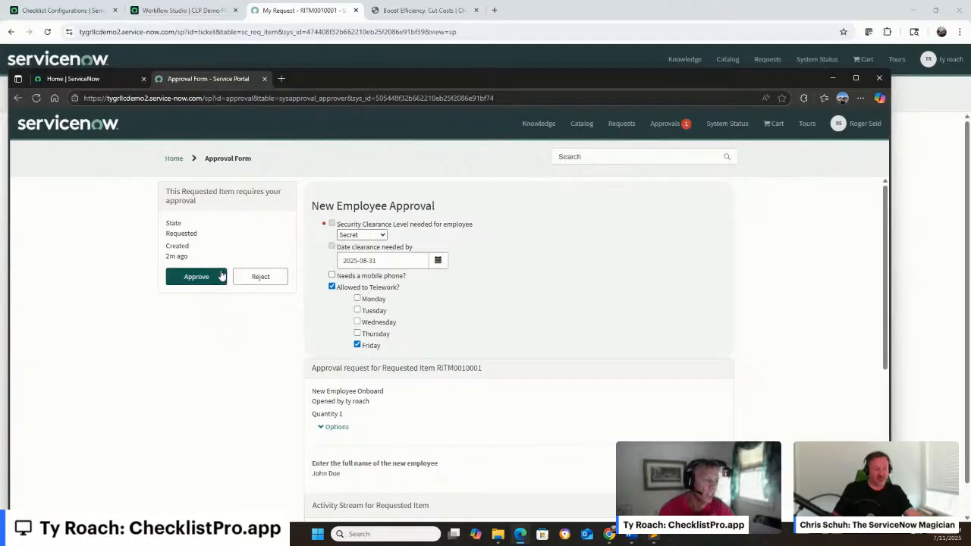
left_click(212, 276)
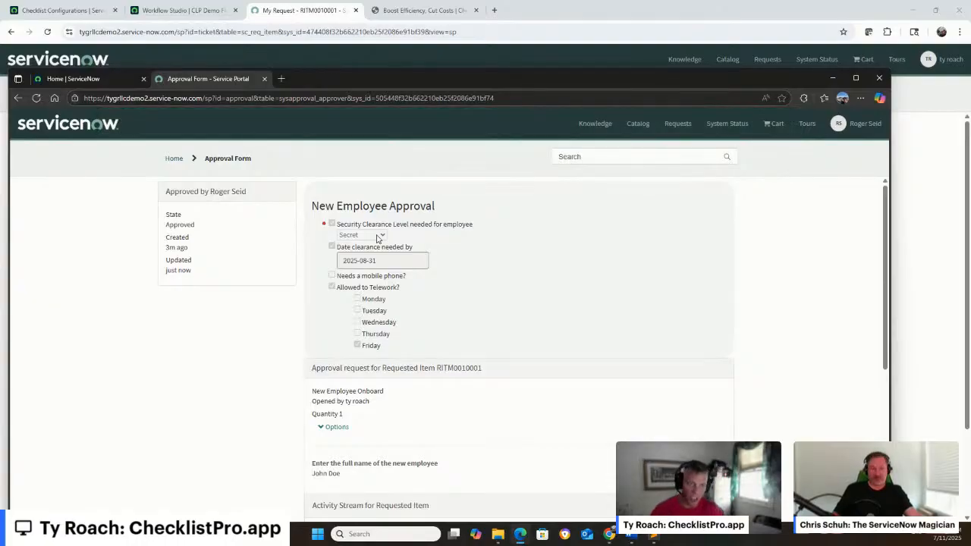
Reload the approval form and read the work notes in the requested item's activity stream
left_click(36, 98)
scroll(420, 299, "down", 5)
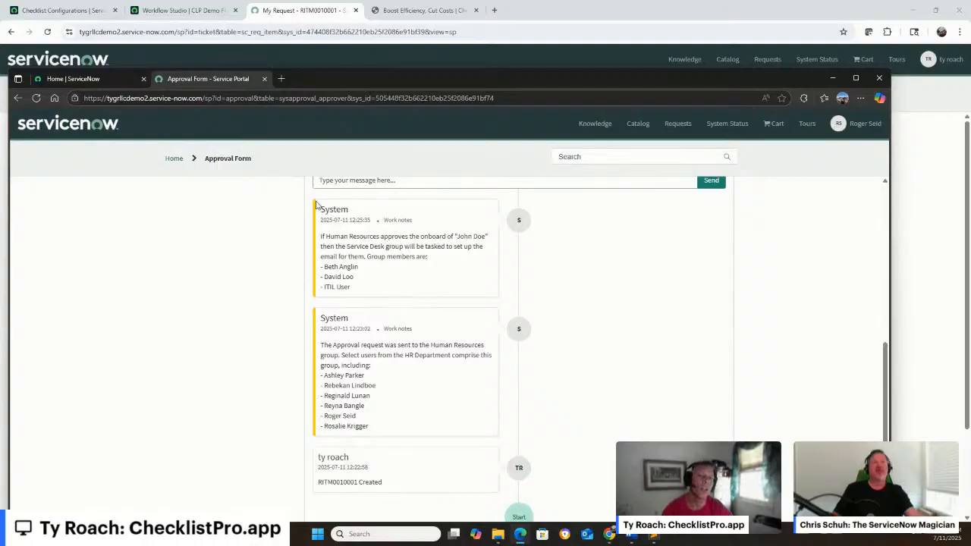
Switch back to the Chrome session and start a new Checklist Pro template configuration named New Employee Email Setup
left_click(64, 12)
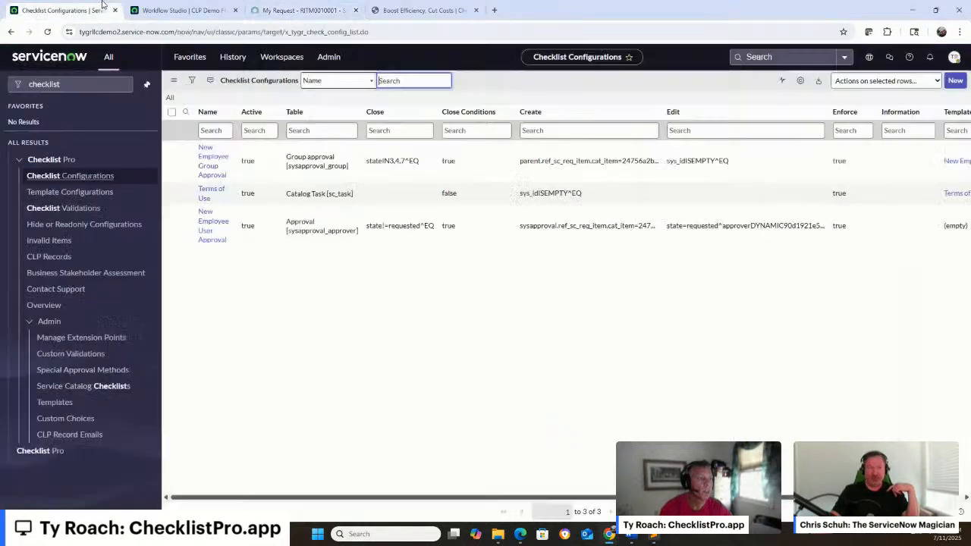
left_click(64, 11)
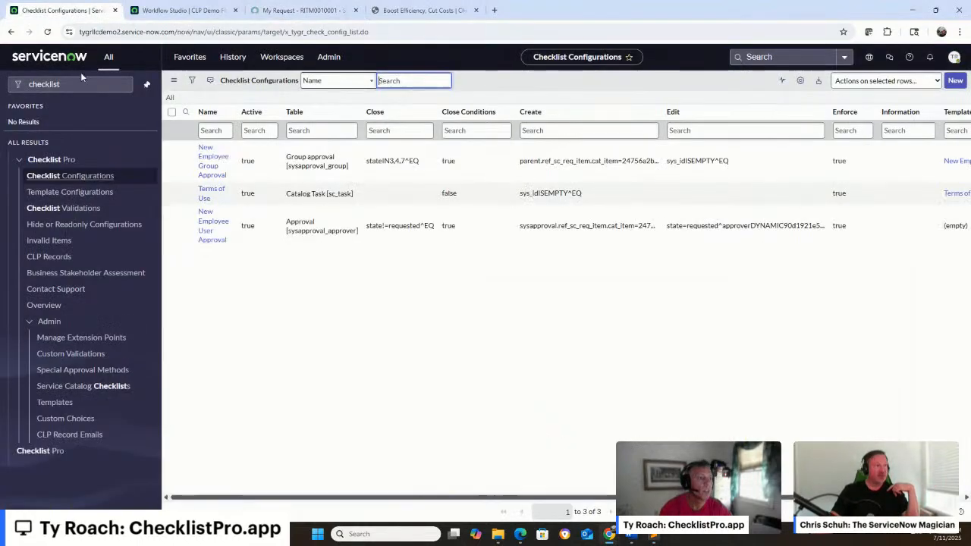
left_click(75, 191)
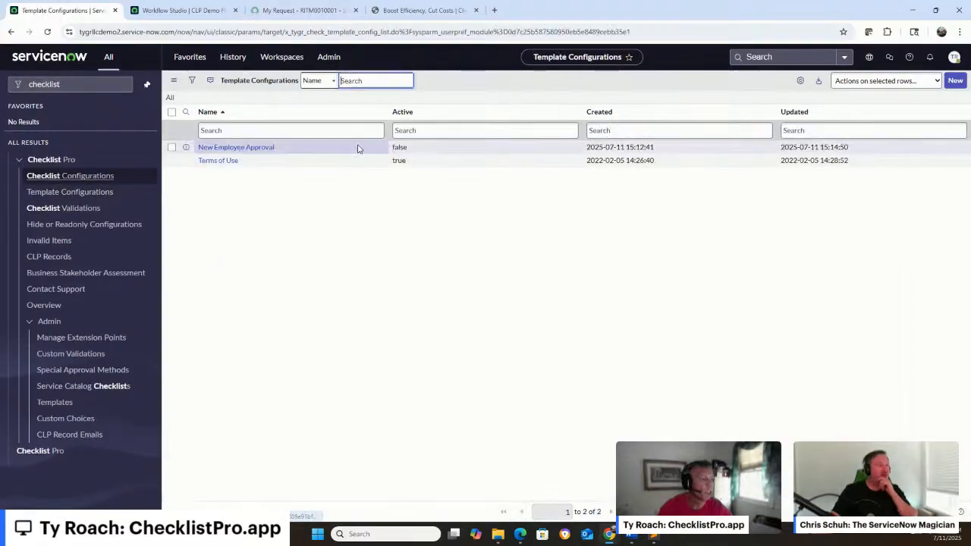
left_click(954, 80)
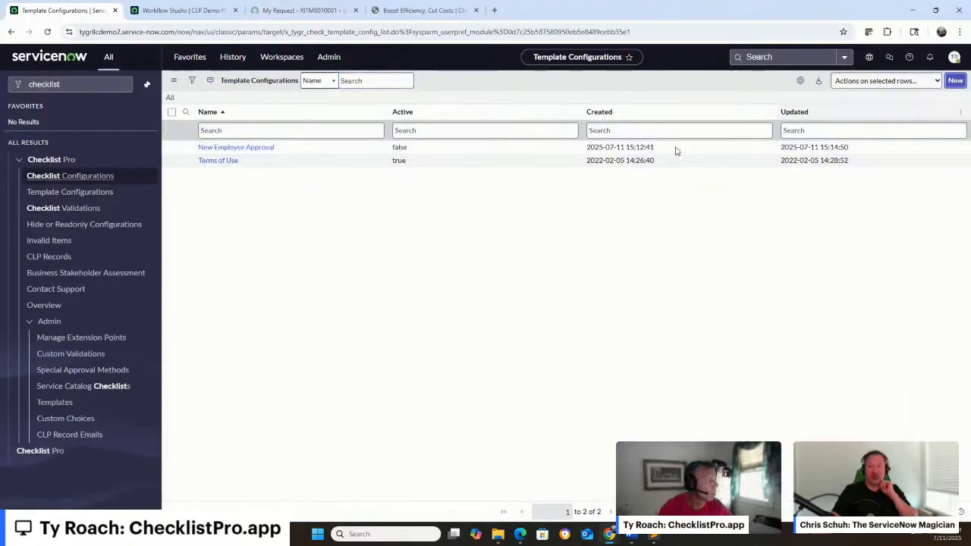
type("New Employee Email Setup")
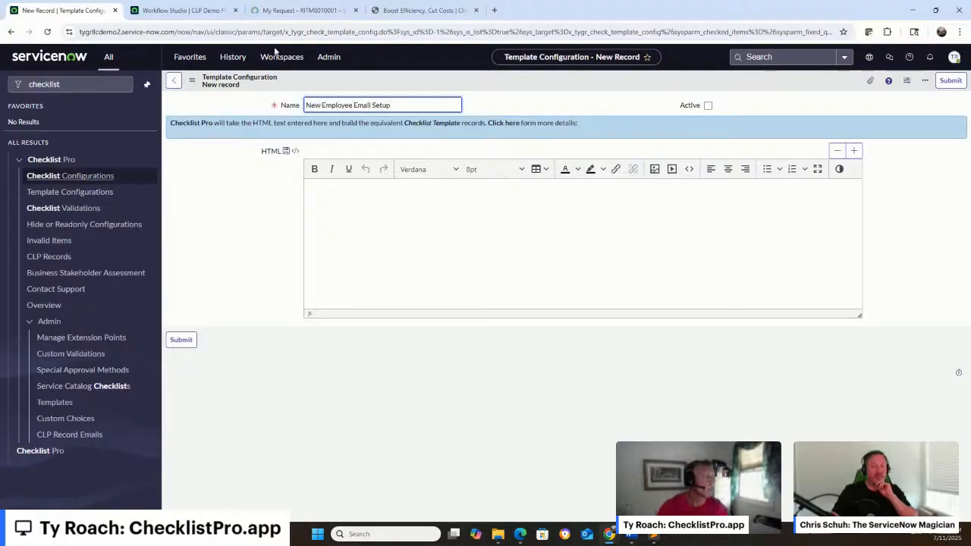
Paste the copied New Hire Email Setup HTML into the template as source code and save the record
left_click(688, 170)
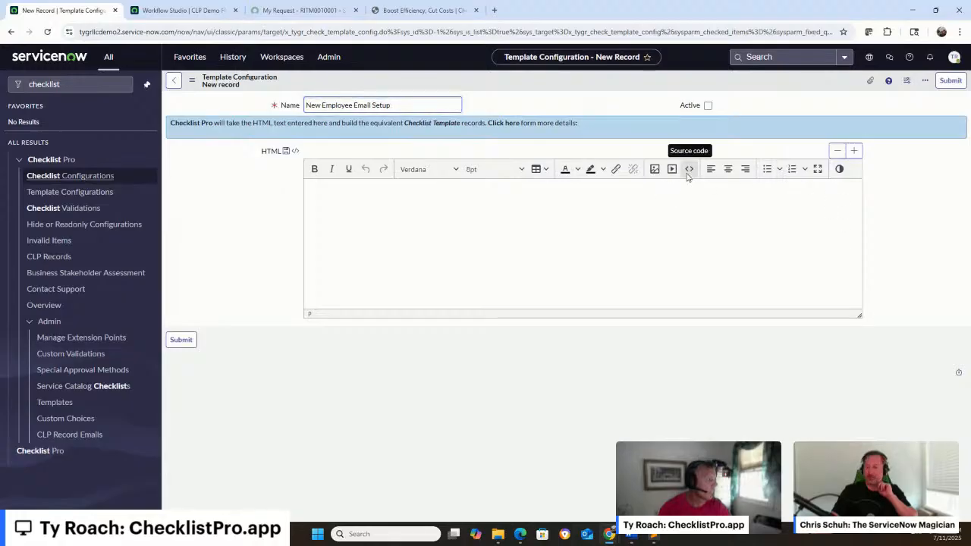
type("<h1>New Hire Email Setup</h1> <h3>1. Account Creation</h3> <ul style=\"list-style-position: inside;\"> <li>Has user account been created in Active Directory?</li> <li>[D;] Account creation date</li> <li>[R:sys_user,name;] Requested By</li> </ul> <h3>2. Mailbox Provisioning</h3> <ul style=\"list-style-position: inside;\"> <li>Mailbox created in Microsoft 365?</li> <li>[ N; ]Mailbox storage quota (in GB)</li> <li>[ D; ] Provisioning Date</li> </ul> <h3>3. Email Access Setup</h3> <ul style=\"list-style-position: inside;\"> <li>[ C: Outlook Desktop, Outlook Web, Mobile App; ] Preferred access method</li> <li>Access verified with test email?</li> <li>[ S; ] Notes about access setup</li> </ul>")
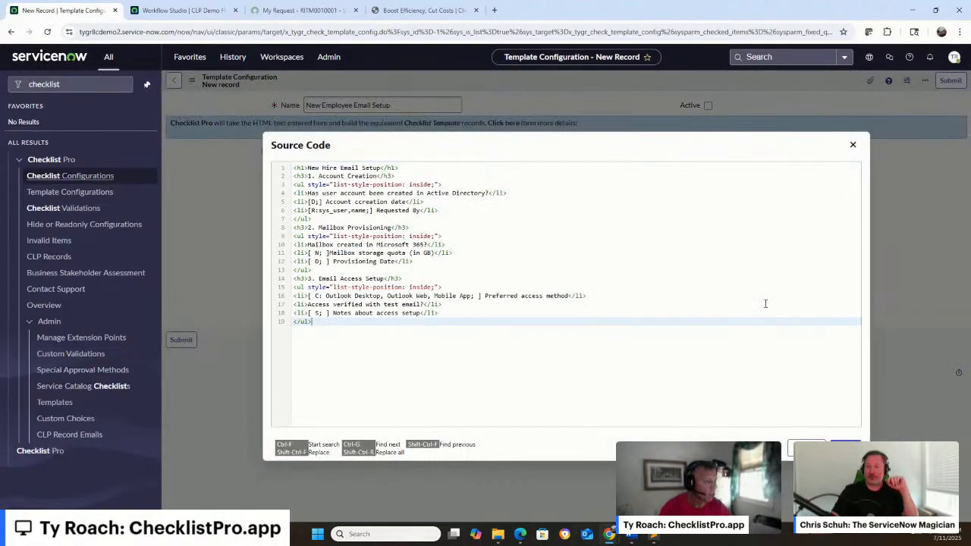
left_click(845, 448)
scroll(537, 244, "down", 1)
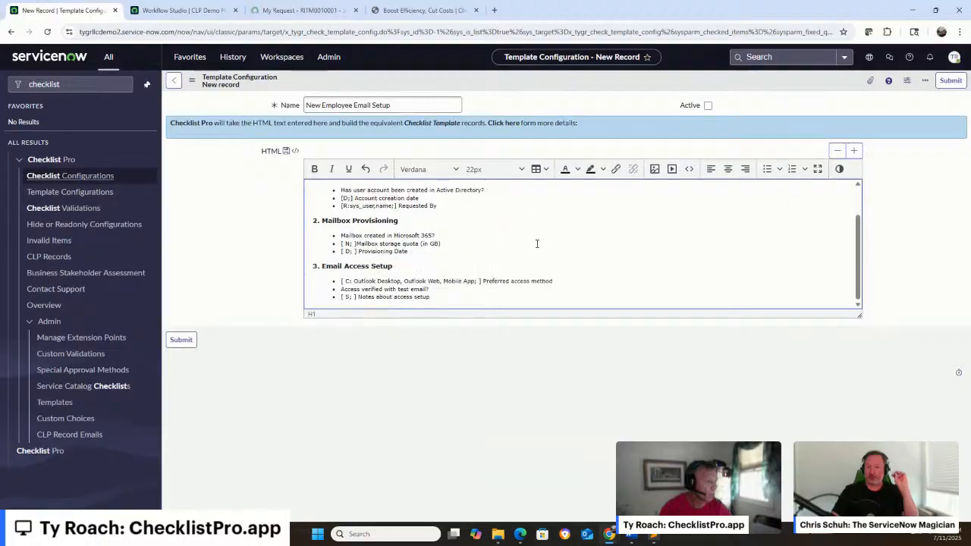
scroll(537, 243, "up", 2)
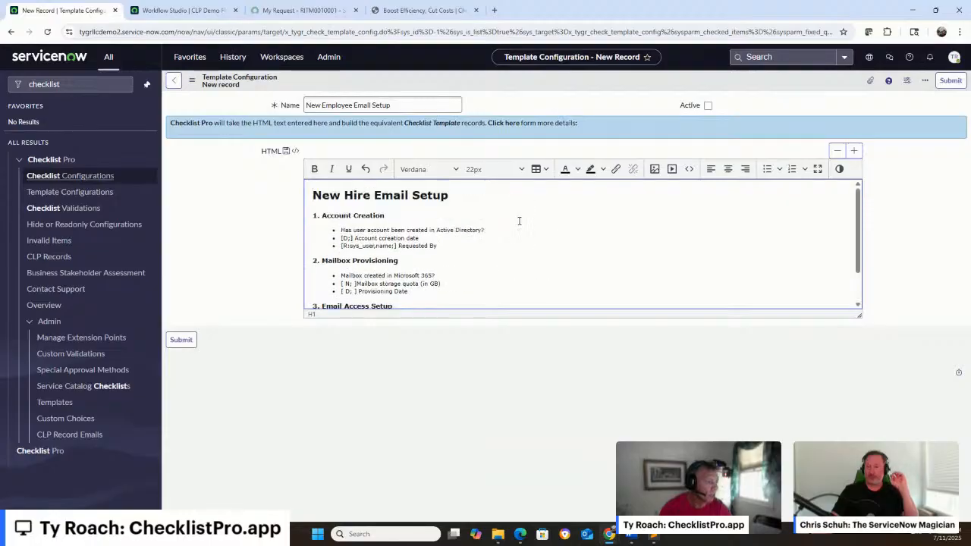
scroll(411, 220, "down", 2)
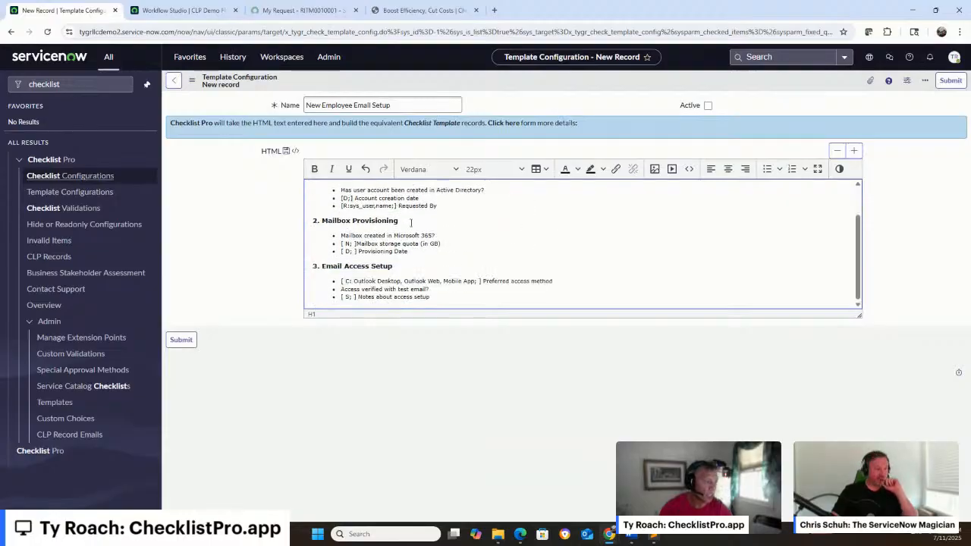
right_click(530, 88)
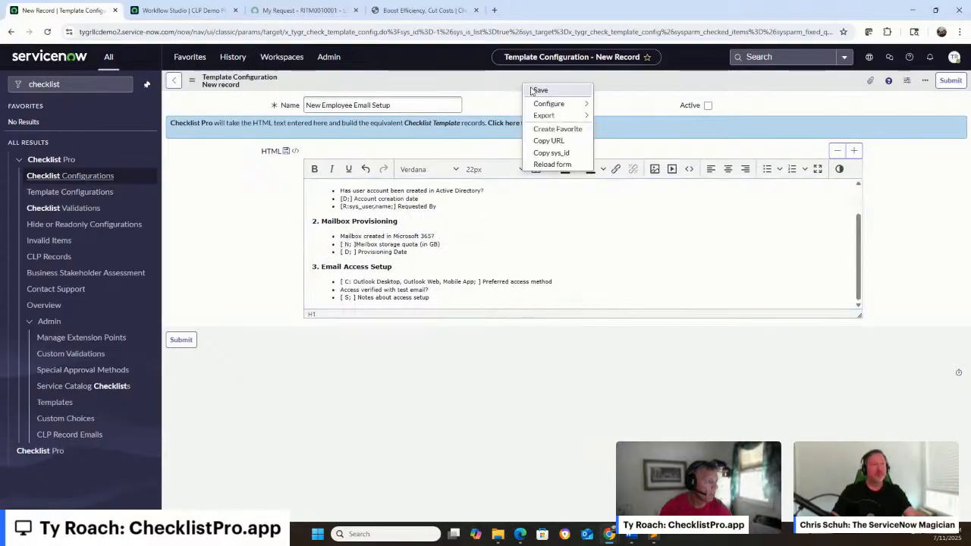
left_click(539, 90)
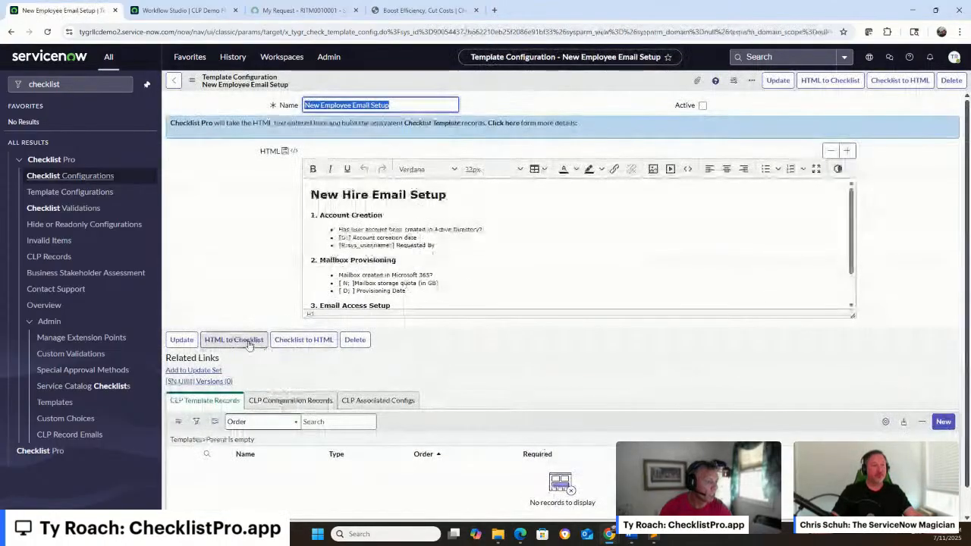
Convert the New Employee Email Setup HTML into checklist records and review the CLP Template Records
left_click(248, 341)
left_click(527, 104)
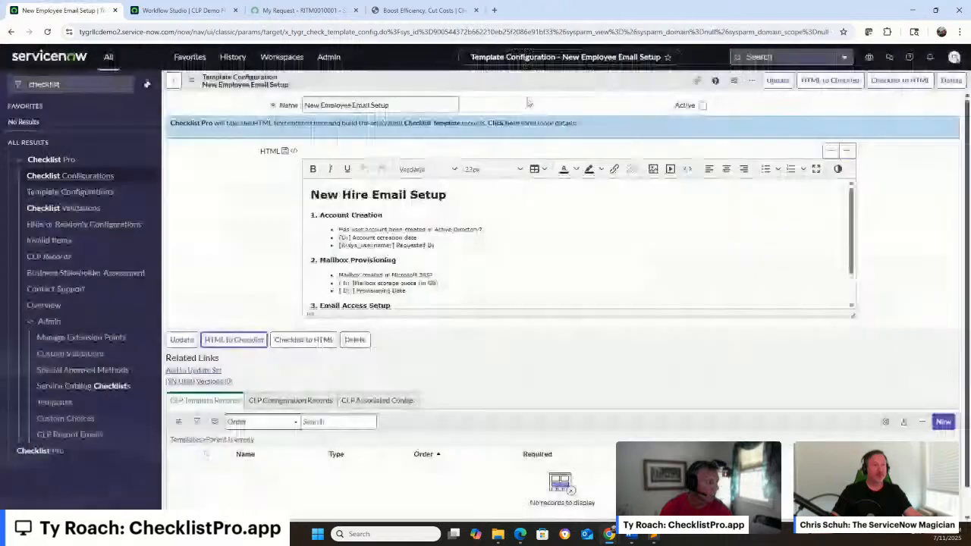
scroll(405, 385, "down", 2)
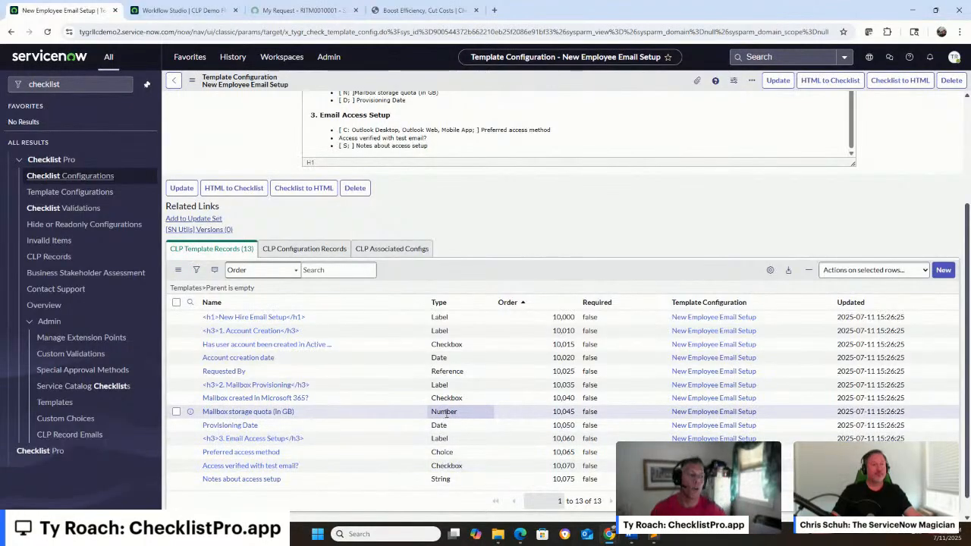
Start a new checklist configuration named New Employee Setup Email with the Standard type
left_click(108, 176)
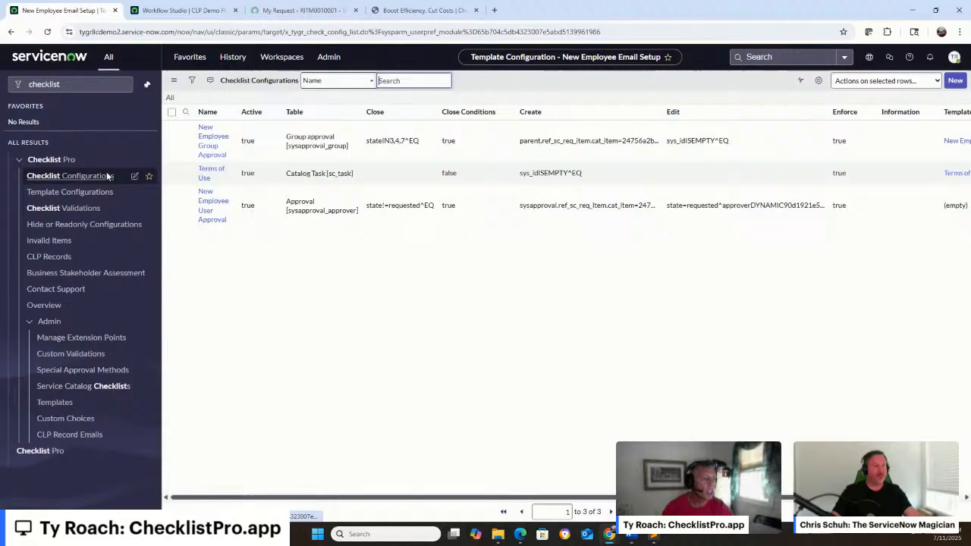
left_click(955, 81)
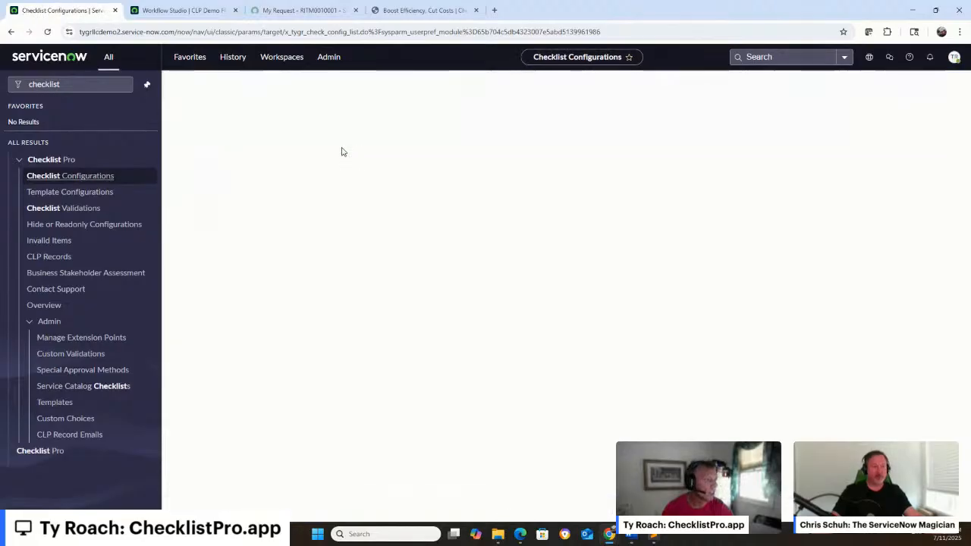
type("Ne")
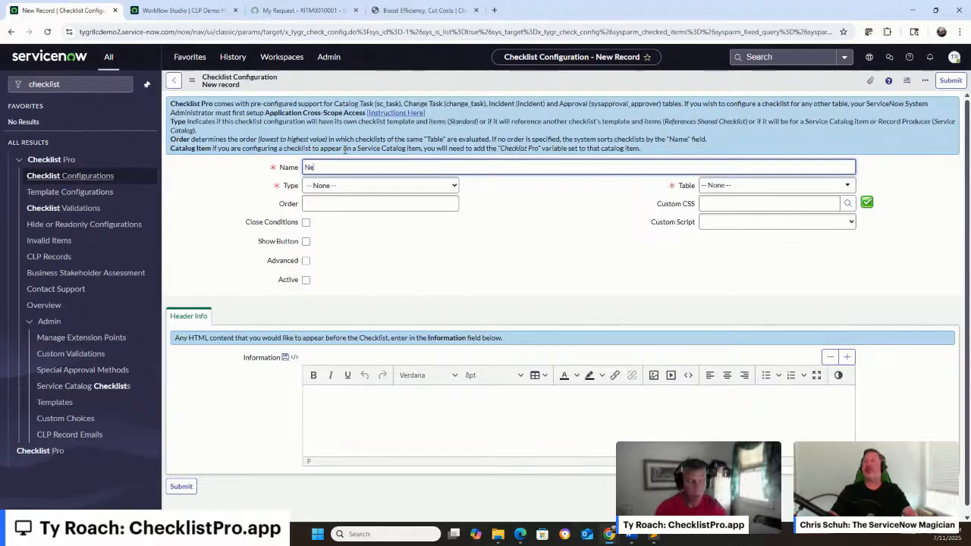
type("w Employee")
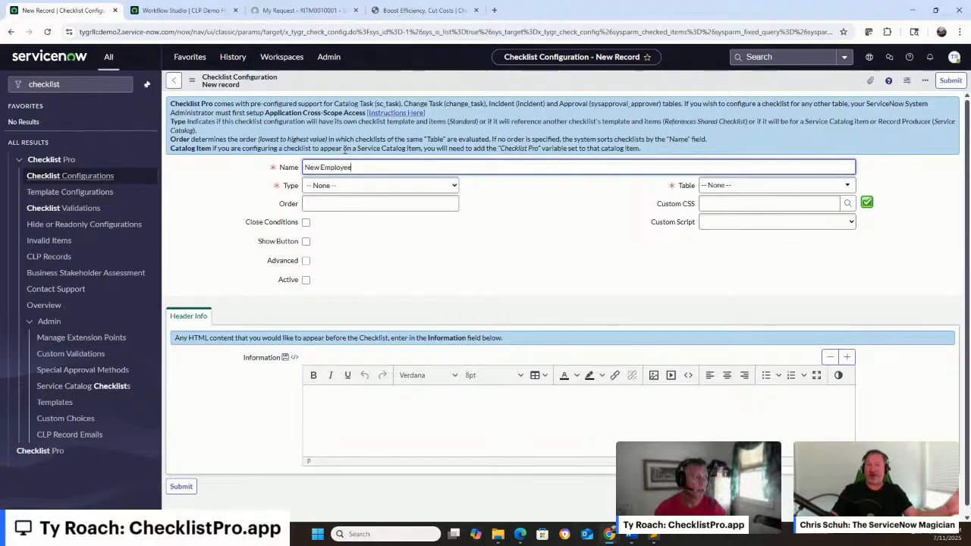
type(" Setup Email")
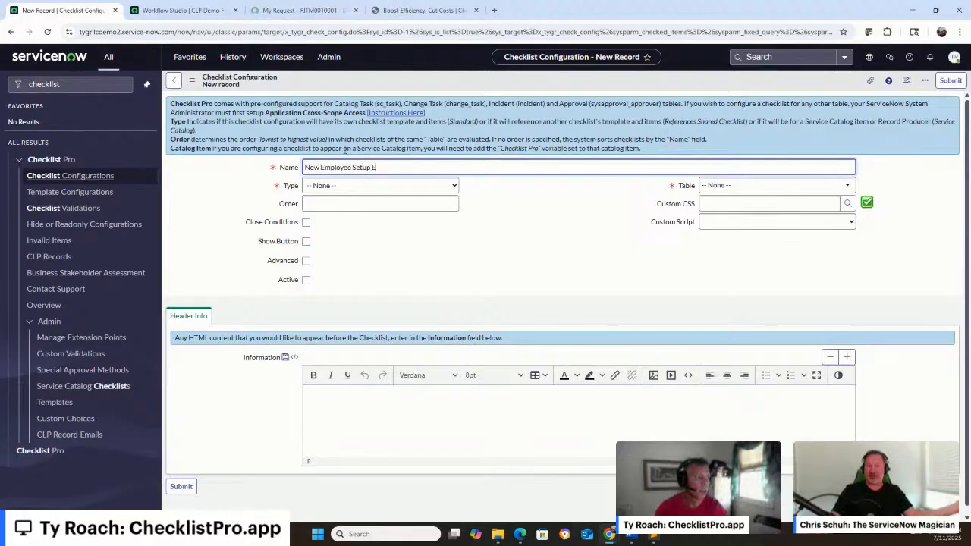
left_click(368, 186)
left_click(351, 213)
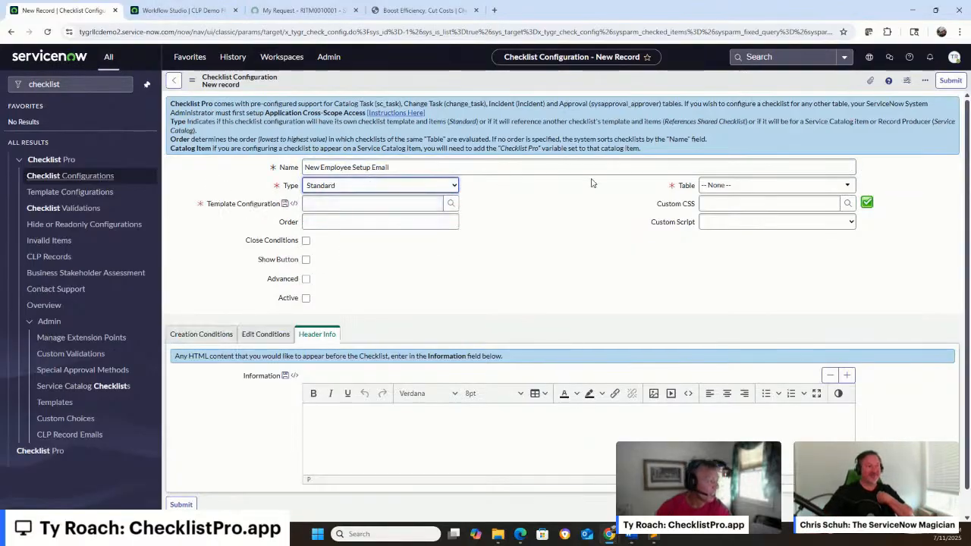
Assign the Catalog Task [sc_task] table and the New Employee Email Setup template to the configuration, with order 10
left_click(747, 185)
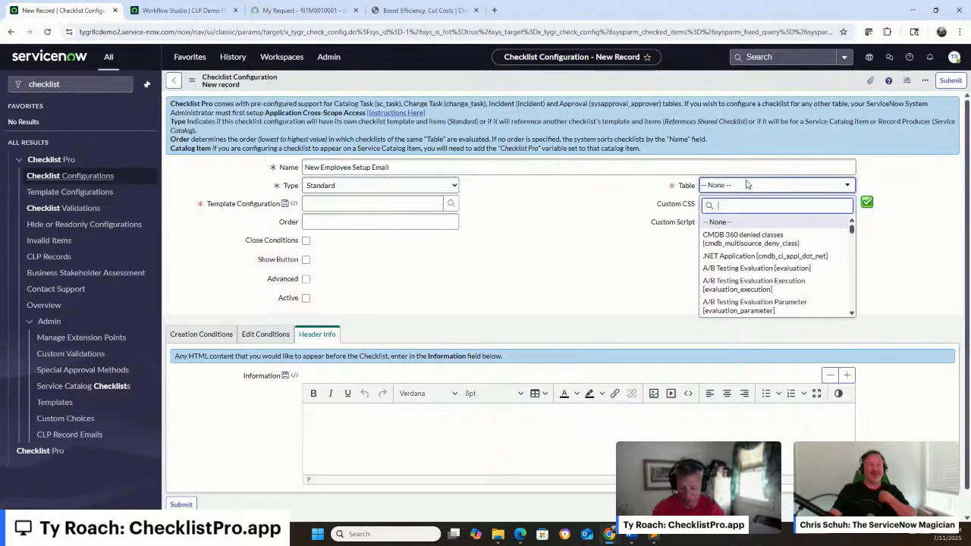
type("sc_task")
key("Return")
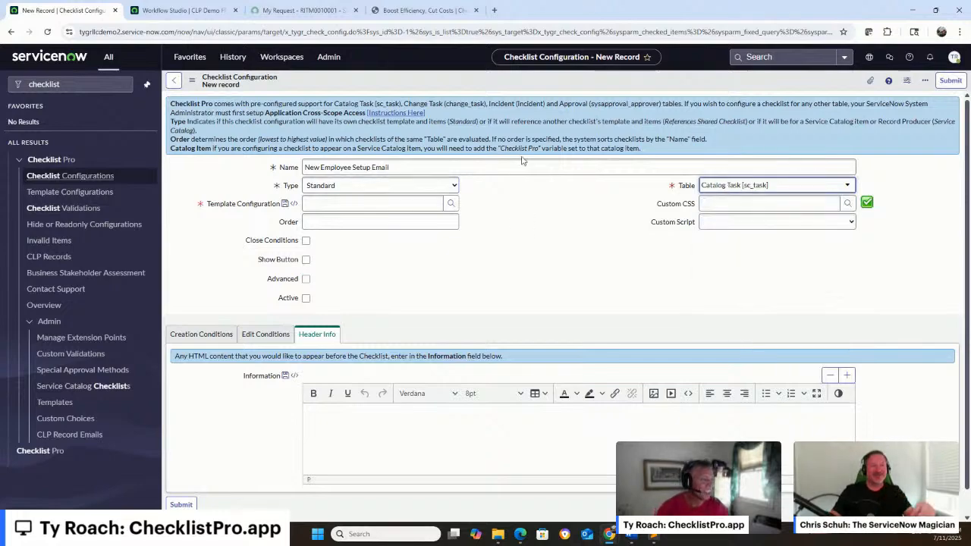
left_click(451, 203)
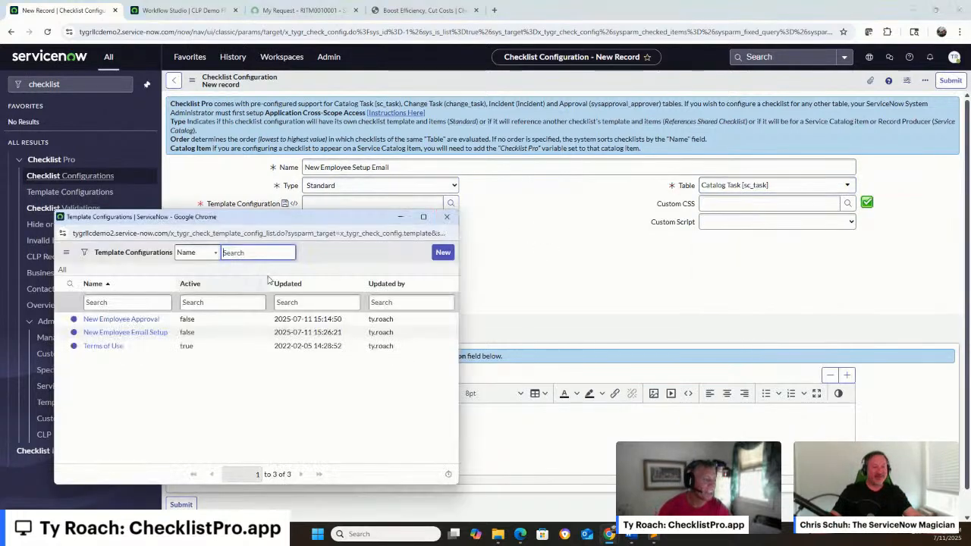
left_click(158, 332)
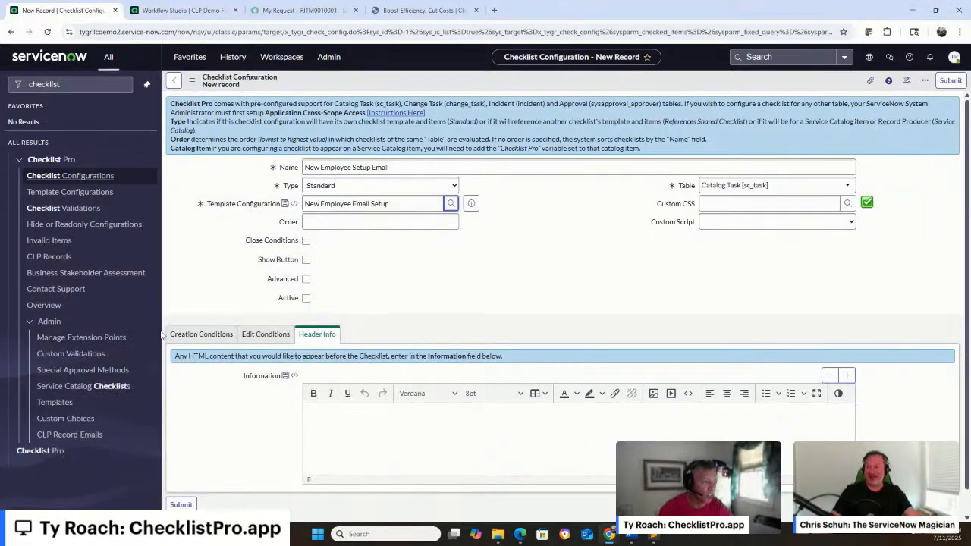
left_click(368, 221)
type("10")
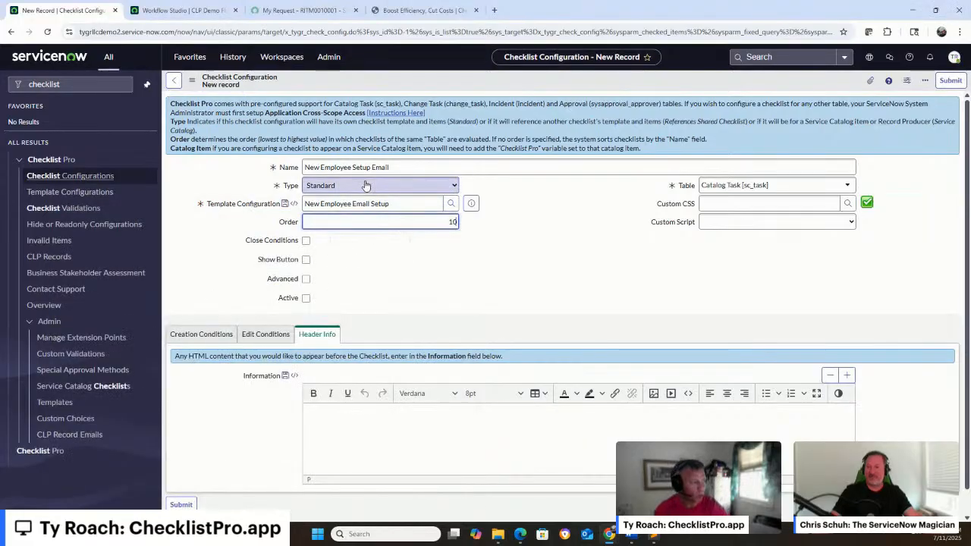
left_click(465, 297)
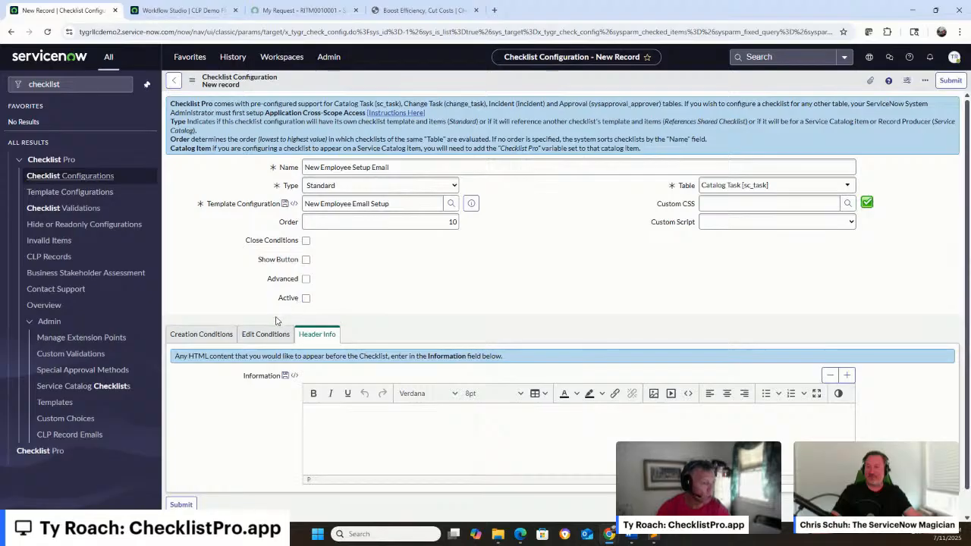
In the creation conditions, show related fields and expand Request item into its Requested Item fields
left_click(220, 335)
left_click(343, 425)
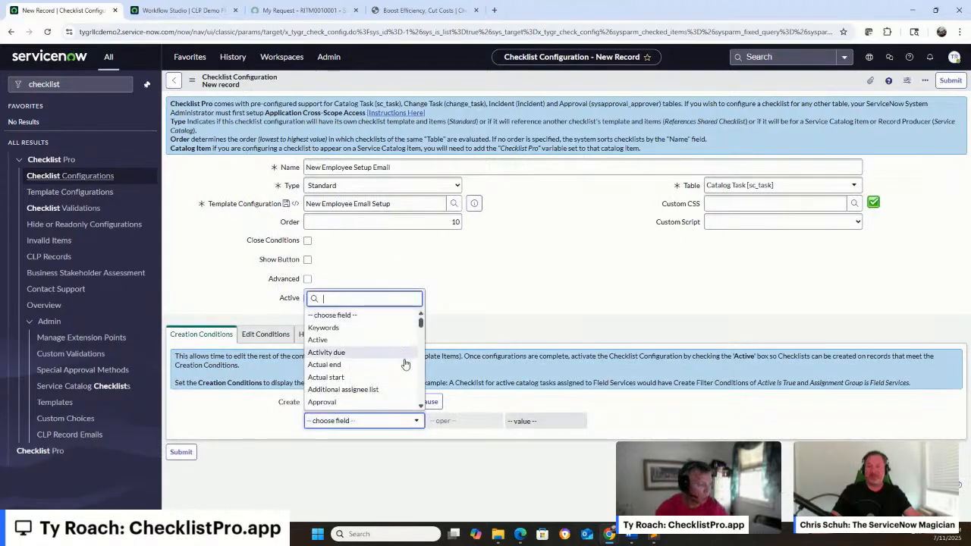
scroll(406, 367, "down", 15)
left_click(364, 403)
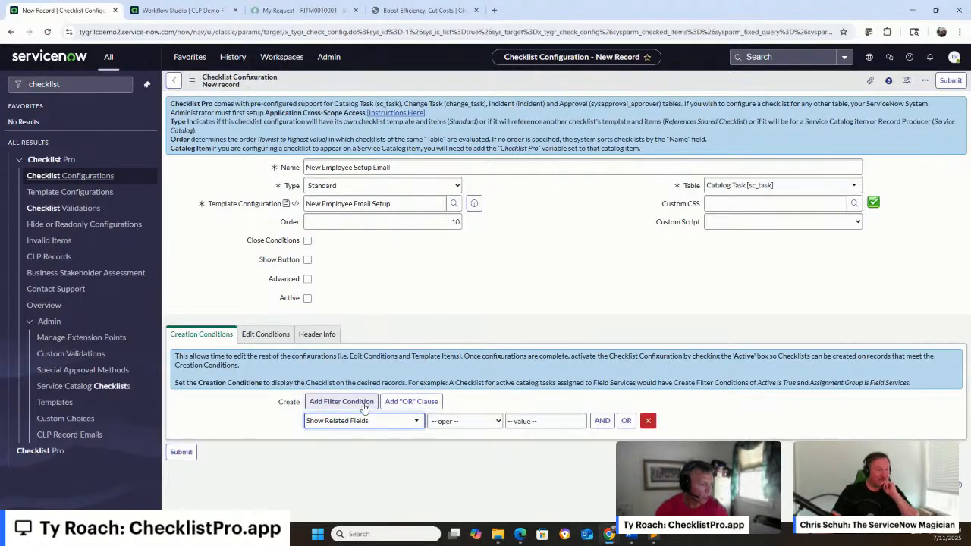
left_click(359, 425)
type("reque")
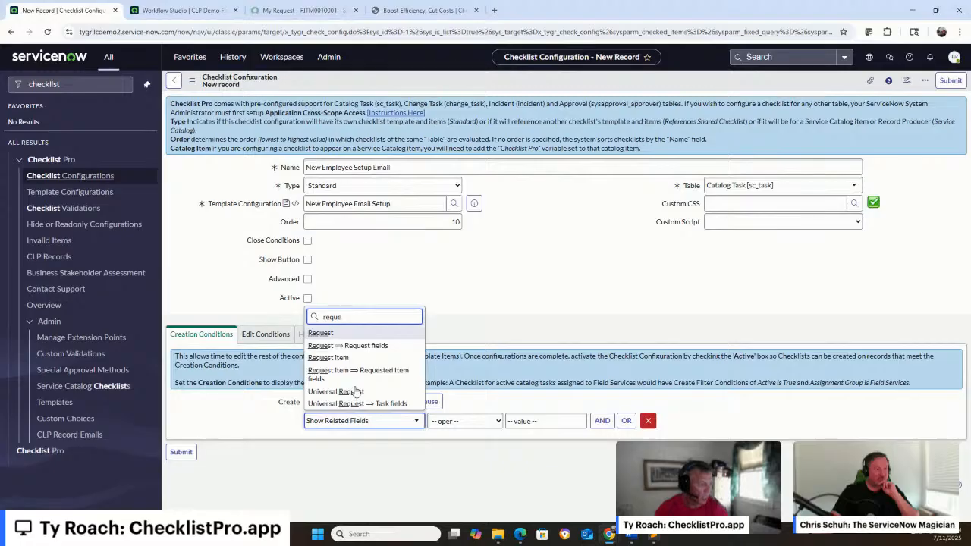
left_click(356, 374)
Set the first creation condition so that the requested item's Item is Onboard
left_click(354, 422)
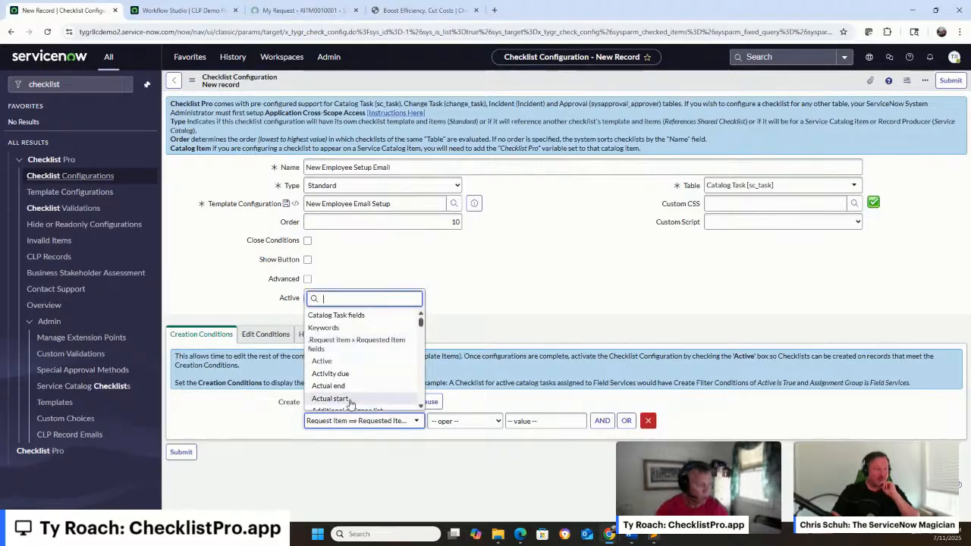
type("item")
scroll(351, 405, "down", 3)
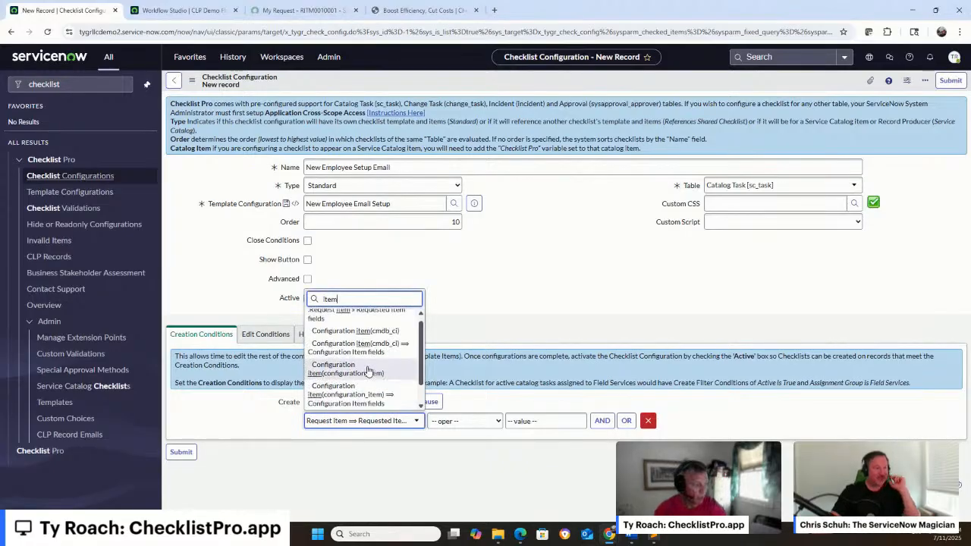
left_click(346, 391)
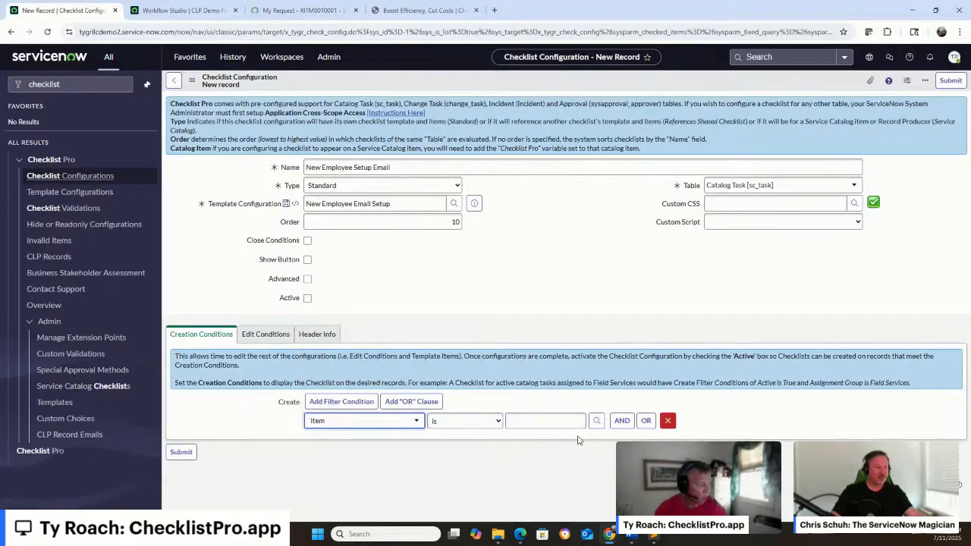
left_click(544, 419)
type("onboar")
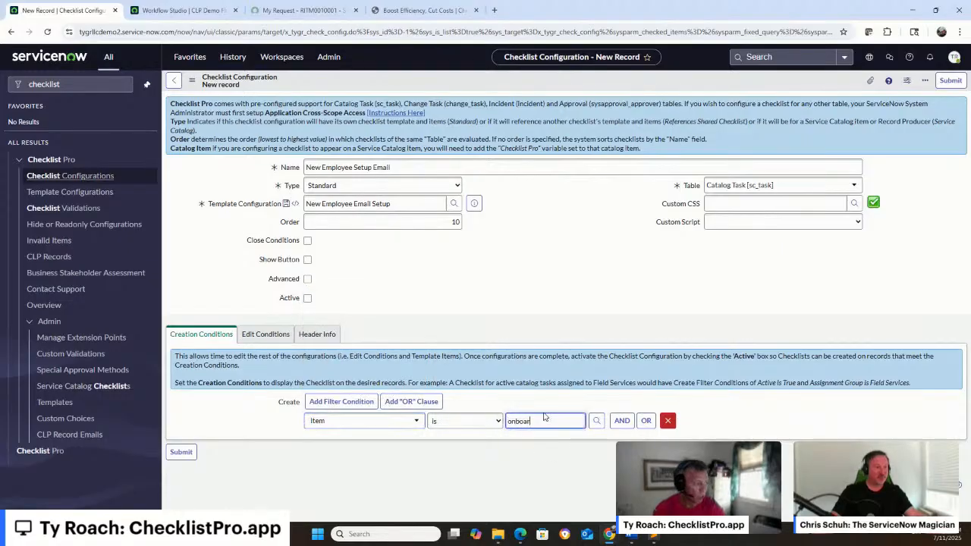
type("d")
left_click(540, 437)
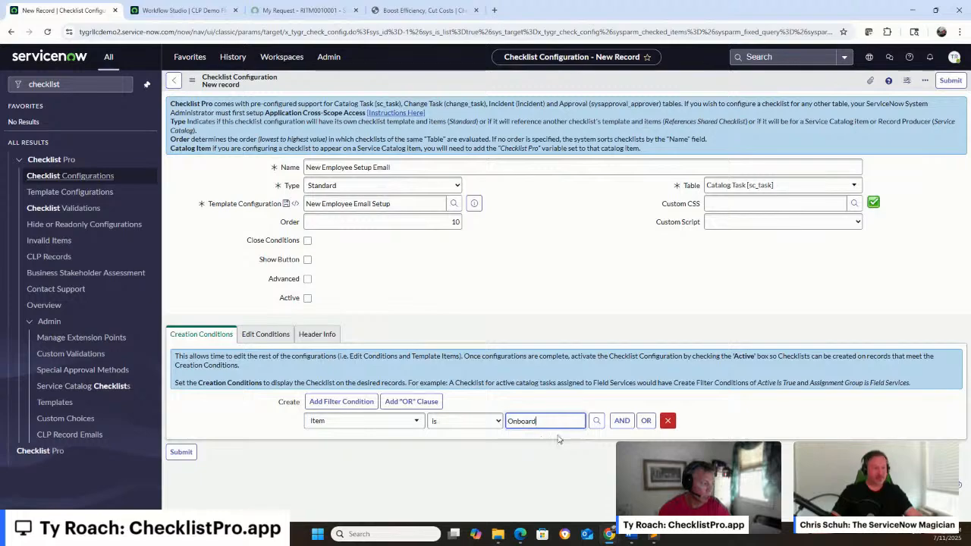
Add an AND creation condition requiring State to be one of Open or Work in Progress
left_click(621, 420)
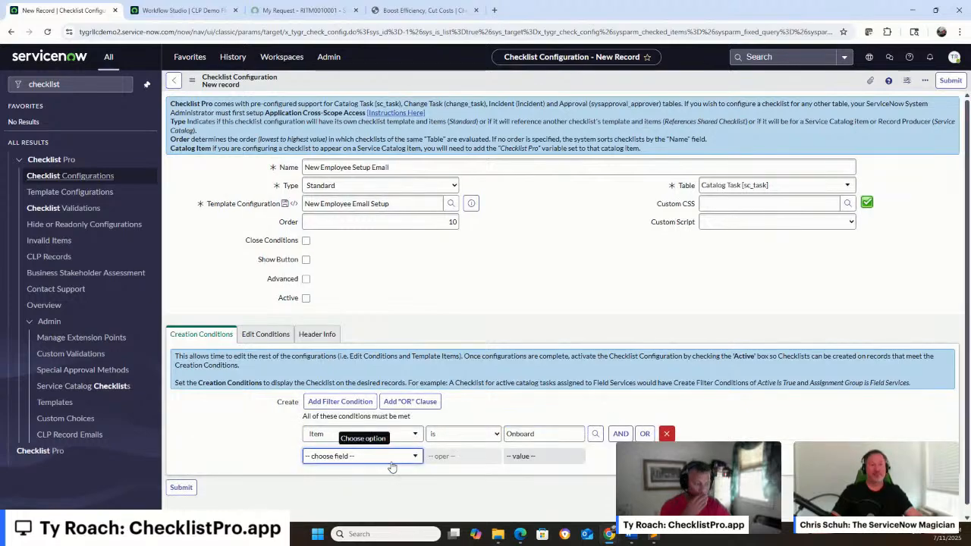
left_click(391, 456)
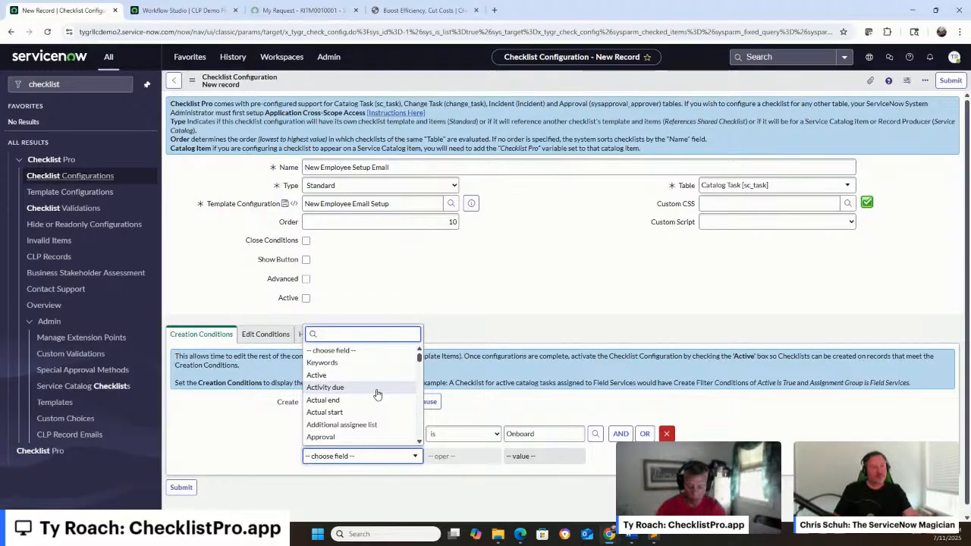
type("state")
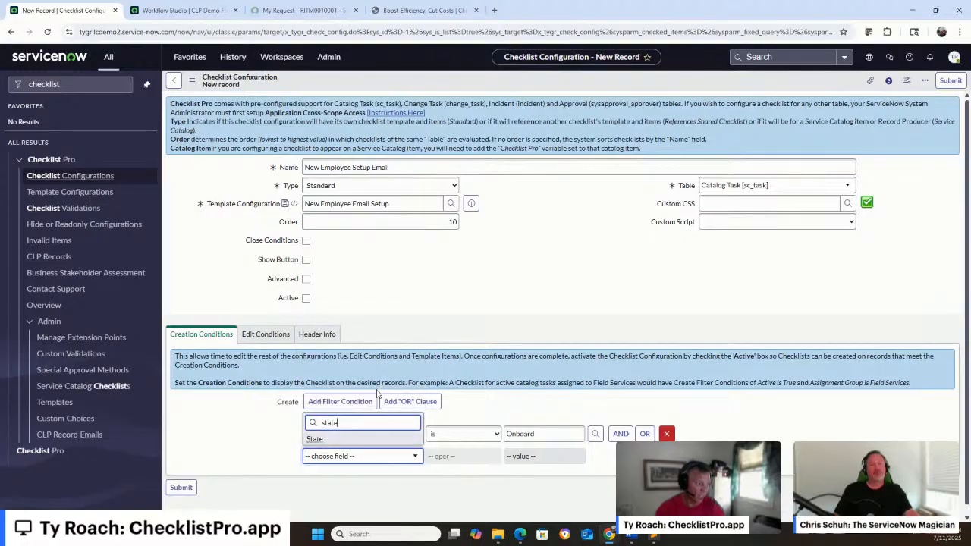
left_click(359, 440)
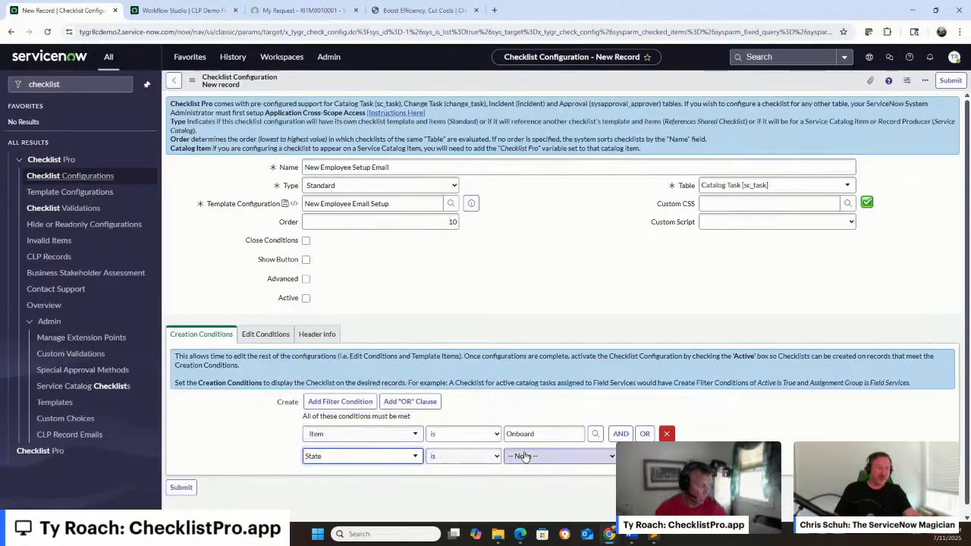
left_click(462, 456)
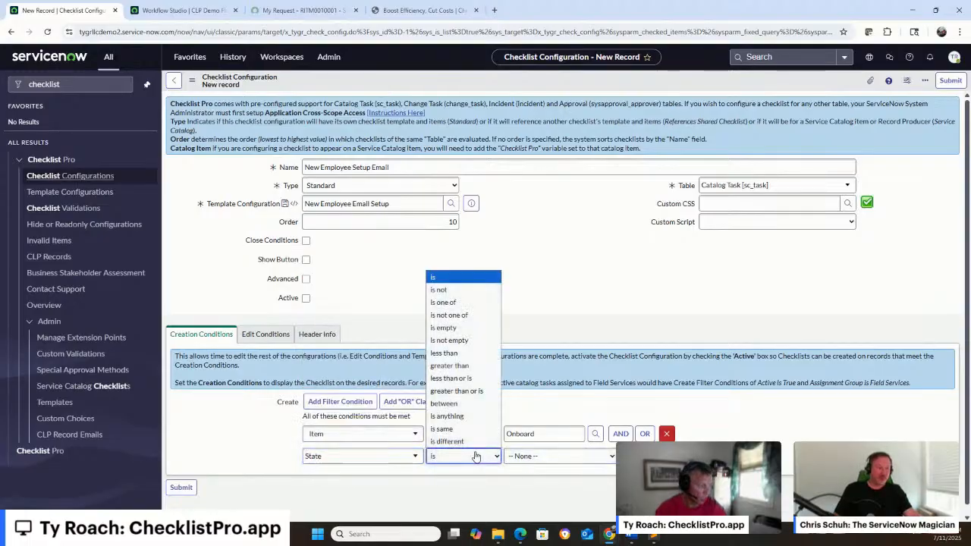
left_click(484, 302)
left_click(524, 464)
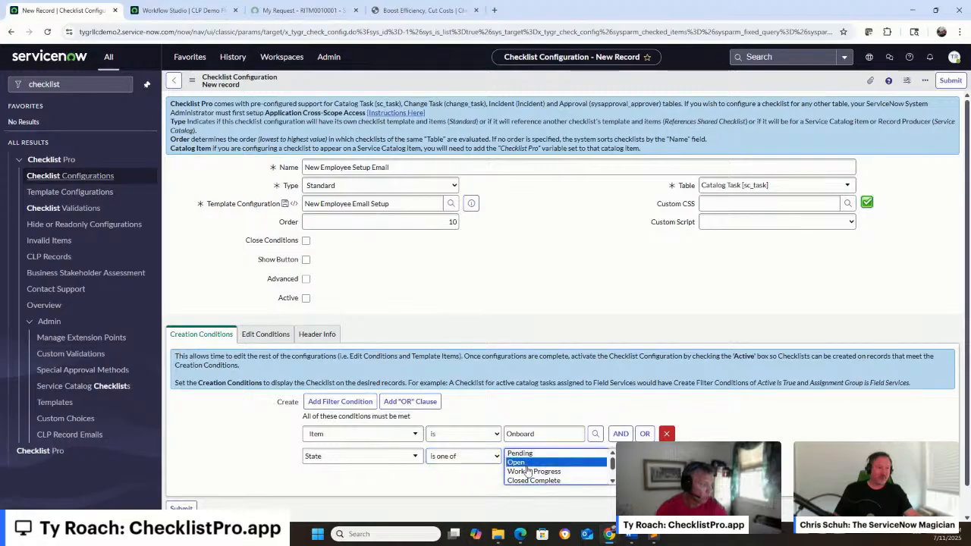
left_click(527, 470, "ctrl")
Add another AND creation condition requiring Short description to start with Setup Email
left_click(620, 433)
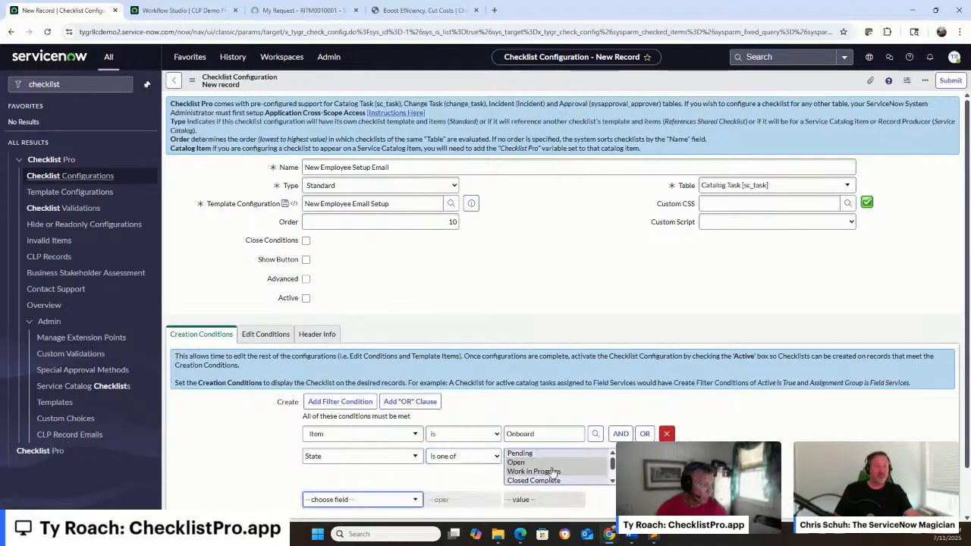
left_click(361, 499)
type("shar")
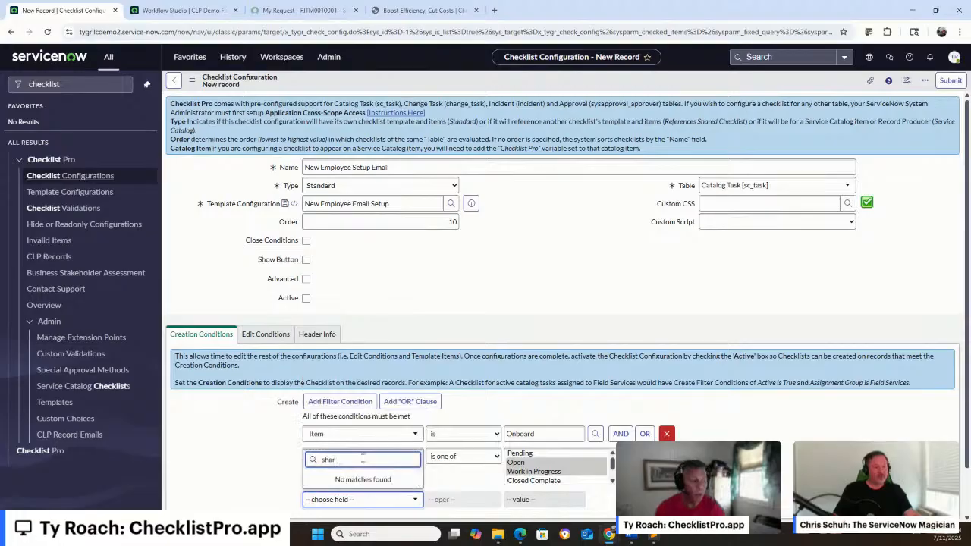
key("BackSpace")
key("BackSpace")
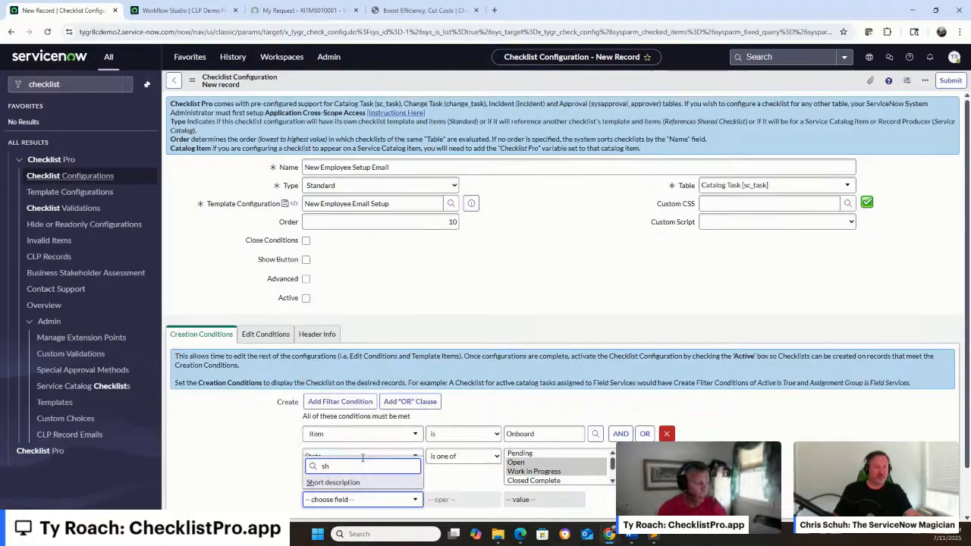
left_click(359, 482)
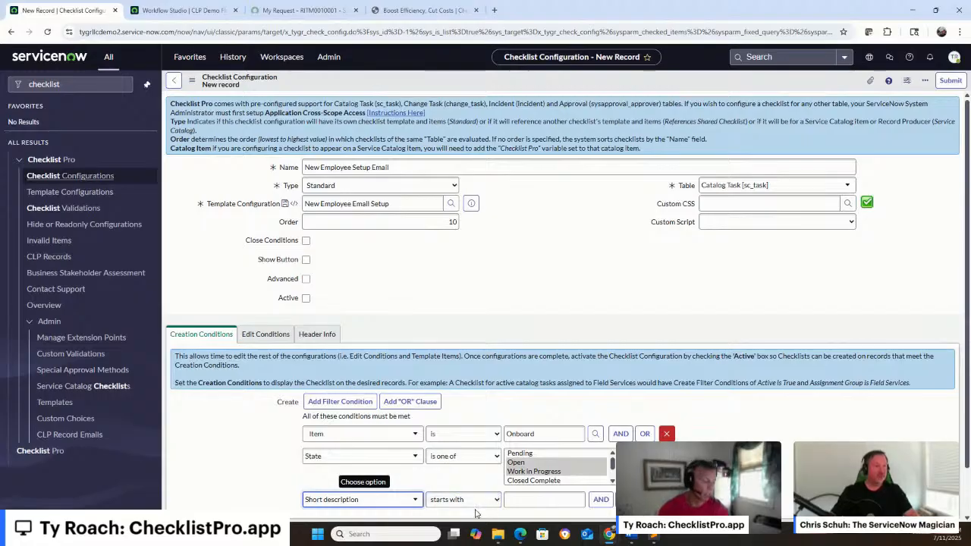
left_click(519, 498)
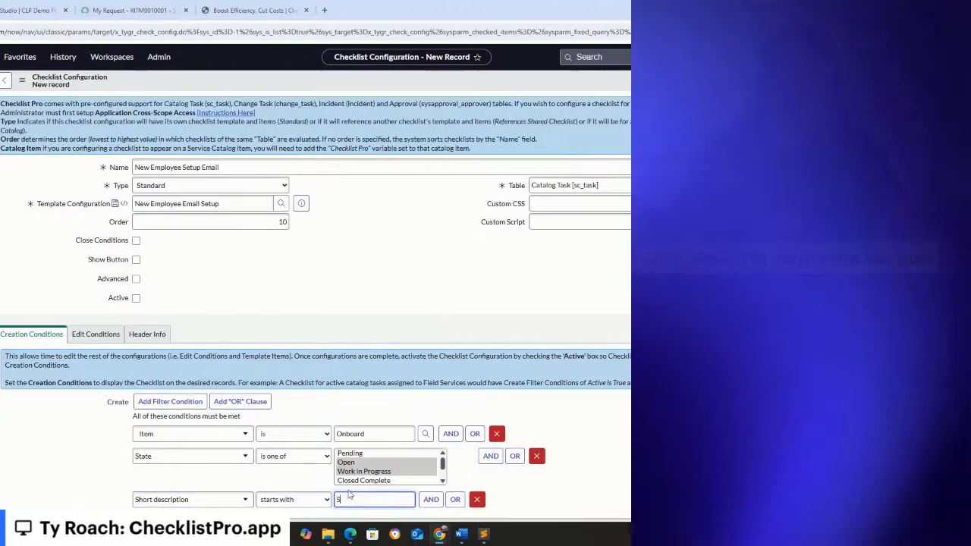
type("Setup Email")
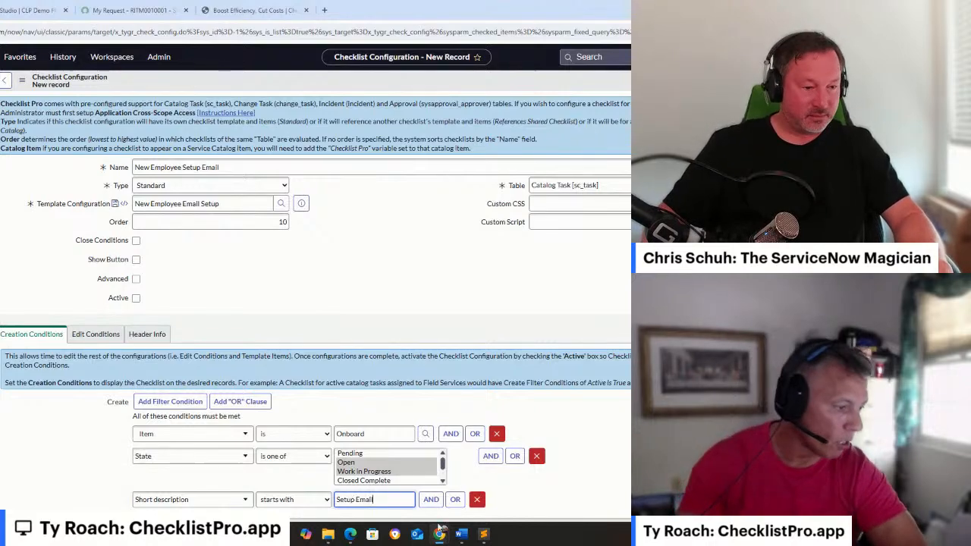
In the edit conditions, require State to be one of Open or Work in Progress
left_click(78, 337)
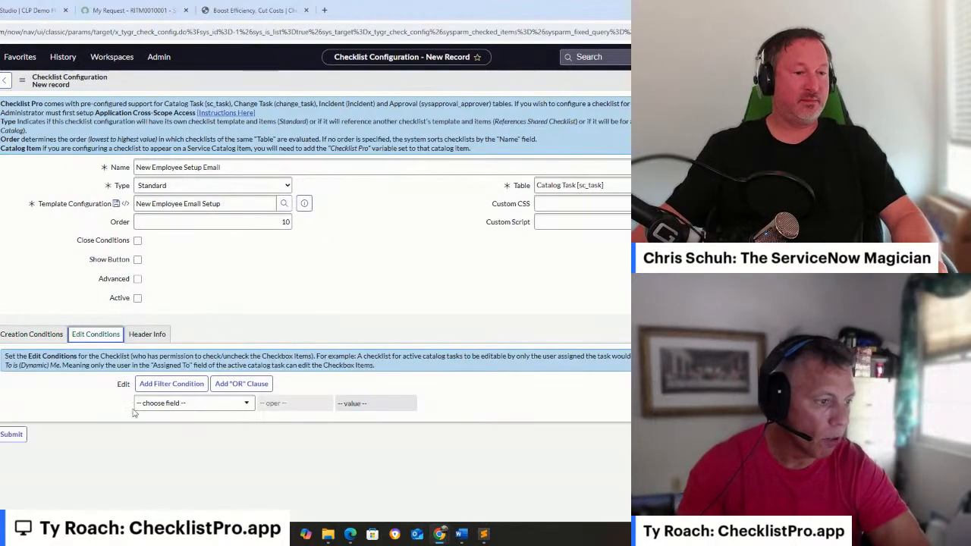
left_click(157, 404)
type("state")
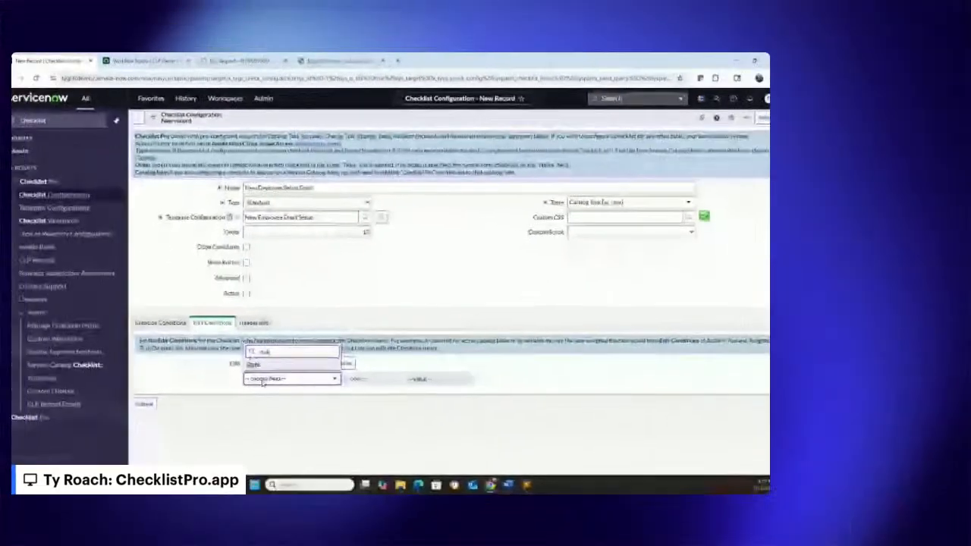
key("Return")
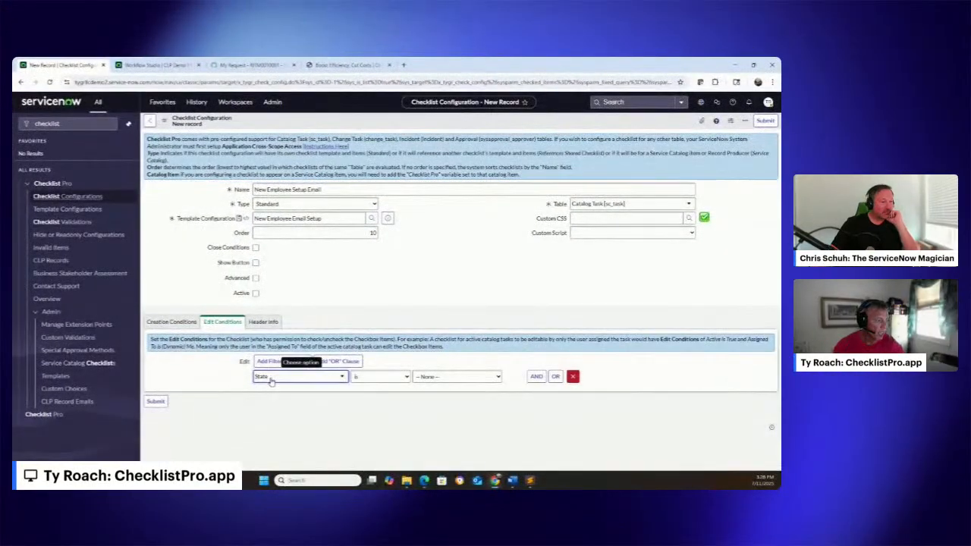
left_click(399, 377)
left_click(393, 258)
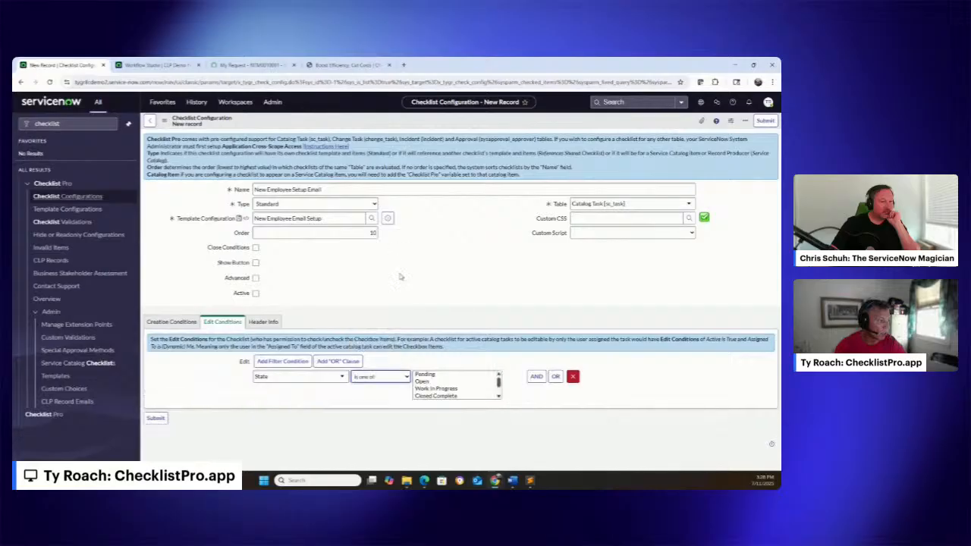
left_click(429, 381)
left_click(433, 389, "ctrl")
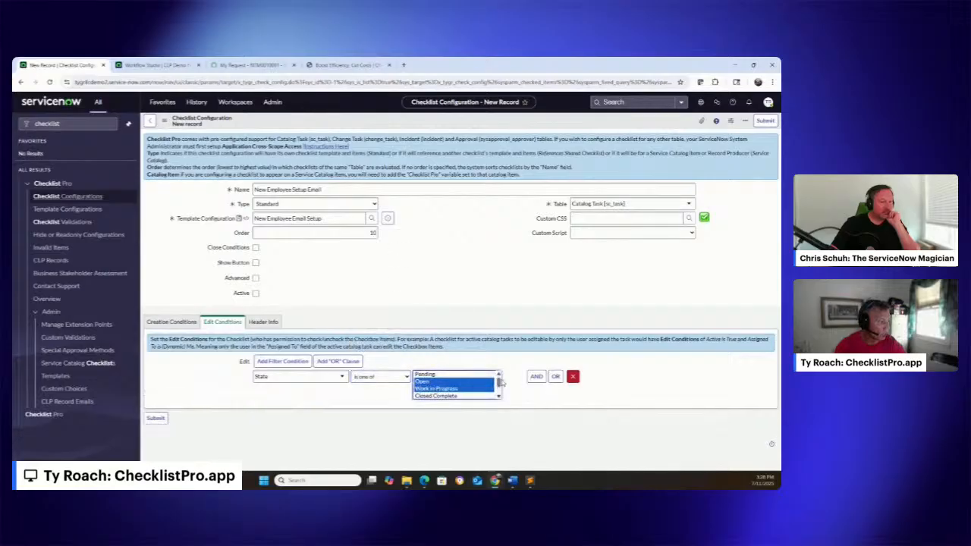
Add an AND edit condition requiring Assignment group to be is (dynamic) One of My Groups
left_click(535, 378)
left_click(300, 421)
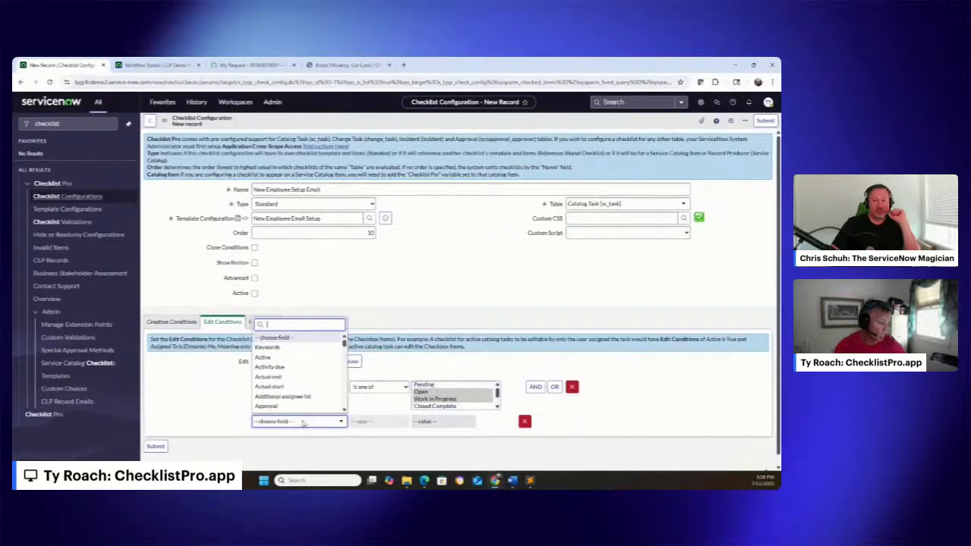
type("ass")
left_click(310, 391)
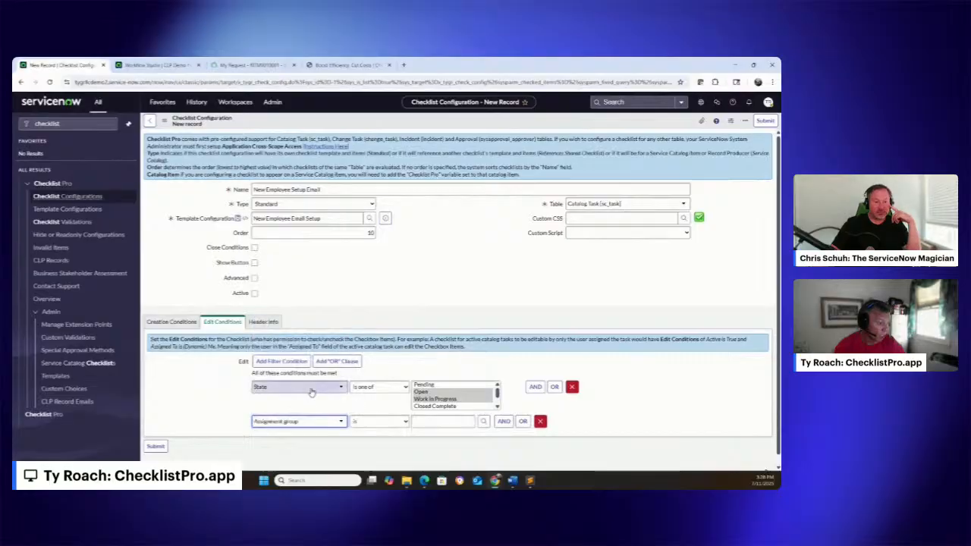
left_click(395, 423)
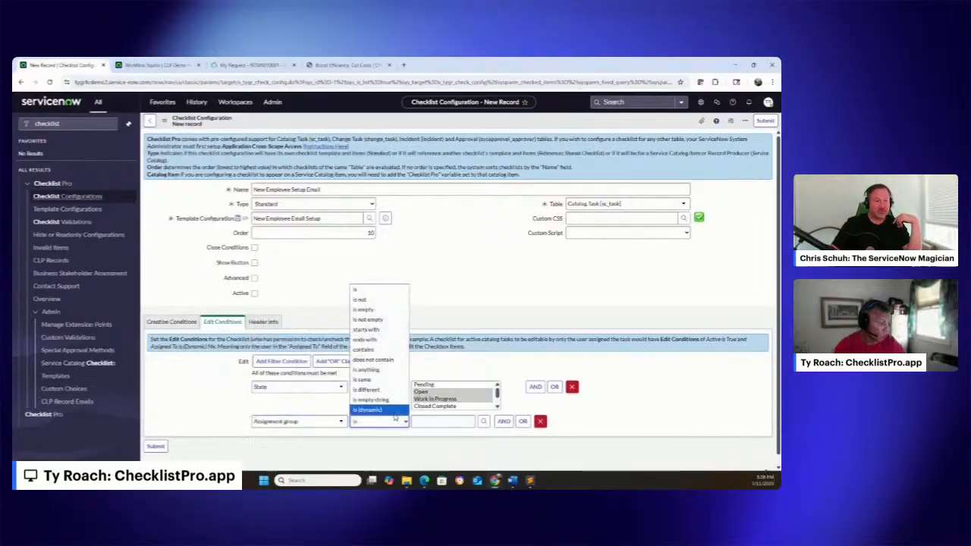
left_click(405, 423)
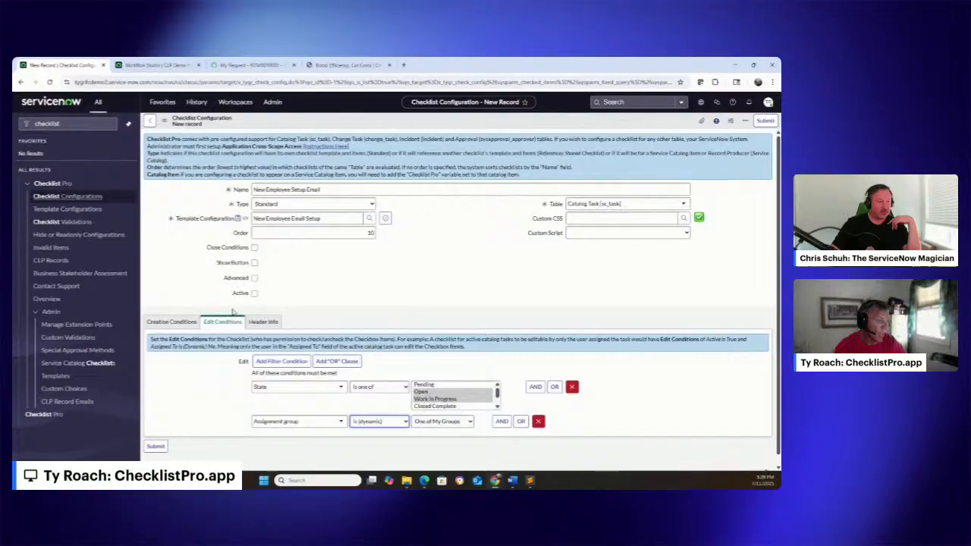
From the Close Conditions instructions, create the supporting Close Check business rule and name it CLP sc_task Close Check
left_click(254, 249)
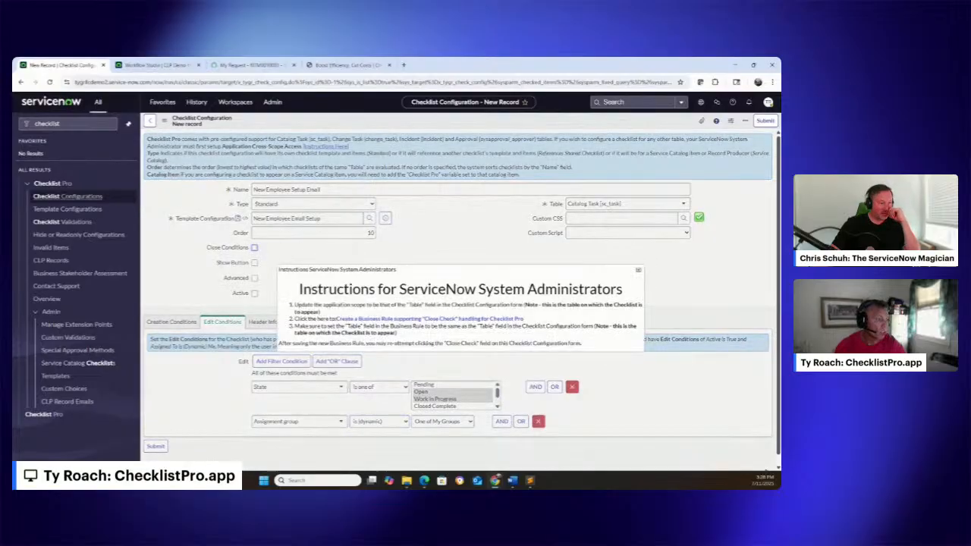
left_click(362, 319)
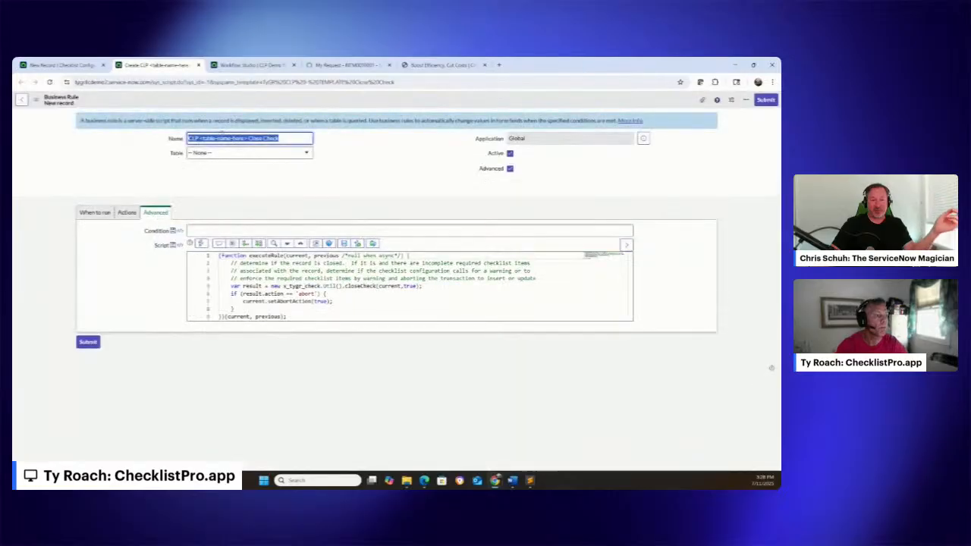
left_click(202, 138)
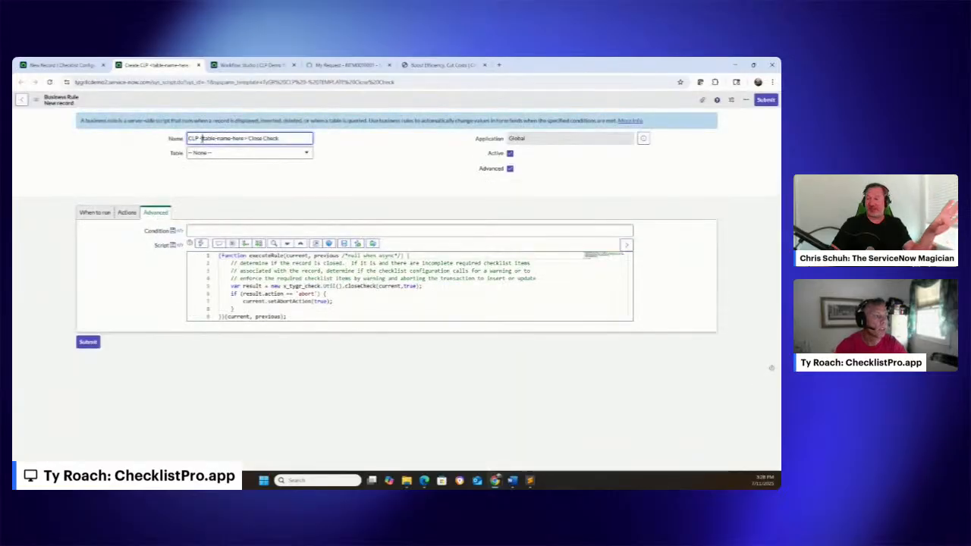
left_click_drag(202, 138, 254, 138)
key("BackSpace")
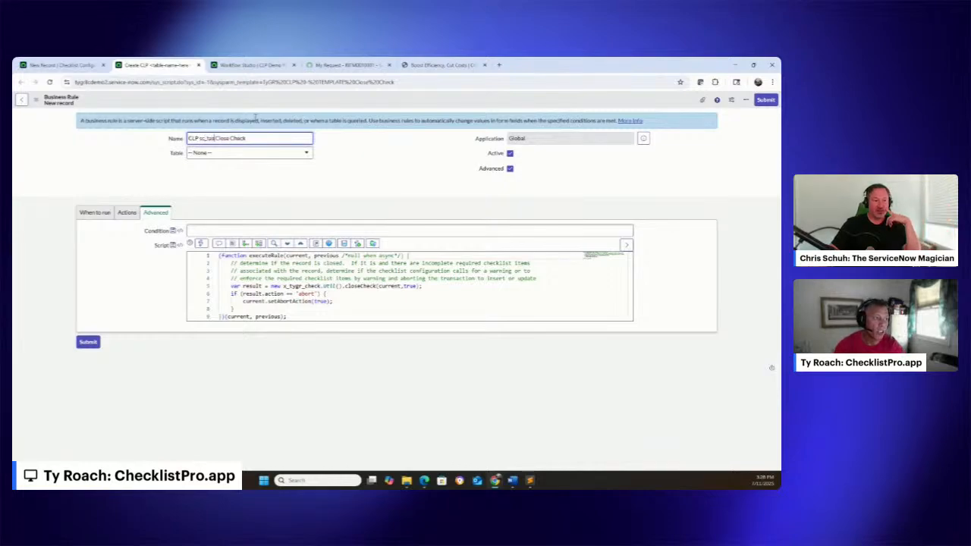
Set the business rule's table to Catalog Task [sc_task], submit it, and return to the checklist configuration with the instructions closed
left_click(289, 155)
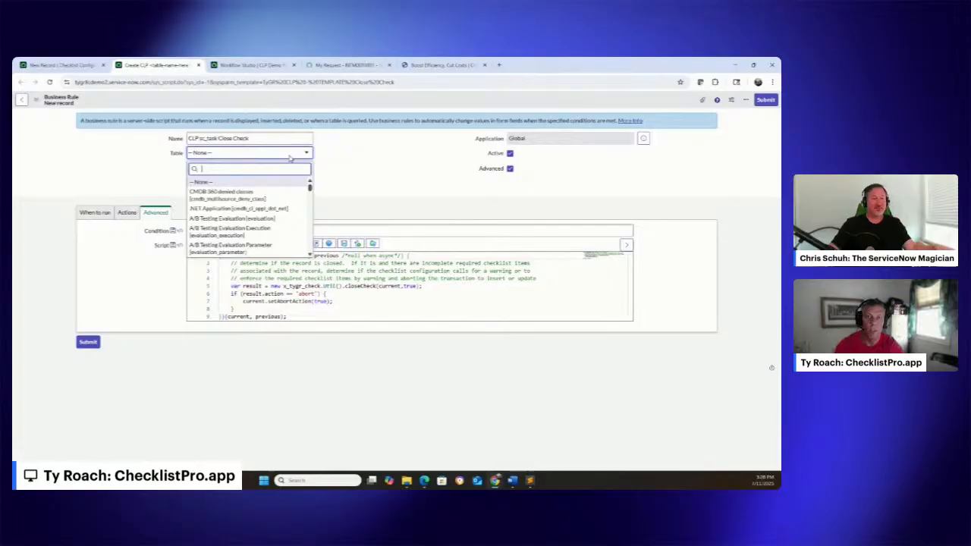
type("sc_task")
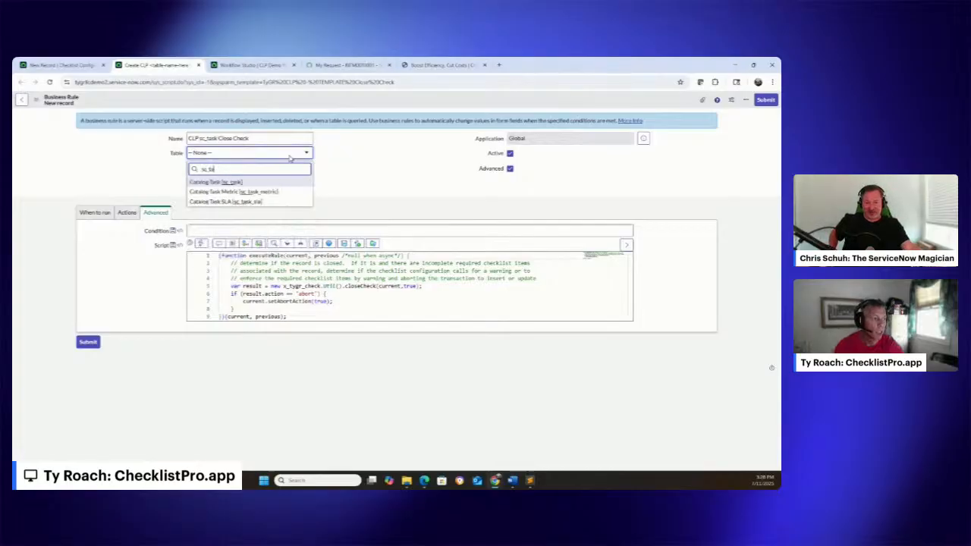
left_click(247, 184)
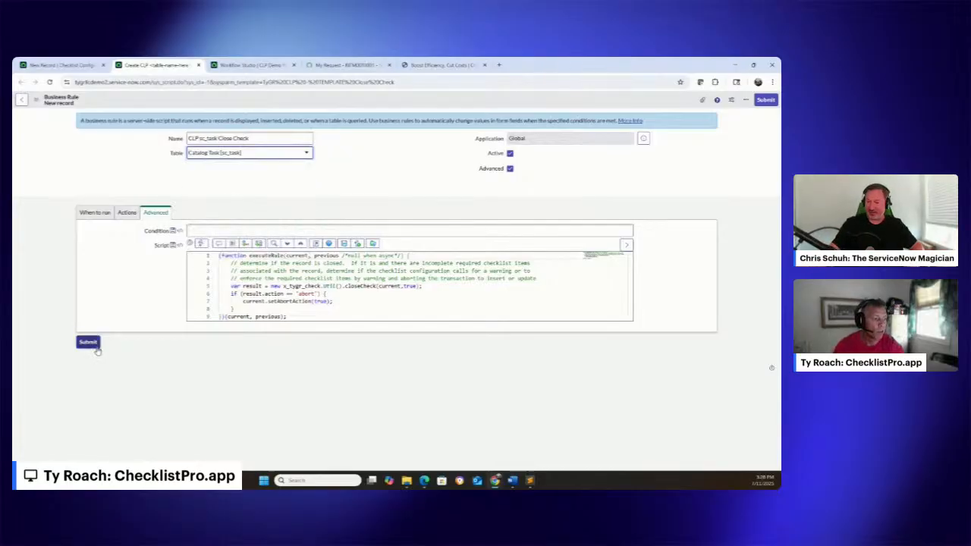
left_click(88, 342)
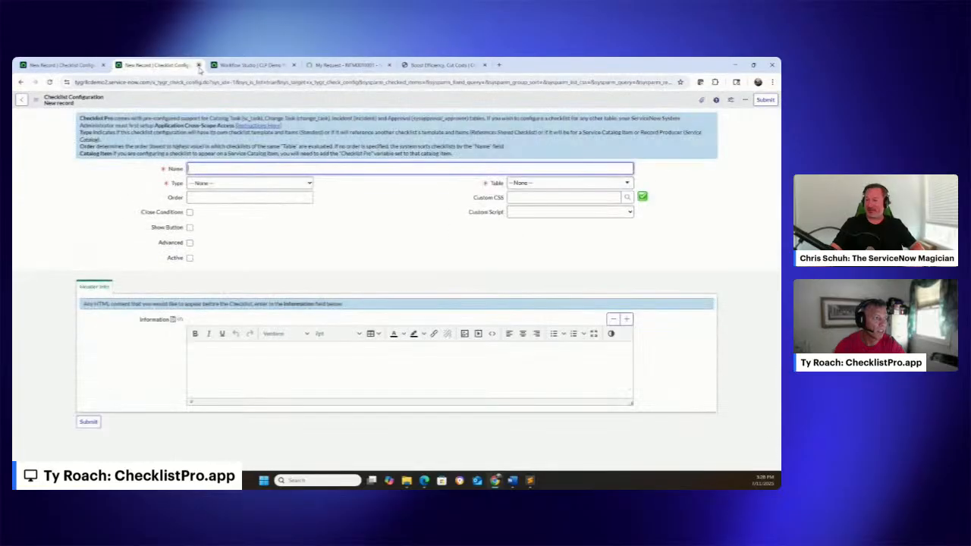
left_click(198, 64)
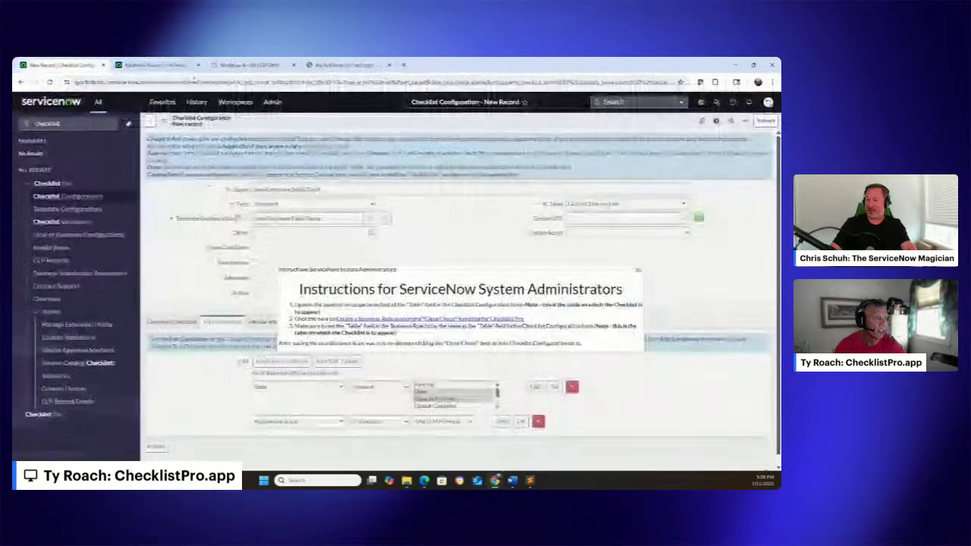
left_click(639, 270)
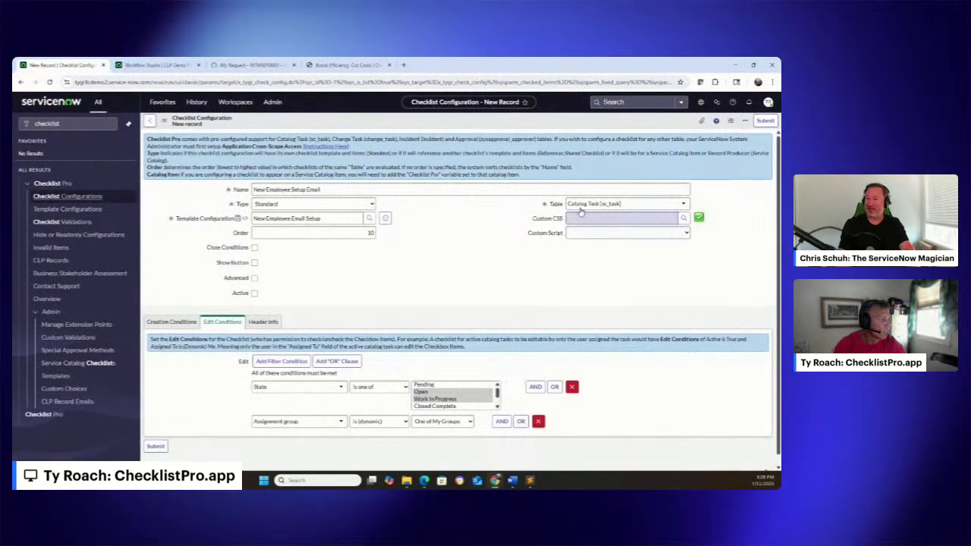
Enable Close Conditions on the checklist configuration and turn on Enforce for required items
left_click(254, 248)
left_click(269, 322)
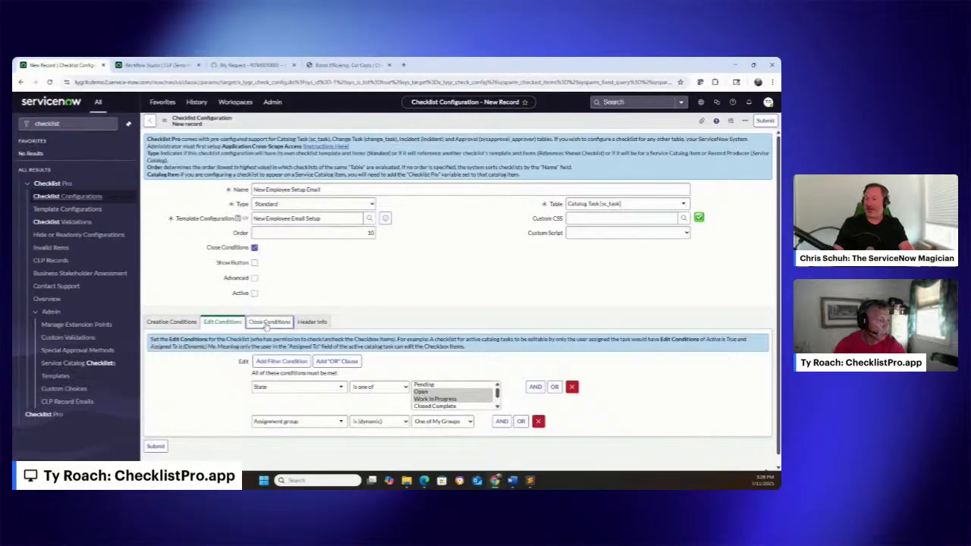
left_click(256, 375)
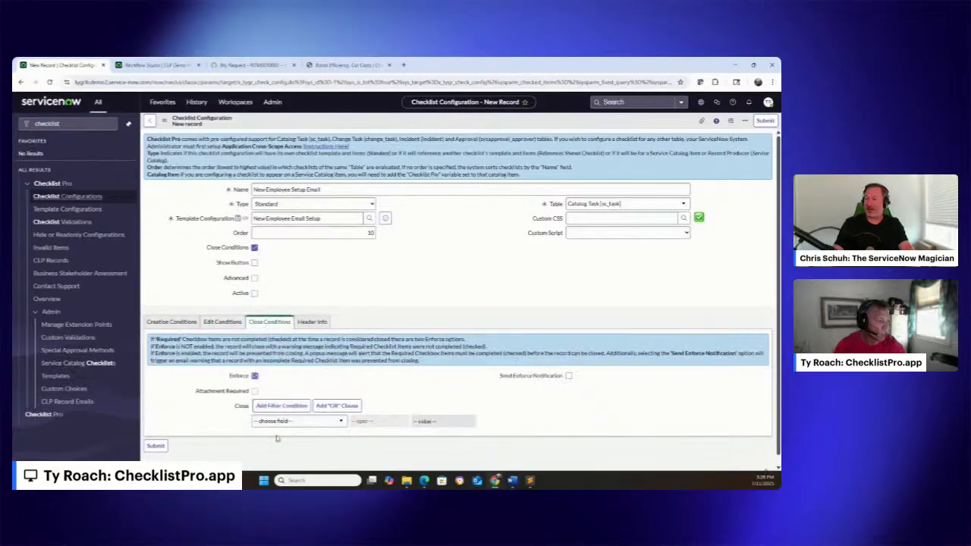
Add a close condition of State is one of Closed Complete, Closed Incomplete or Closed Skipped, and activate and submit the configuration
left_click(277, 420)
type("state")
left_click(270, 409)
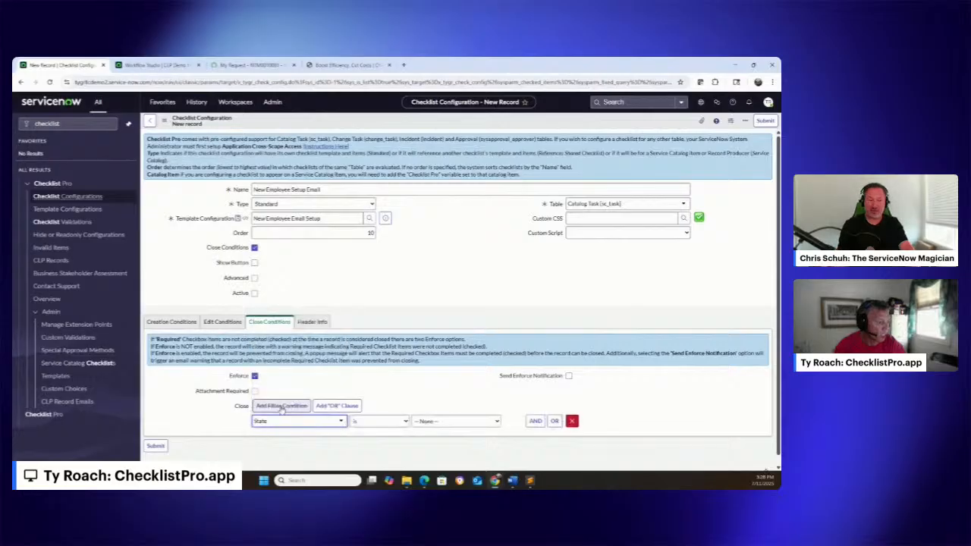
left_click(371, 421)
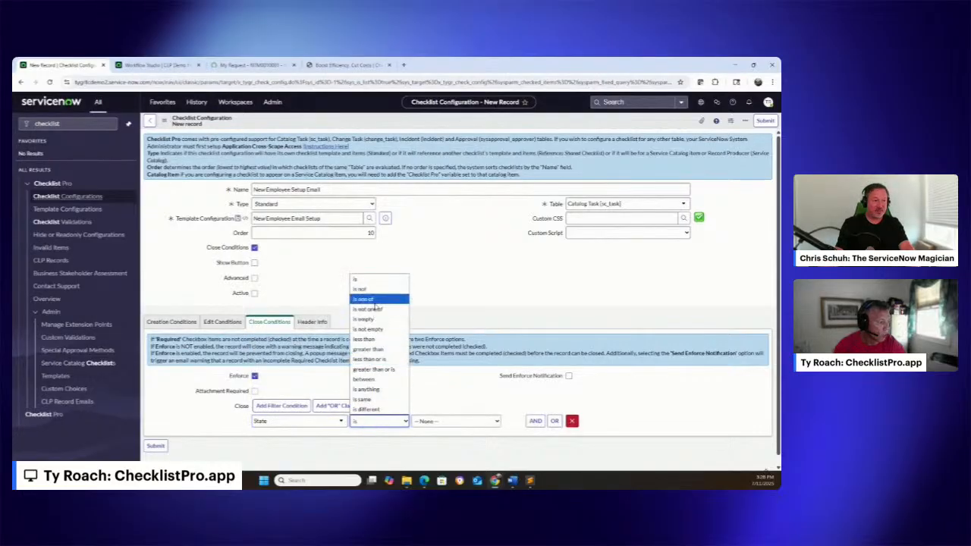
left_click(364, 299)
left_click_drag(419, 443, 421, 446)
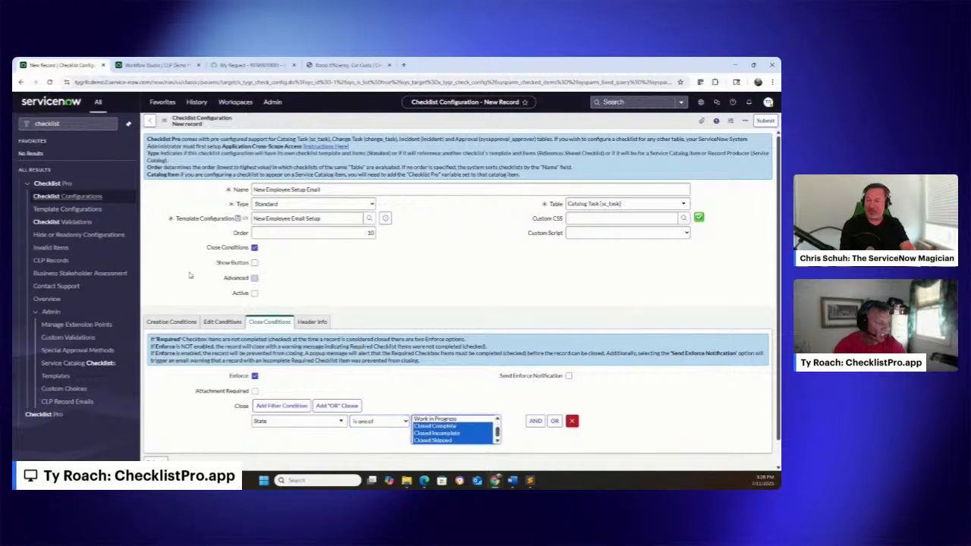
left_click(255, 293)
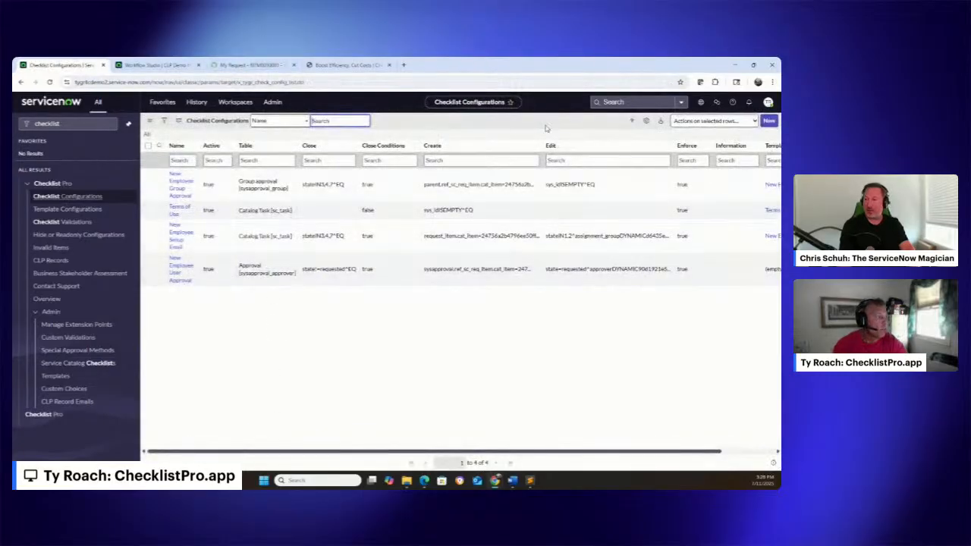
Switch to the Edge window, go to the ServiceNow home page, and dismiss the introductory tour
left_click(424, 480)
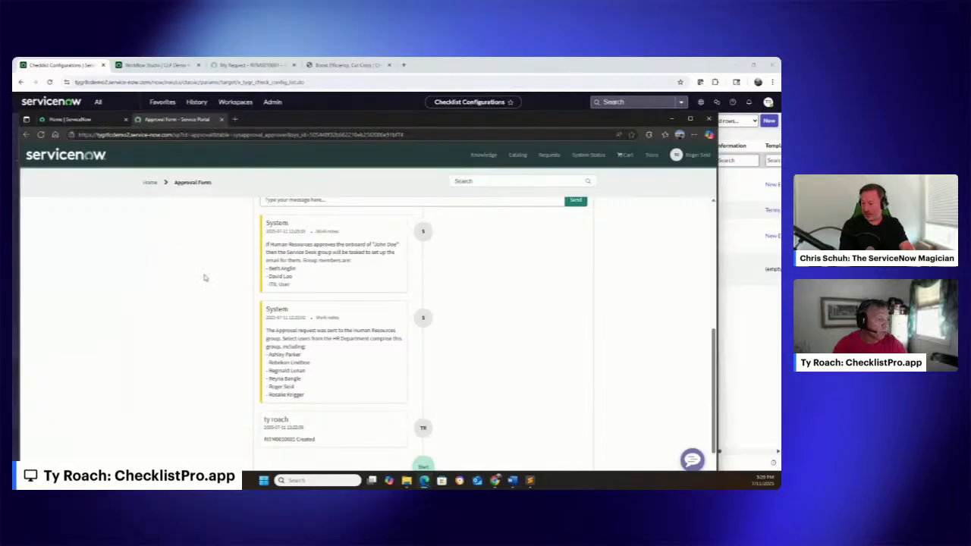
scroll(204, 277, "up", 10)
left_click(76, 120)
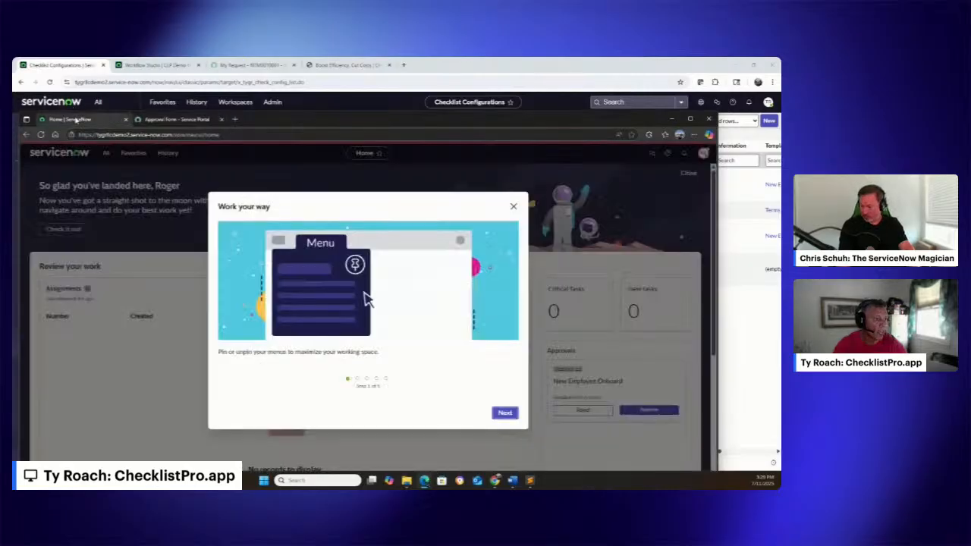
left_click(513, 206)
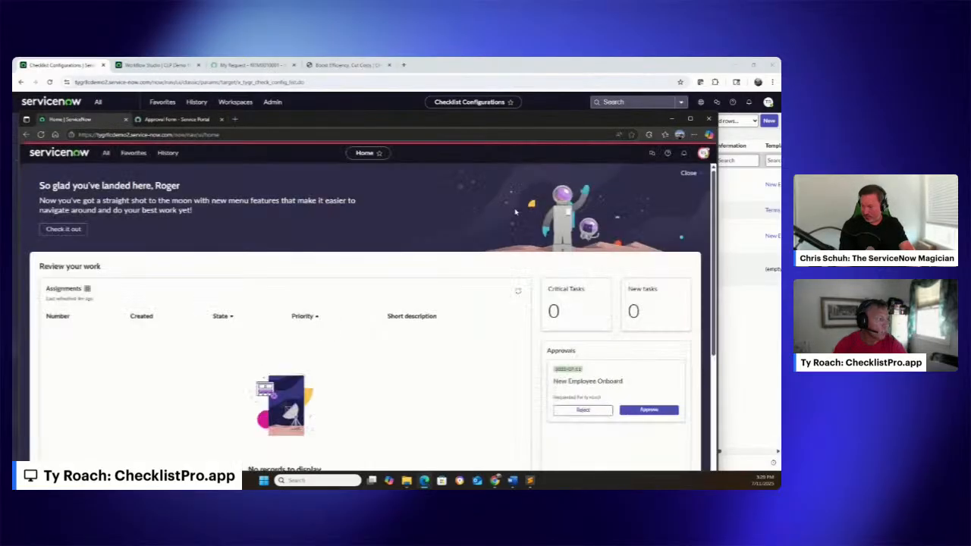
Impersonate the first Service Desk group member named in the approval's work notes and dismiss the workspace welcome tour
left_click(703, 153)
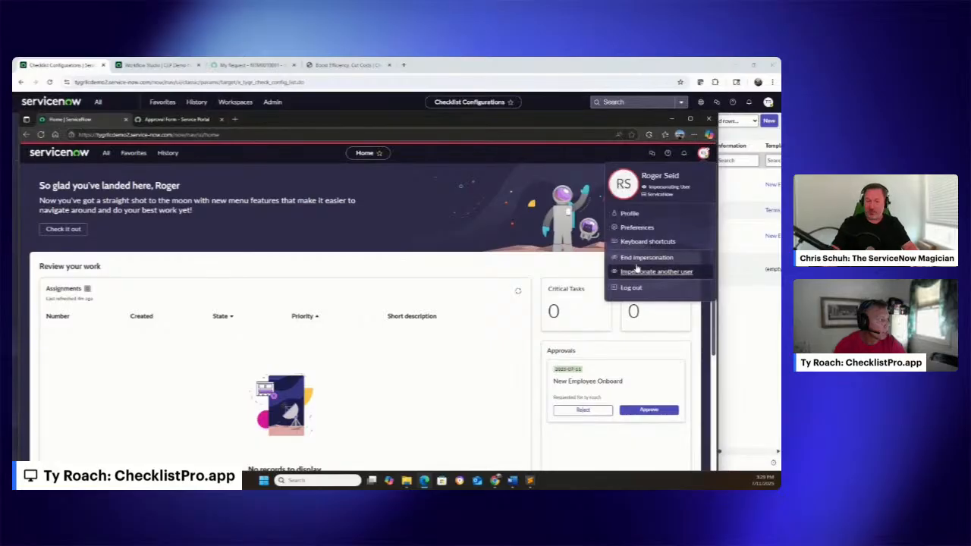
left_click(637, 272)
left_click(311, 267)
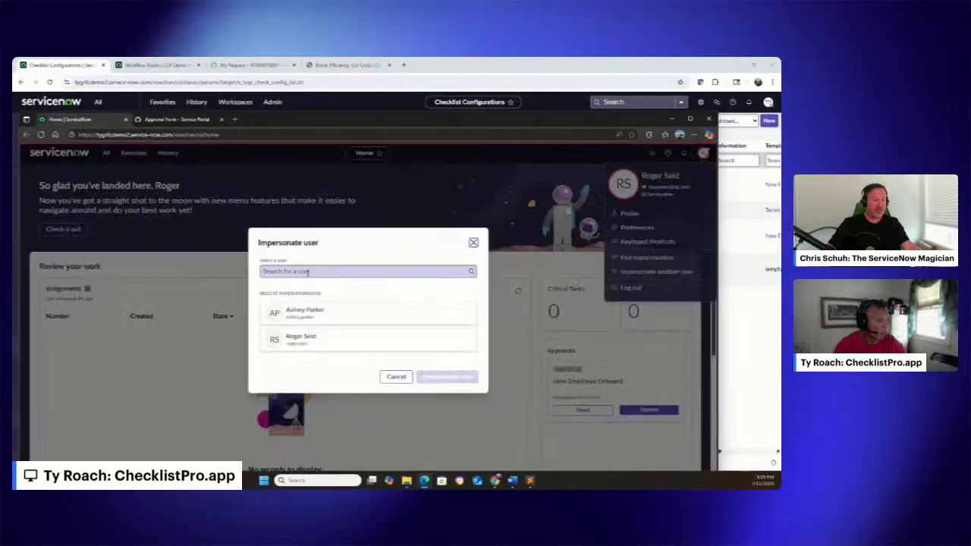
type("tid")
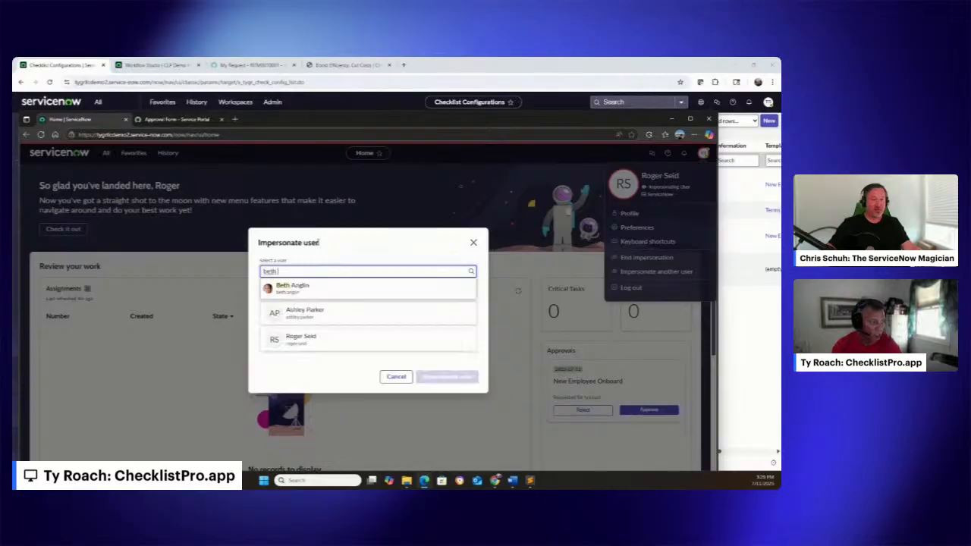
left_click(290, 286)
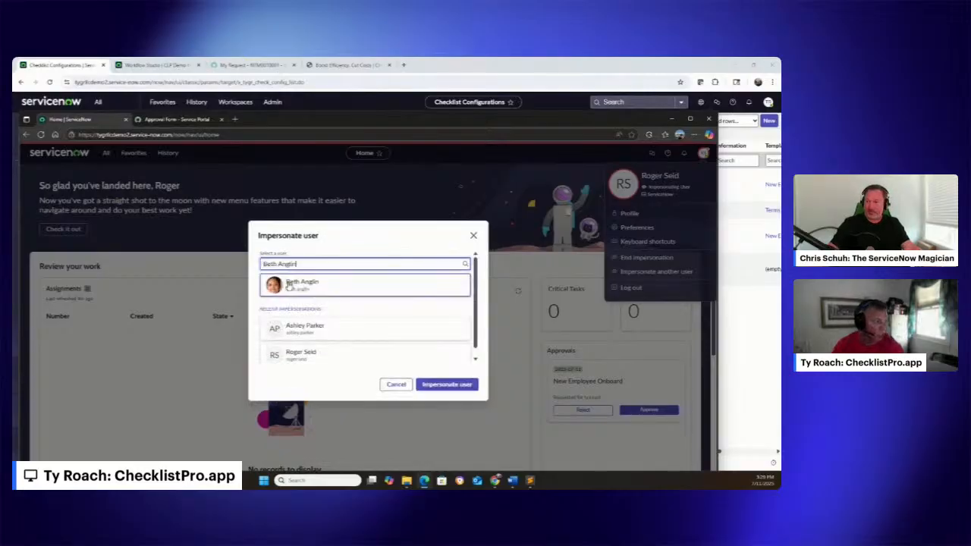
left_click(441, 384)
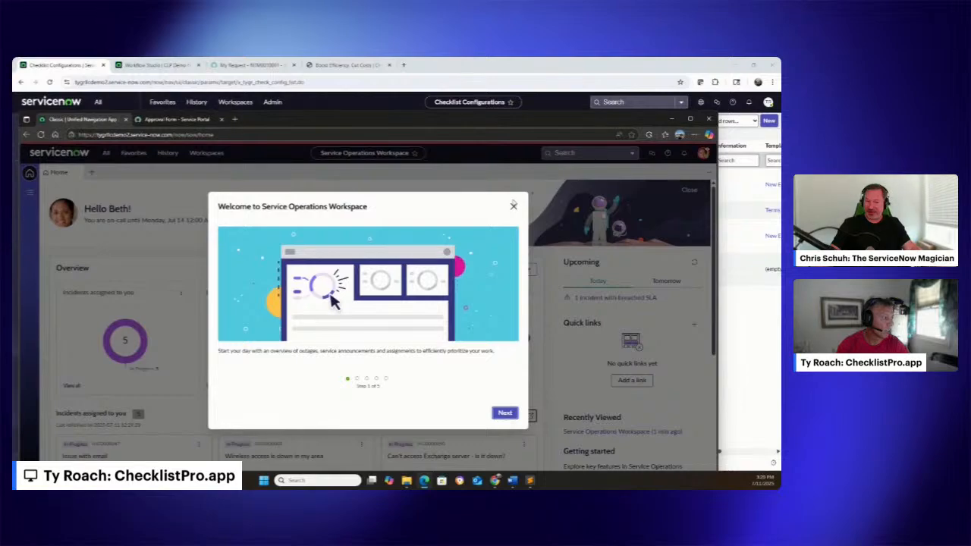
left_click(513, 207)
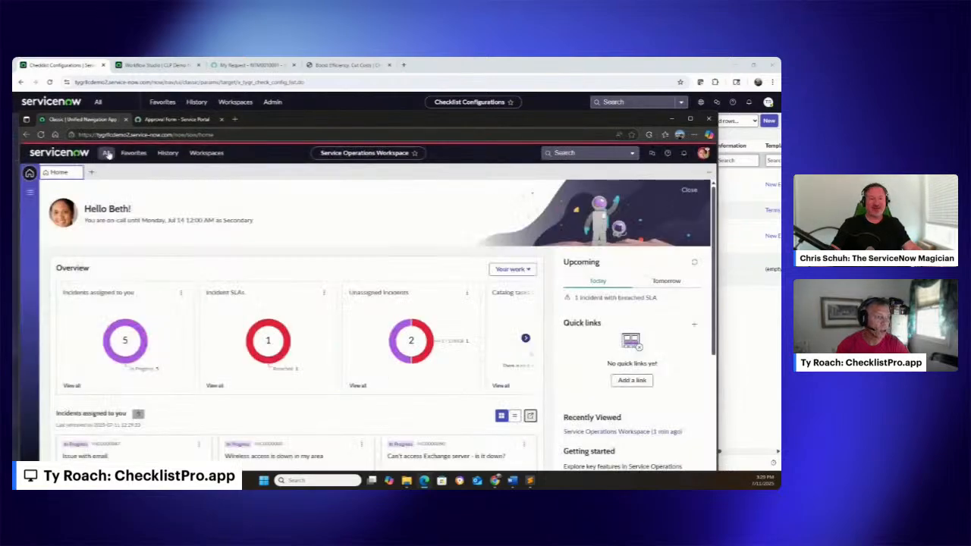
Open the full Catalog Tasks list from the sc_task table
left_click(106, 153)
left_click(159, 174)
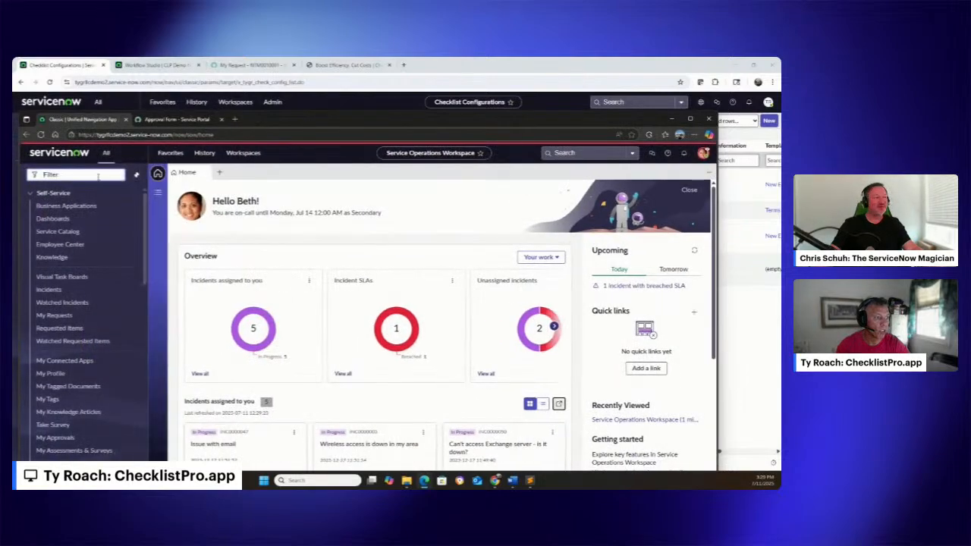
type("sc_task.list")
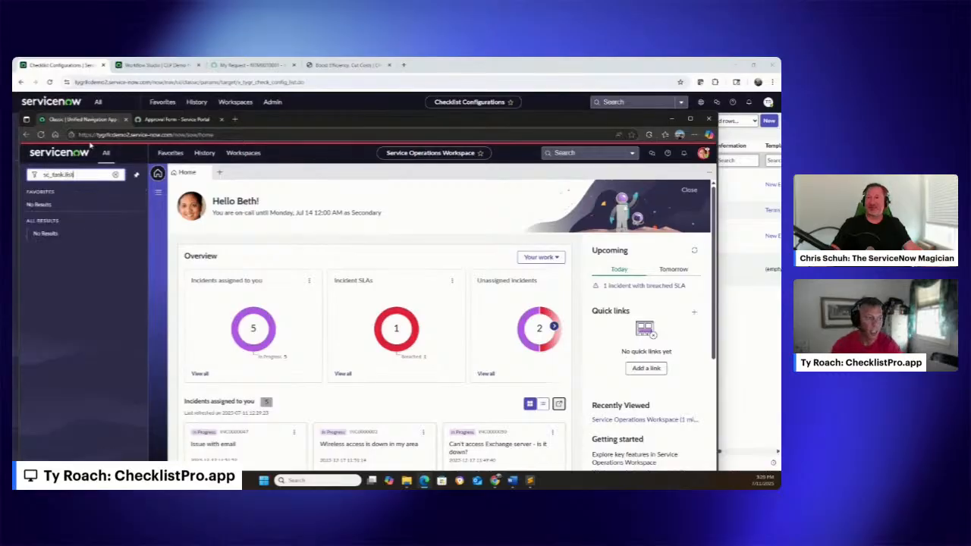
key("Return")
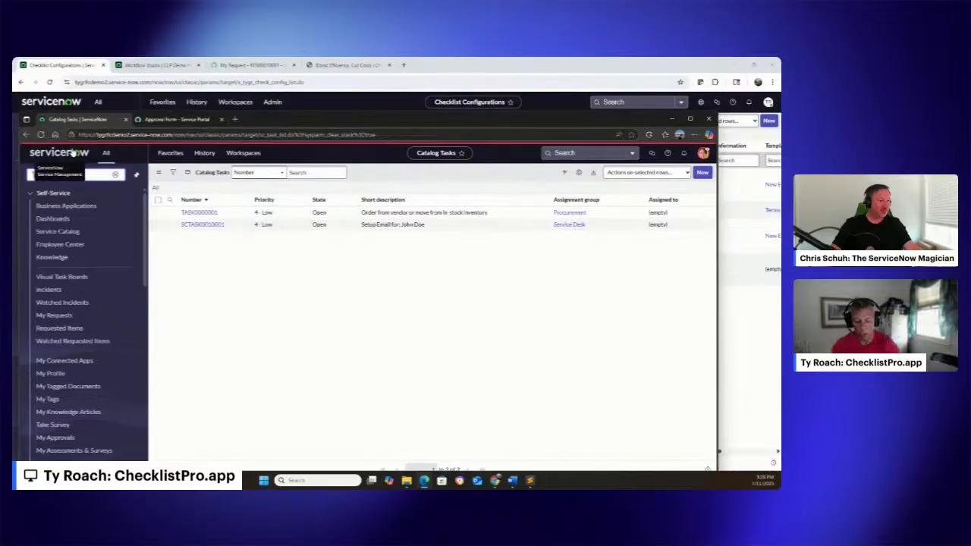
Open the Service Desk My Groups Work list and its new-hire email setup catalog task
type("my g")
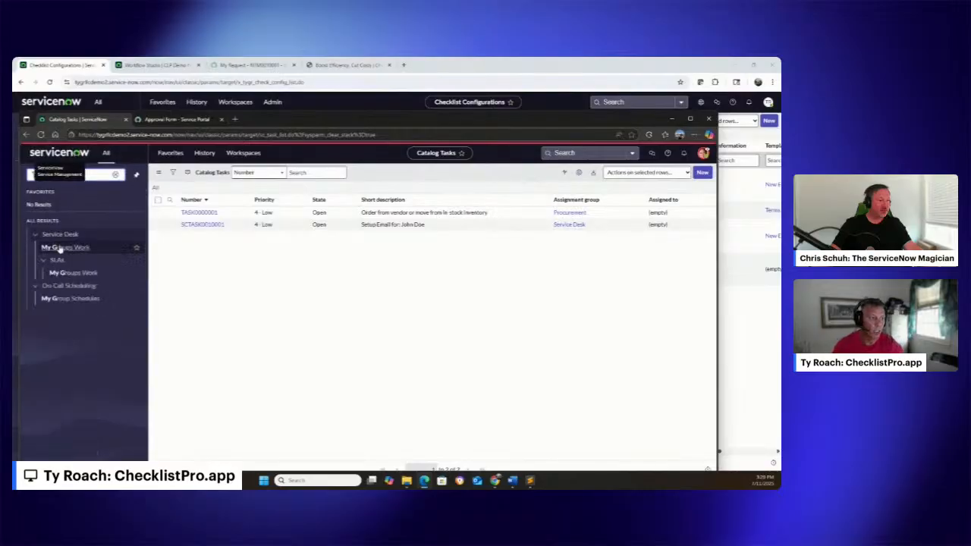
left_click(66, 247)
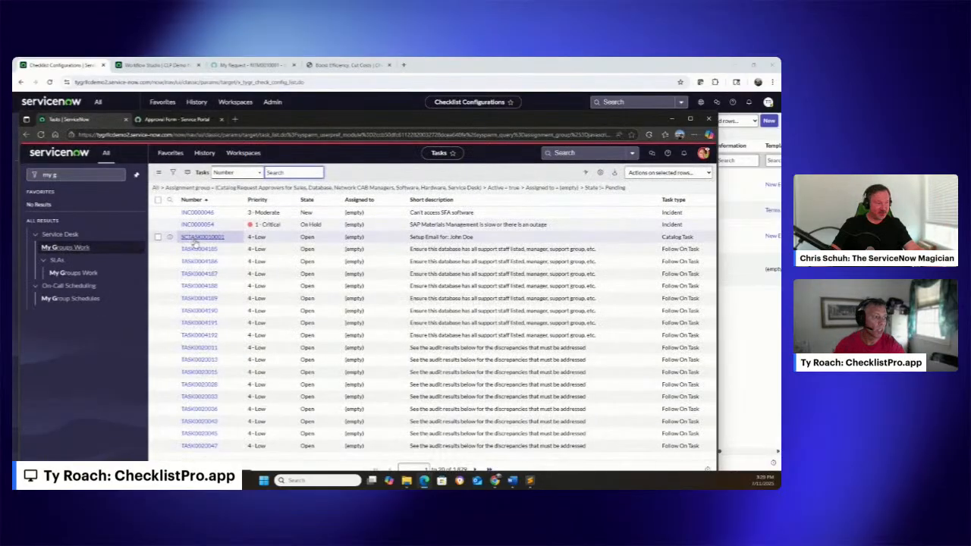
left_click(195, 237)
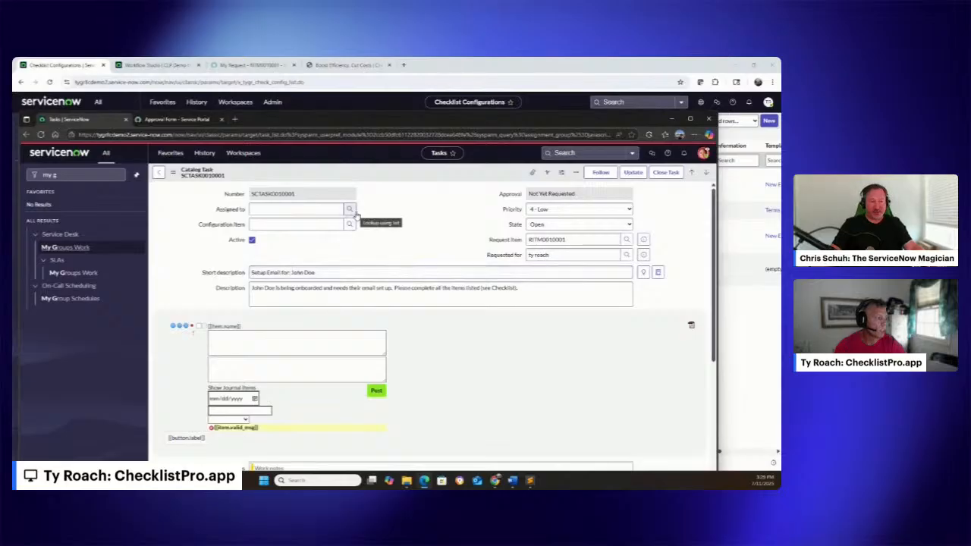
Check the Active Directory account item in the New Hire Email Setup checklist and set the account creation date to 07/18/2025
scroll(336, 255, "down", 3)
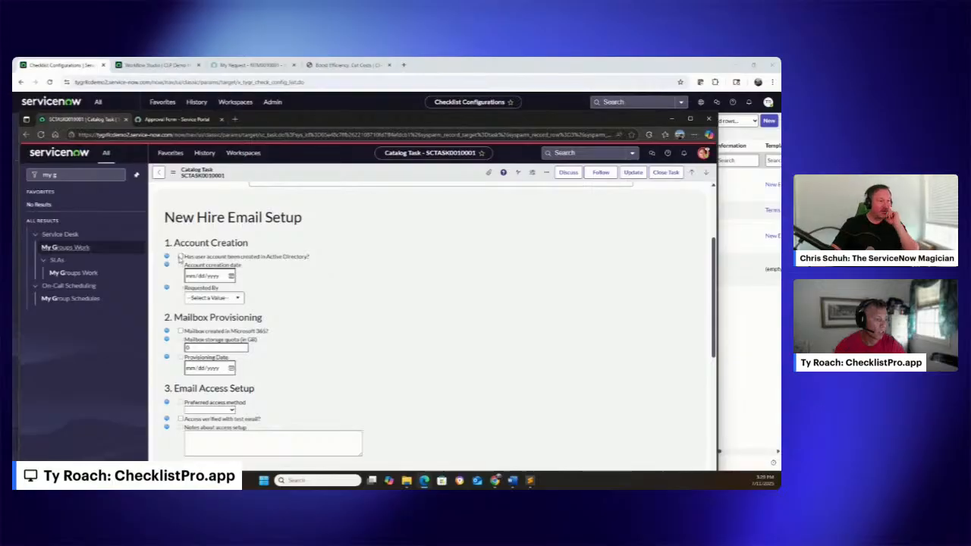
left_click(179, 256)
left_click(231, 277)
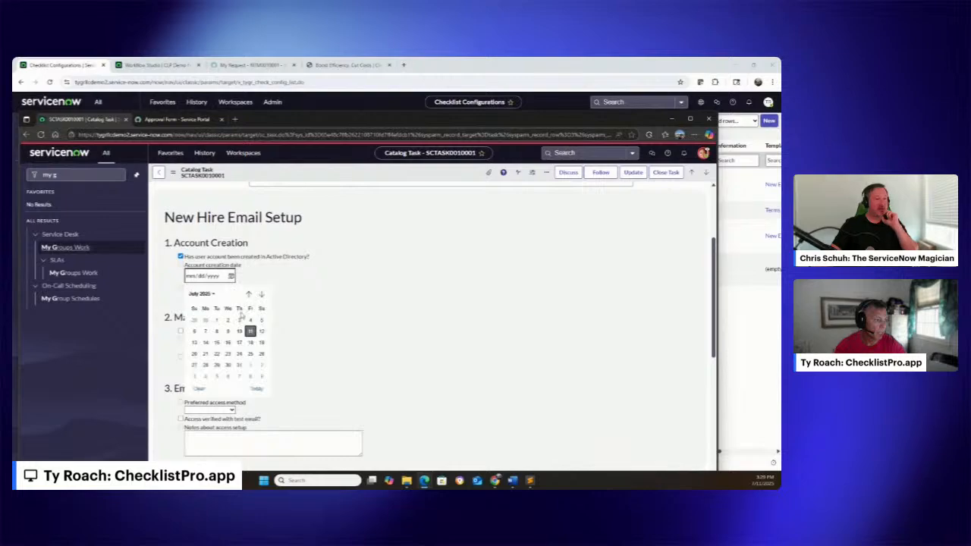
left_click(250, 343)
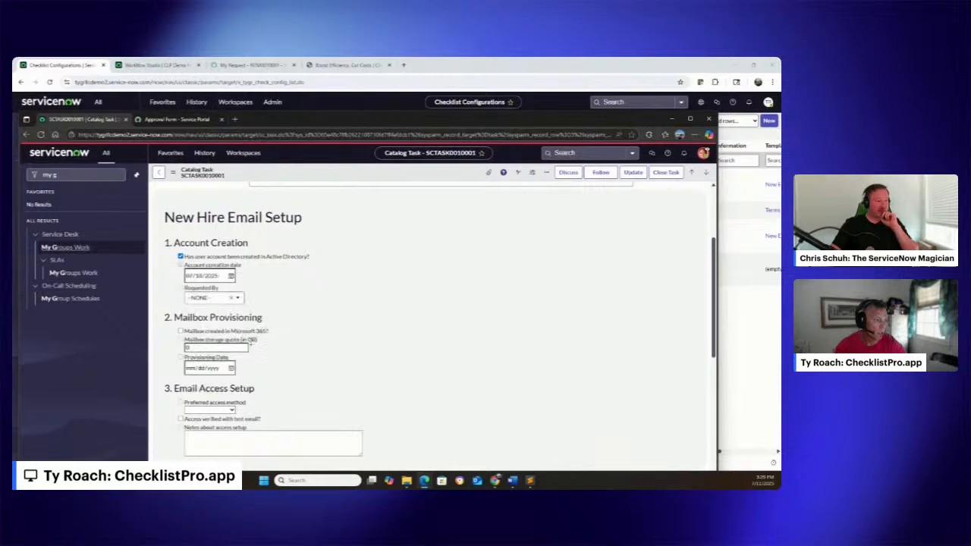
Switch to the Checklist Pro workspace and show its record lists
left_click(237, 153)
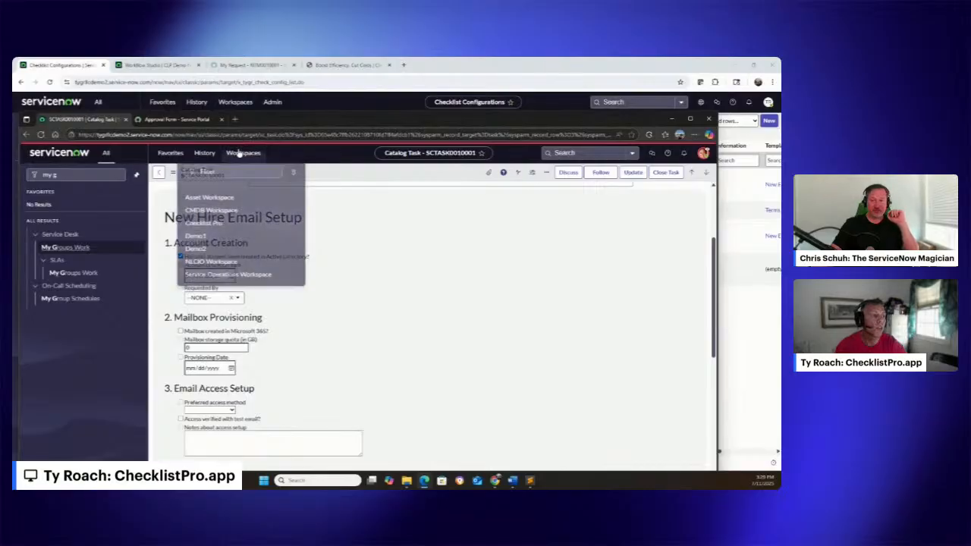
left_click(204, 219)
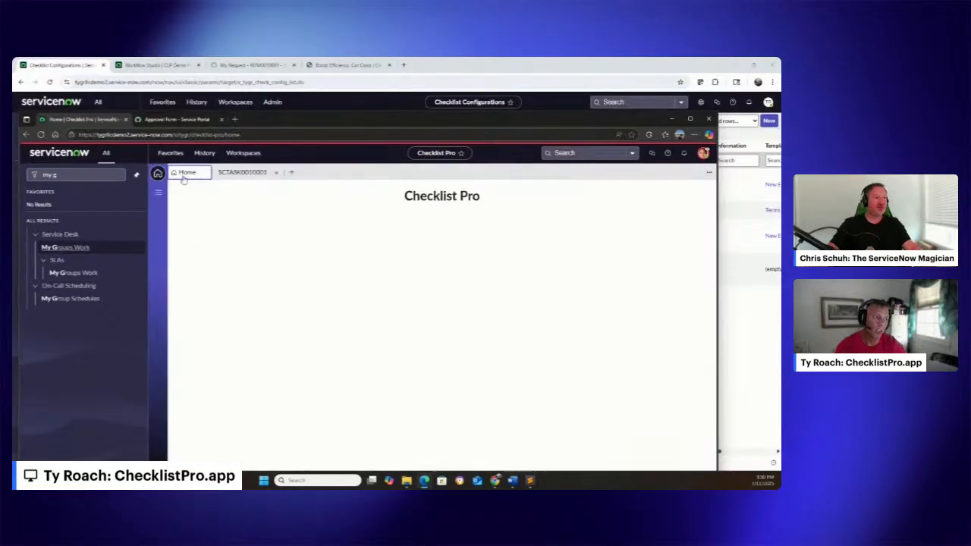
left_click(158, 192)
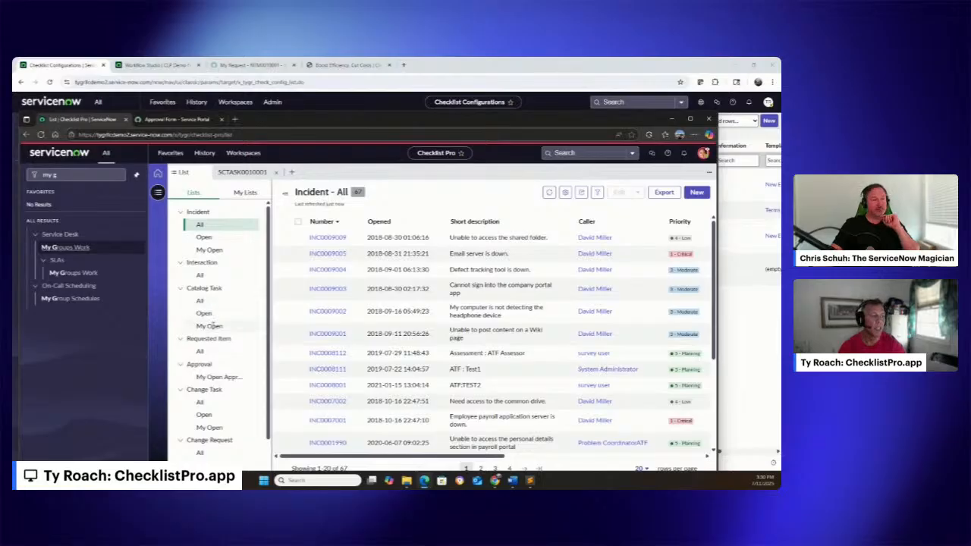
Open the email setup task from the My Open catalog tasks and close the older duplicate copy of that record
left_click(211, 325)
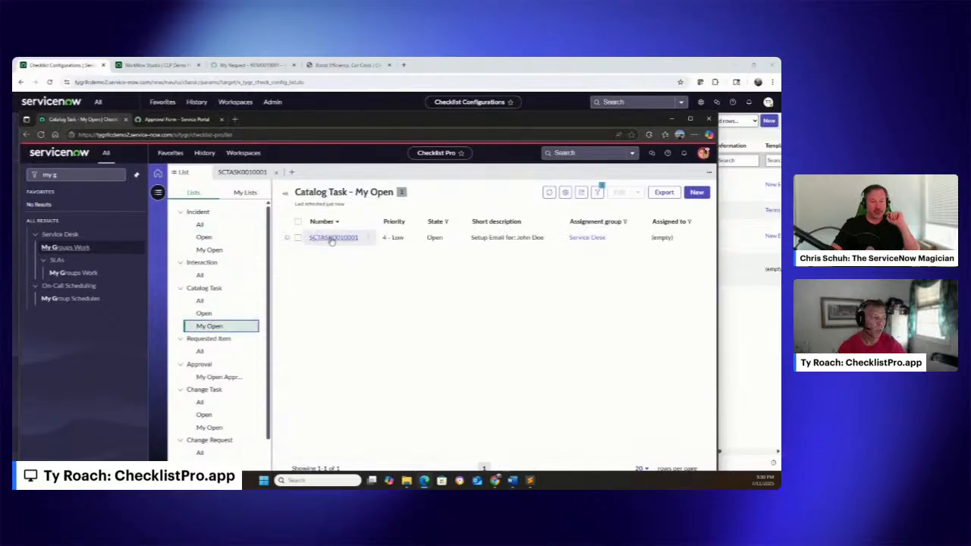
left_click(331, 238)
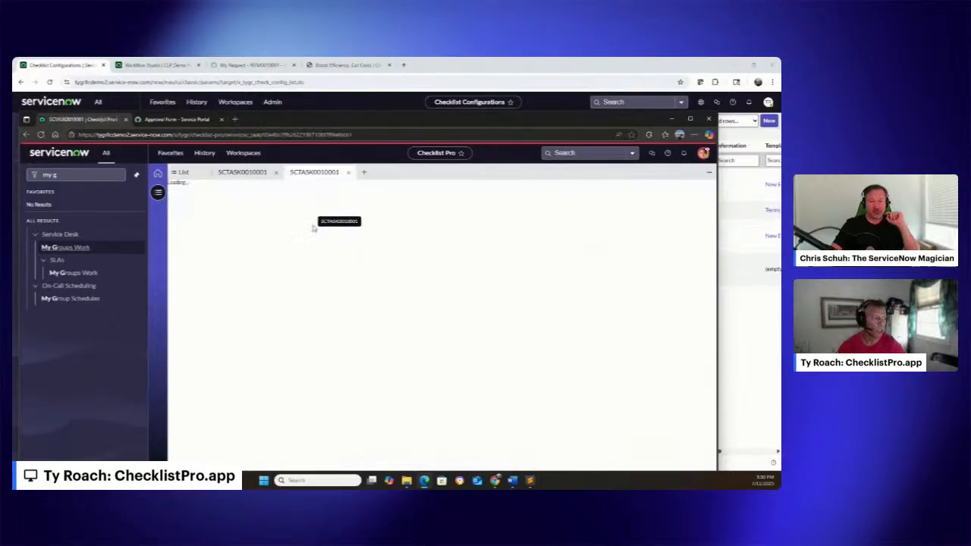
left_click(276, 175)
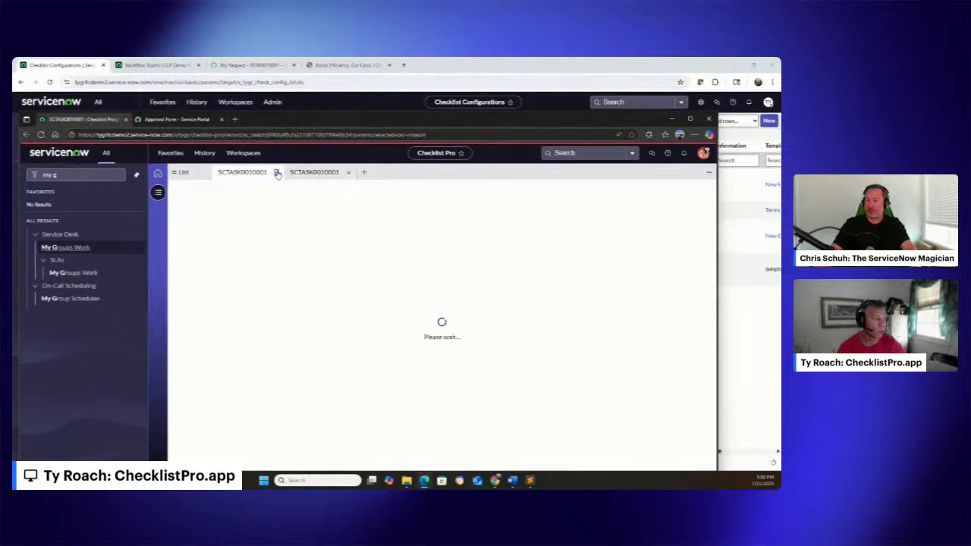
left_click(276, 174)
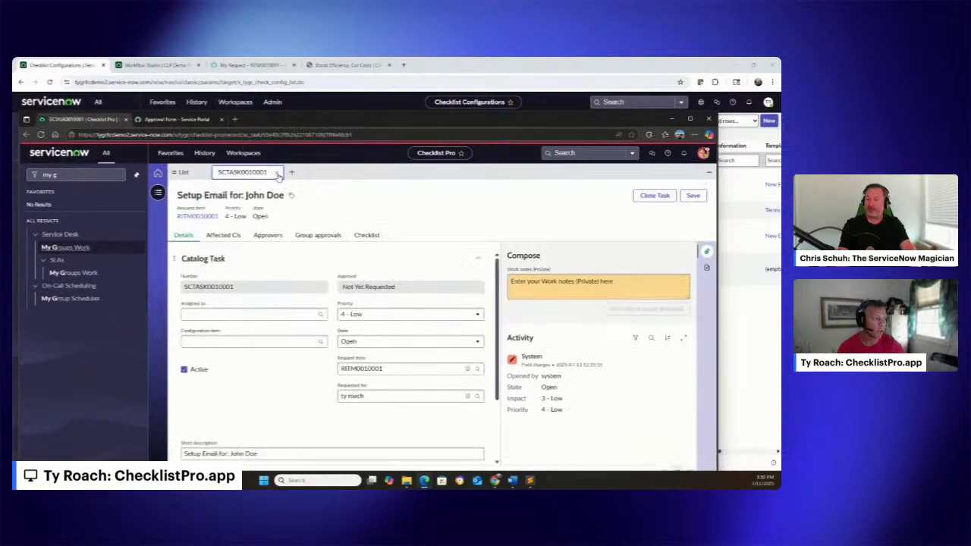
In the task's checklist, uncheck the Active Directory account item and set the account creation date to 07/26/2025
left_click(364, 235)
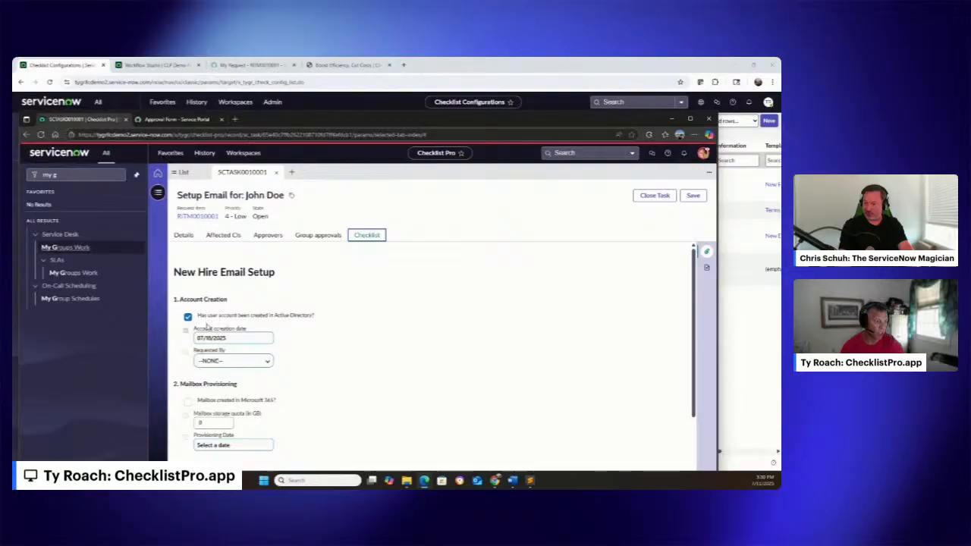
left_click(193, 319)
left_click(239, 338)
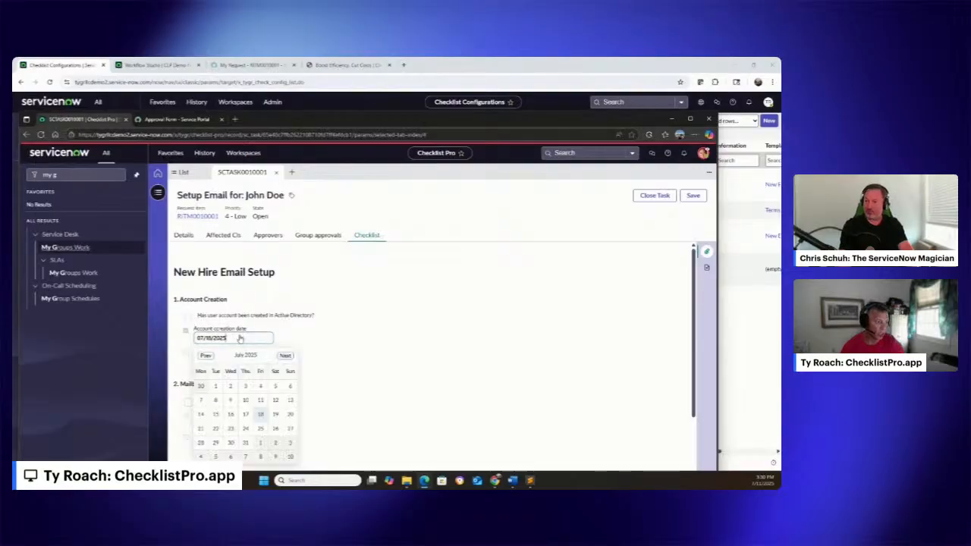
left_click(282, 429)
Set the checklist's preferred access method to Outlook Desktop and close the task
scroll(310, 331, "down", 1)
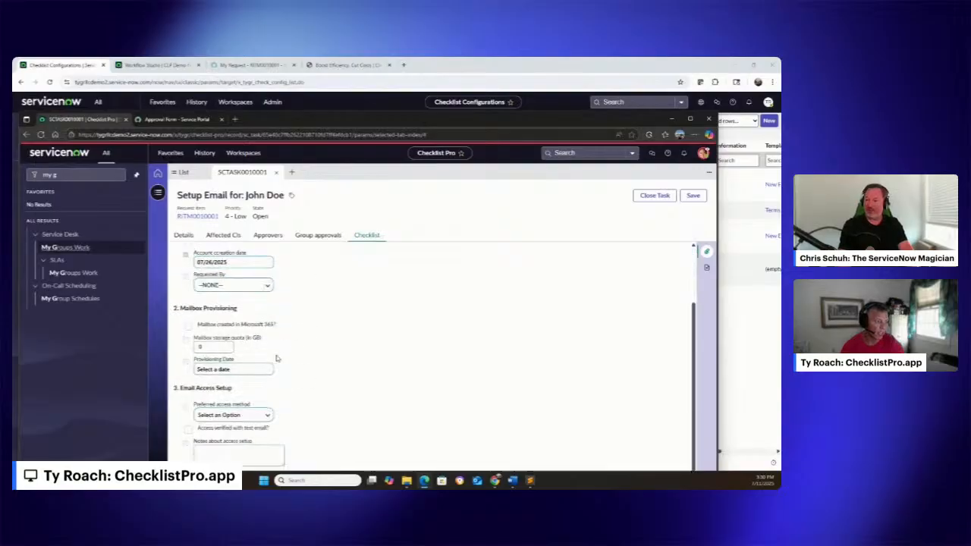
left_click(259, 419)
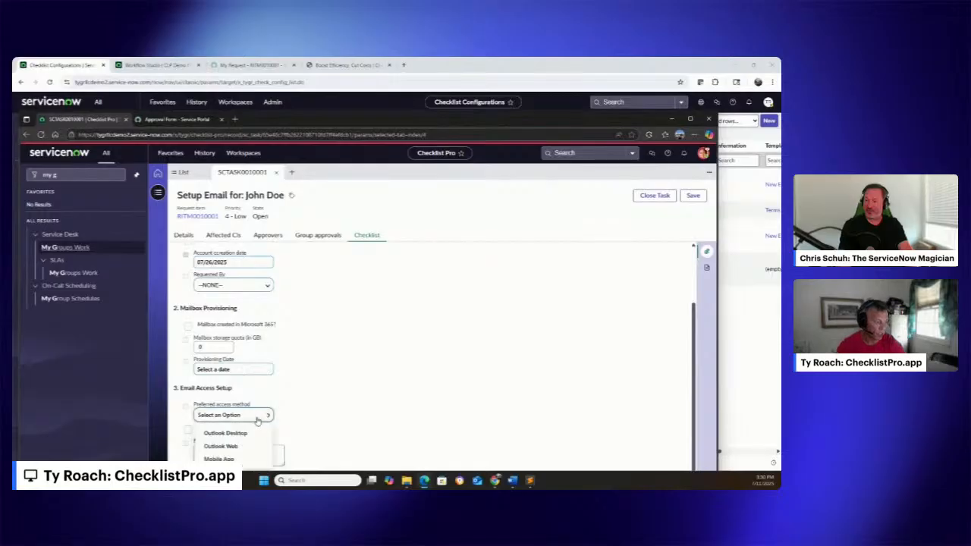
left_click(231, 431)
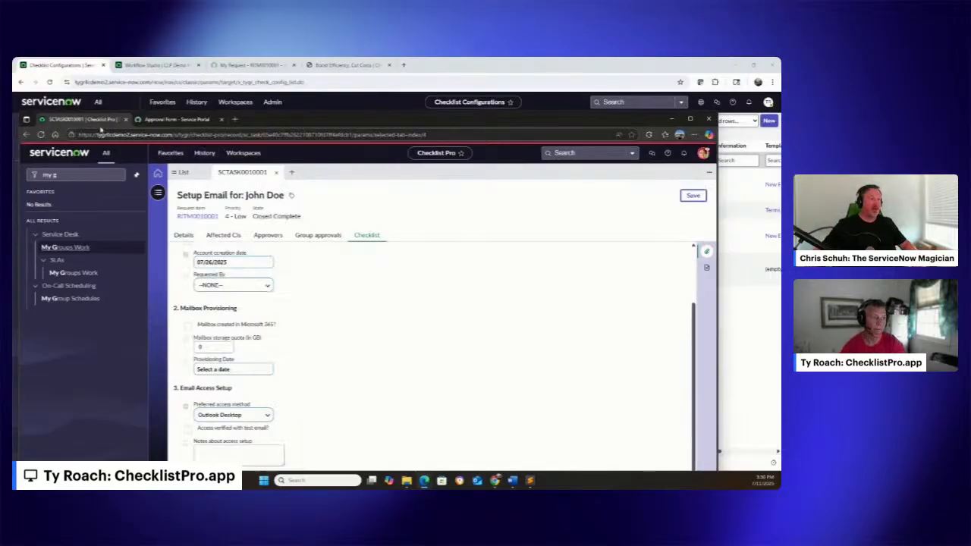
Review the closed task's details, reload the record, and examine whether its checklist items can still be edited
left_click(186, 235)
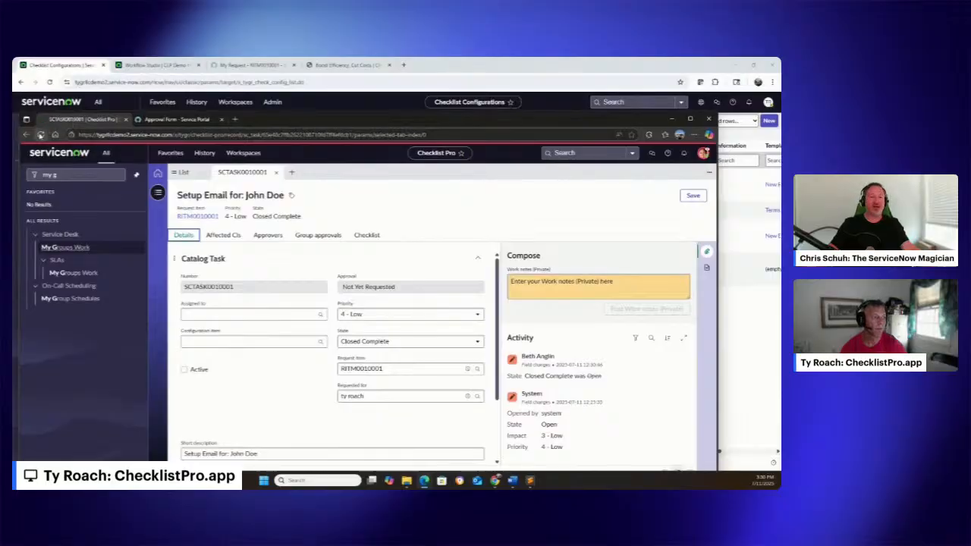
left_click(40, 134)
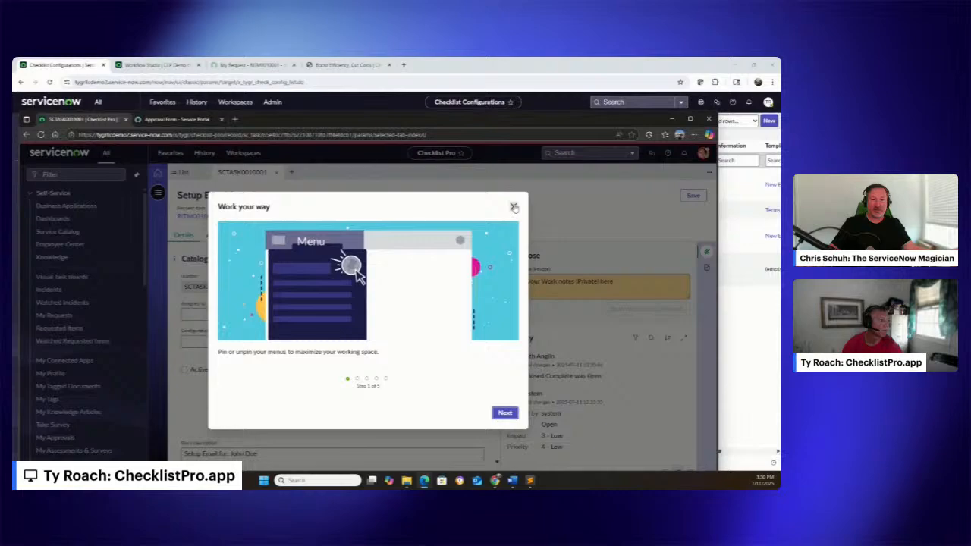
left_click(513, 207)
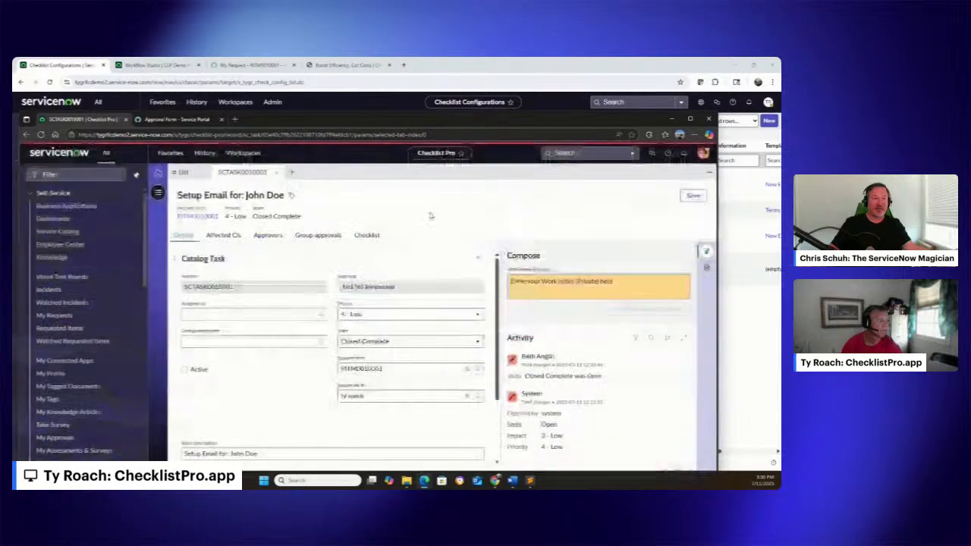
left_click(366, 235)
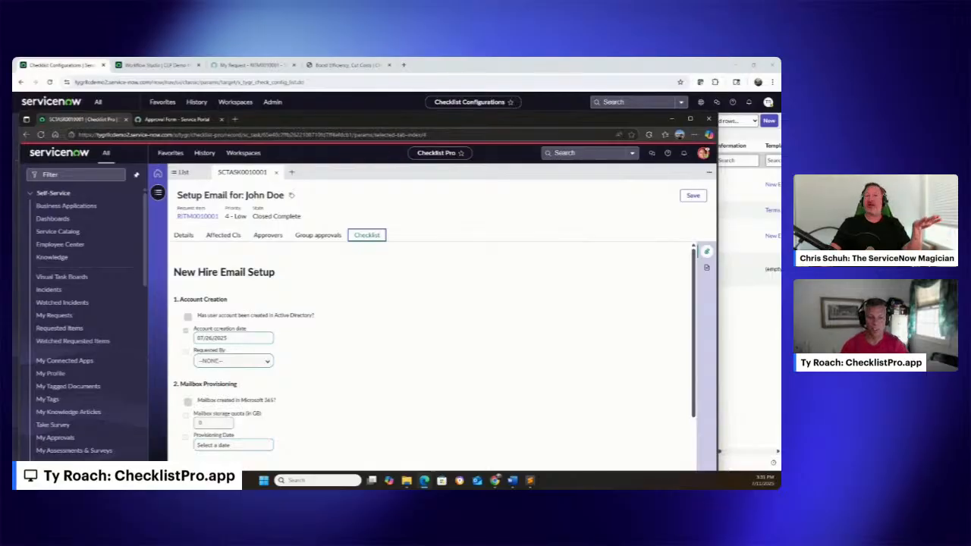
Switch to the ServiceNow Store window, move it fully into view, and open the Checklist Pro listing
key("alt+Tab")
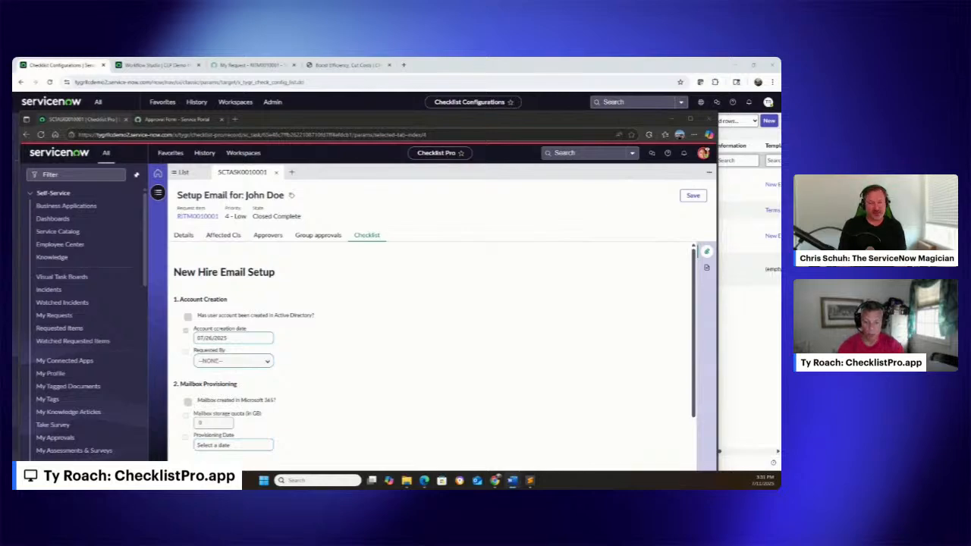
key("alt+Tab")
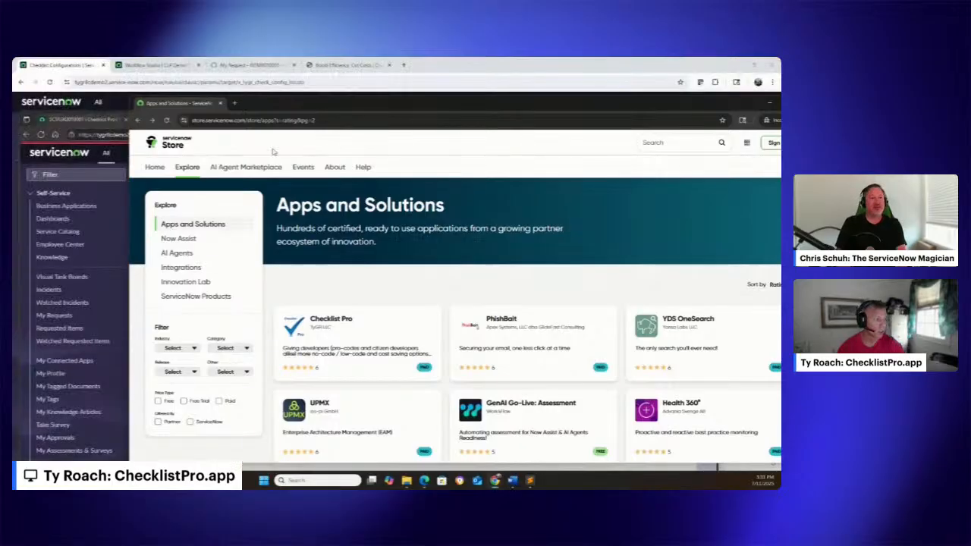
left_click_drag(485, 97, 292, 86)
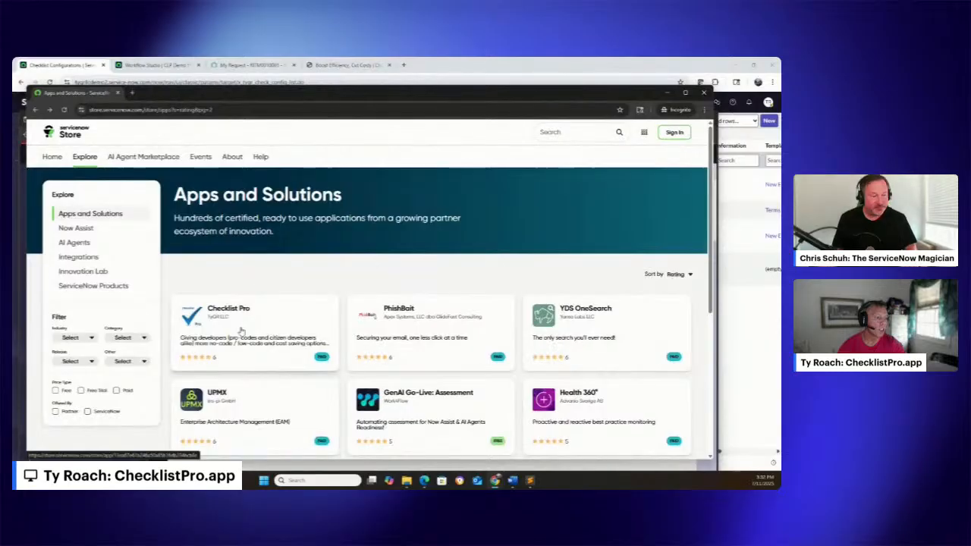
left_click(238, 330)
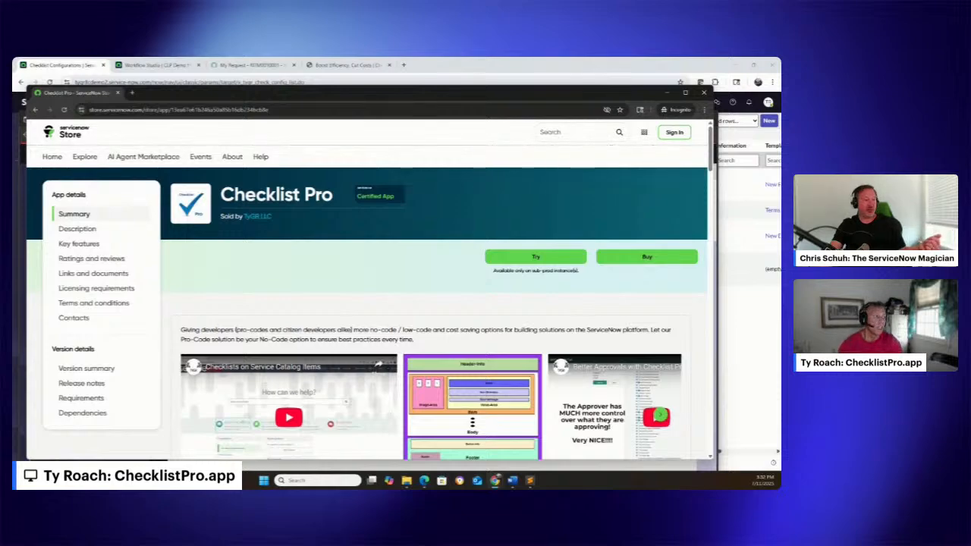
Browse the Checklist Pro website for its main benefits, pre-built solutions, and meeting booking calendar
left_click(342, 67)
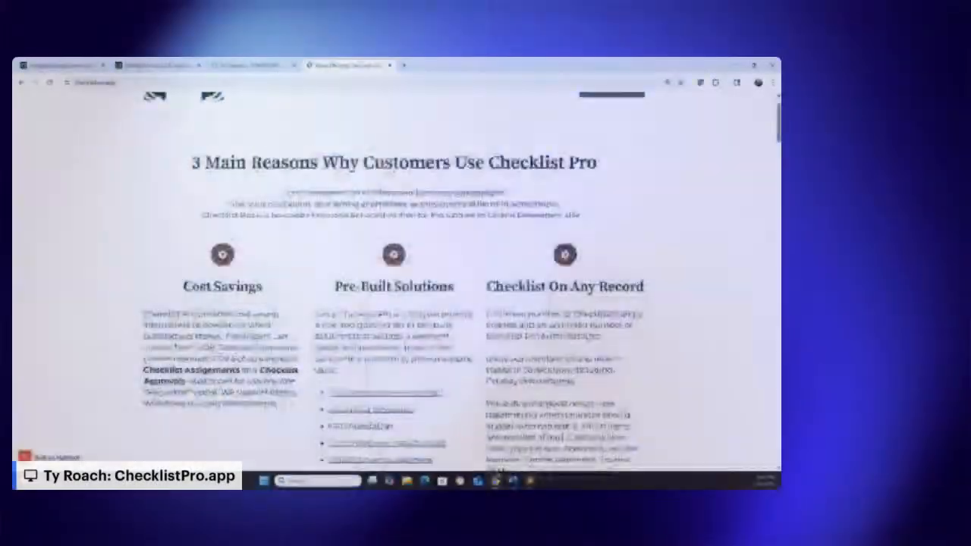
scroll(387, 172, "down", 12)
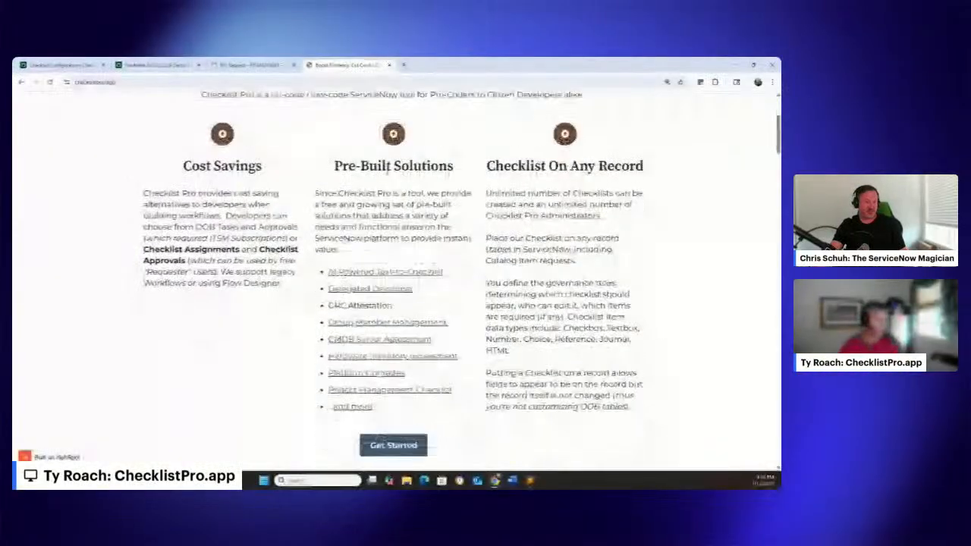
scroll(387, 172, "down", 1)
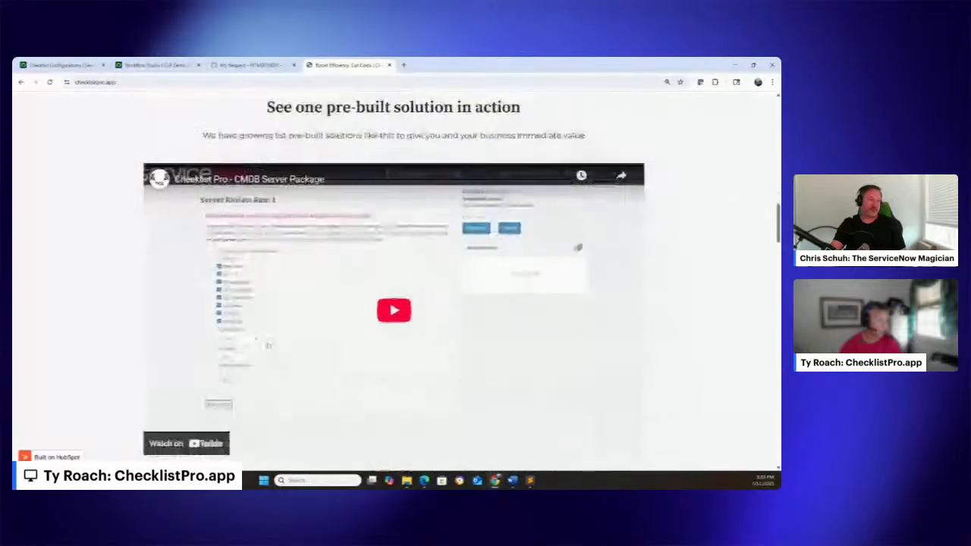
scroll(387, 172, "down", 5)
scroll(322, 186, "down", 5)
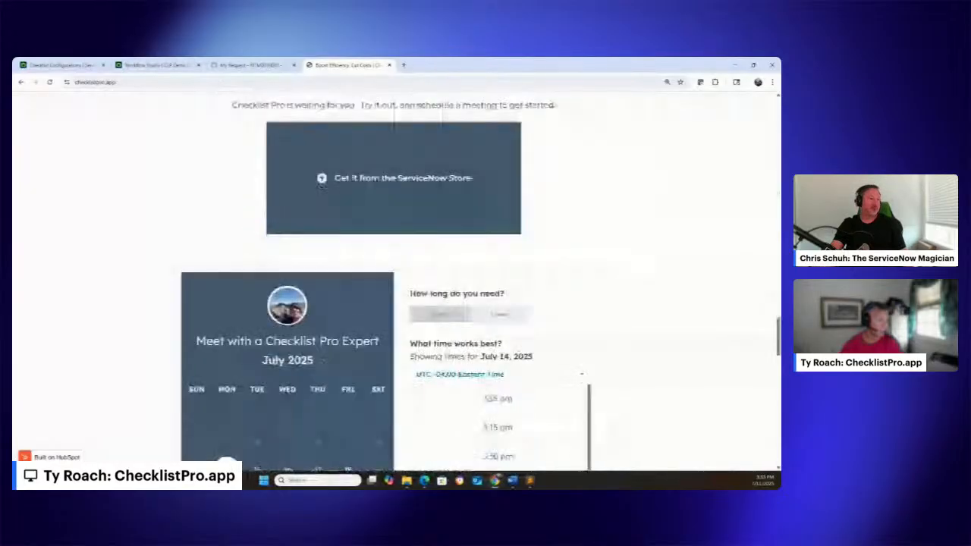
scroll(322, 187, "down", 2)
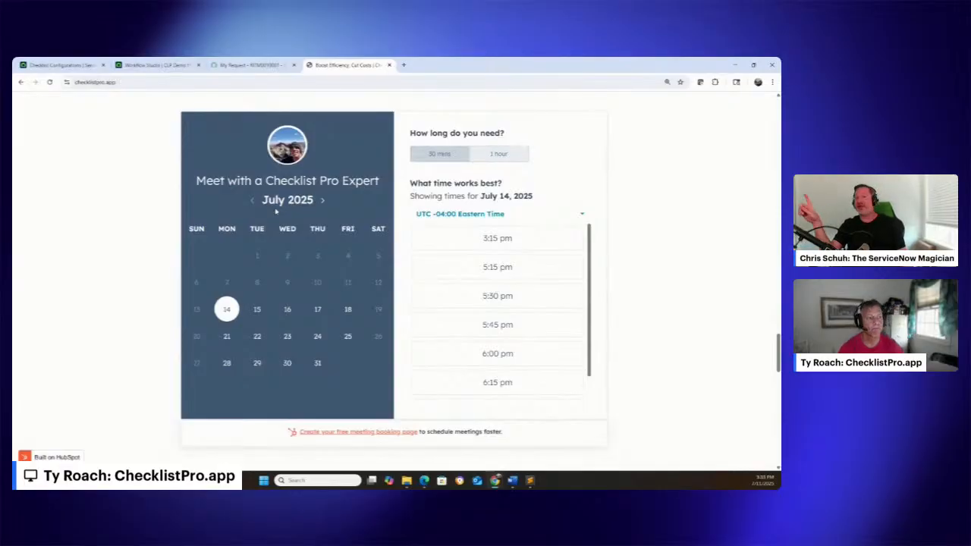
scroll(420, 212, "up", 15)
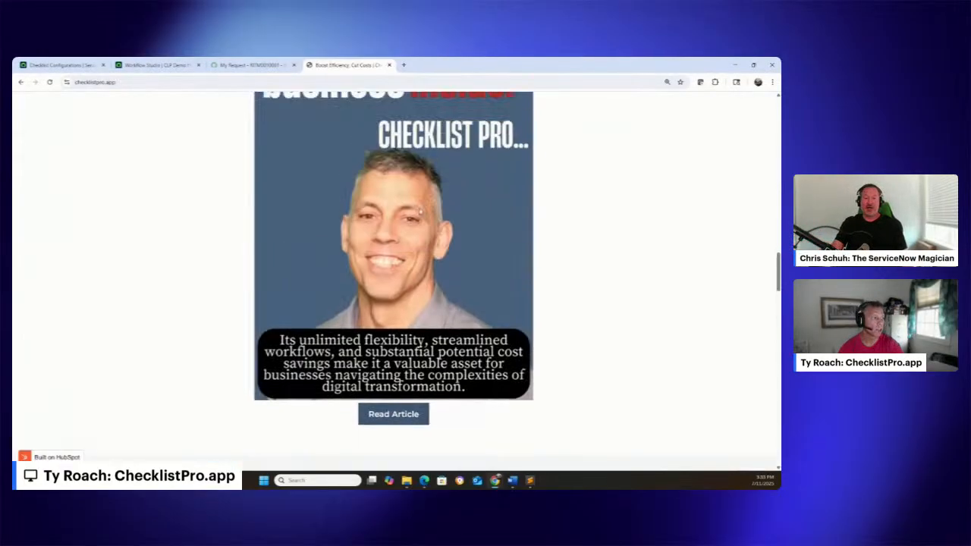
scroll(419, 212, "up", 15)
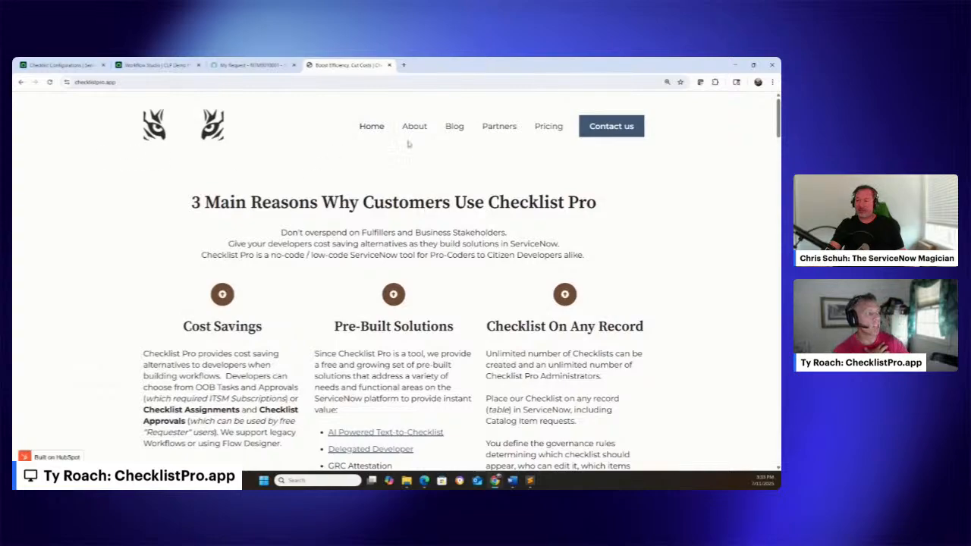
Open the Checklist Pro pricing calculator, and return to the Checklist Configurations list
left_click(545, 132)
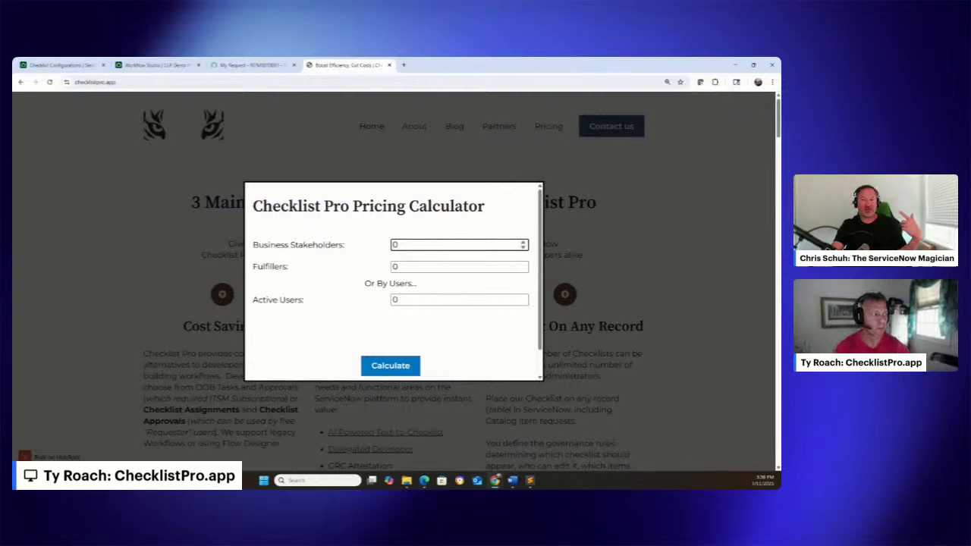
left_click(43, 76)
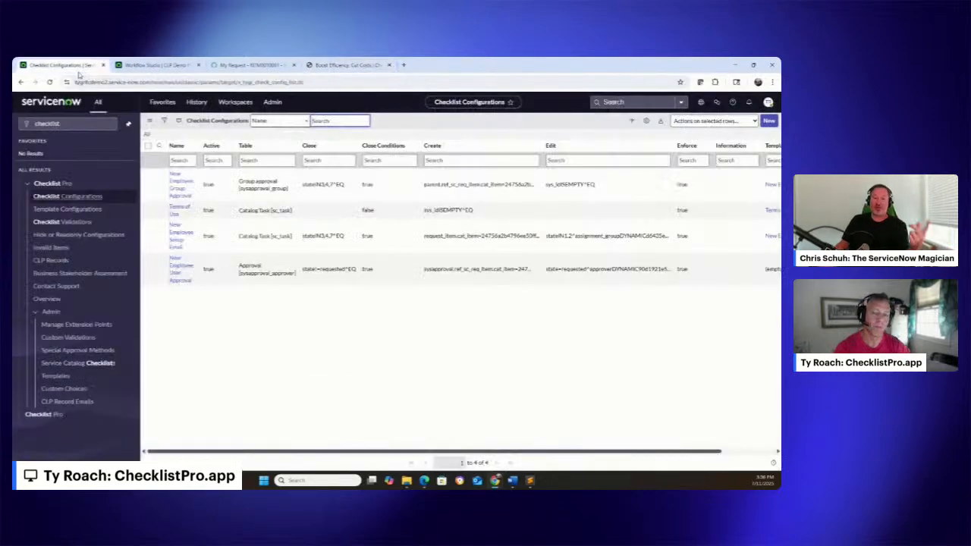